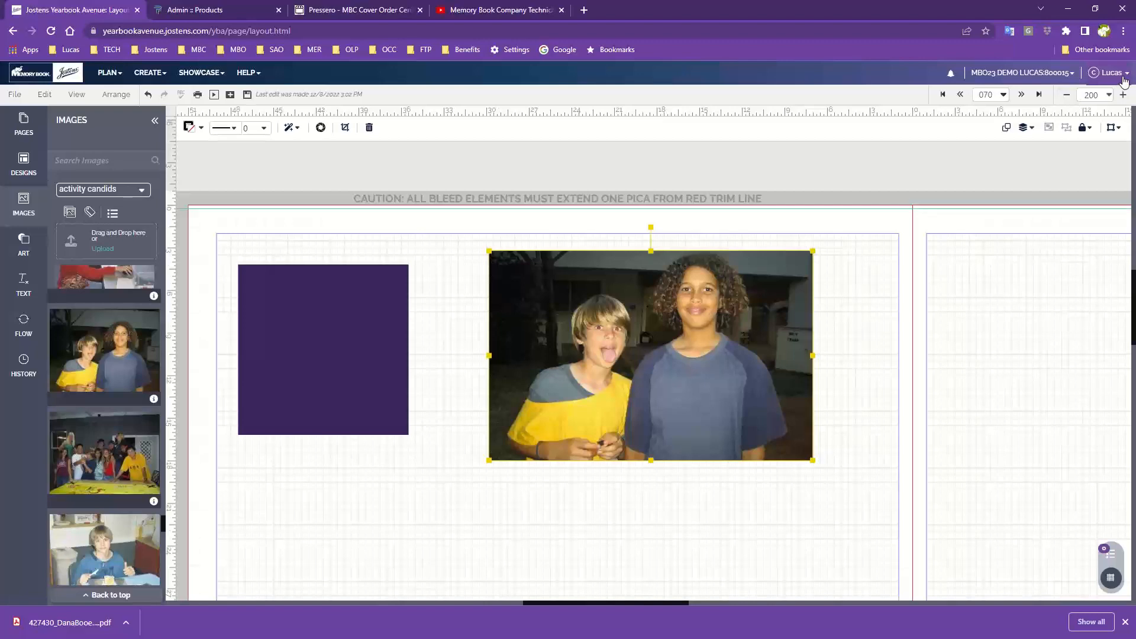
- Enlarge the browser's page zoom to 150%
click(1124, 30)
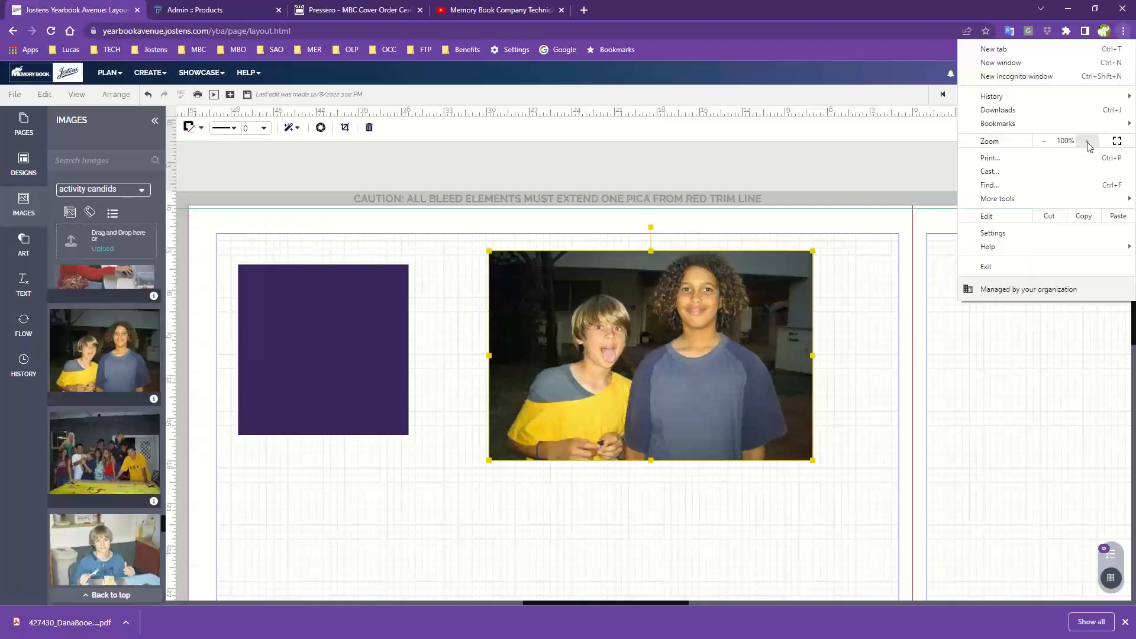
click(1087, 141)
click(1087, 141)
click(1088, 142)
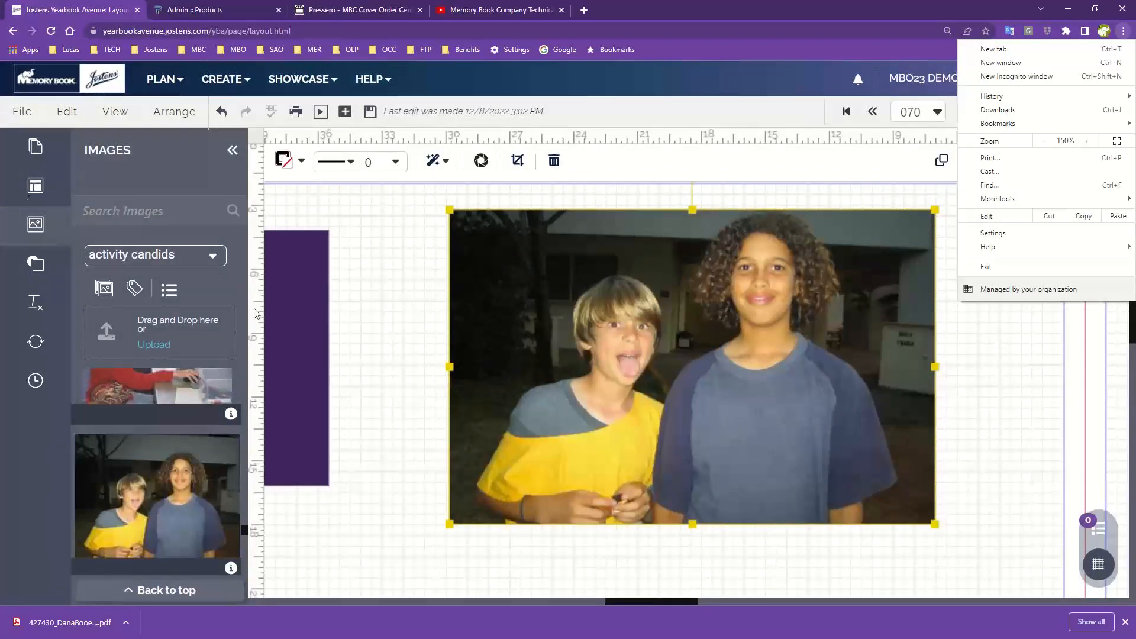
click(385, 236)
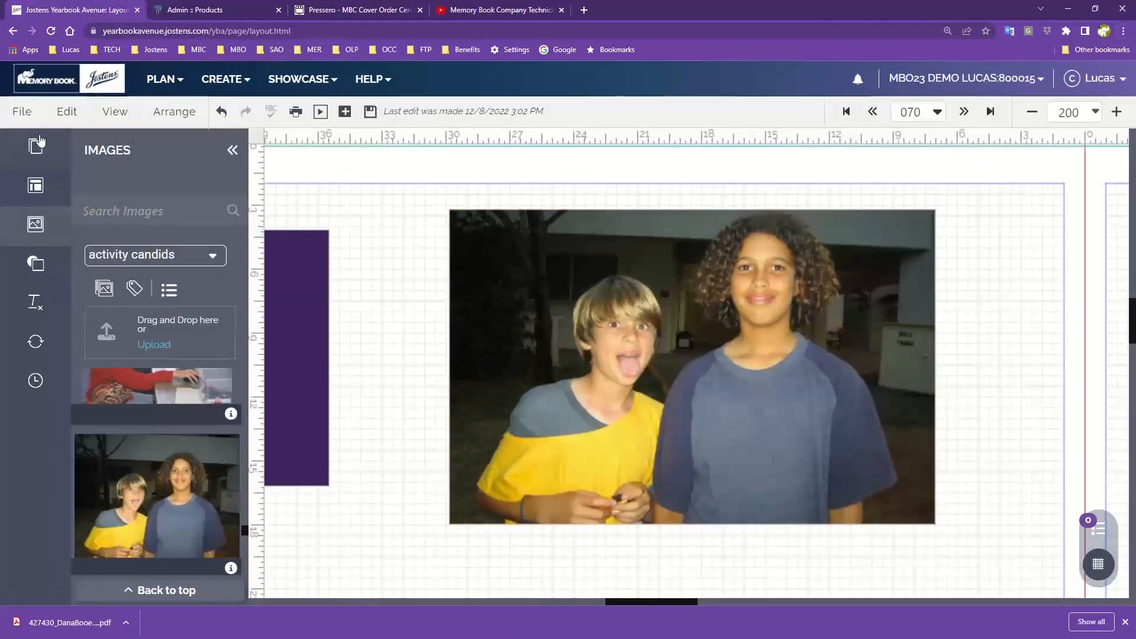
- Examine the layout editor's file and download options, the spelling and selection commands, and the view, grid and guide settings
click(18, 114)
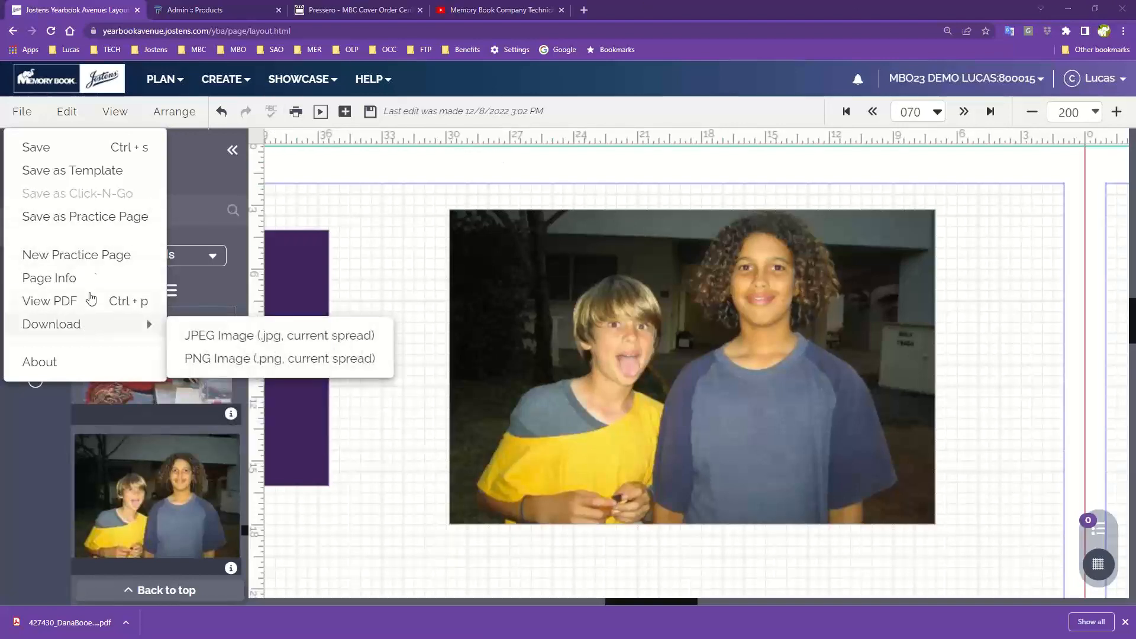
click(67, 112)
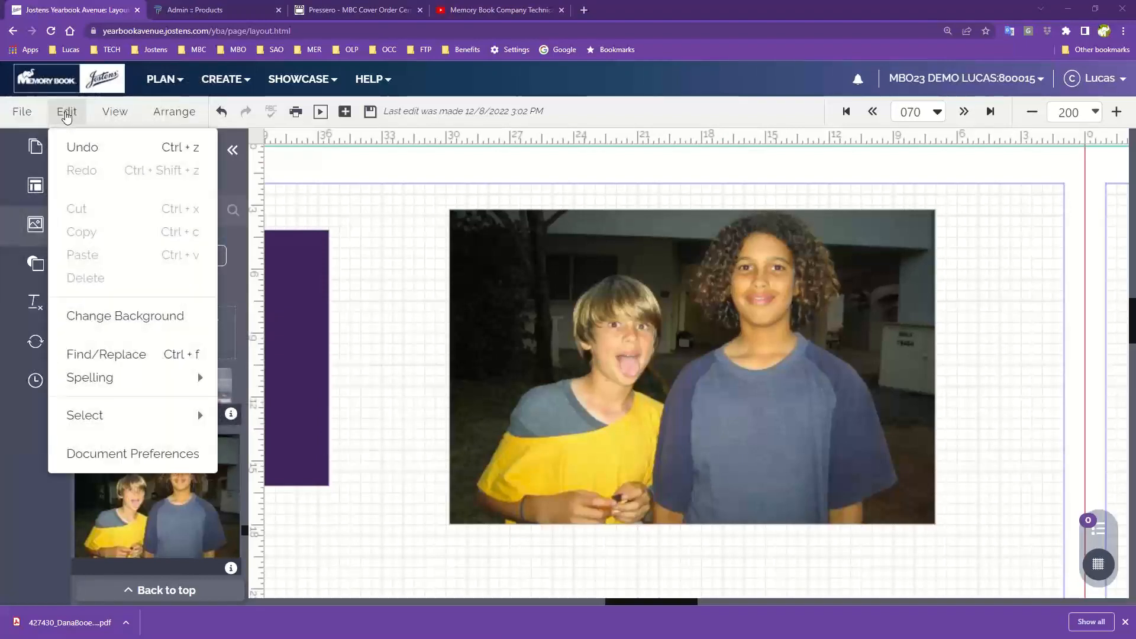
click(114, 113)
click(67, 112)
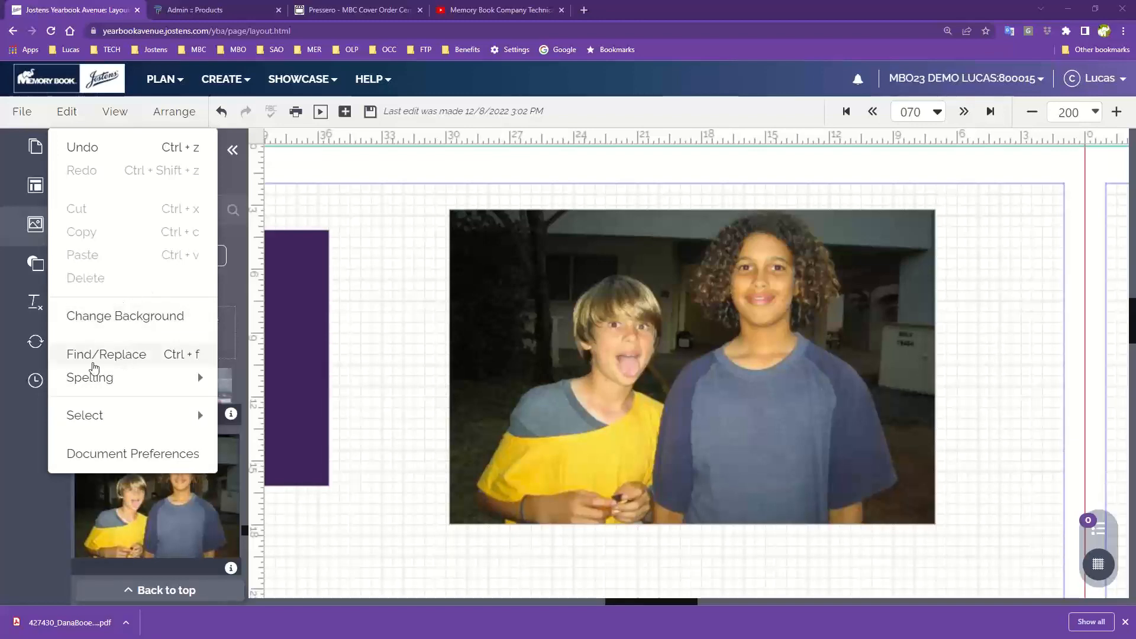
mouse_move(83, 388)
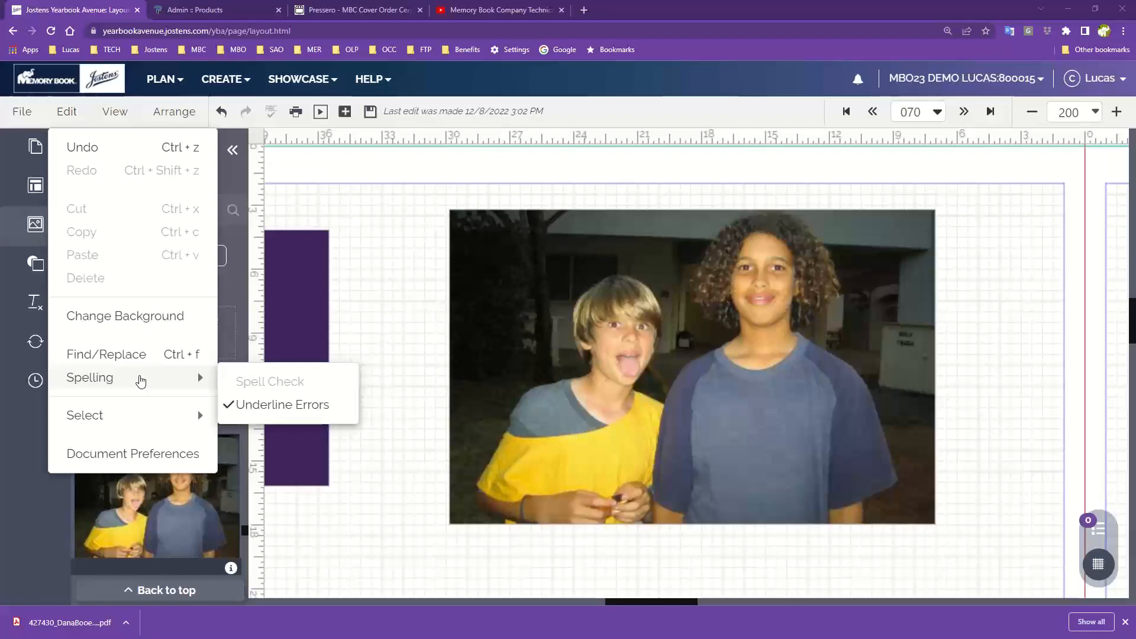
mouse_move(98, 418)
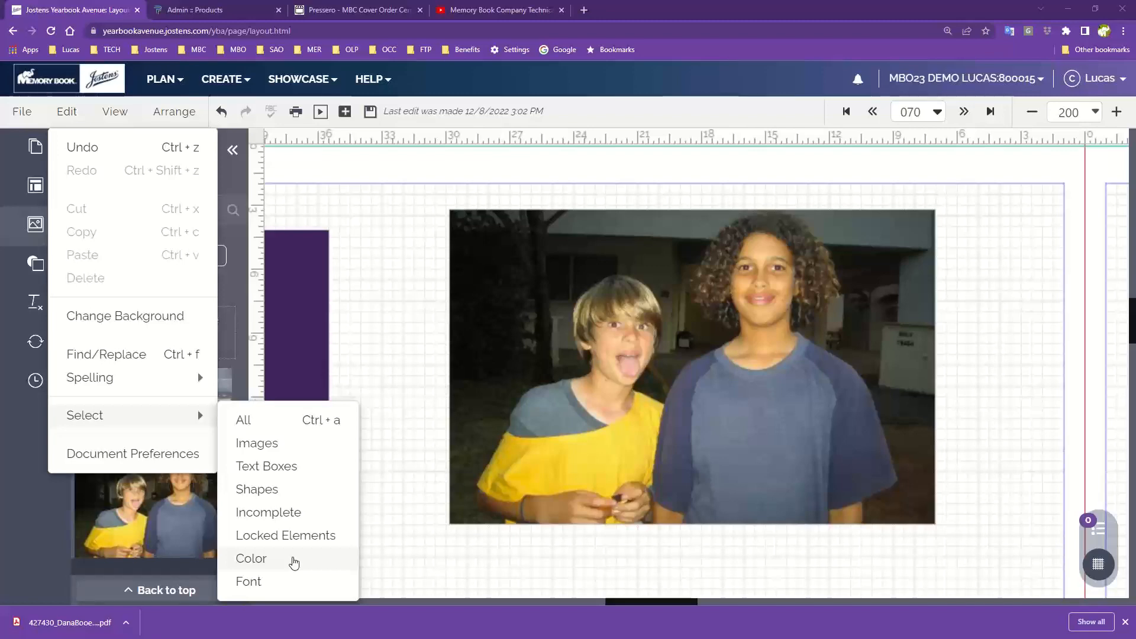
click(114, 115)
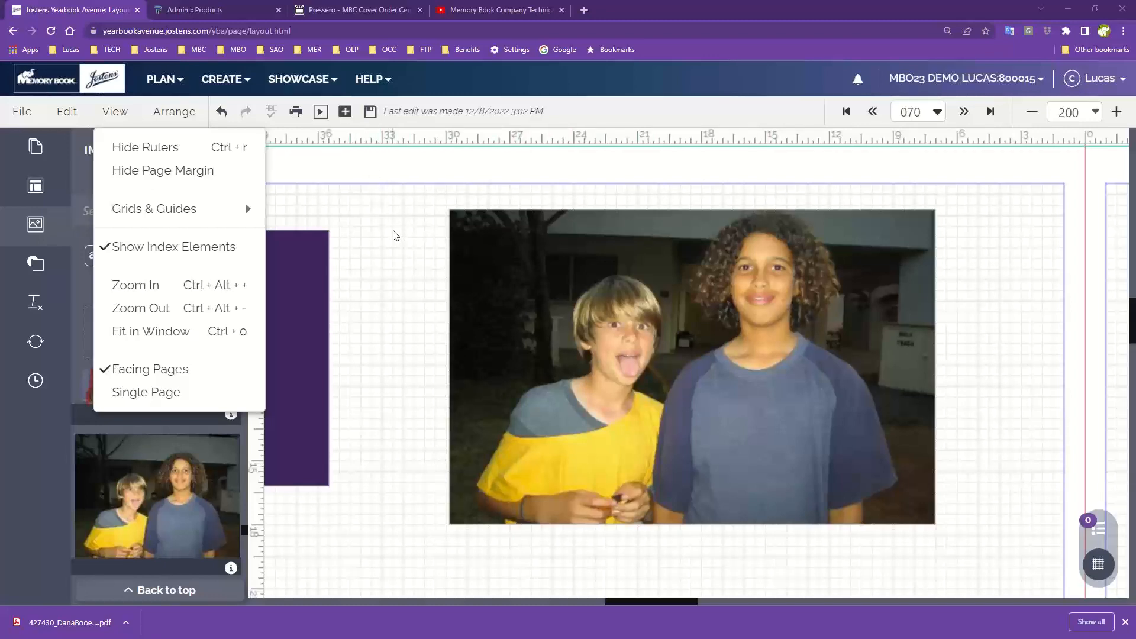
mouse_move(184, 215)
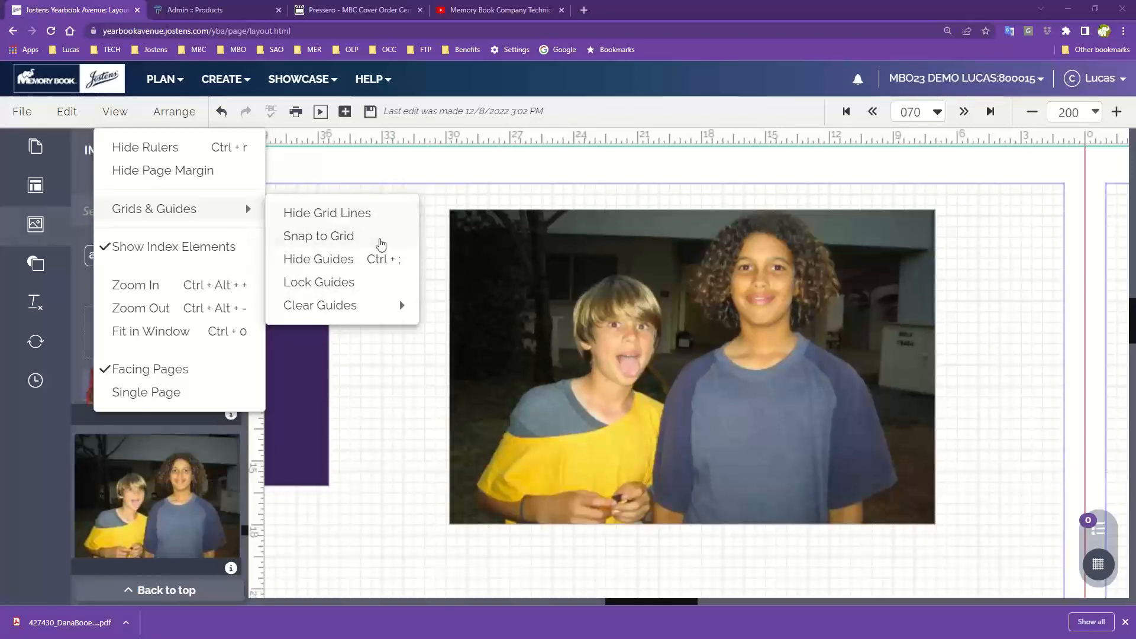
click(435, 226)
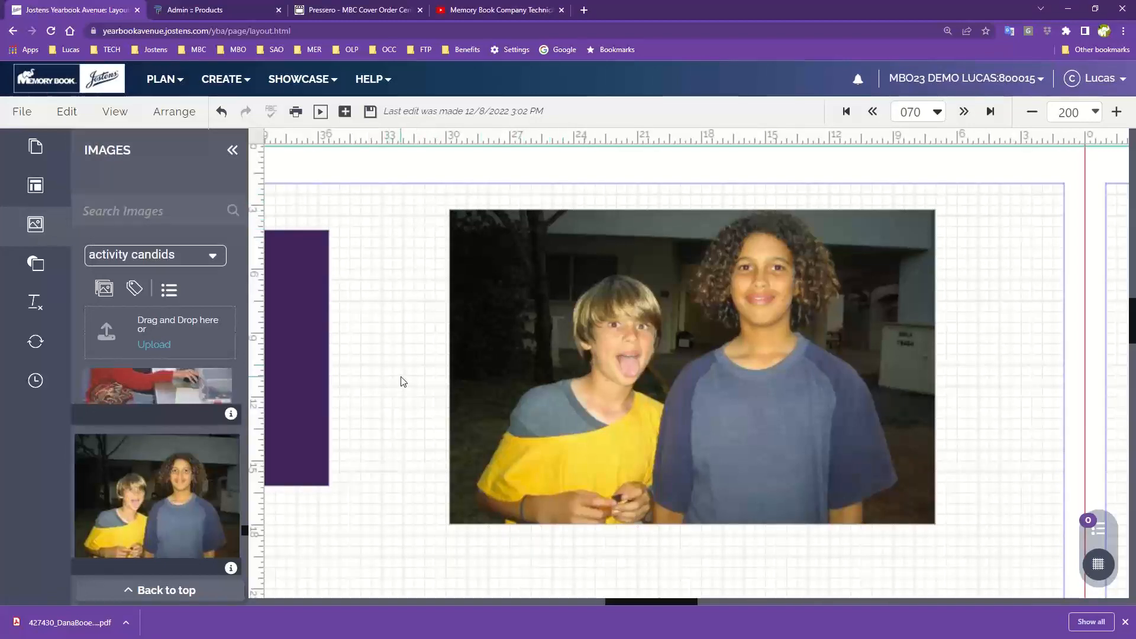
- Hide the page's grid lines and turn them back on
click(126, 117)
mouse_move(148, 211)
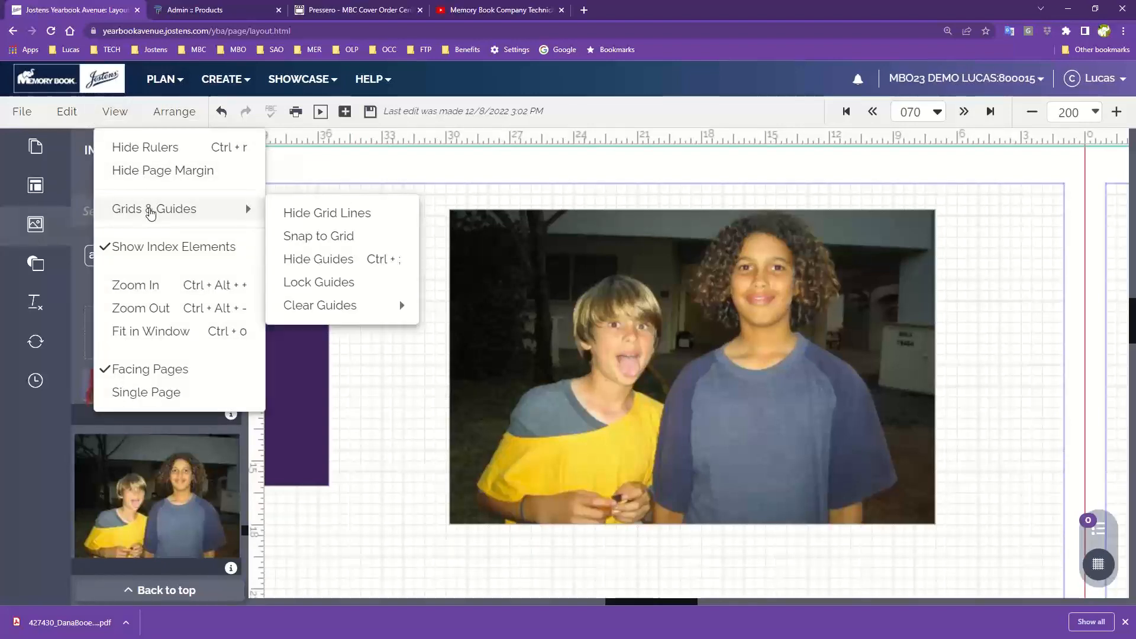
click(310, 215)
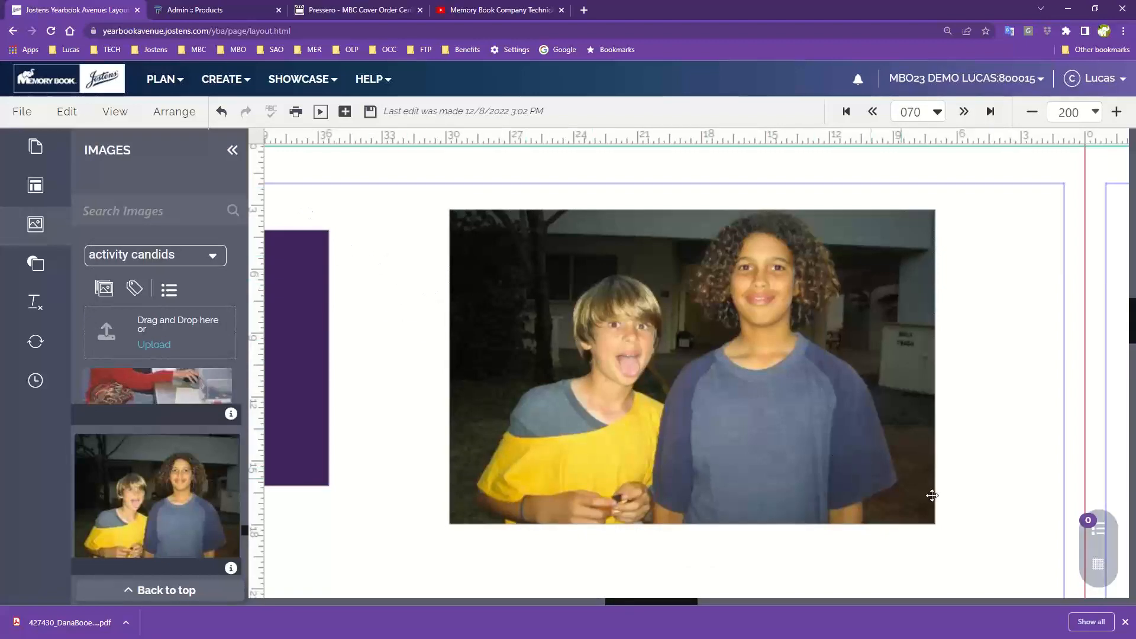
click(1099, 567)
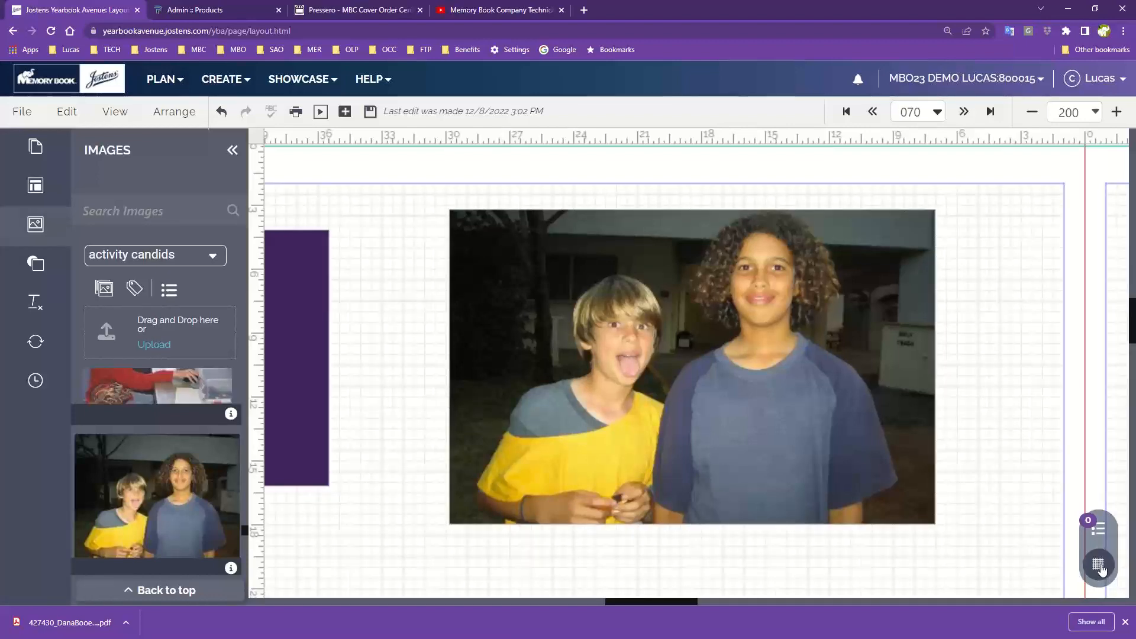
- Add two horizontal guides across the photo's upper part and three vertical guides between the purple square and the photo's near edge
click(116, 112)
mouse_move(147, 212)
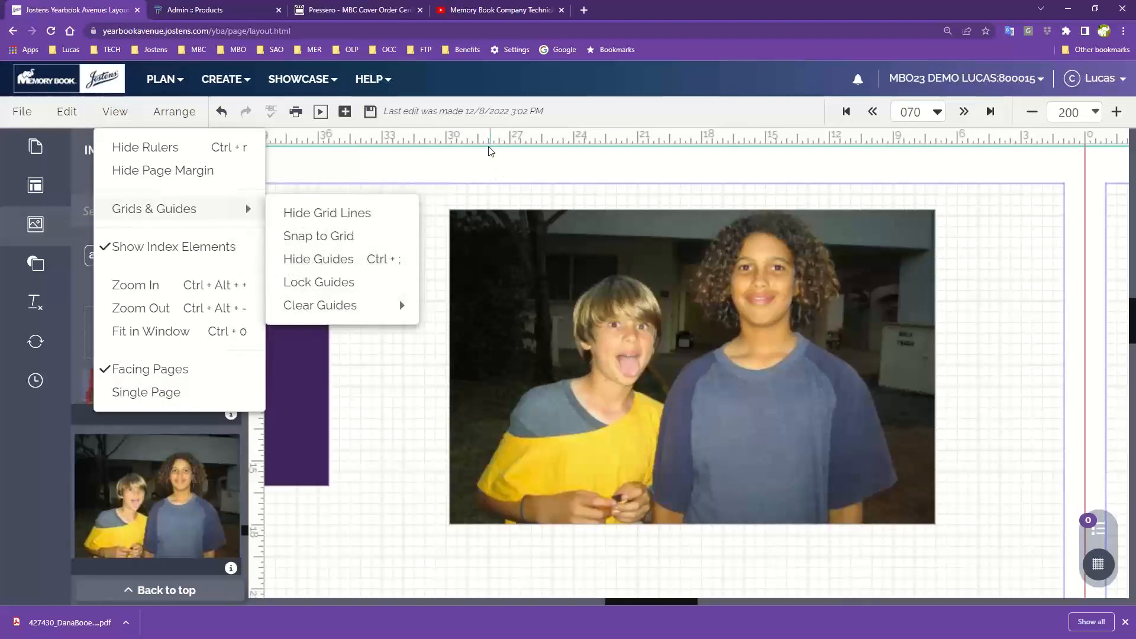
click(461, 165)
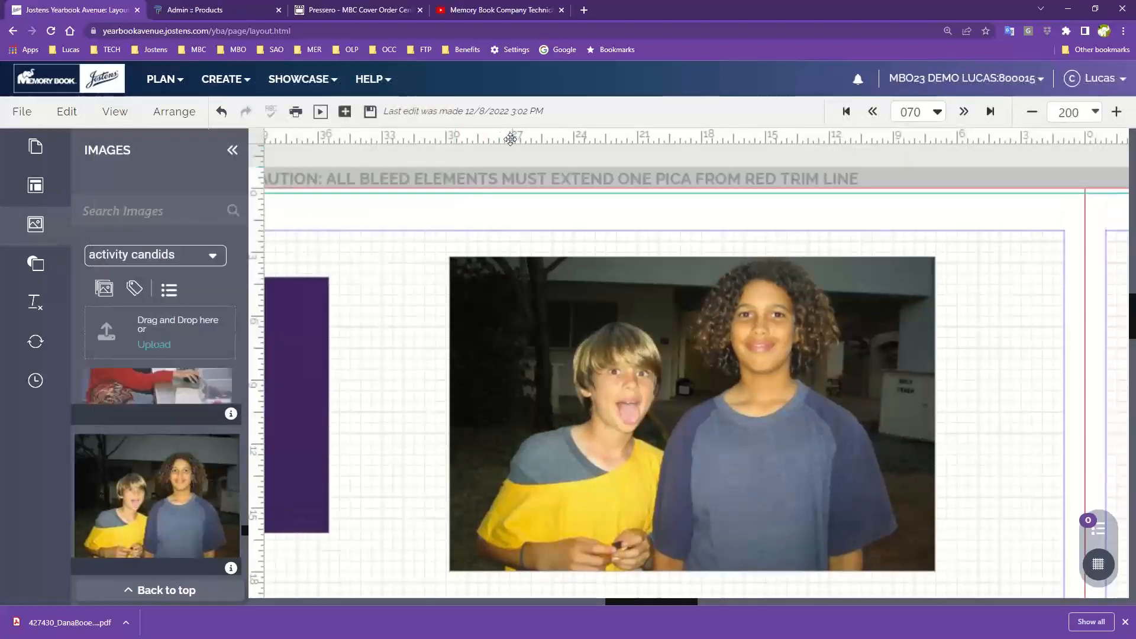
drag(493, 146, 483, 291)
drag(571, 140, 582, 272)
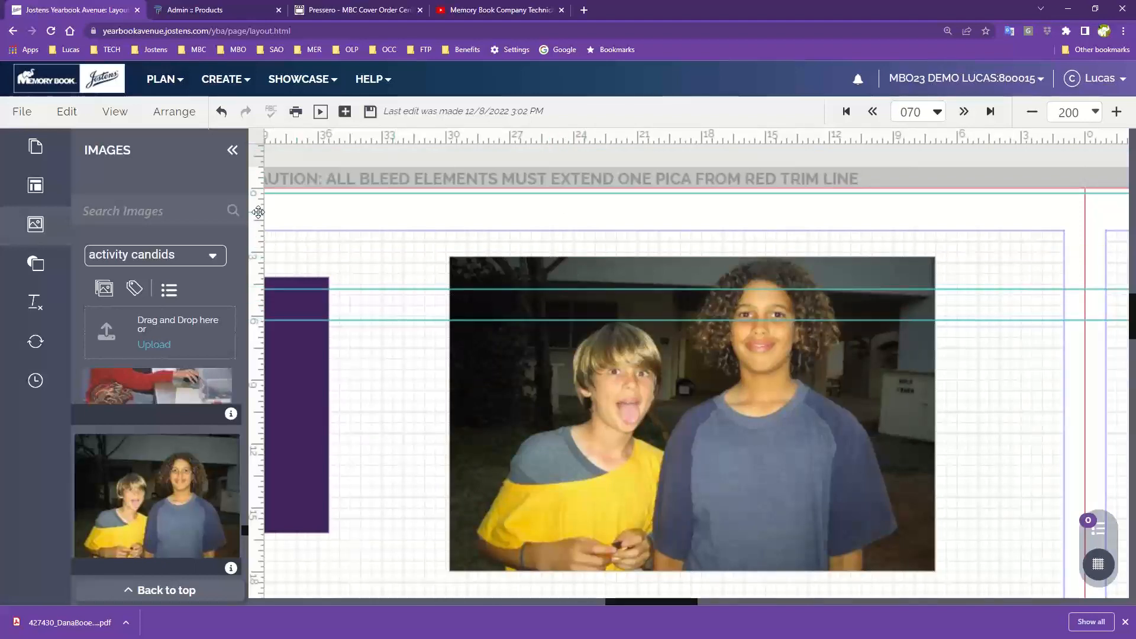
drag(258, 212, 453, 214)
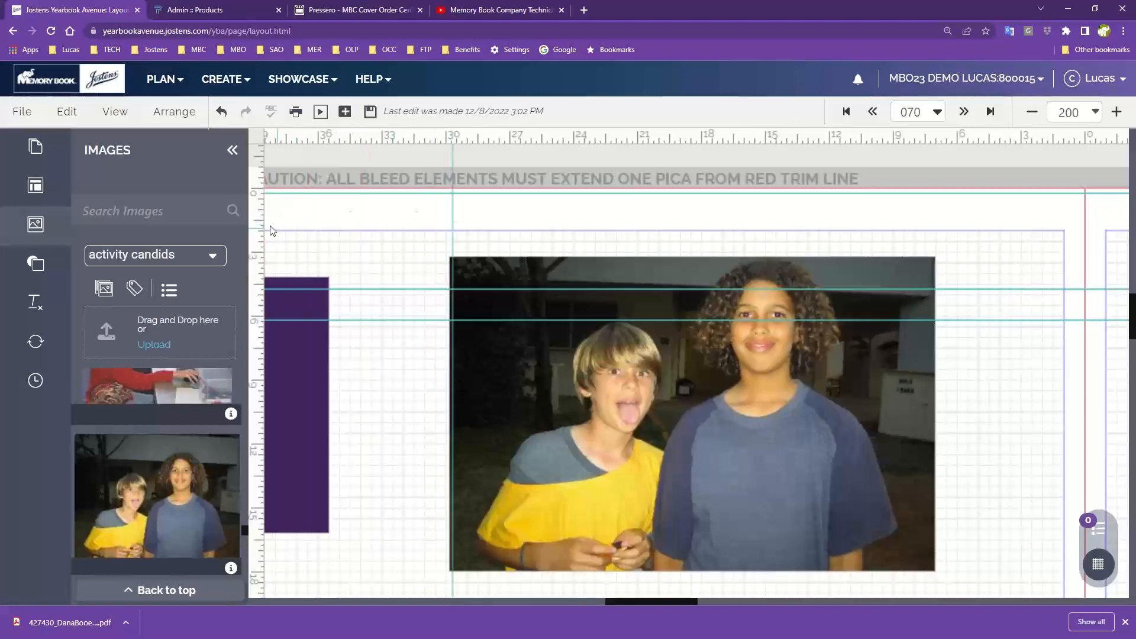
drag(269, 221, 399, 229)
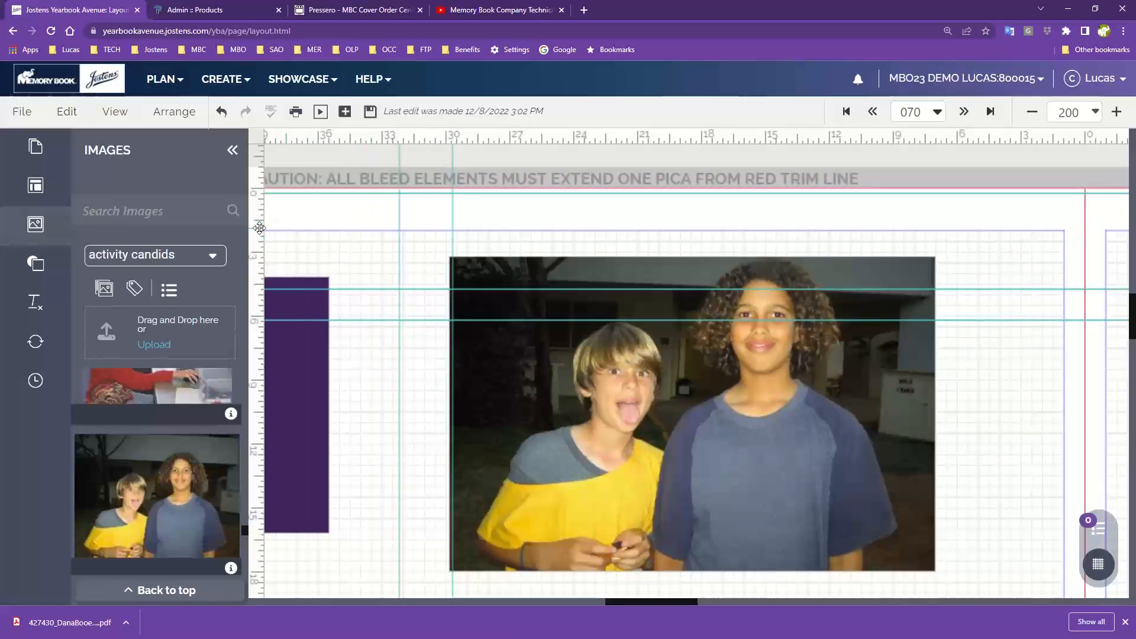
drag(259, 227, 352, 229)
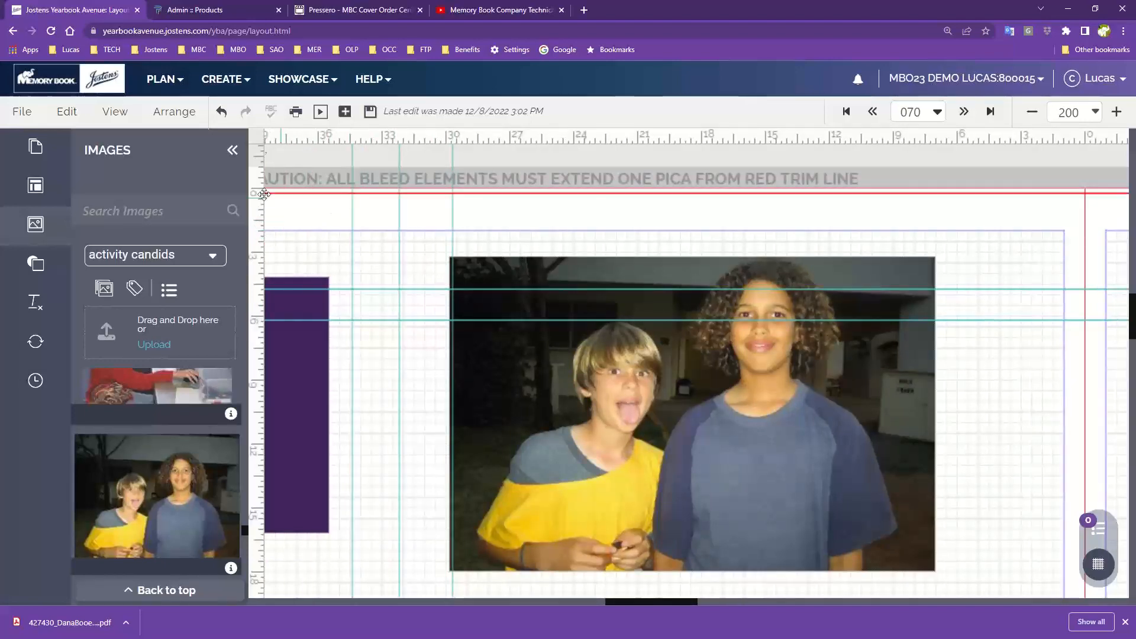
- Clear all row and column guides from the page spread
click(117, 112)
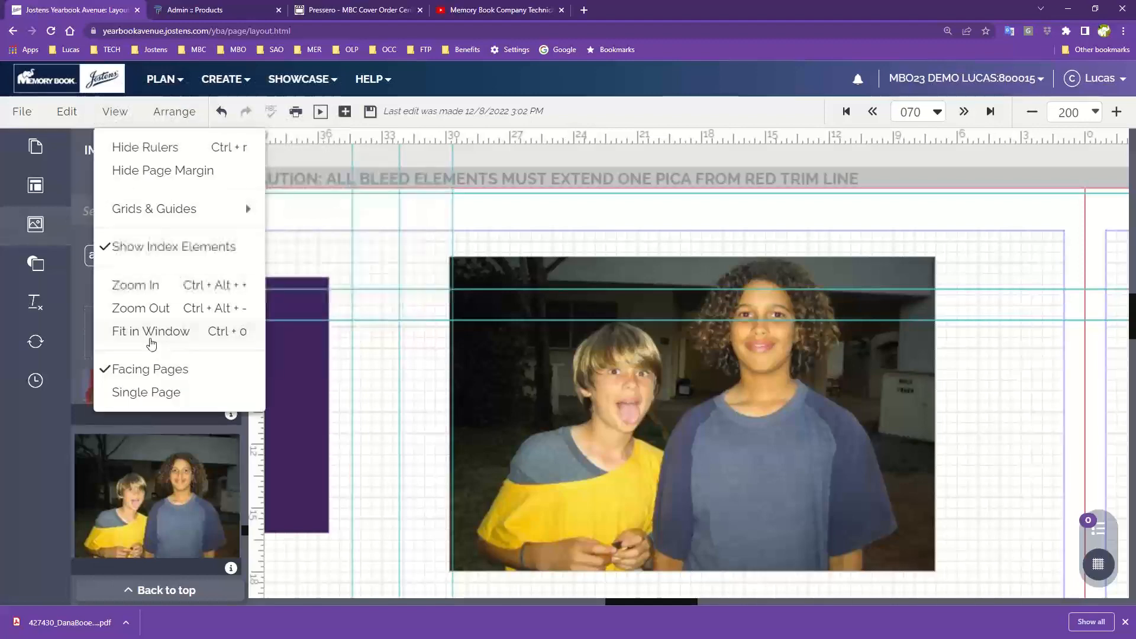
mouse_move(145, 211)
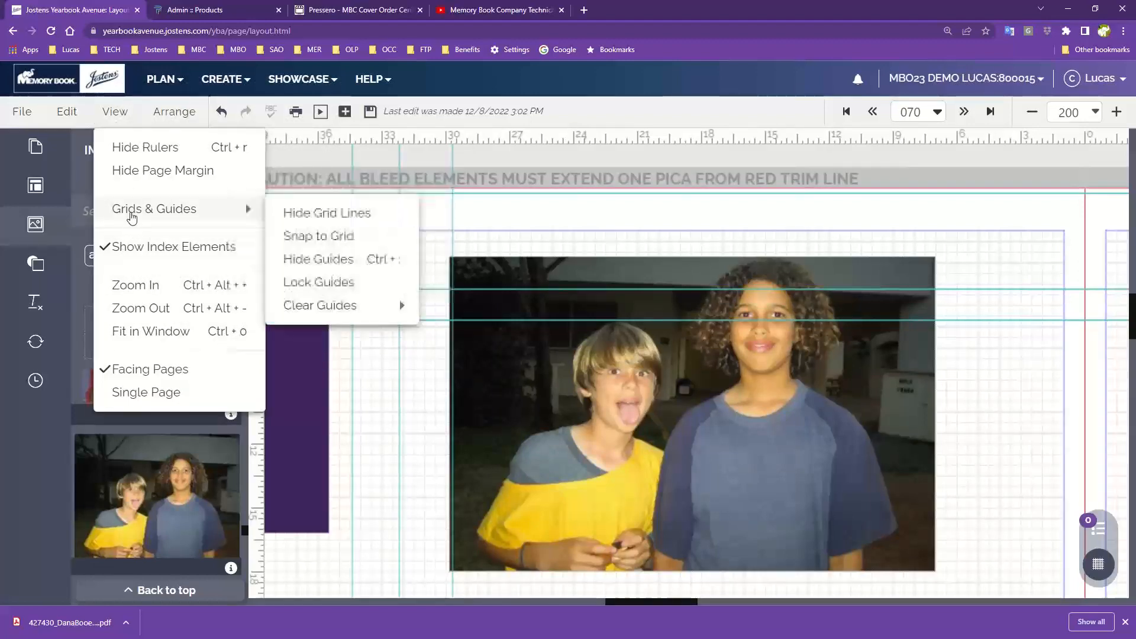
mouse_move(299, 305)
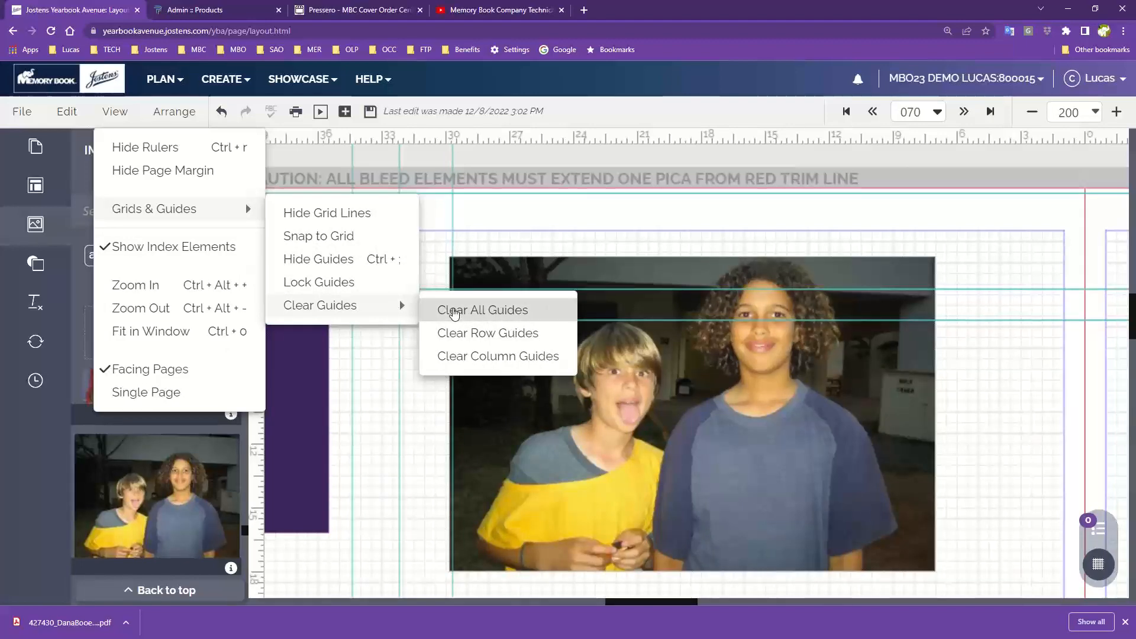
click(454, 312)
click(116, 113)
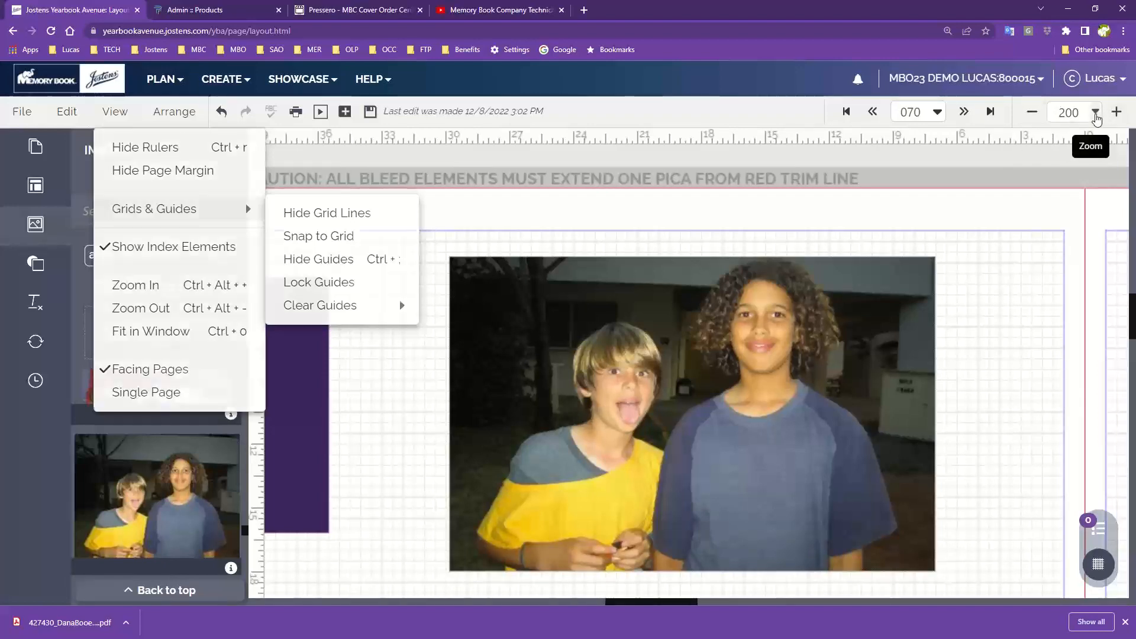
click(1096, 113)
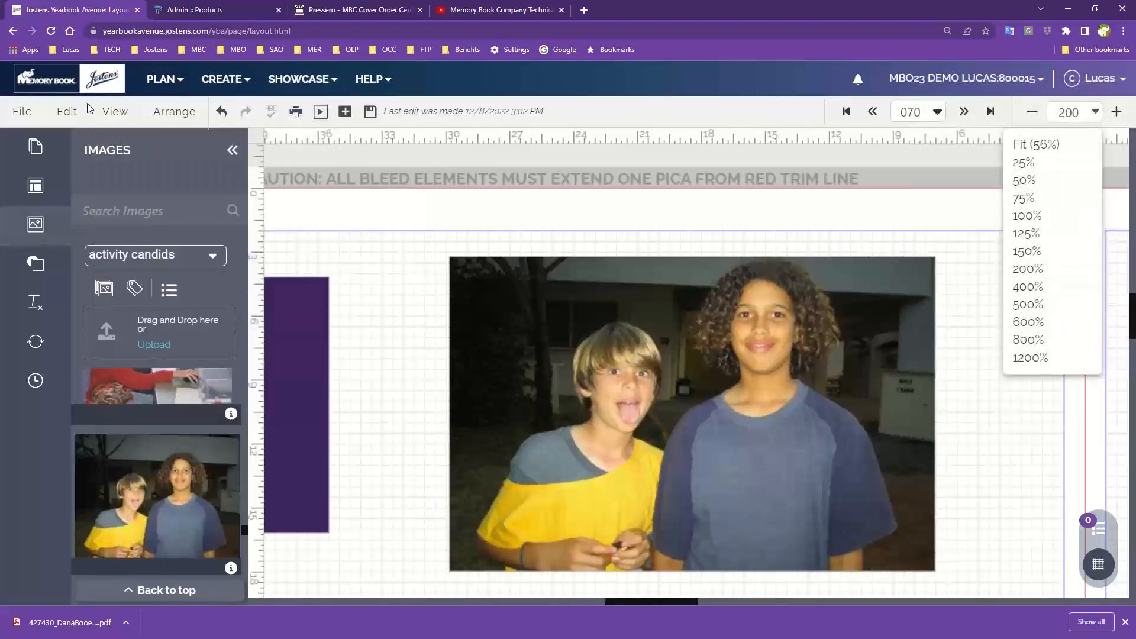
click(115, 111)
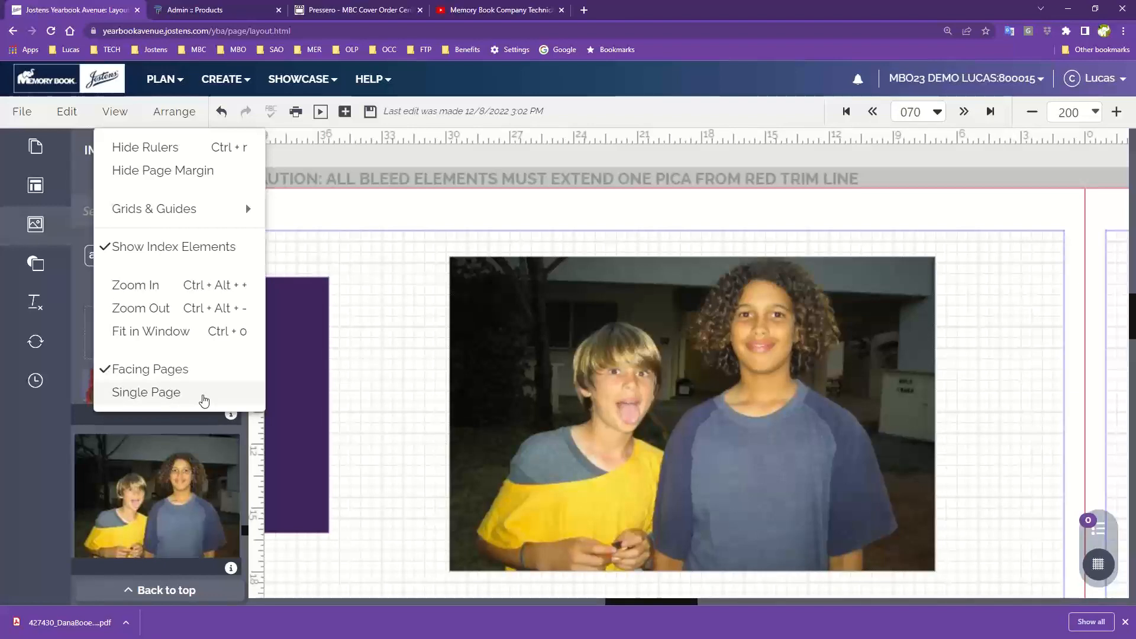
click(165, 113)
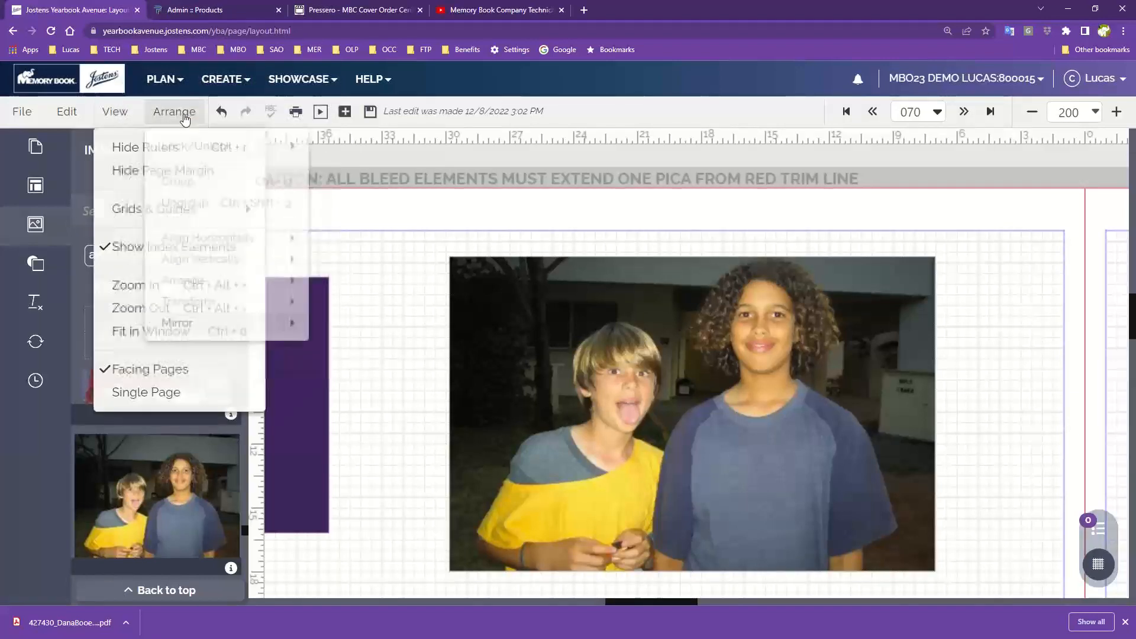
- Delete the photo of the two children from the page
click(584, 346)
key(Delete)
key(Delete)
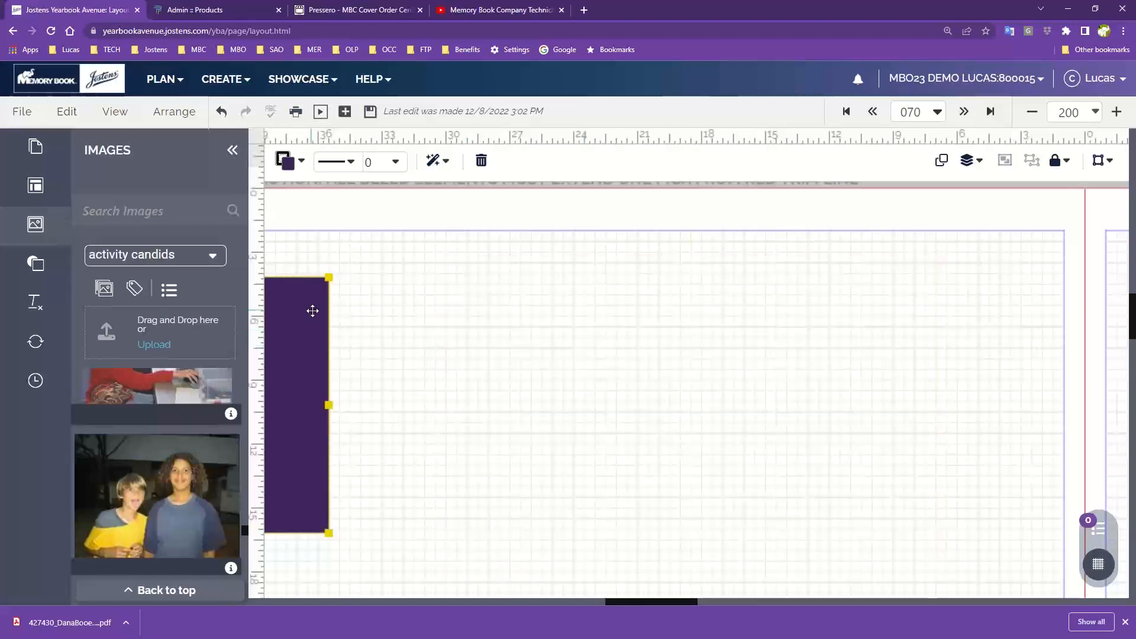
- Shrink the purple square to about 7.7 by 7.3 picas and paste two copies, spacing the three squares across the page
drag(312, 310, 547, 320)
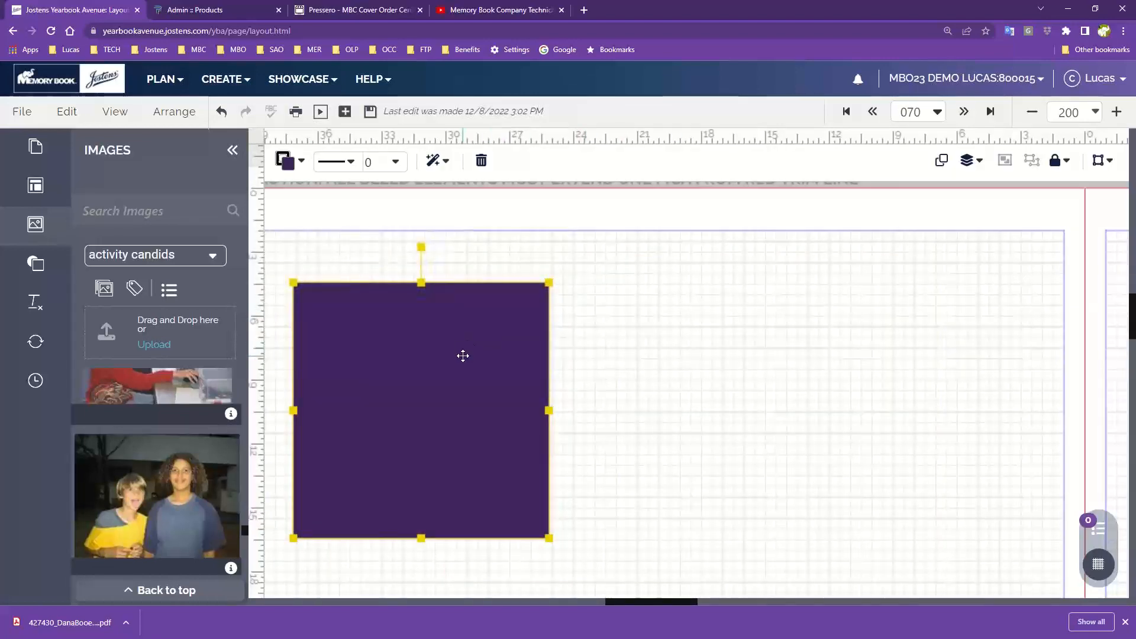
drag(553, 284, 458, 383)
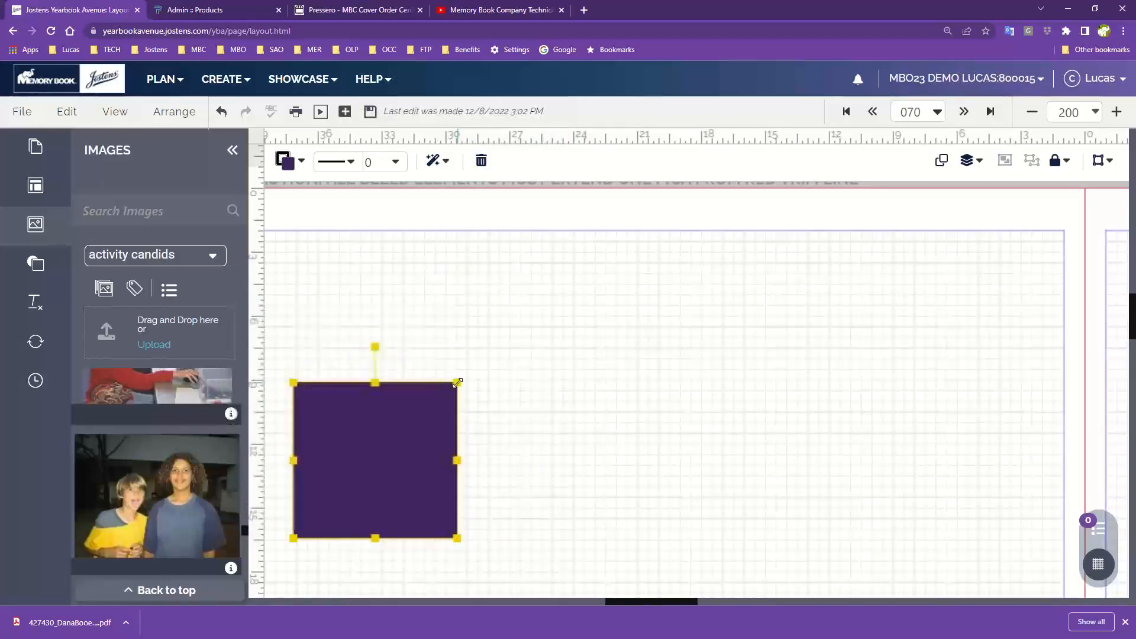
click(1032, 111)
click(1032, 112)
drag(673, 343, 847, 329)
key(ctrl+v)
key(ctrl+v)
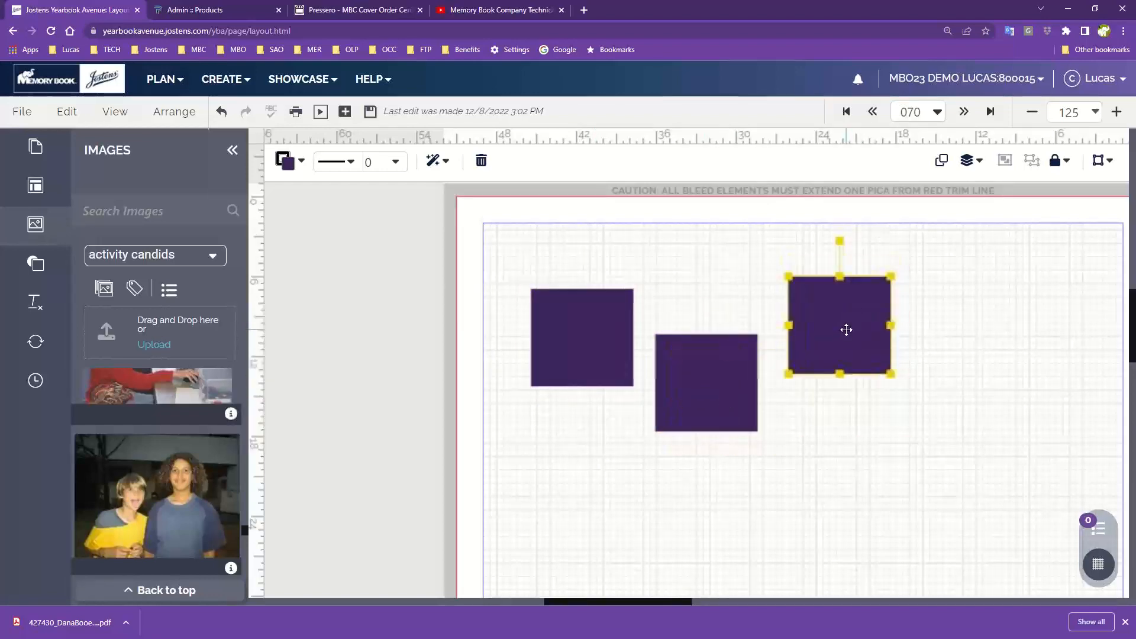
- Fill the middle square with the orange swatch from the Classic colors
click(692, 383)
click(285, 161)
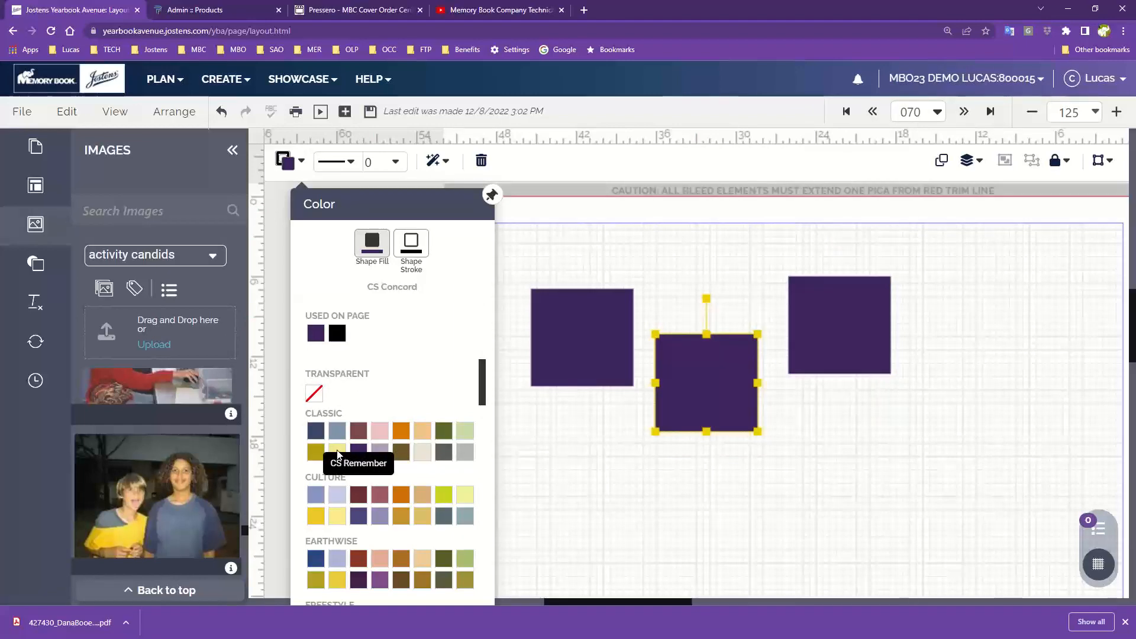
click(400, 431)
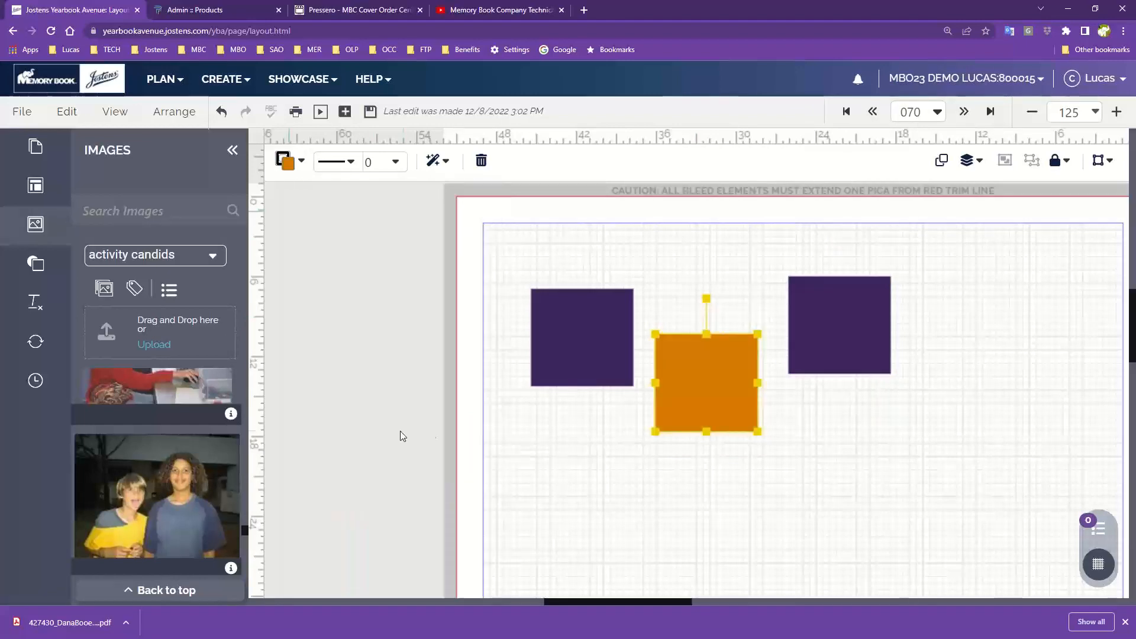
- Fill the rightmost square with the Classic light green and move it slightly down
click(824, 324)
click(286, 161)
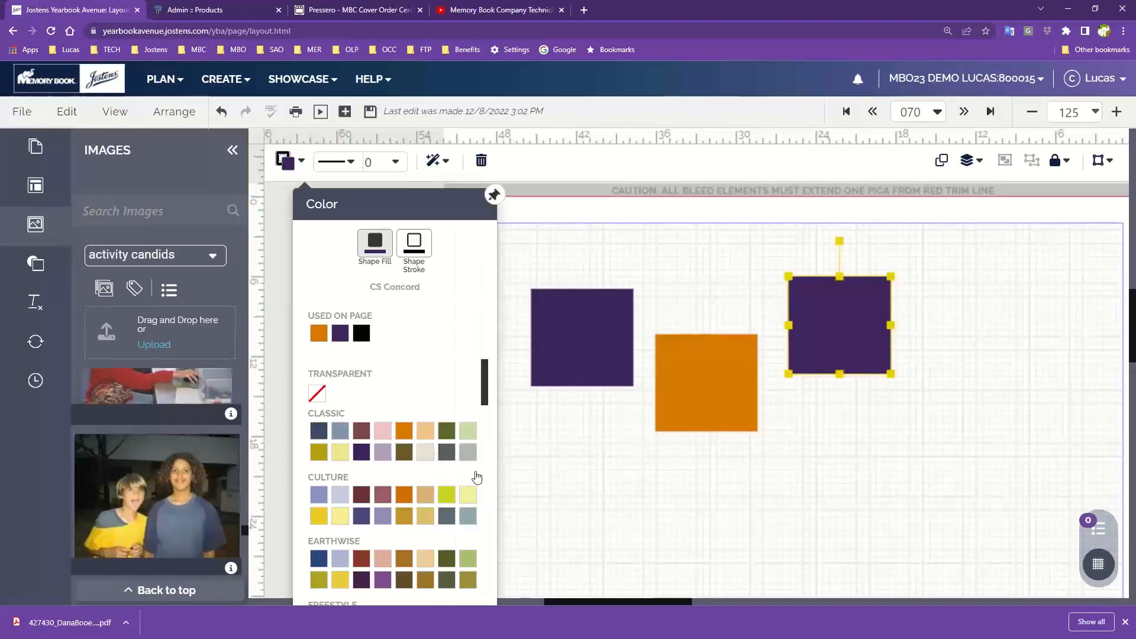
click(468, 431)
click(849, 357)
drag(850, 356, 851, 382)
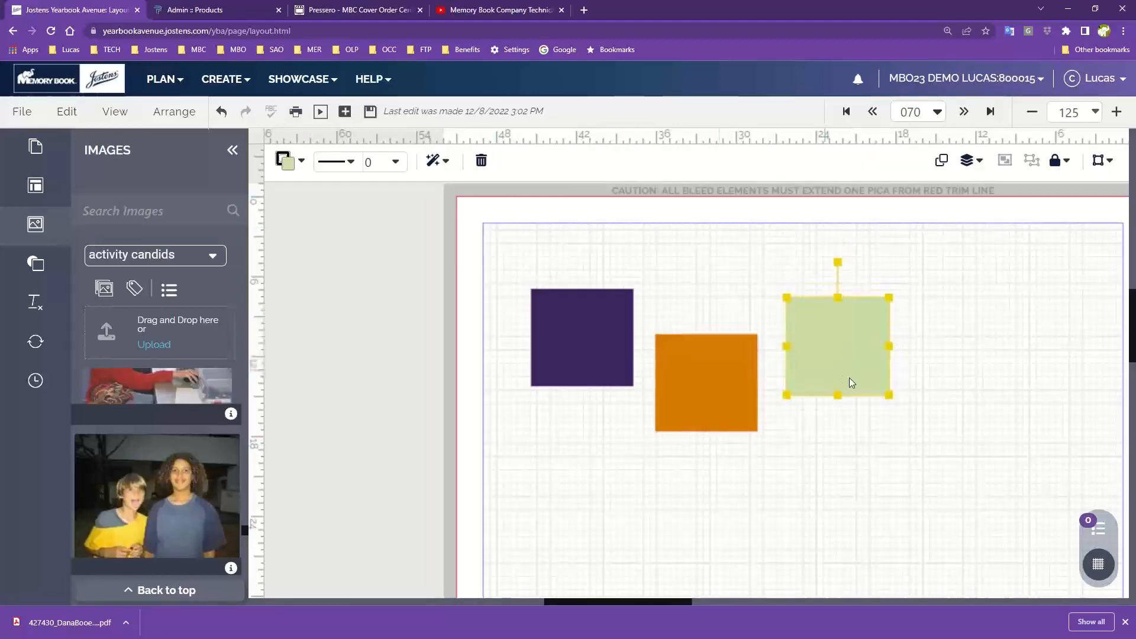
click(173, 110)
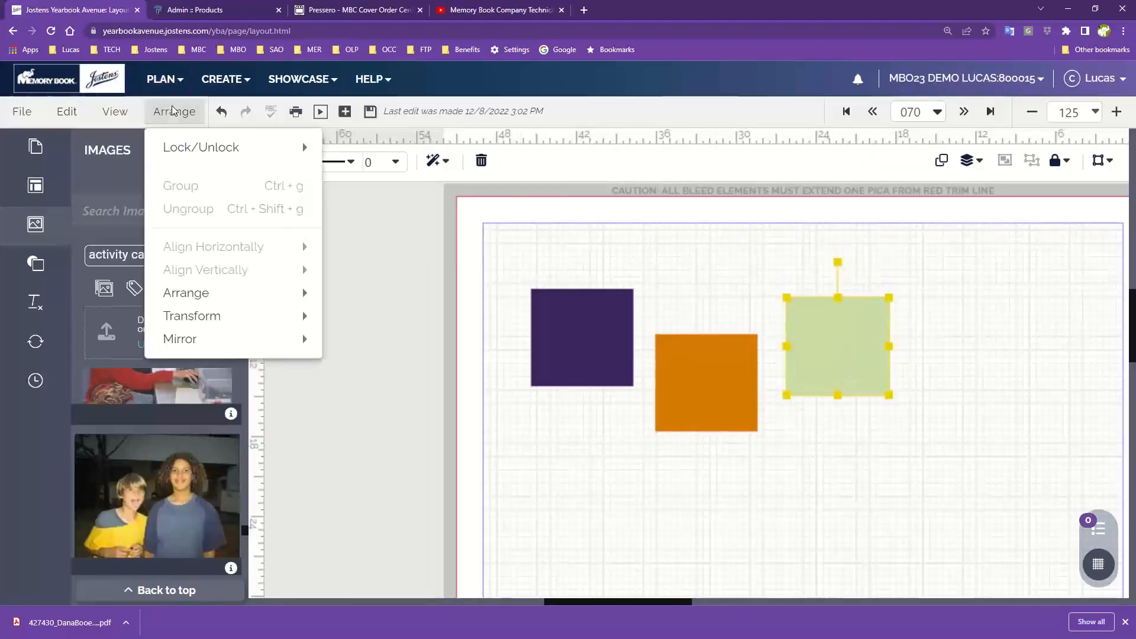
mouse_move(183, 155)
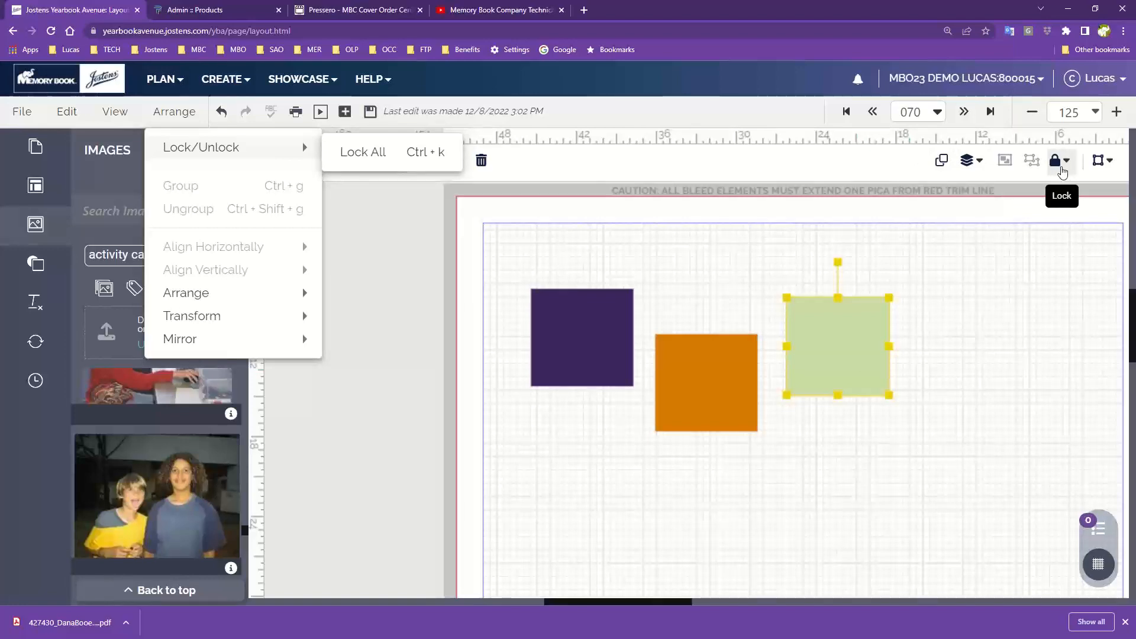
click(674, 271)
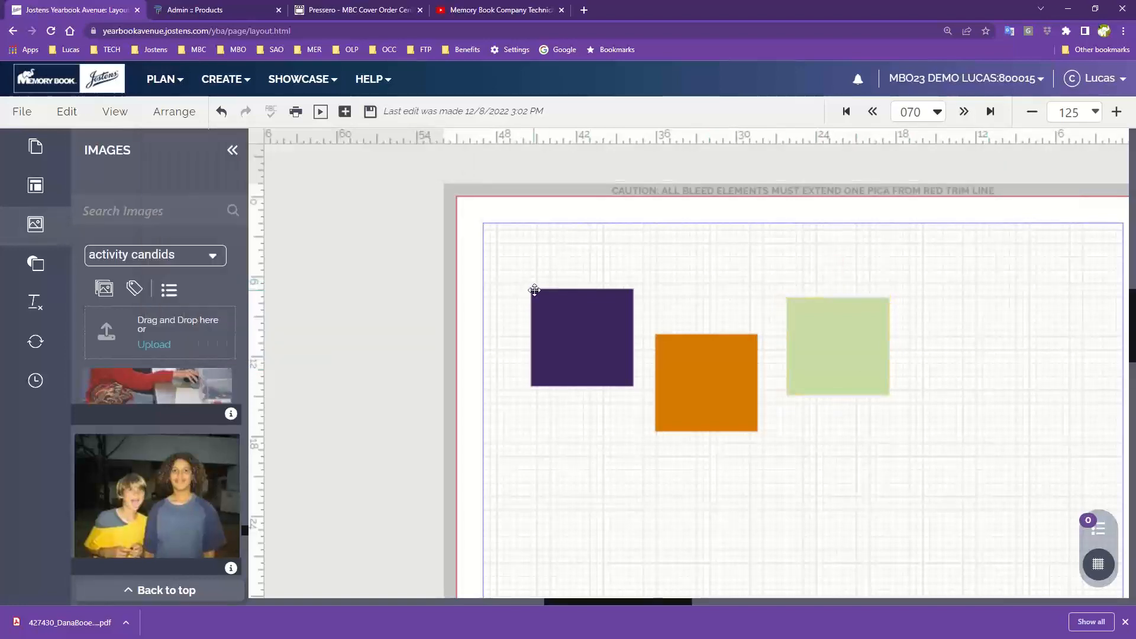
- Select all three squares, group them and ungroup them again
drag(552, 274, 838, 421)
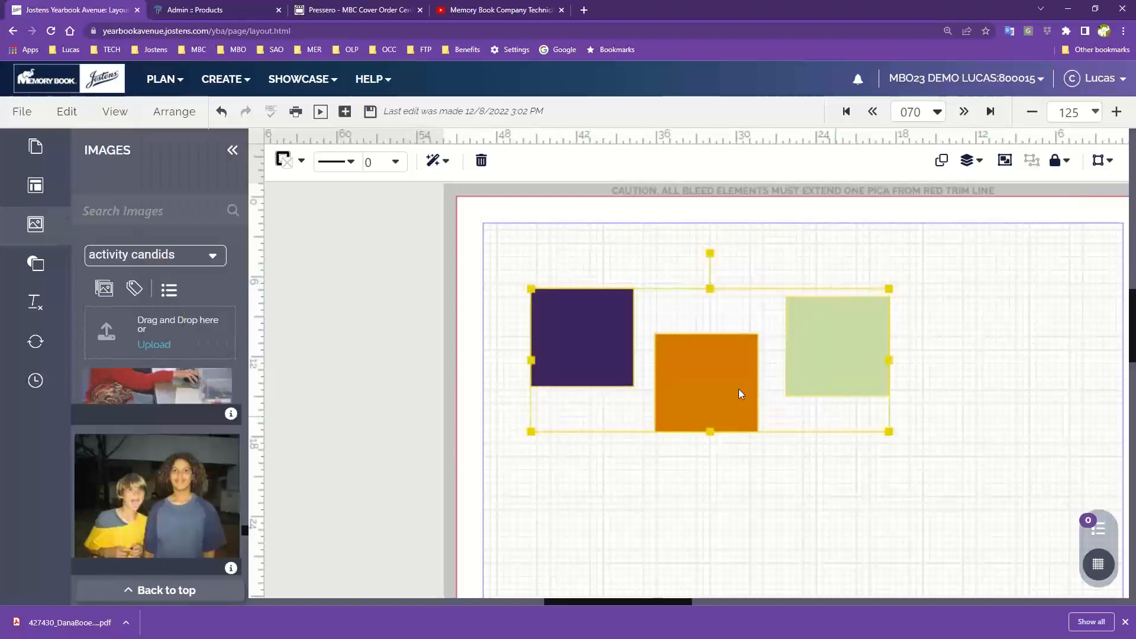
click(174, 112)
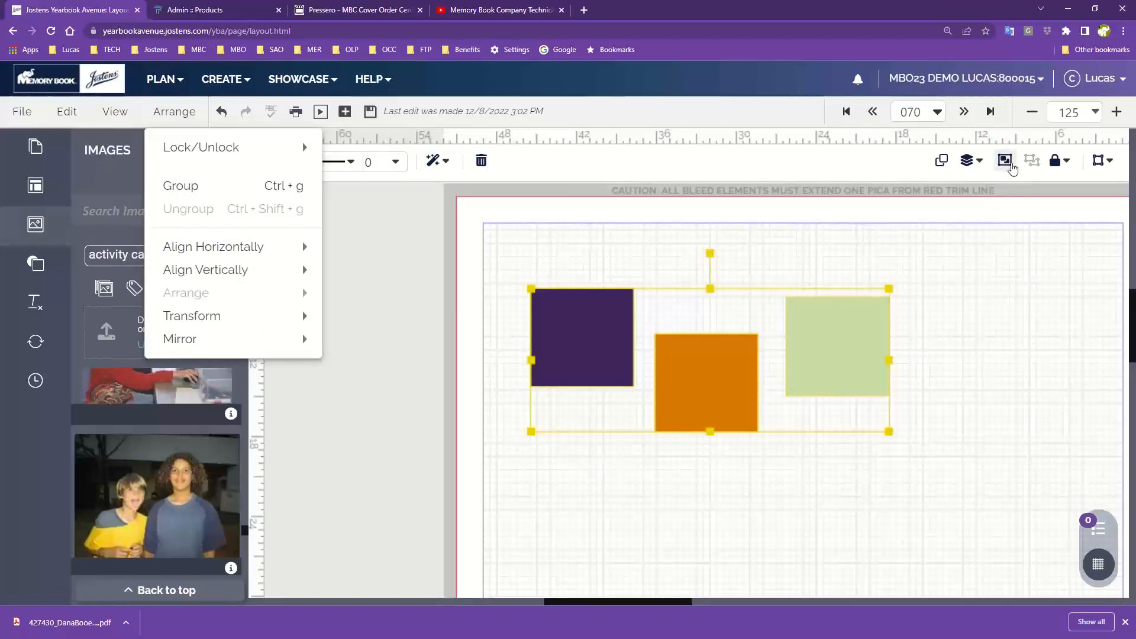
click(1008, 167)
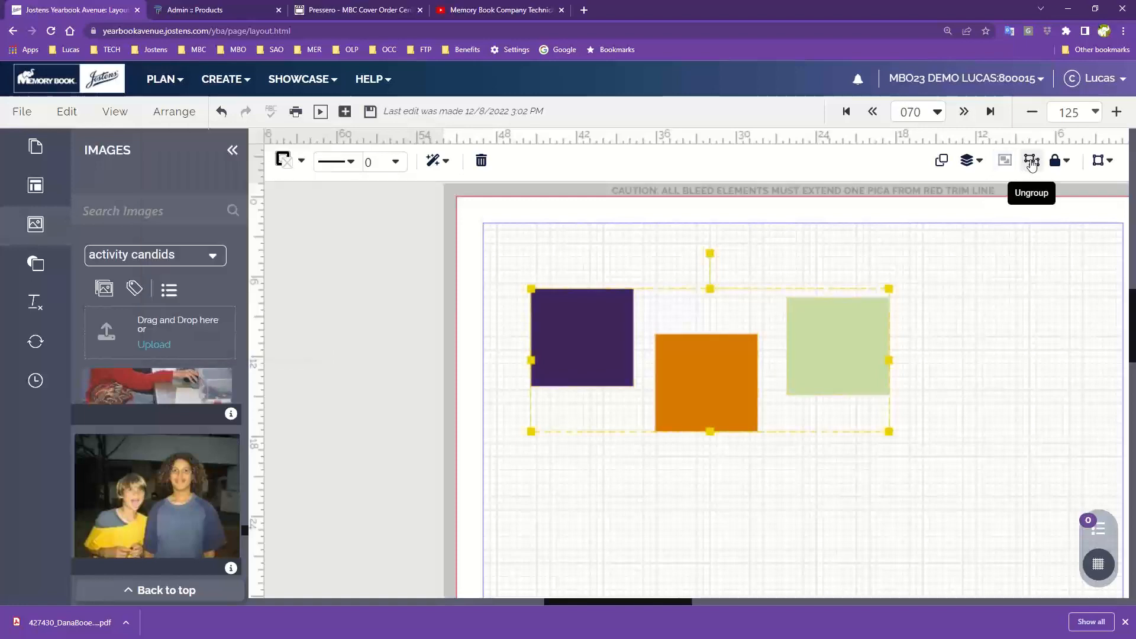
click(1031, 164)
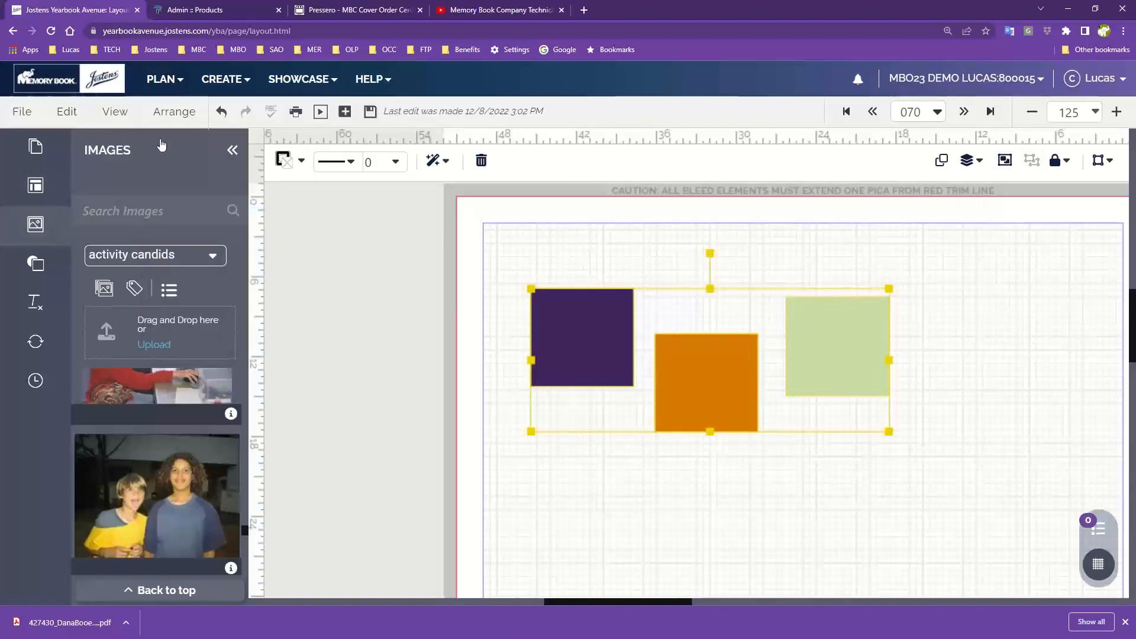
- Move the orange and light green squares into an overlapping diagonal staircase down and to the right of the purple square
click(174, 111)
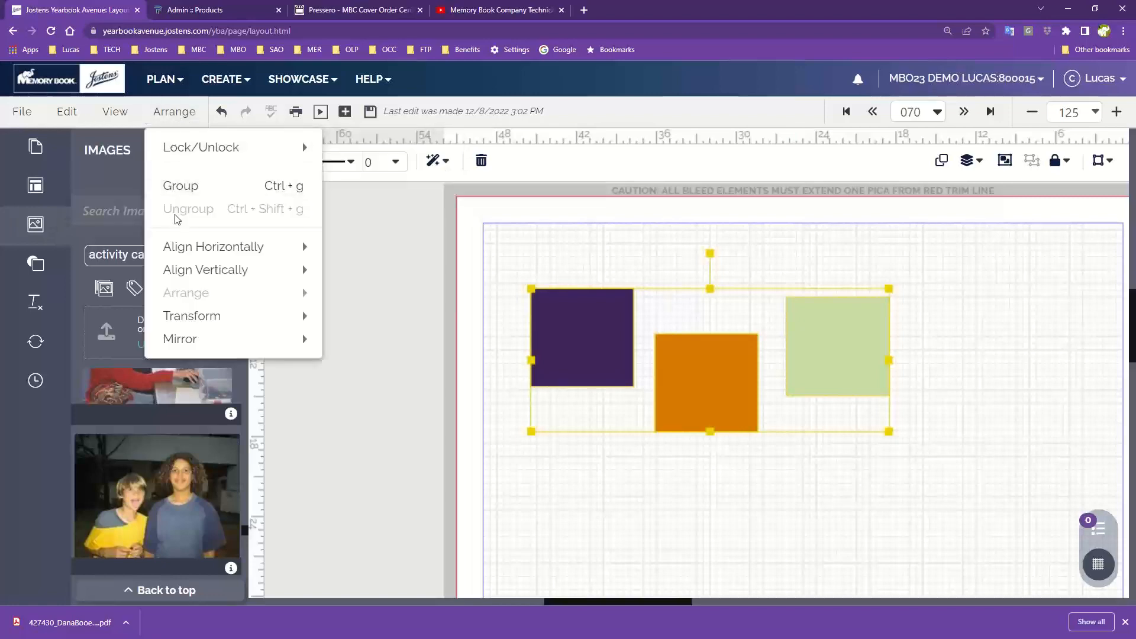
mouse_move(240, 252)
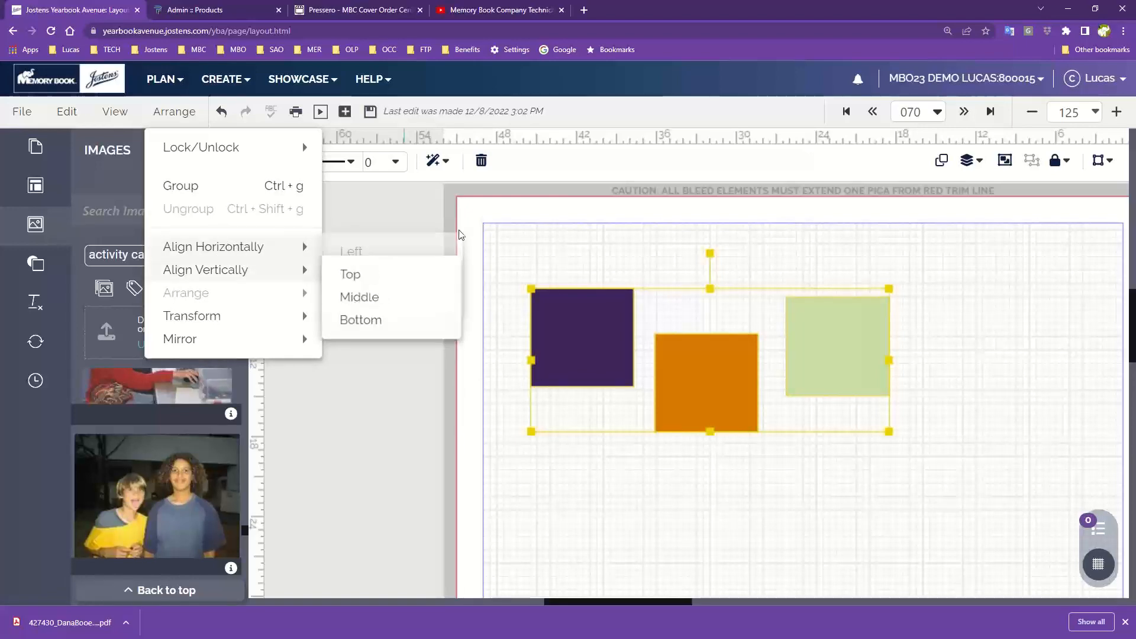
click(573, 272)
drag(697, 401, 594, 380)
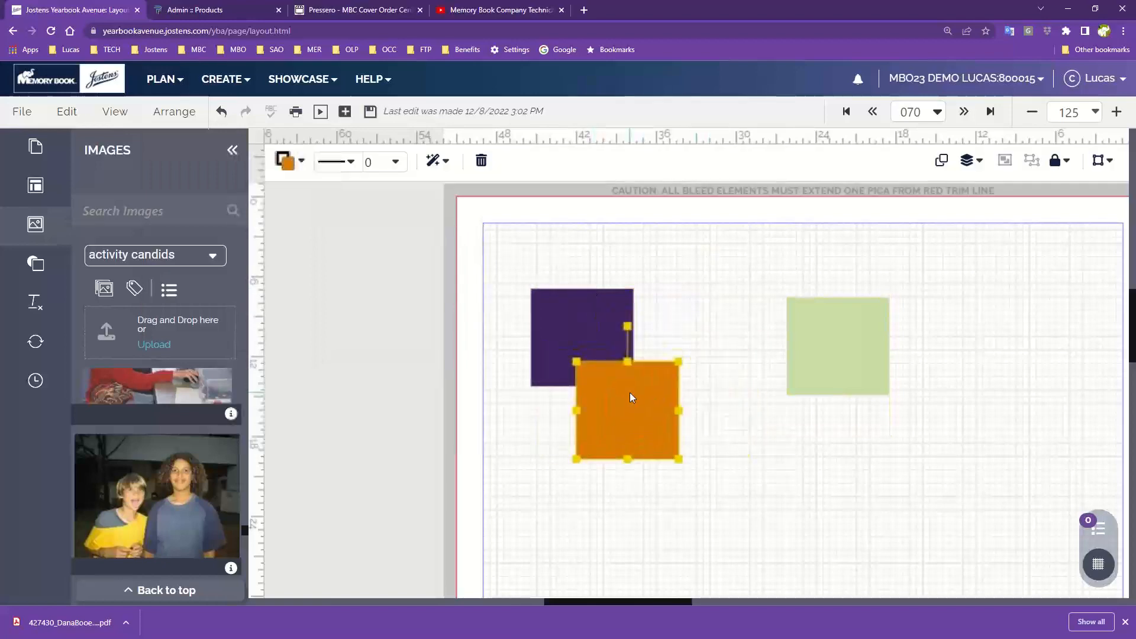
click(852, 351)
drag(852, 351, 681, 492)
click(854, 345)
- Align the three staggered squares horizontally to the left and undo that alignment
drag(668, 270, 602, 478)
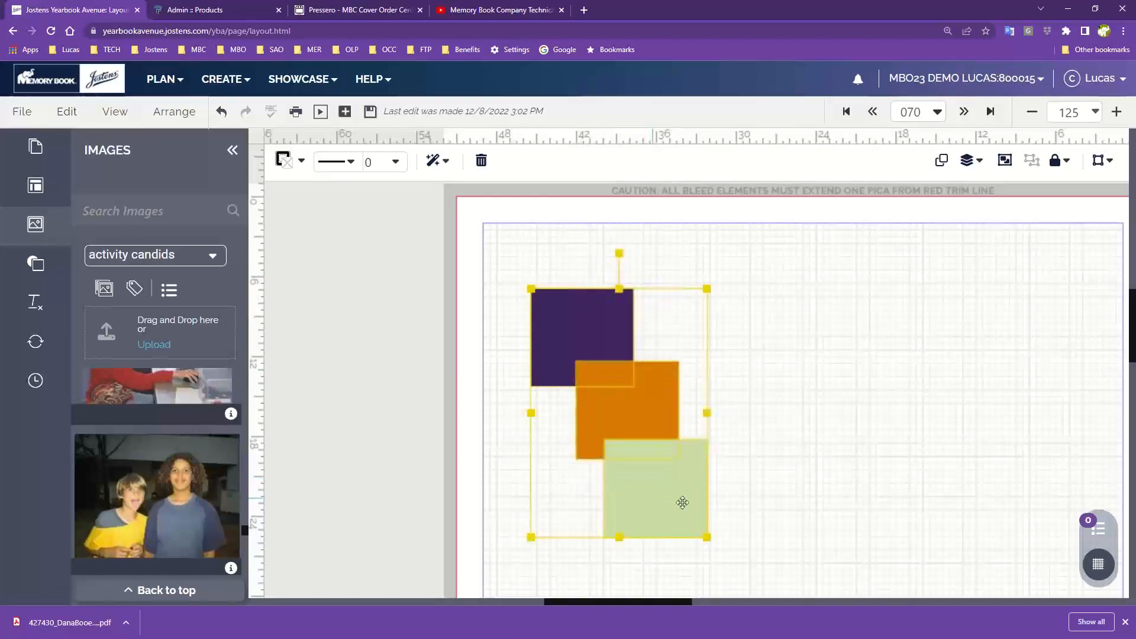
click(171, 111)
mouse_move(188, 248)
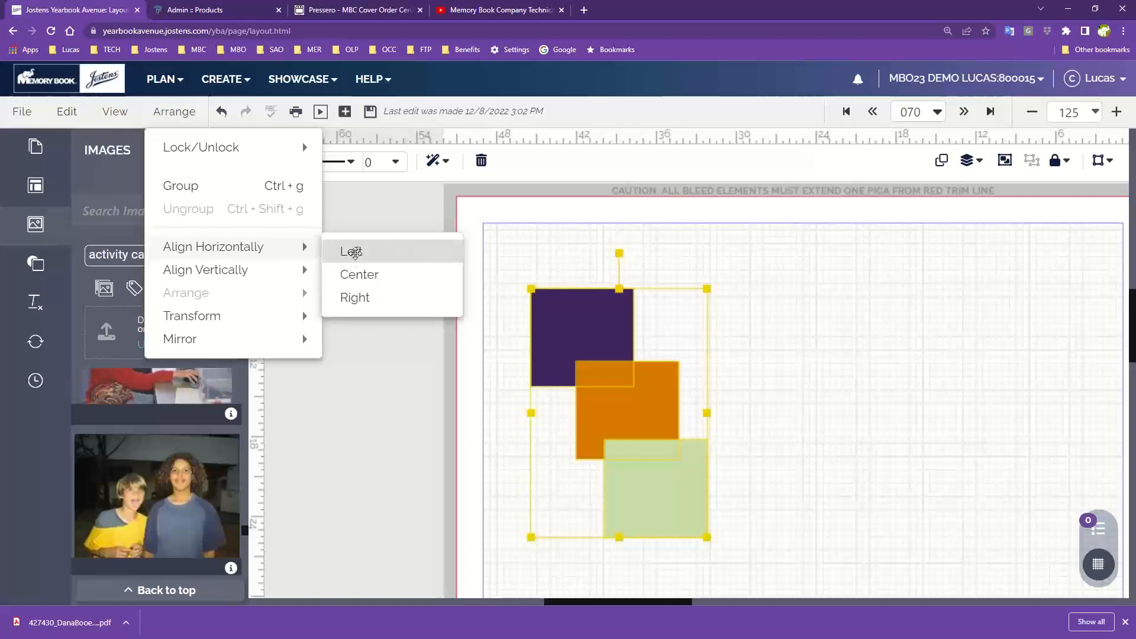
click(355, 253)
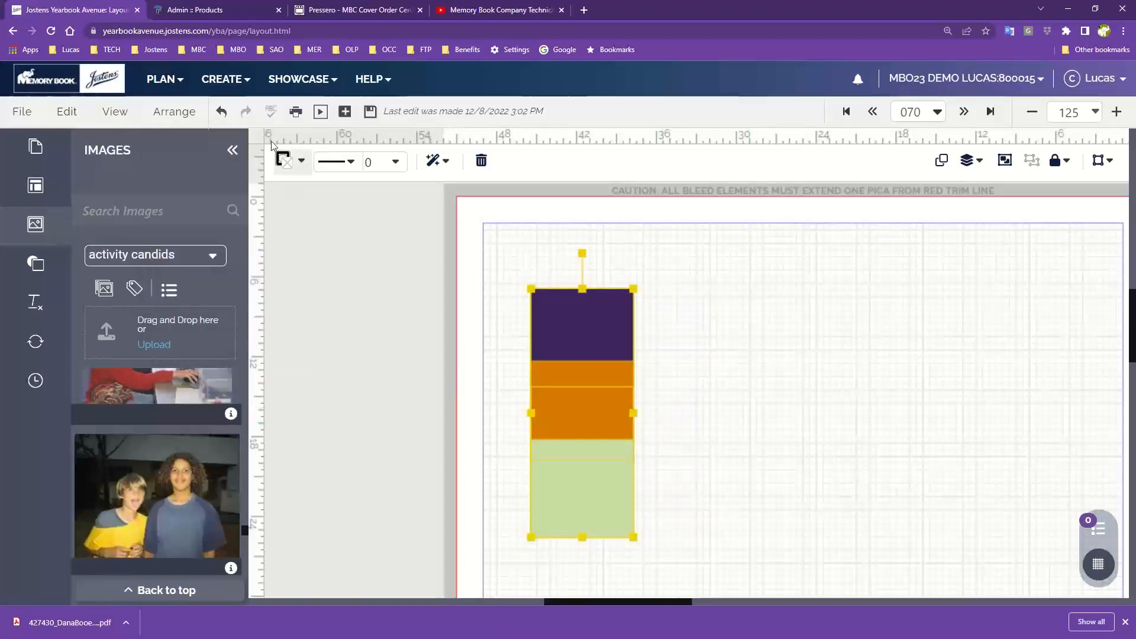
click(221, 111)
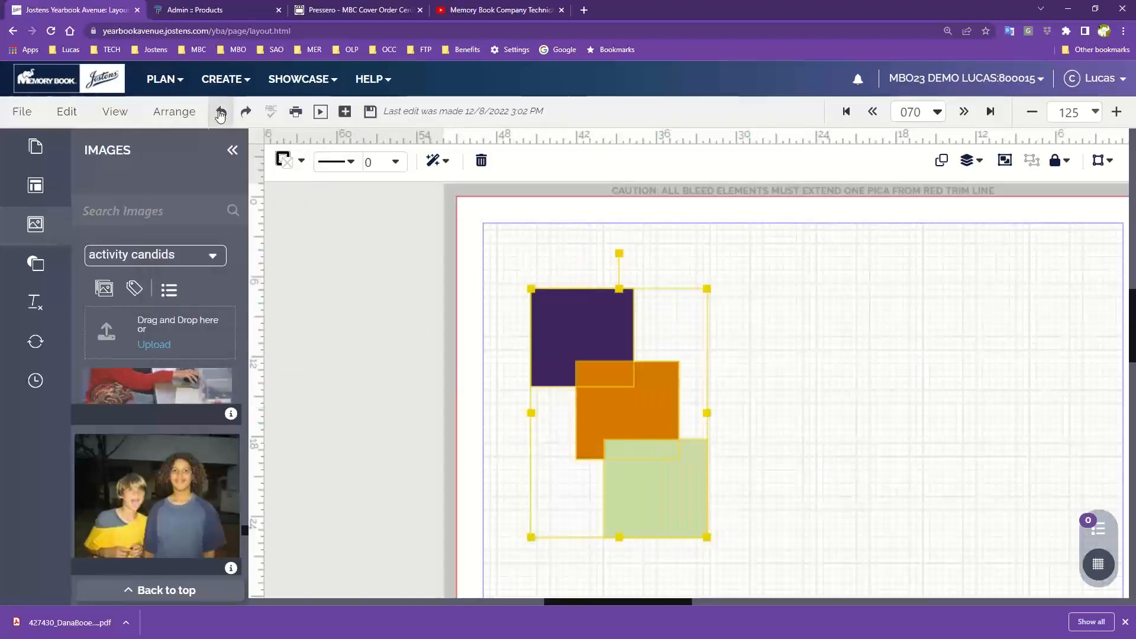
- Align the three squares to their right edges and undo that alignment
click(977, 164)
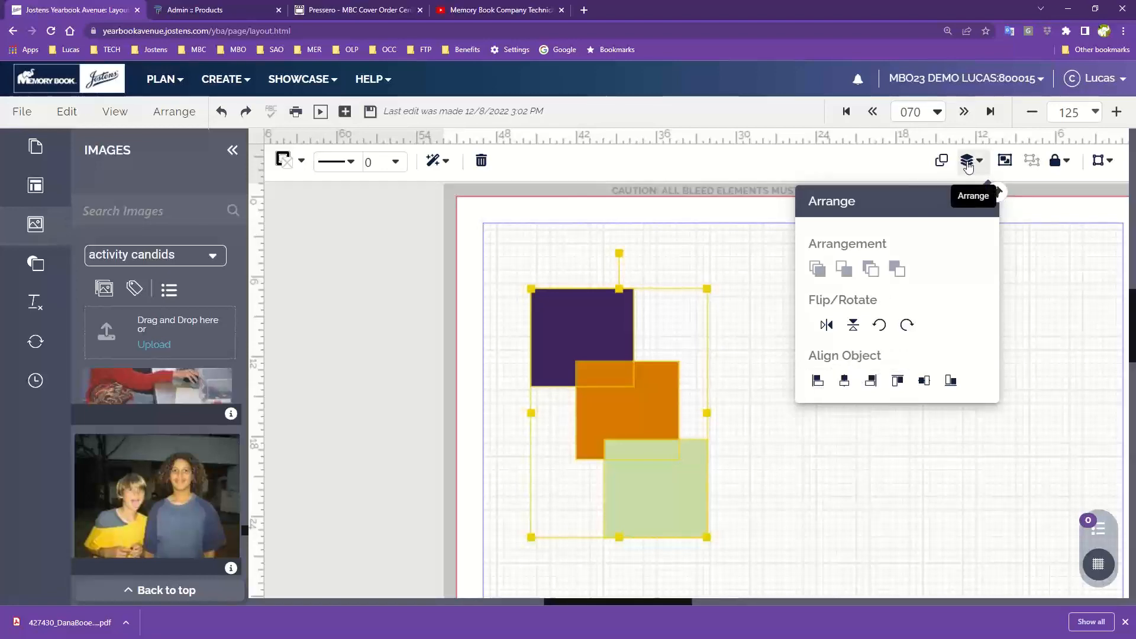
click(869, 382)
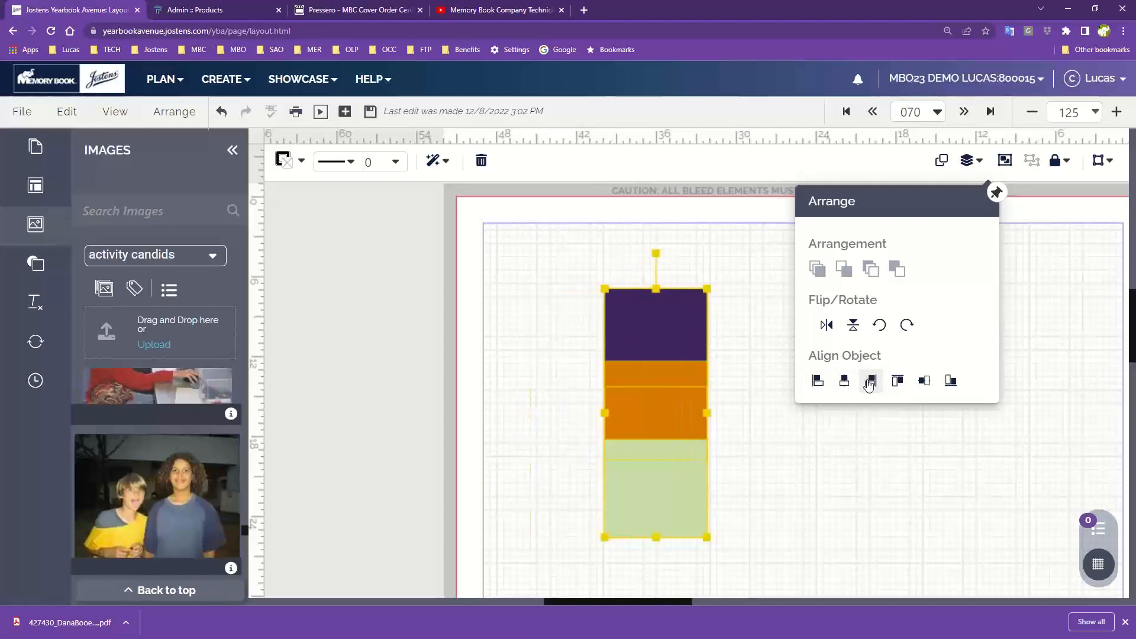
click(221, 111)
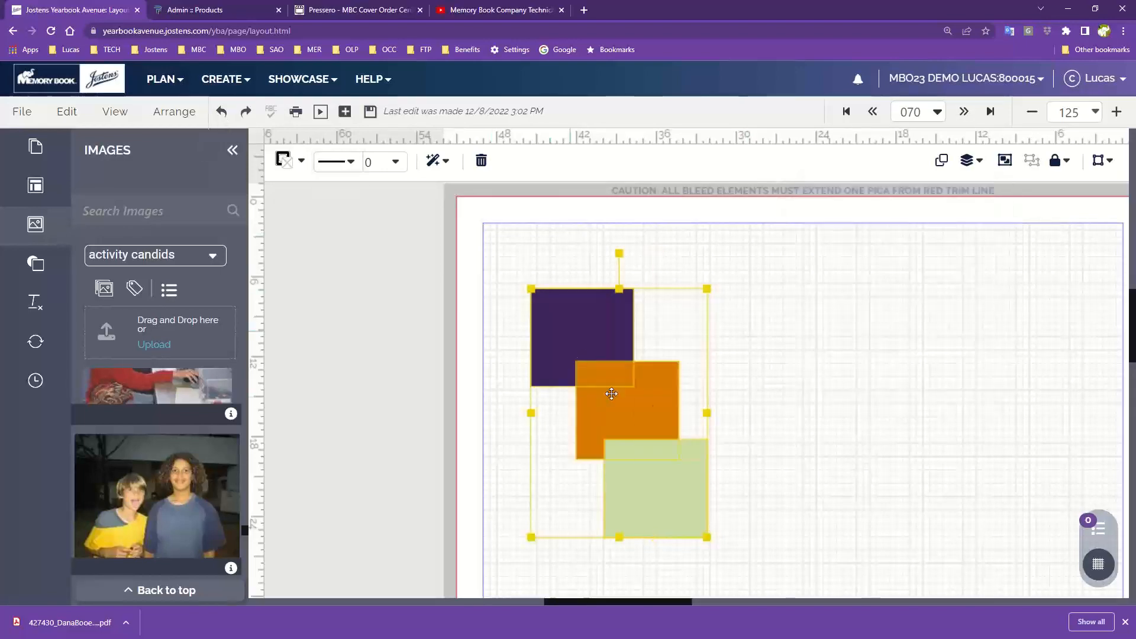
- Spread the squares out by moving the light green one up and to the right and the orange one slightly right
click(811, 434)
drag(670, 468, 807, 338)
drag(656, 411, 725, 426)
- Align the purple, orange and light green squares vertically along their bottom edges
drag(601, 286, 784, 446)
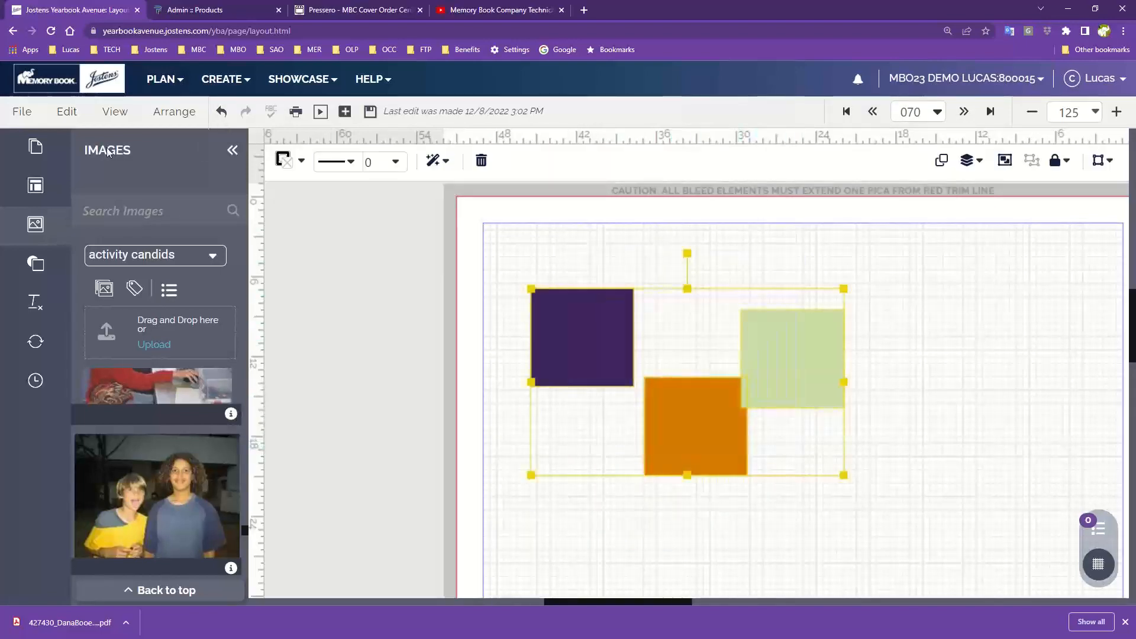
click(177, 113)
mouse_move(232, 278)
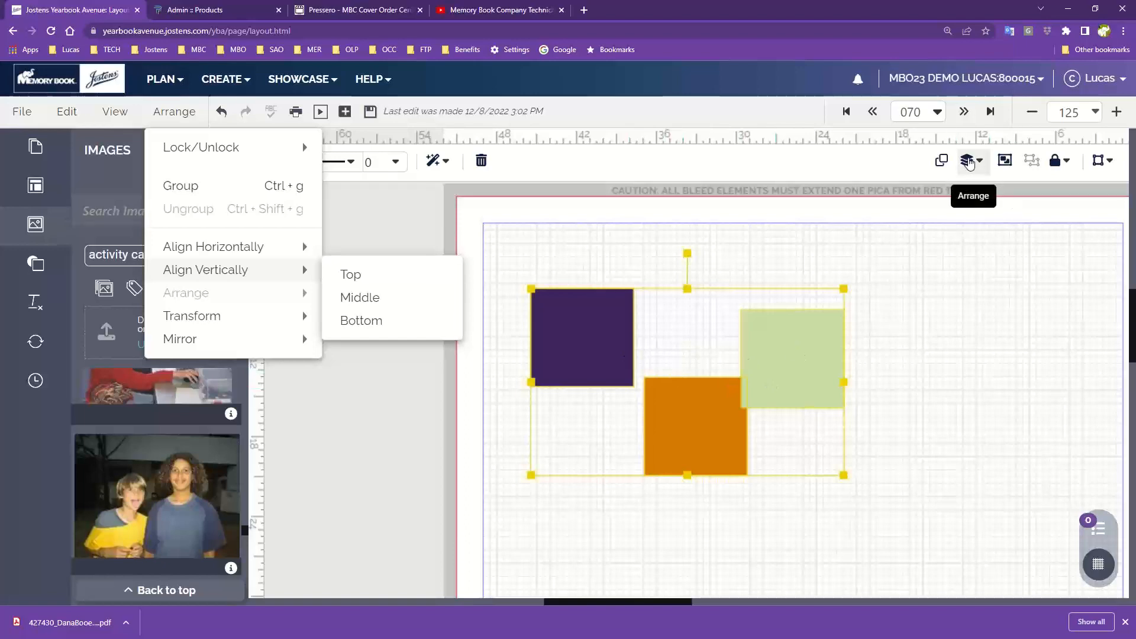
click(969, 162)
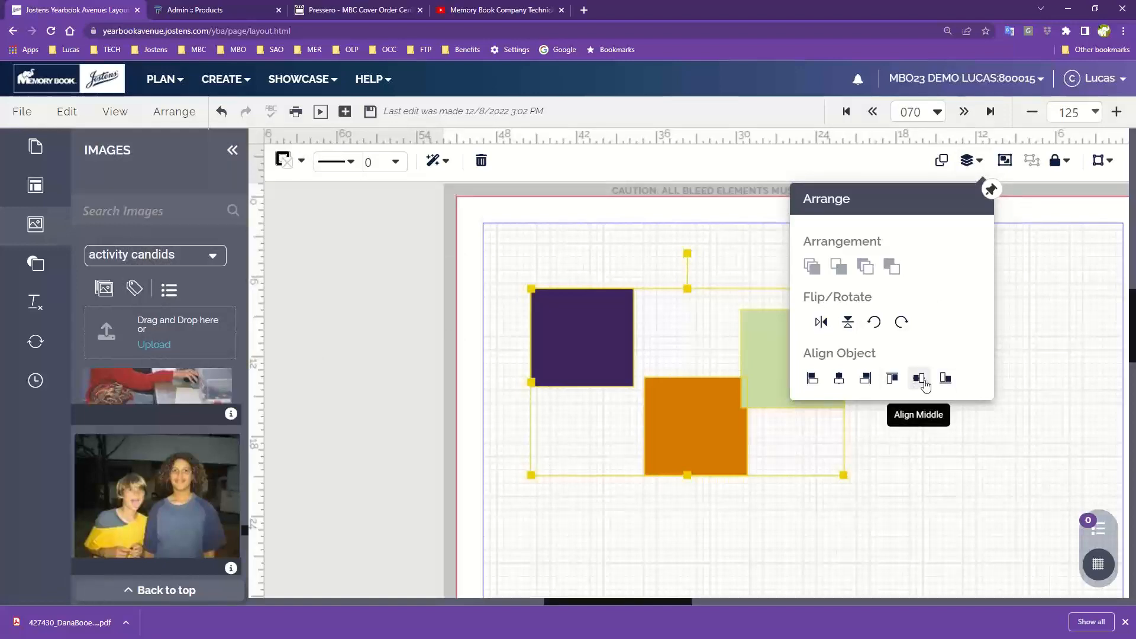
click(945, 382)
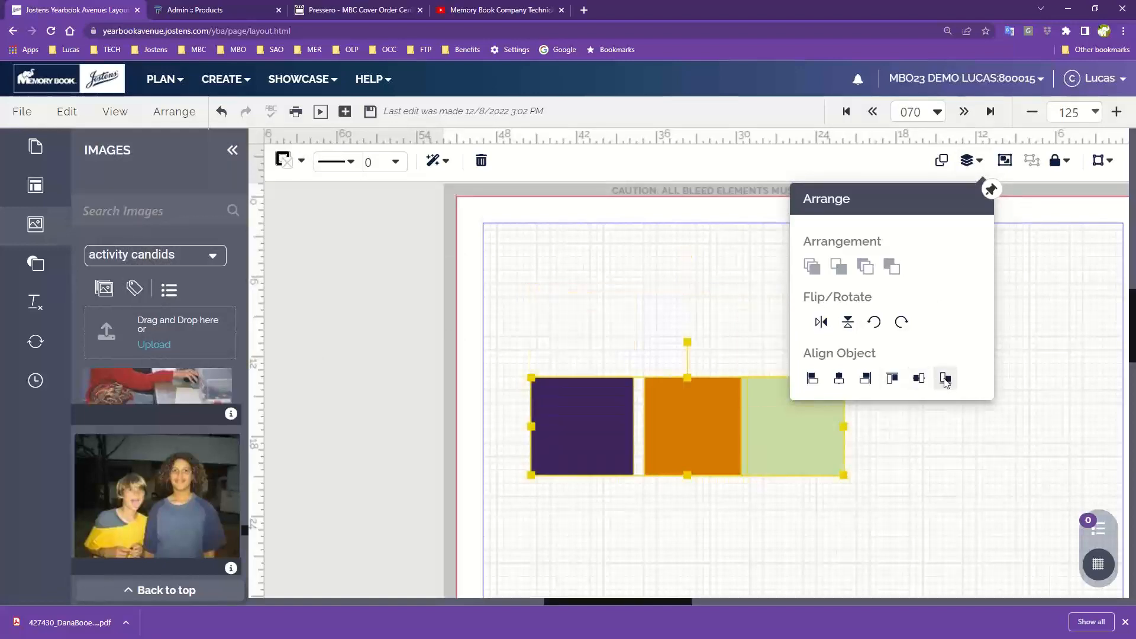
click(951, 472)
- Delete all three colored squares from page 070
click(174, 111)
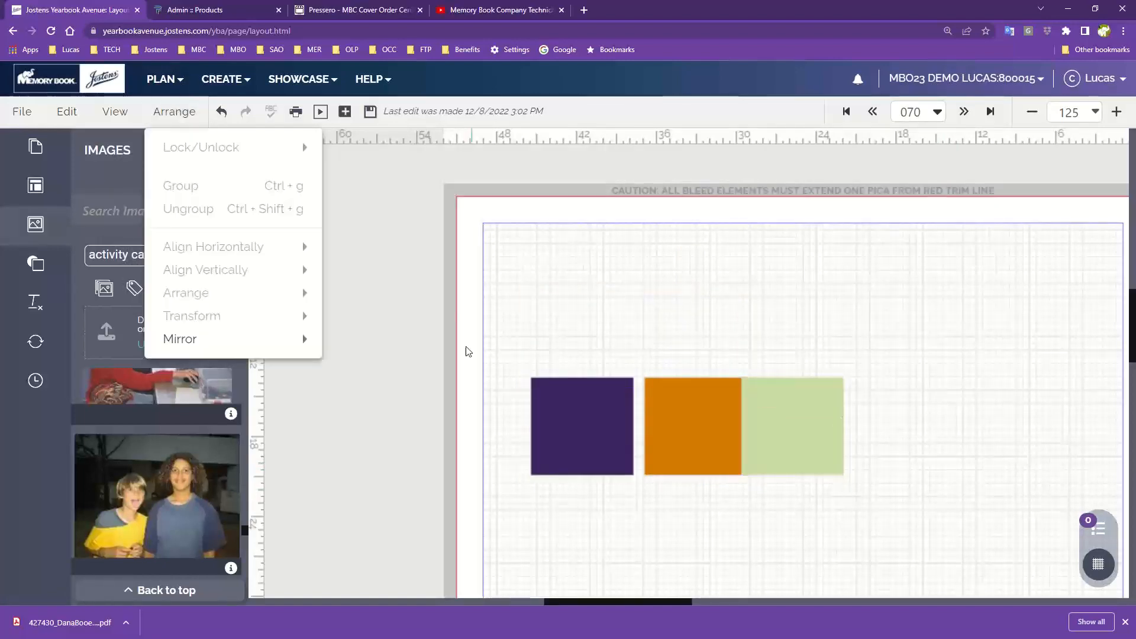
click(556, 361)
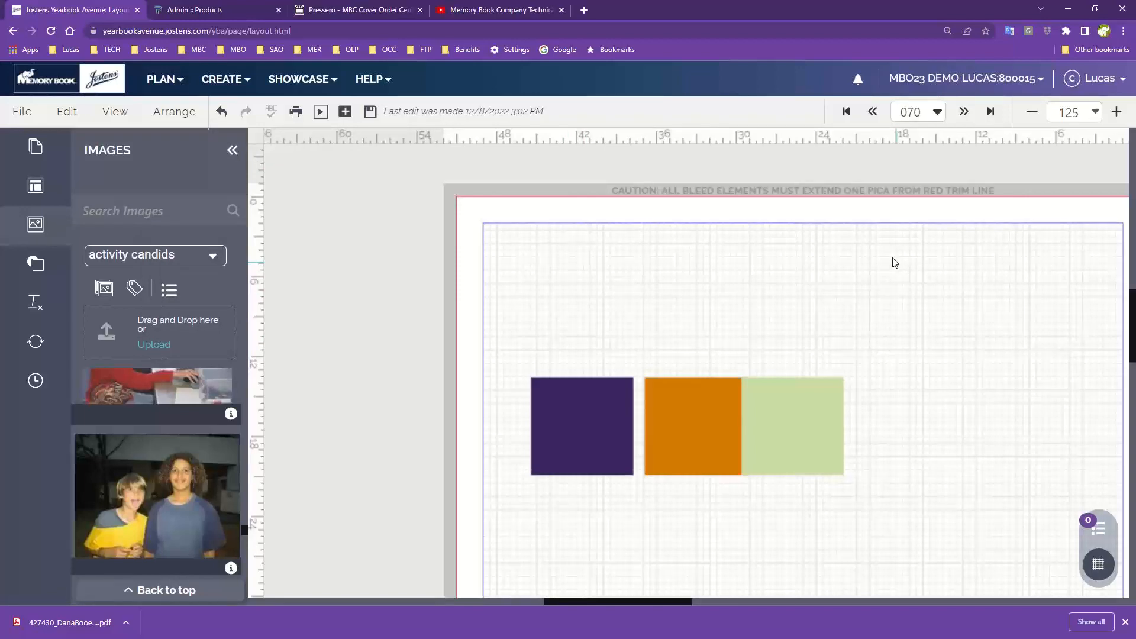
drag(600, 339, 790, 441)
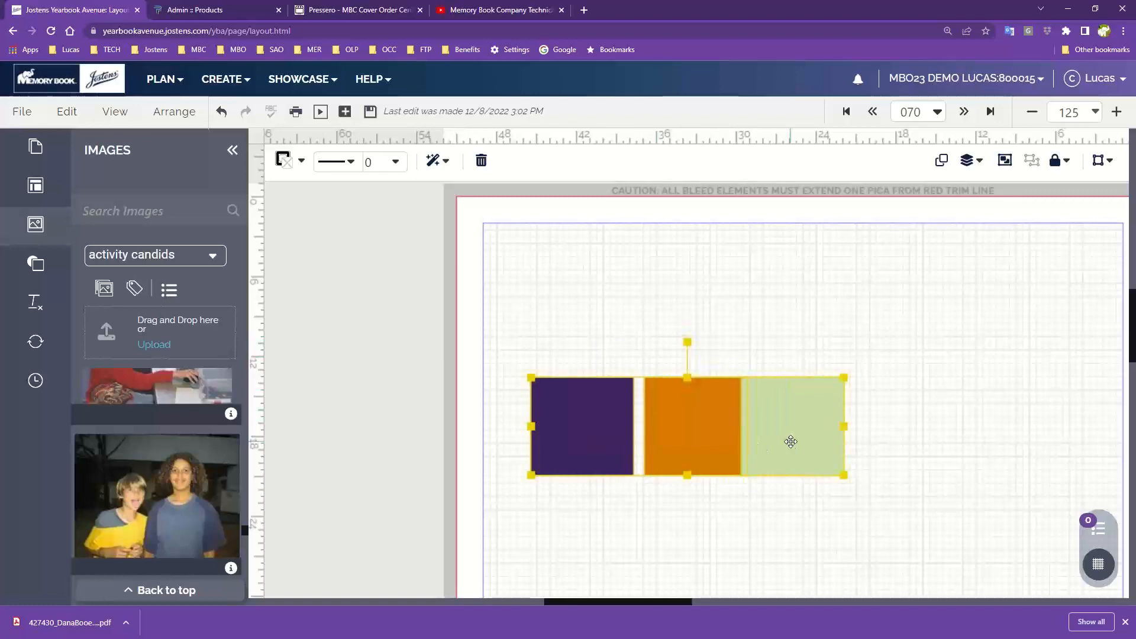
key(Delete)
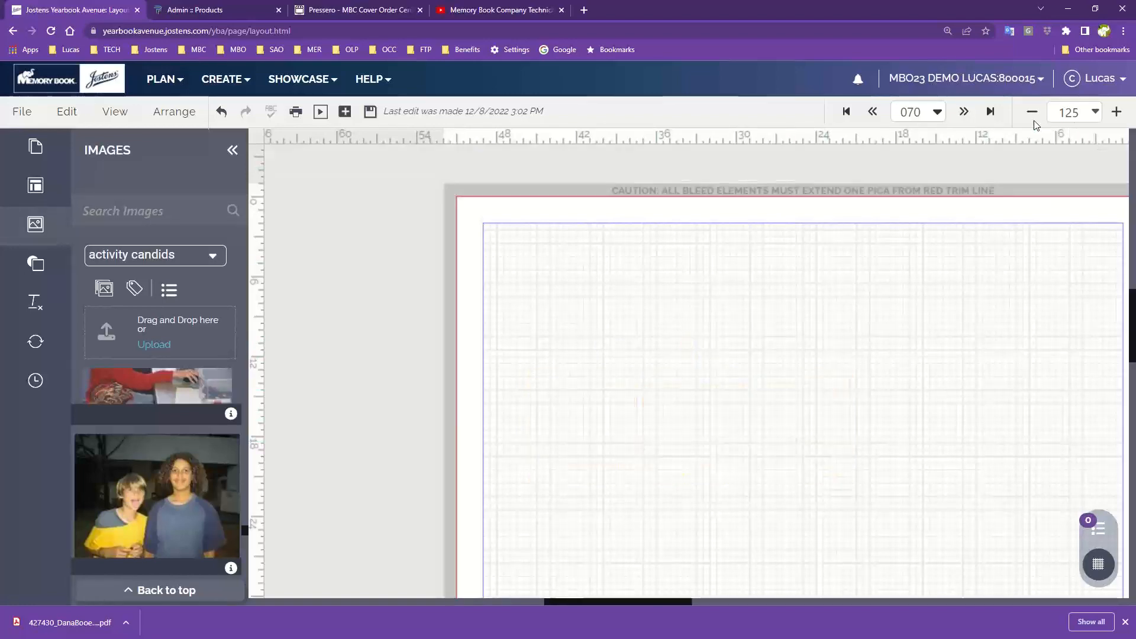
- Reduce the browser's zoom to 100%
click(1124, 31)
click(1043, 141)
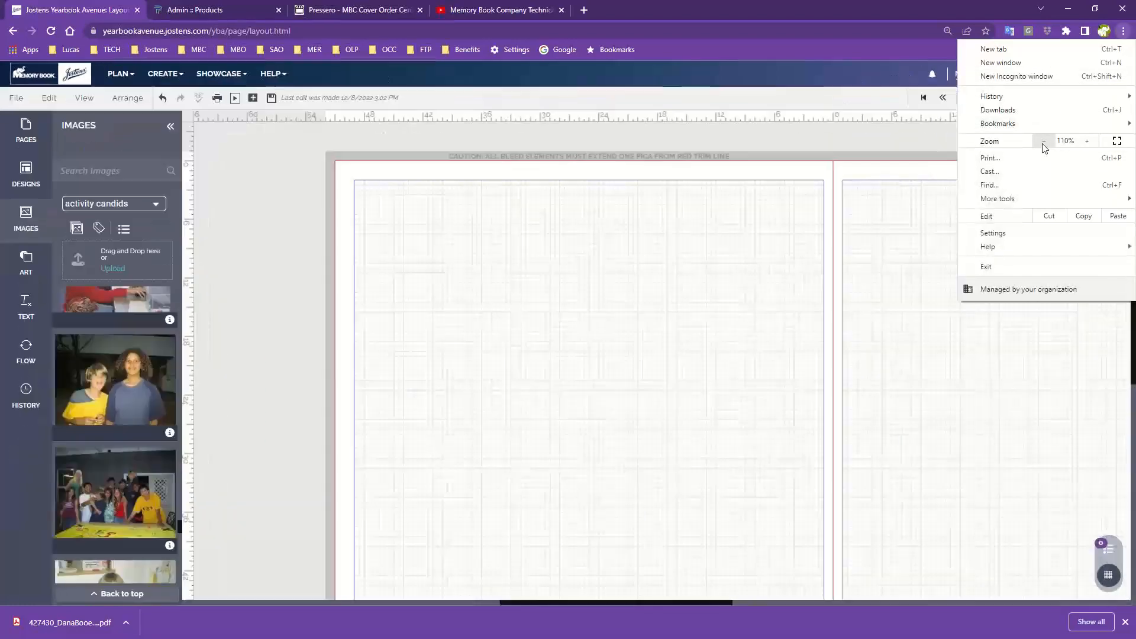
click(1043, 141)
click(999, 182)
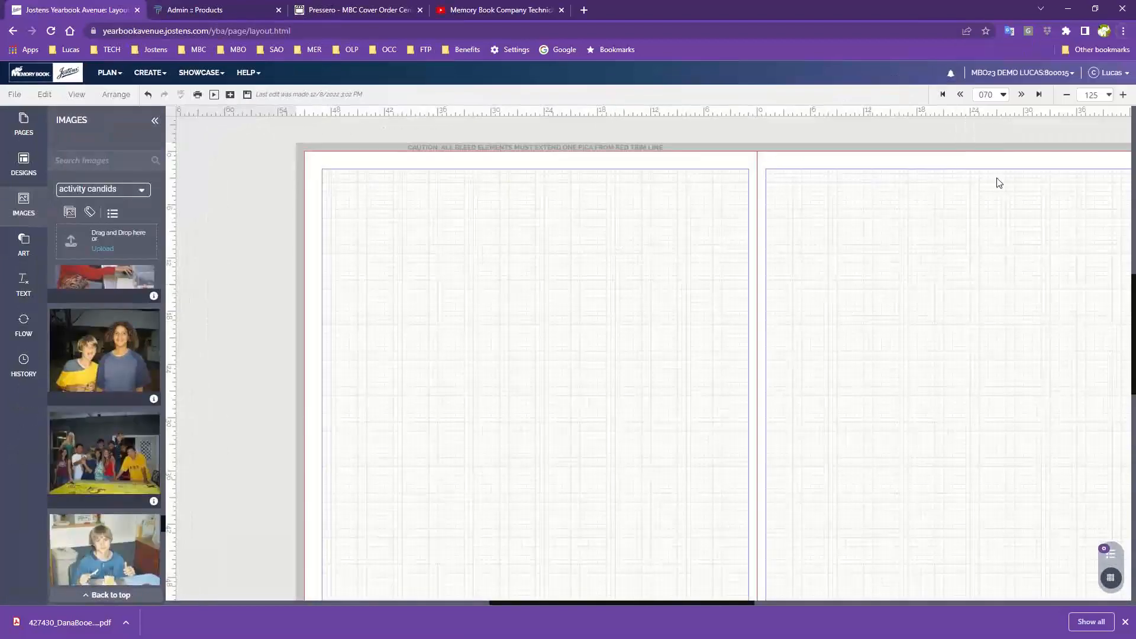
- Zoom the page layout out to 94 so the whole spread 070–071 fits in view
click(1067, 95)
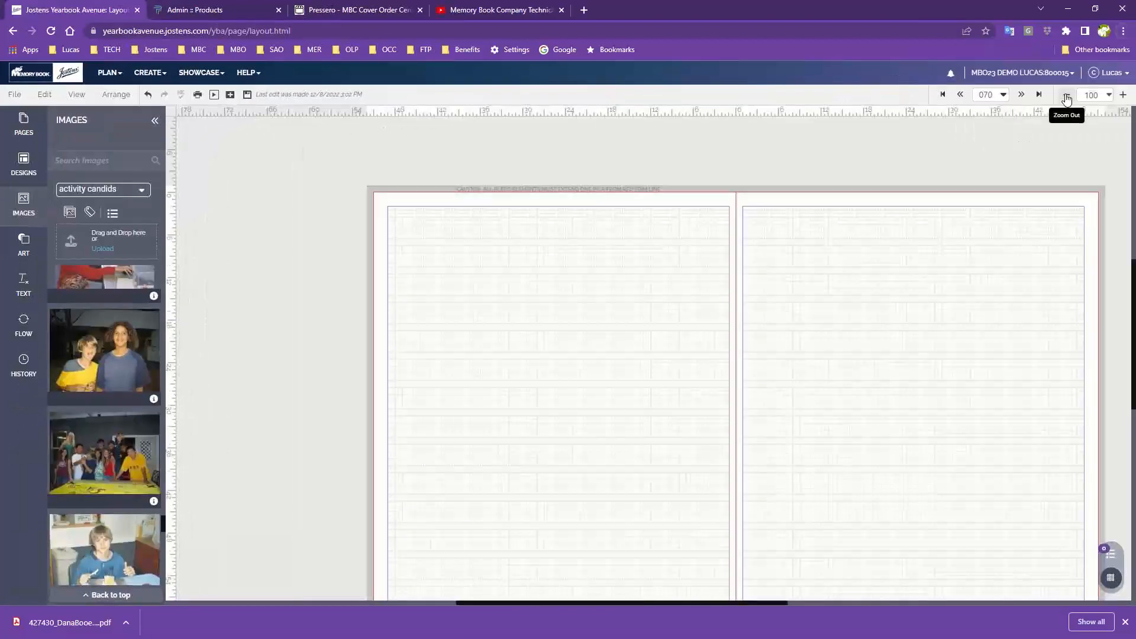
click(1105, 95)
click(1085, 117)
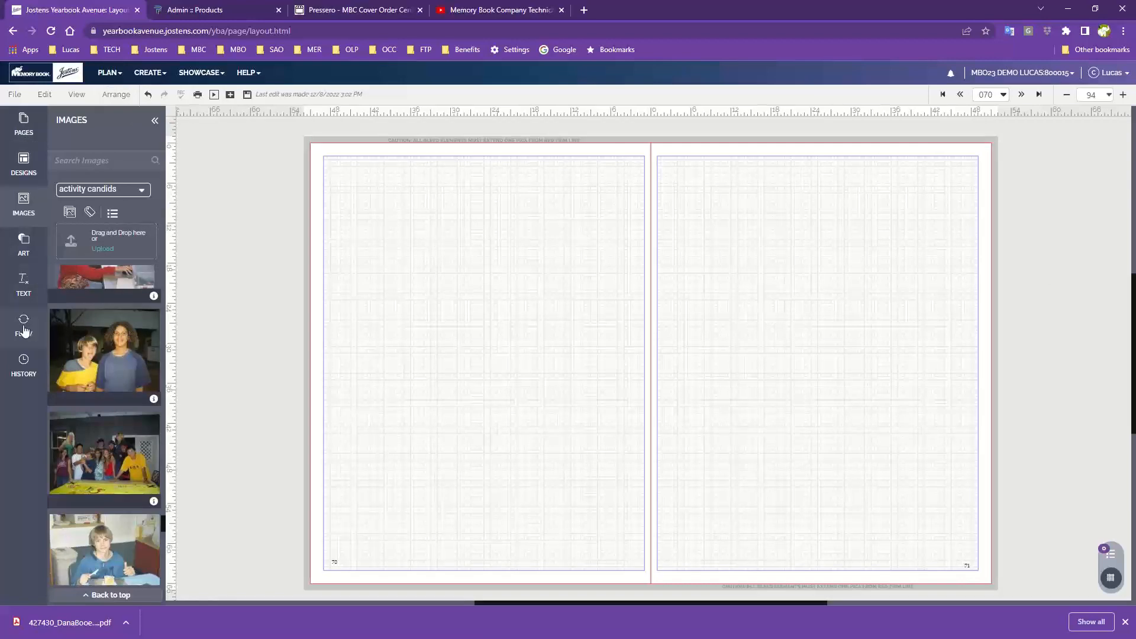
- Look through the yearbook's page thumbnails from the first page onward and preview spread 006–007
click(22, 132)
scroll(93, 319, up, 15)
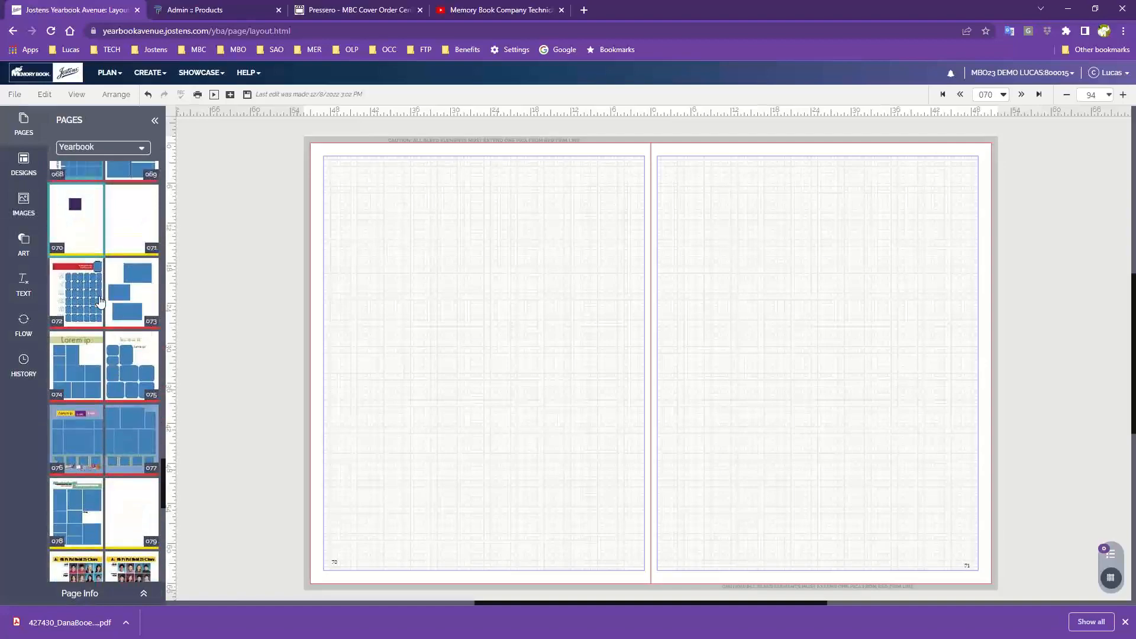
scroll(101, 296, up, 15)
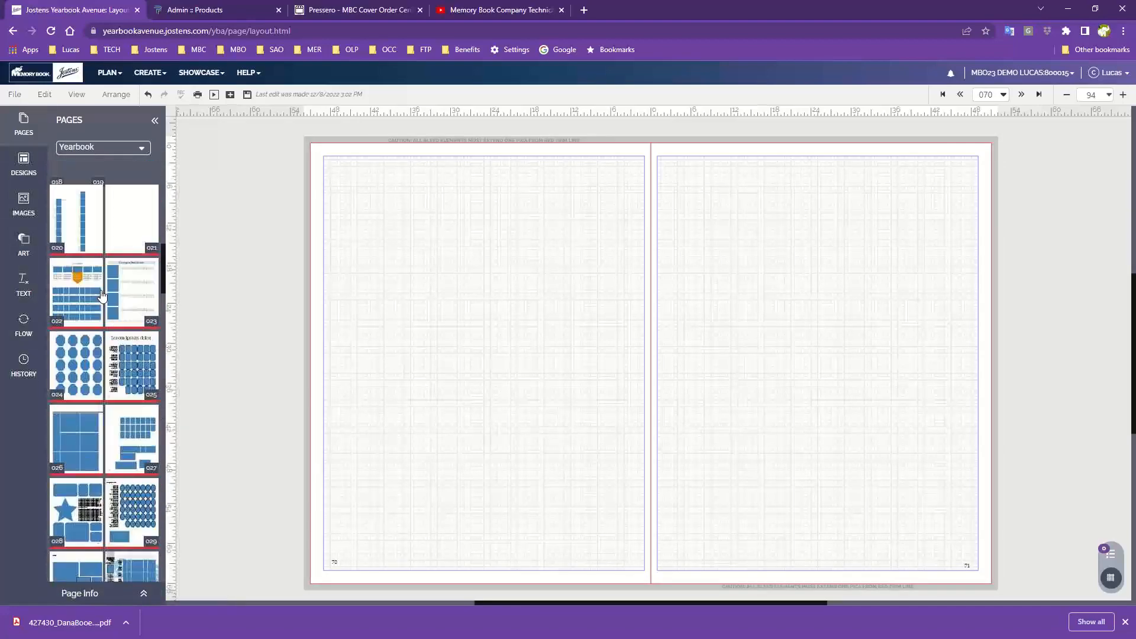
mouse_move(105, 288)
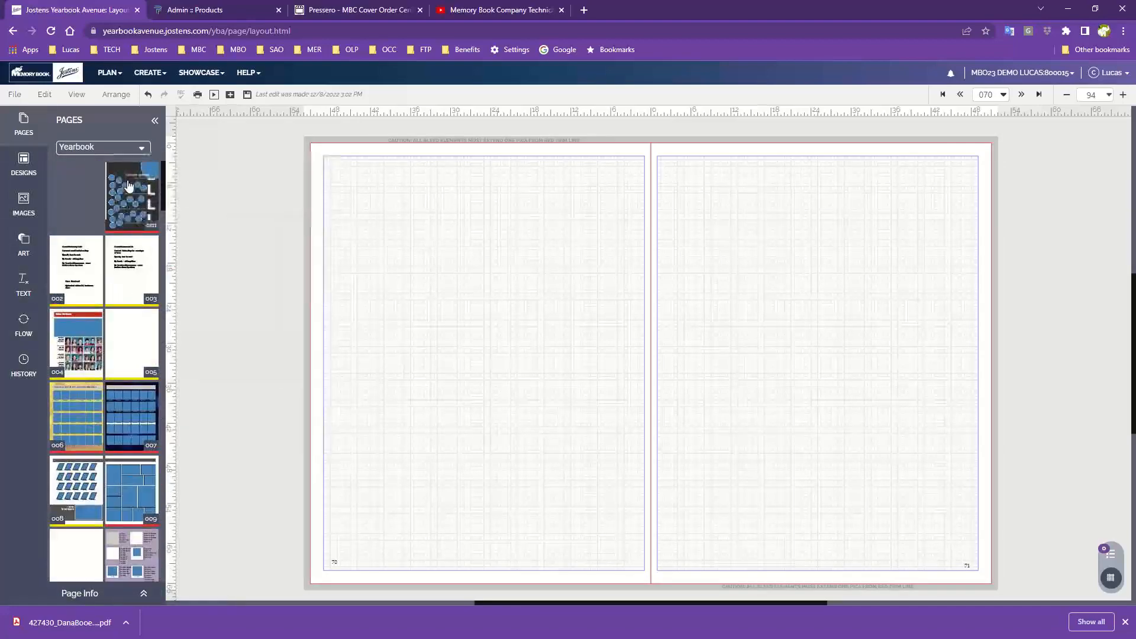
mouse_move(101, 410)
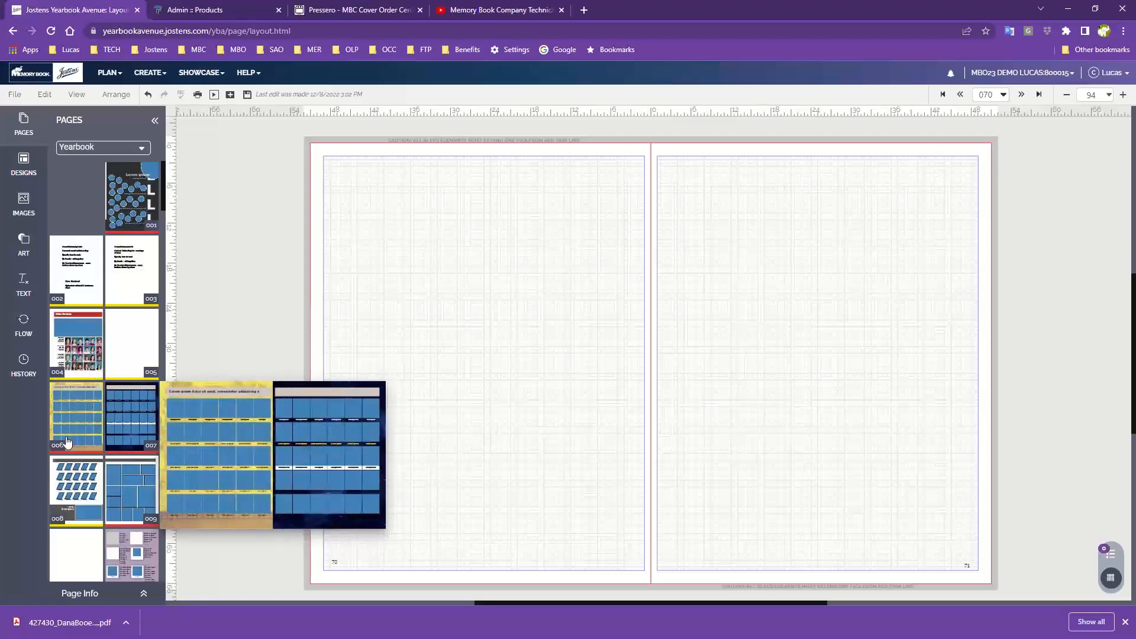
scroll(77, 453, down, 3)
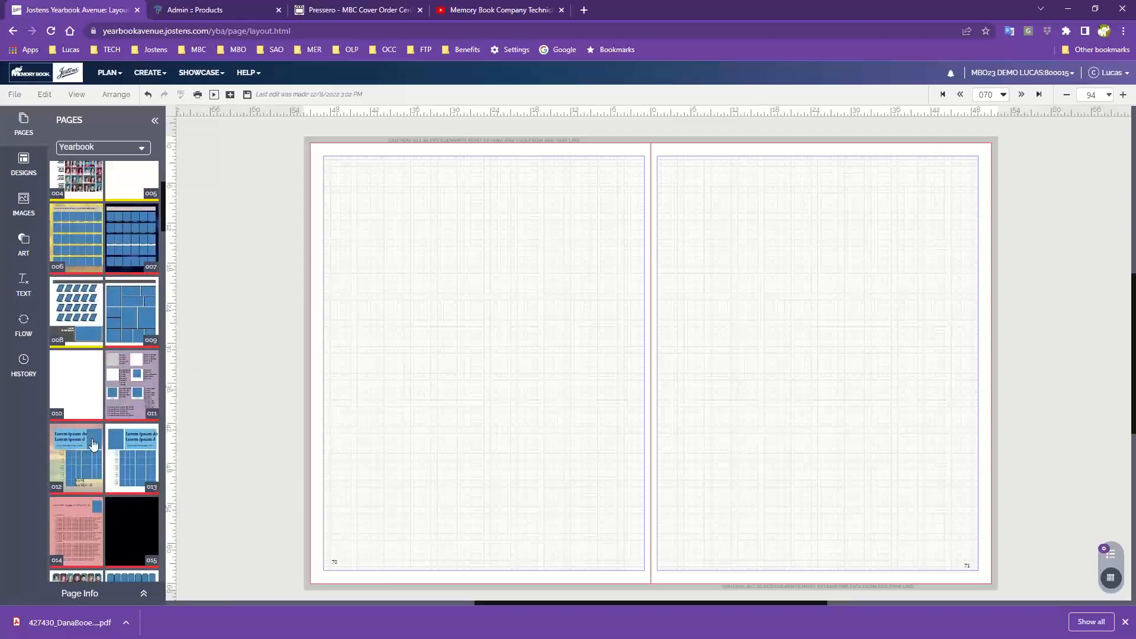
- Look over the designs, images and art libraries, including the image frame shapes
click(16, 165)
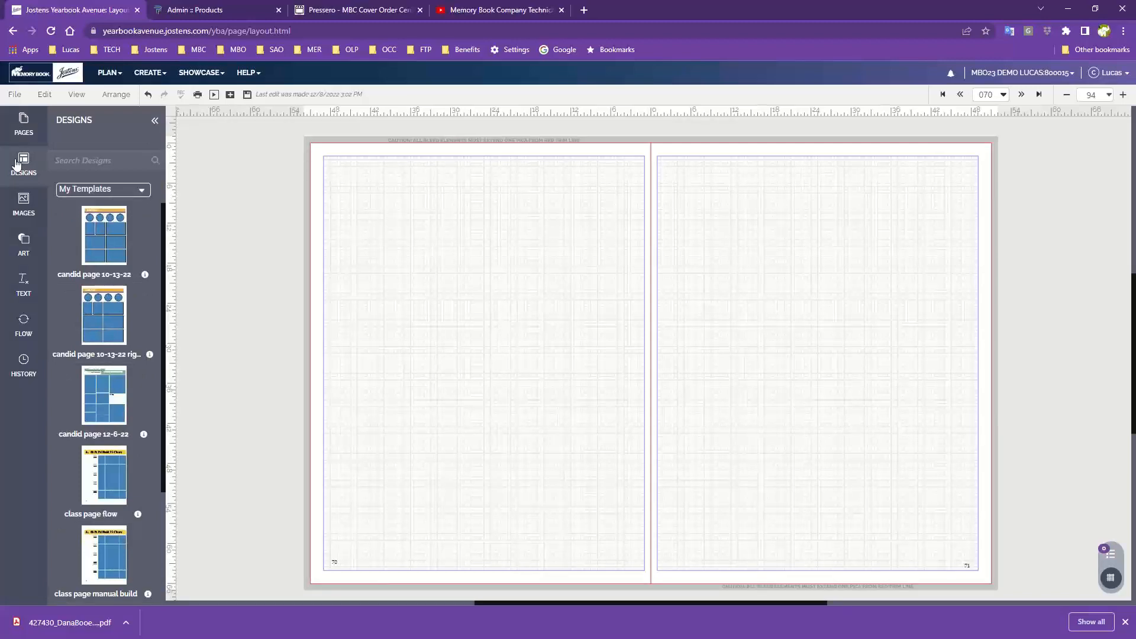
click(24, 215)
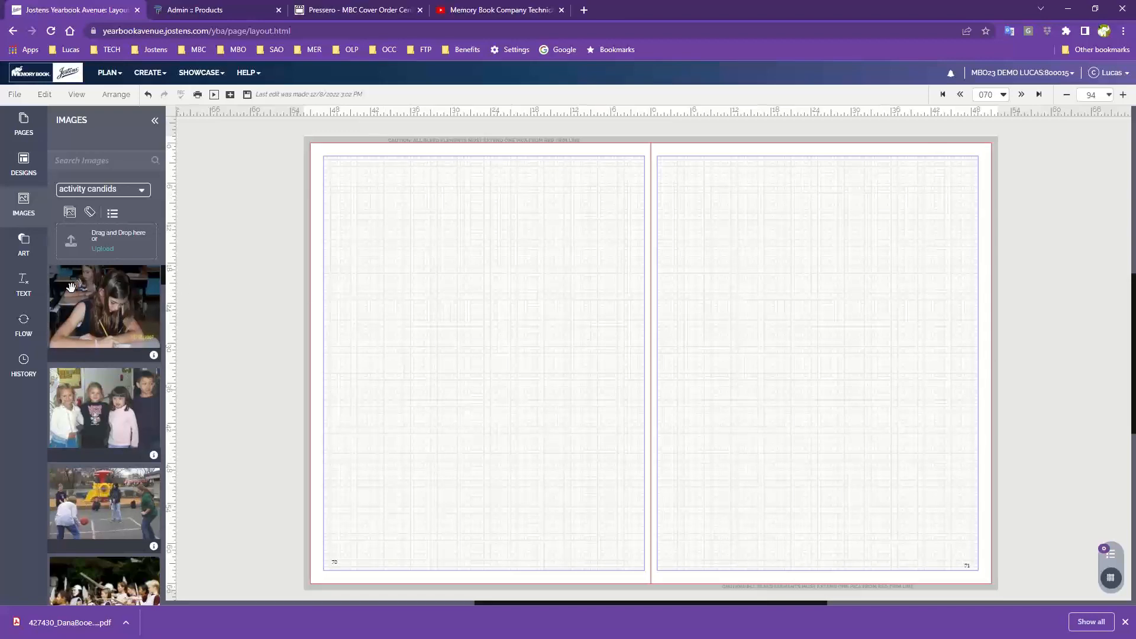
click(25, 244)
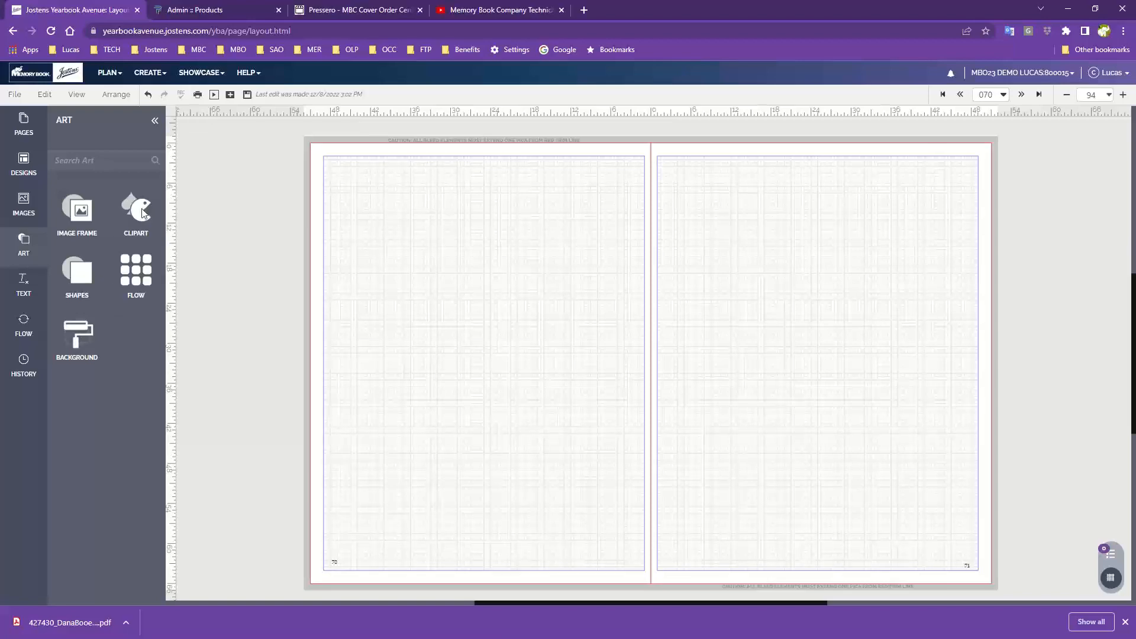
click(76, 213)
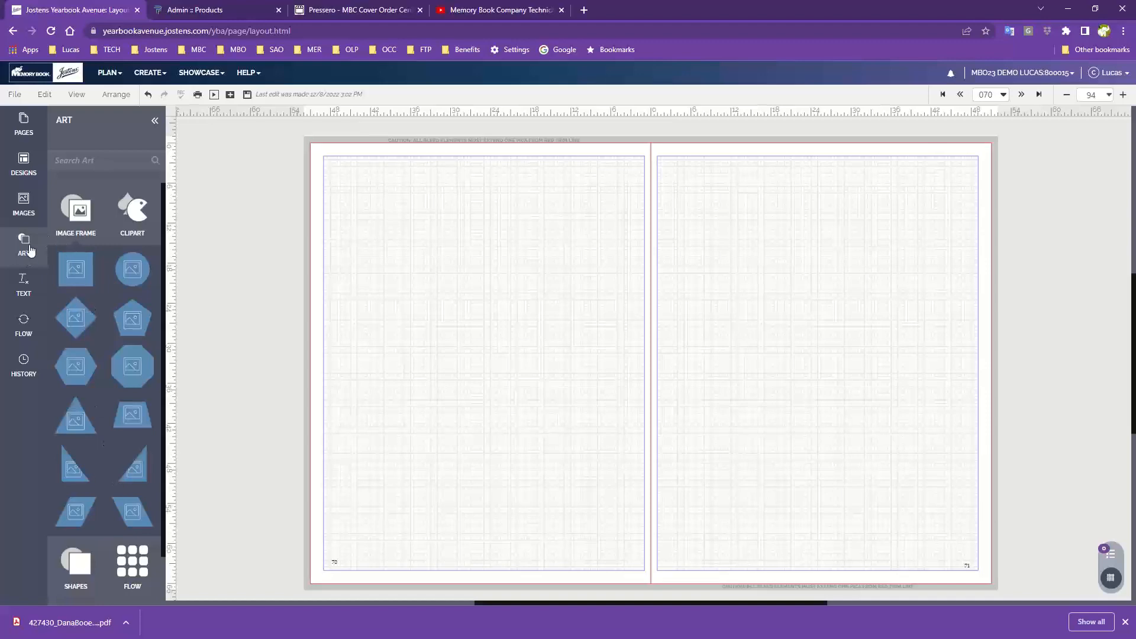
- Place a Heading-style text in the upper part of page 070, enlarge its text box and shift it slightly toward the gutter
click(23, 284)
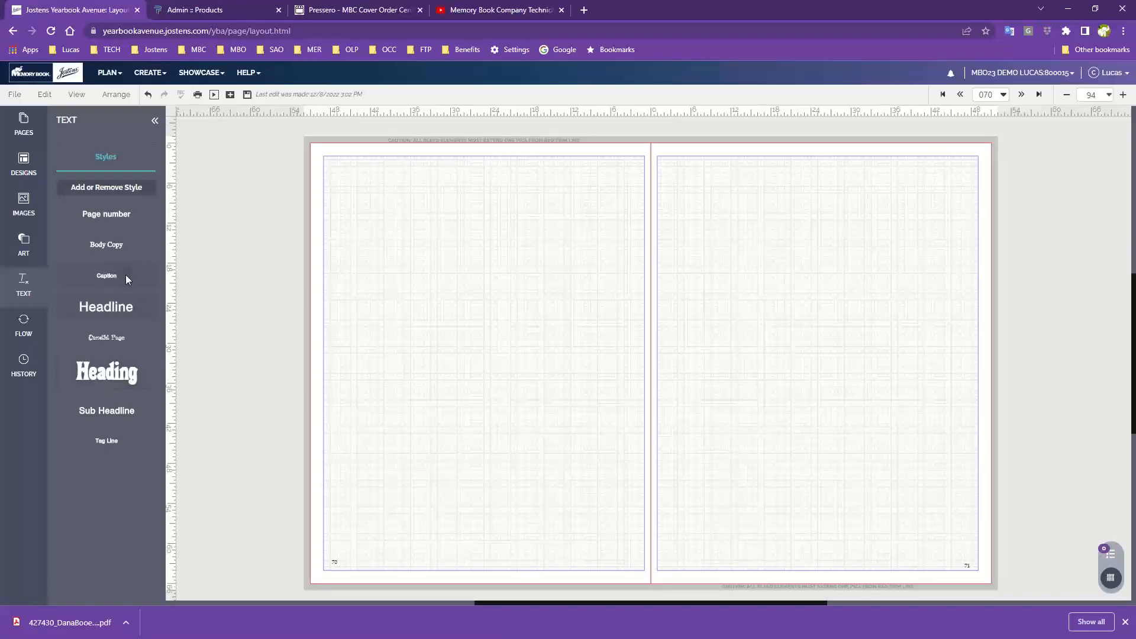
drag(95, 378, 388, 252)
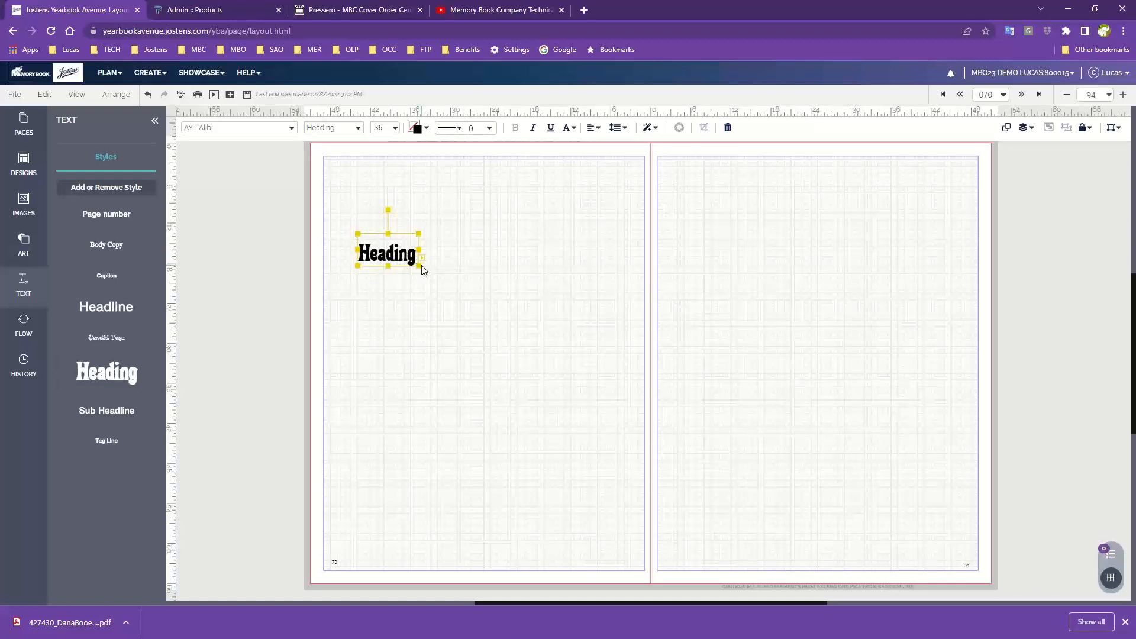
drag(419, 267, 479, 287)
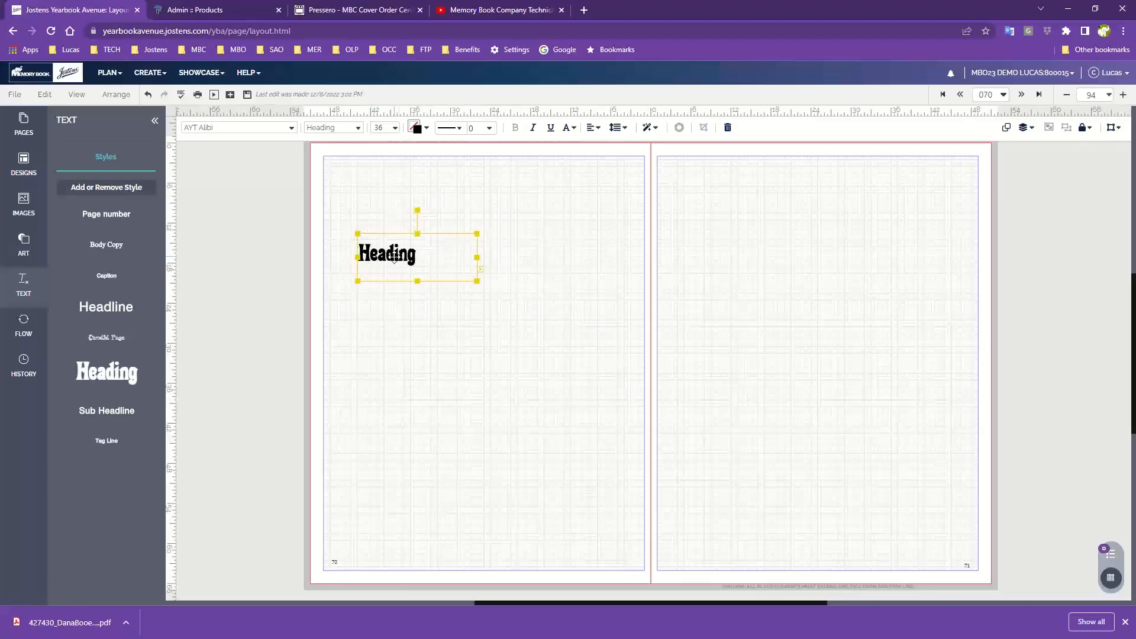
drag(425, 269, 446, 274)
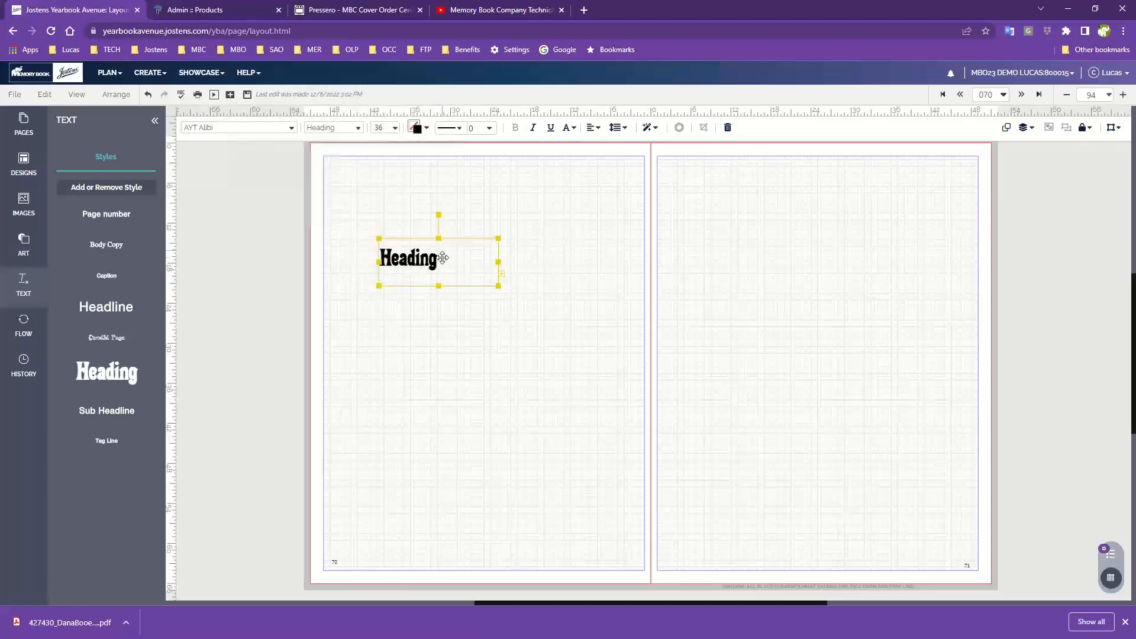
- Add a Headline-style text below the heading on page 070, check the heading's font size options, and delete both texts
drag(104, 304, 384, 312)
click(408, 266)
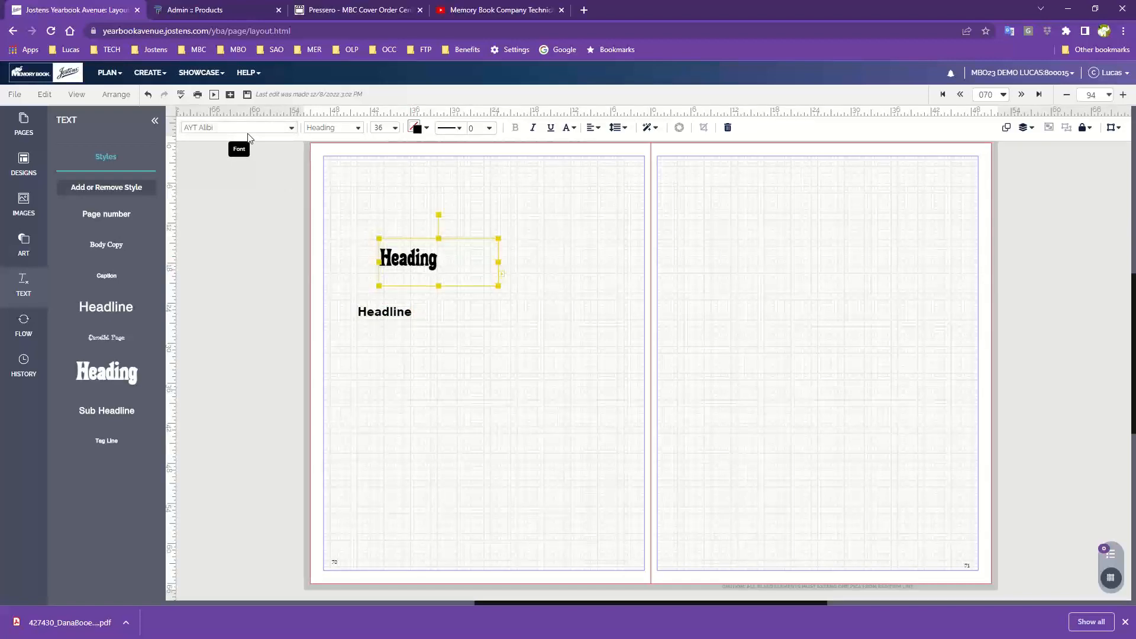
click(394, 128)
drag(345, 221, 495, 396)
key(Delete)
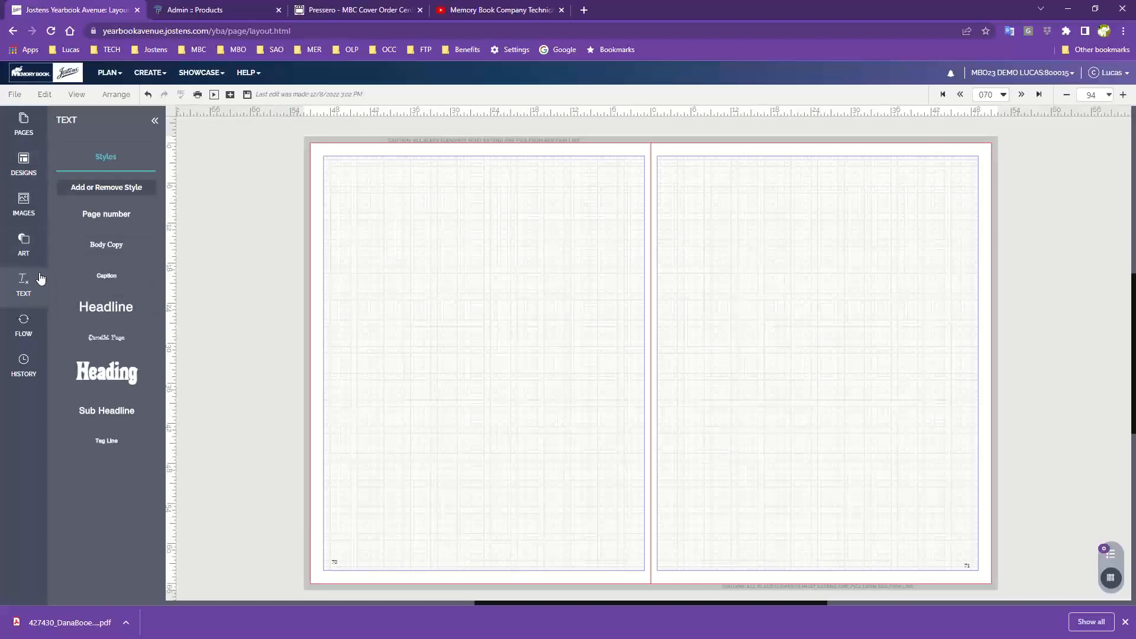
- Show the Page Surfer Candids templates in the designs library
click(23, 162)
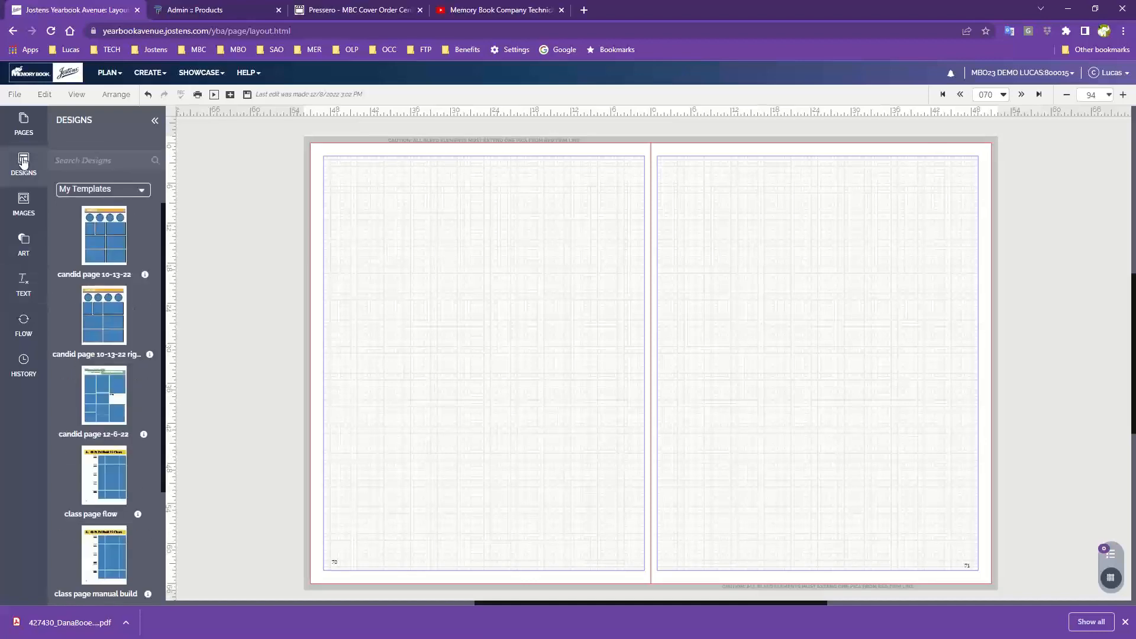
click(72, 192)
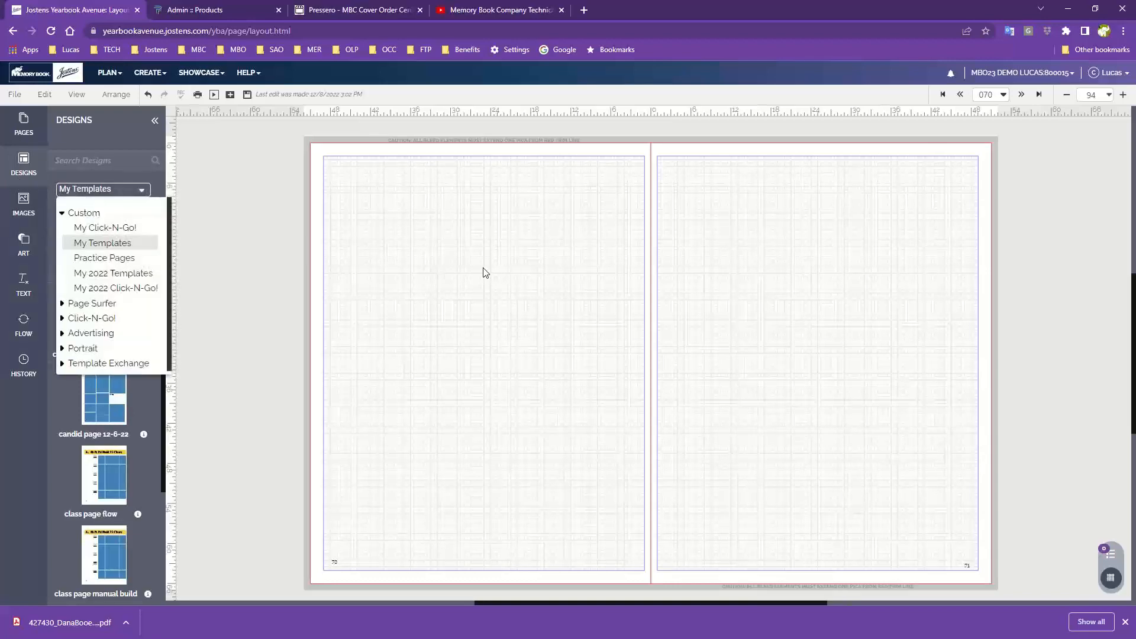
click(83, 304)
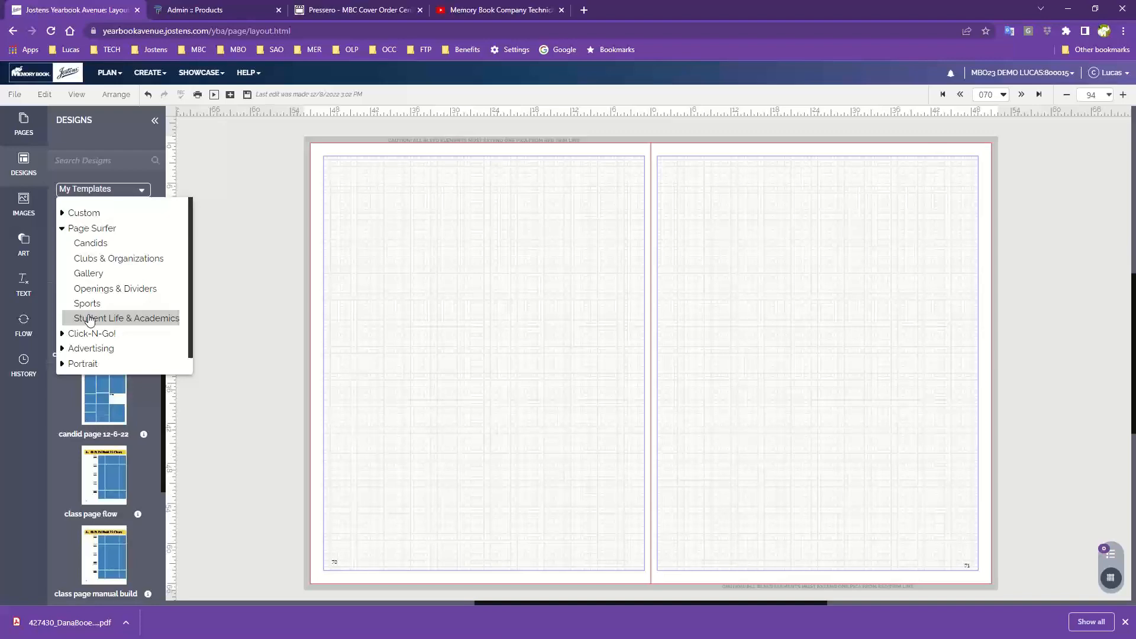
click(100, 248)
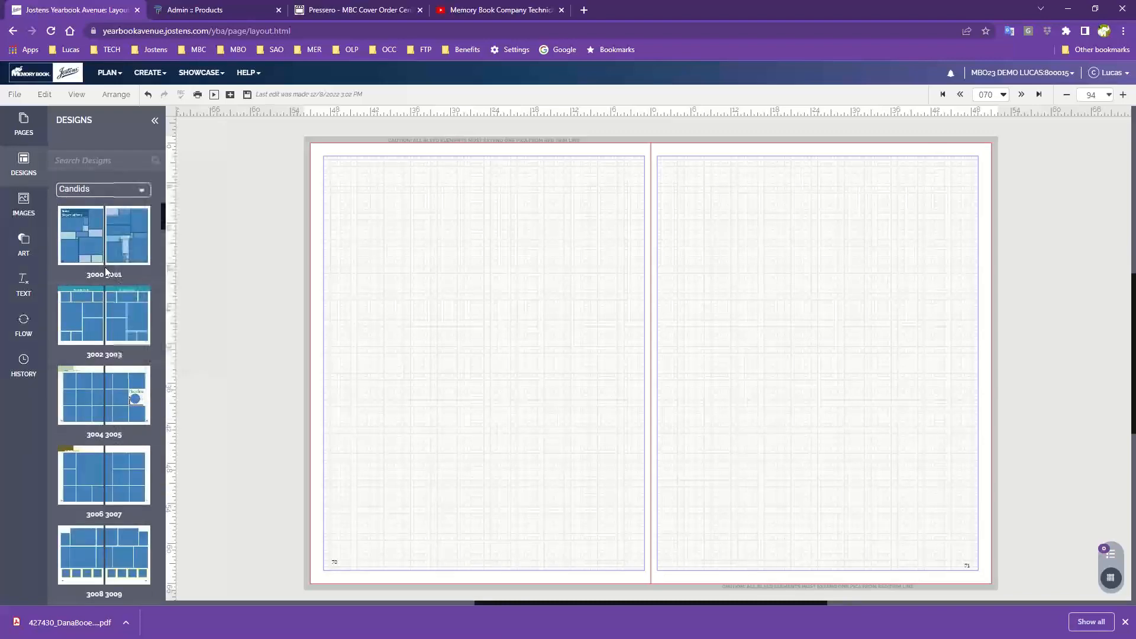
- Review the Page Surfer categories, return to Candids and preview its first spread designs, such as 3000 and 3004
click(106, 194)
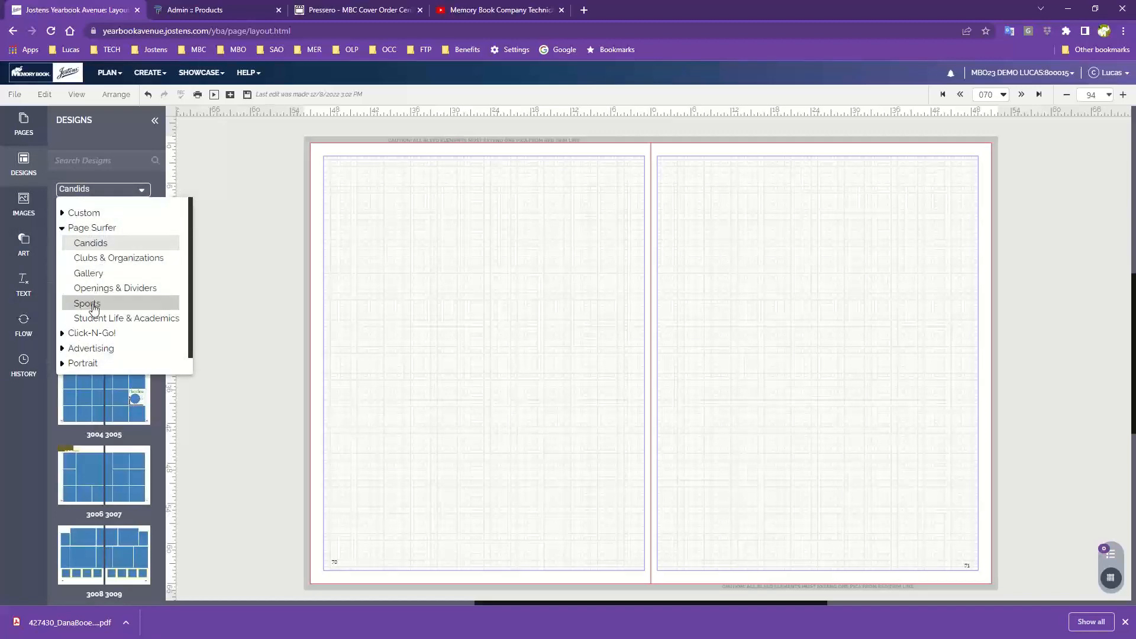
click(85, 249)
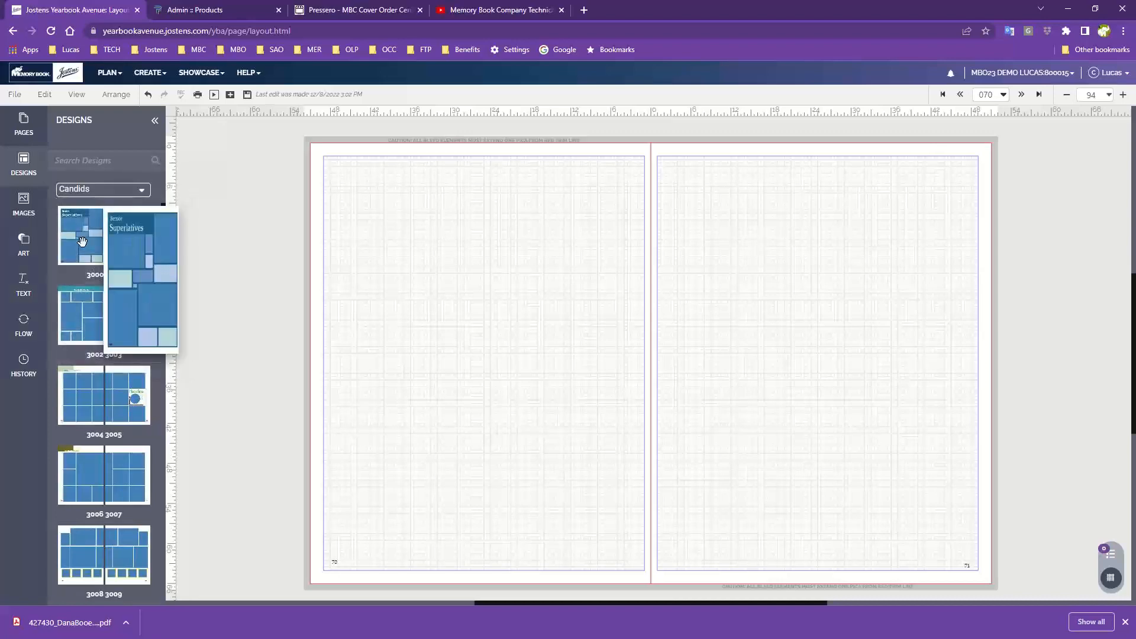
mouse_move(100, 329)
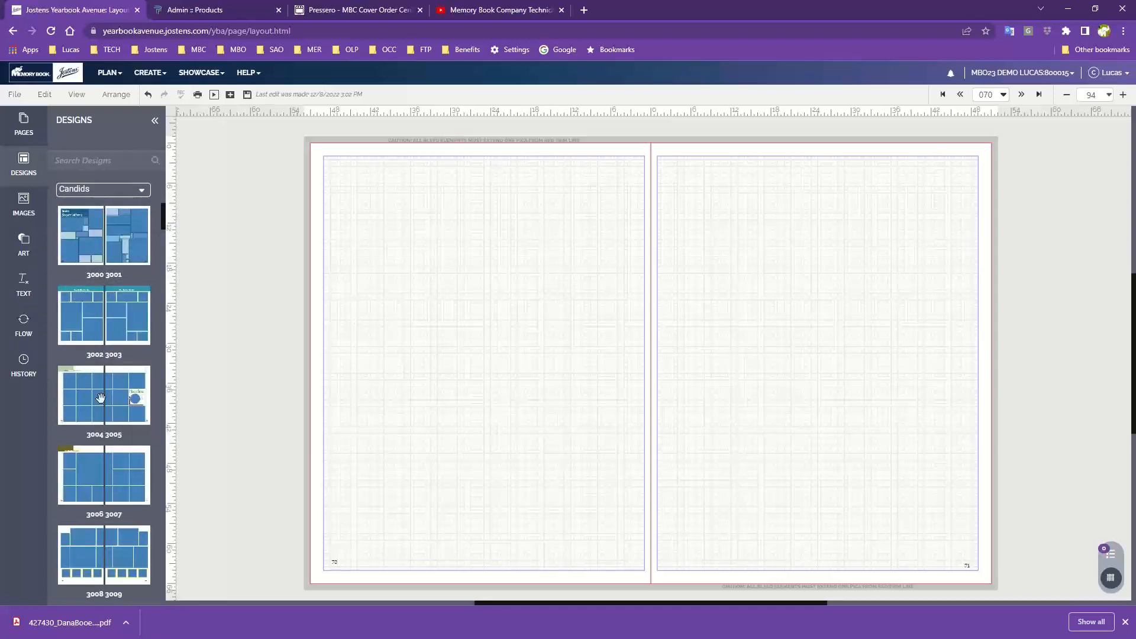
scroll(124, 355, down, 3)
scroll(127, 355, up, 3)
mouse_move(98, 405)
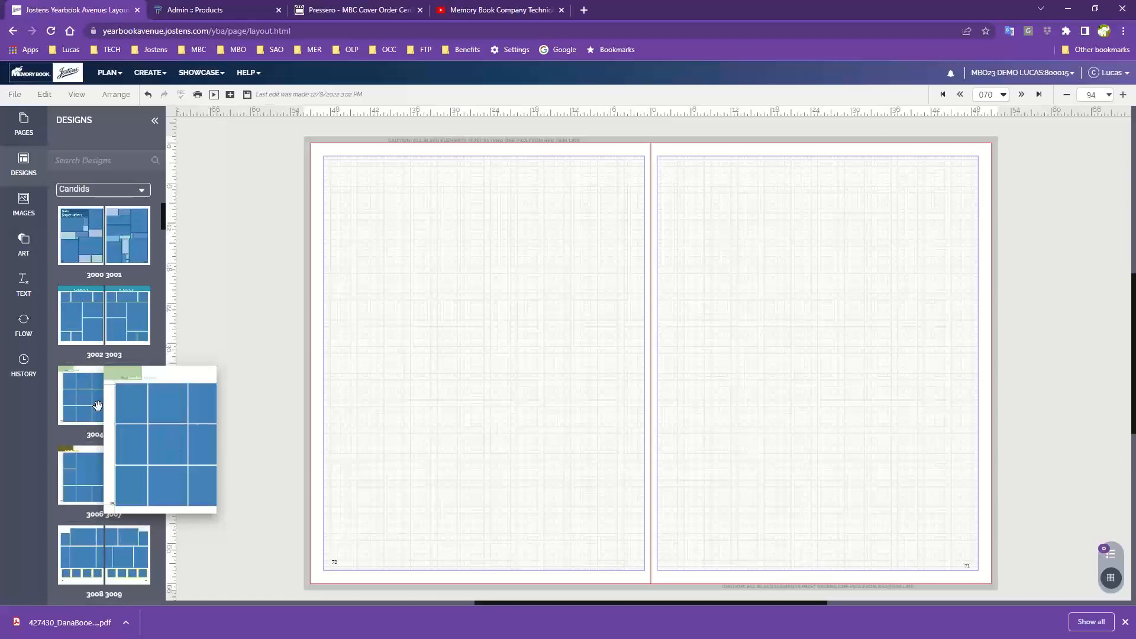
- Apply candid template 3016 to page 070 without retaining the existing content
scroll(97, 409, down, 3)
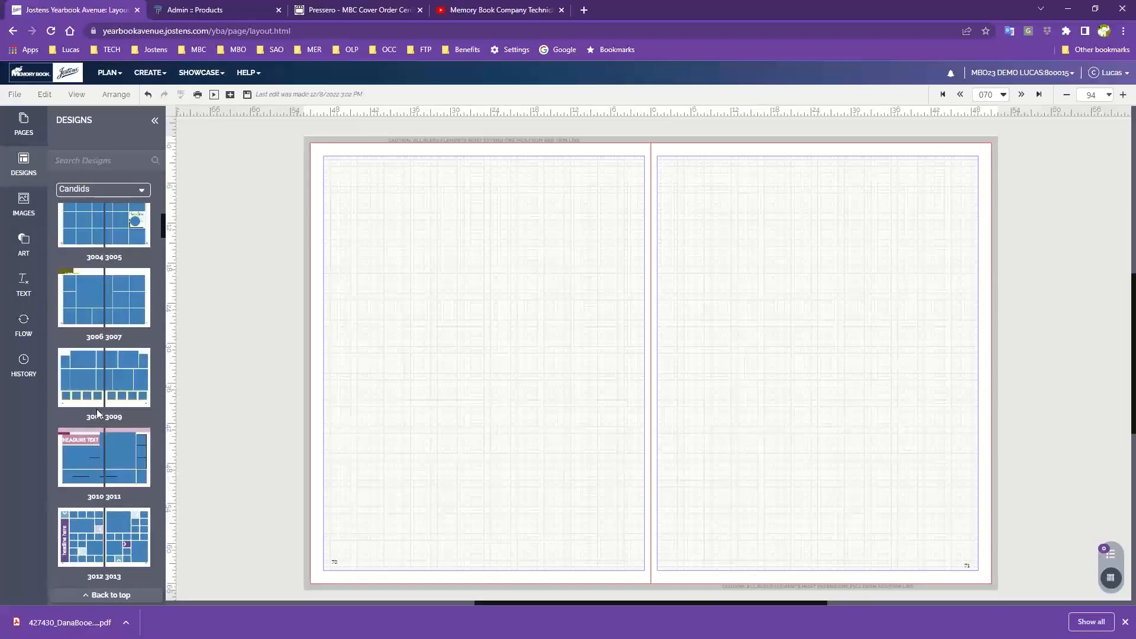
scroll(101, 440, down, 5)
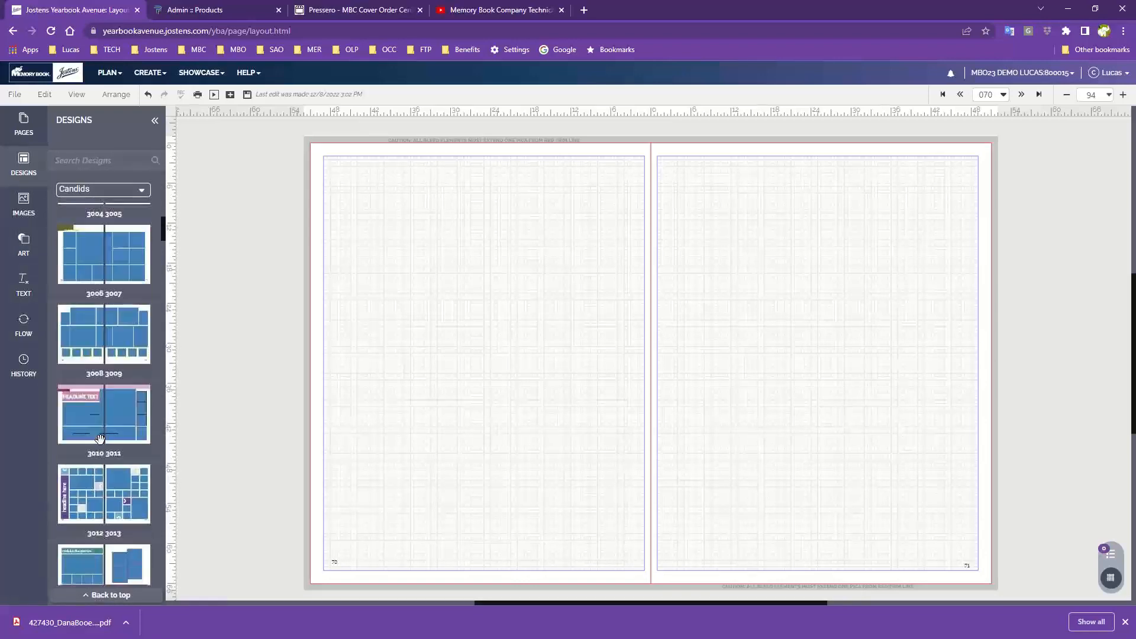
scroll(100, 440, down, 1)
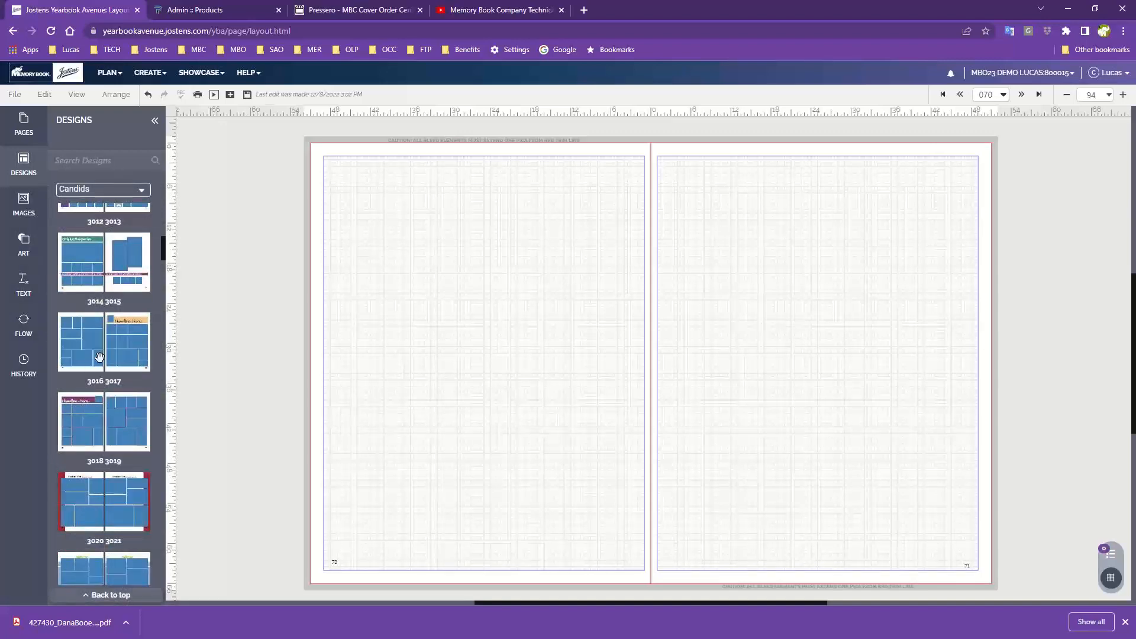
mouse_move(93, 359)
drag(79, 342, 506, 295)
click(589, 382)
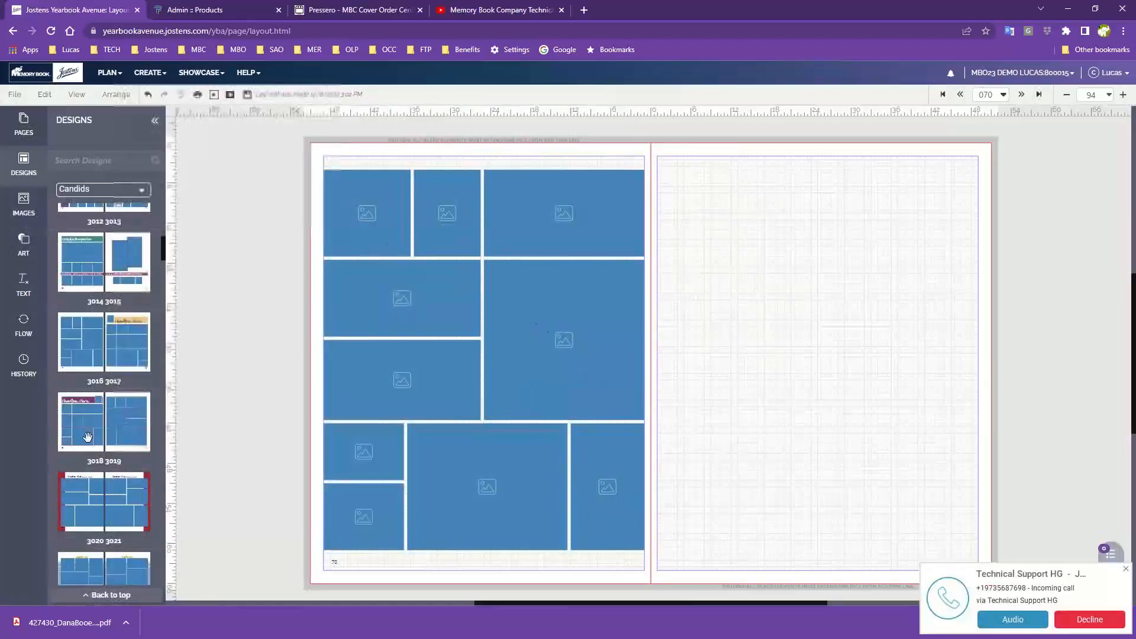
- Replace the template on page 070 with candid template 3022 without retaining the existing content
scroll(80, 473, down, 3)
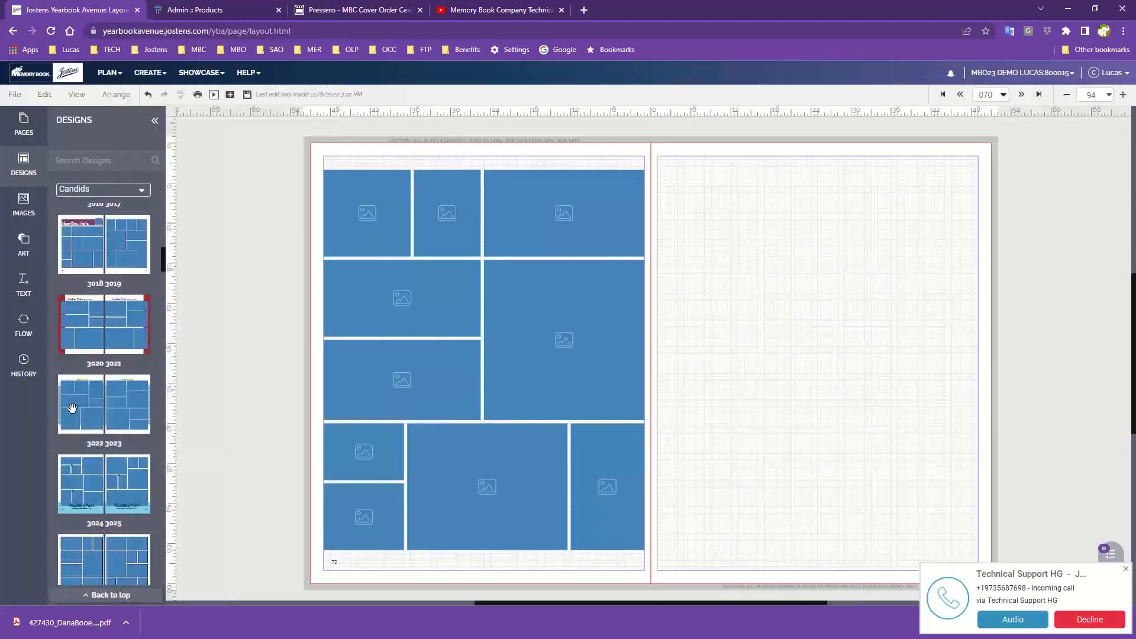
drag(71, 408, 407, 297)
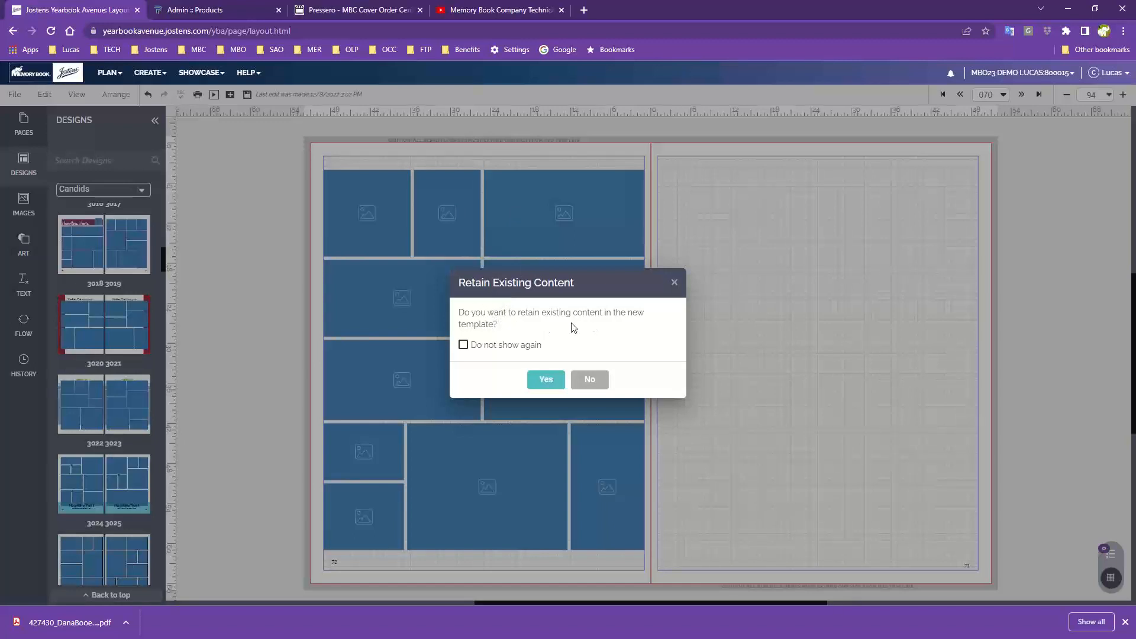
click(599, 383)
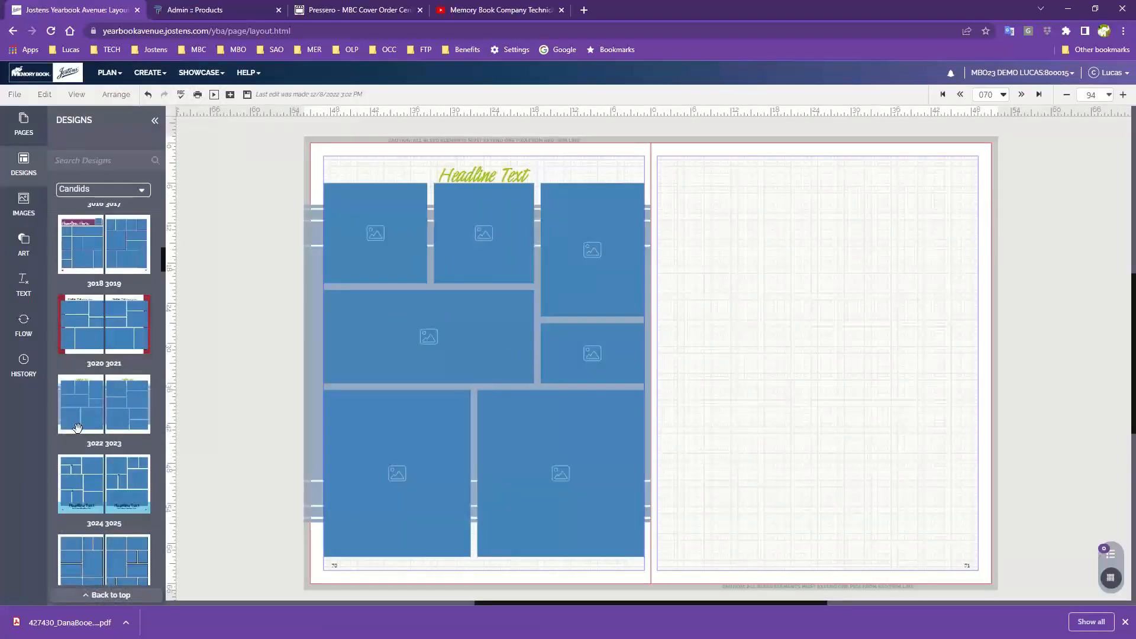
- Swap page 070's layout for candid template 3026, discarding the existing content
scroll(79, 431, down, 2)
scroll(79, 431, down, 1)
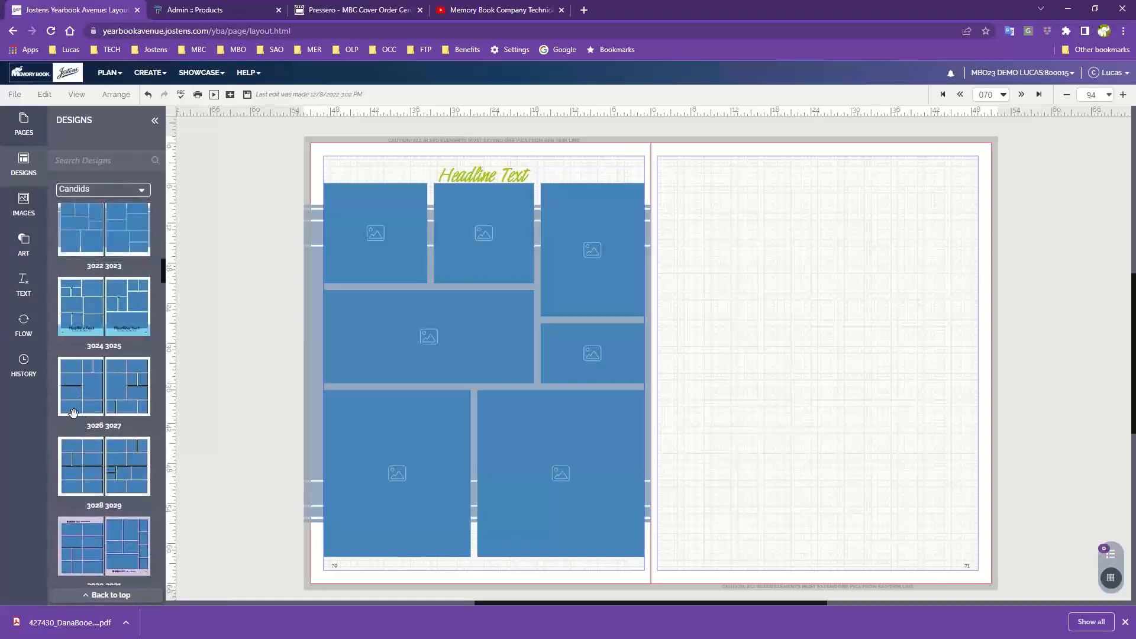
drag(88, 394, 446, 362)
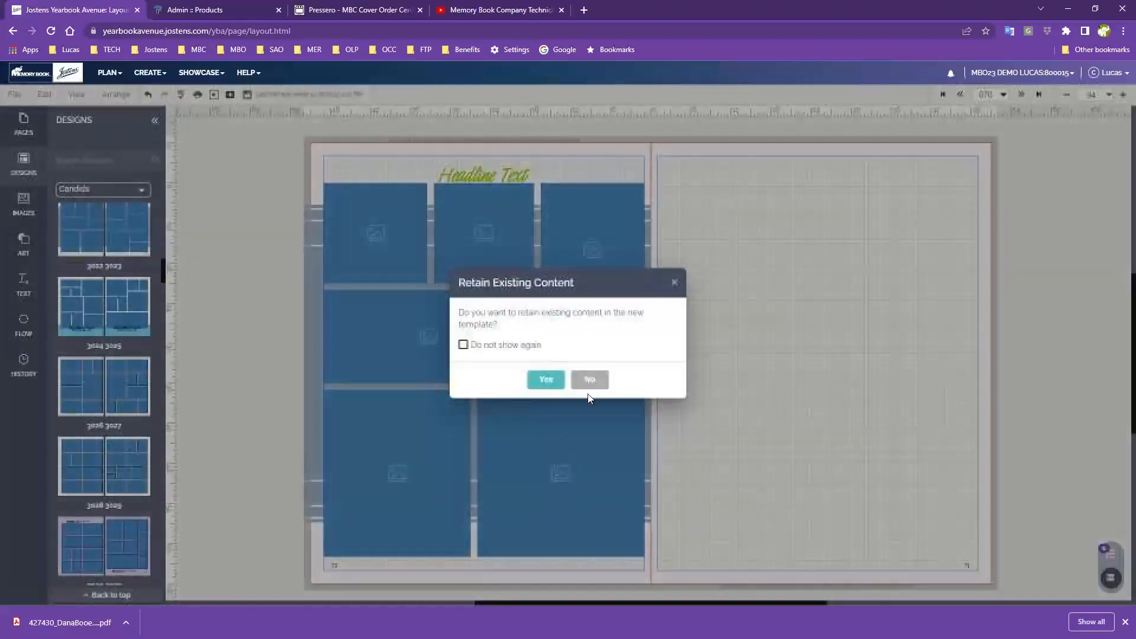
click(590, 380)
- Apply candid template 3032, with the CANDIDS headline, to page 070 without retaining the existing content
scroll(91, 487, down, 4)
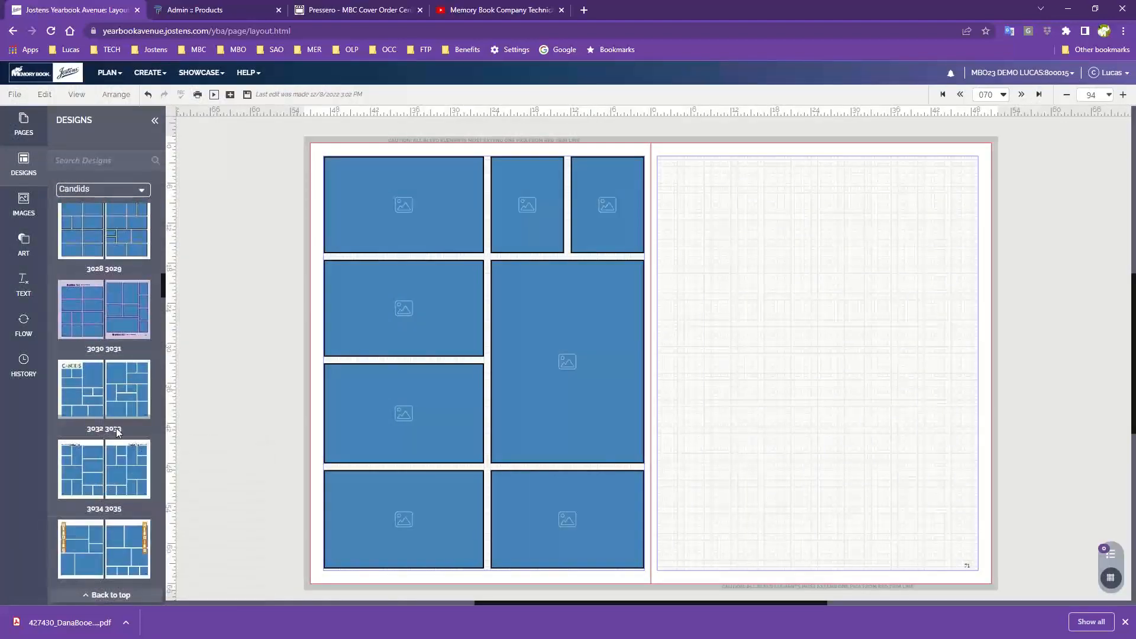
drag(78, 390, 489, 309)
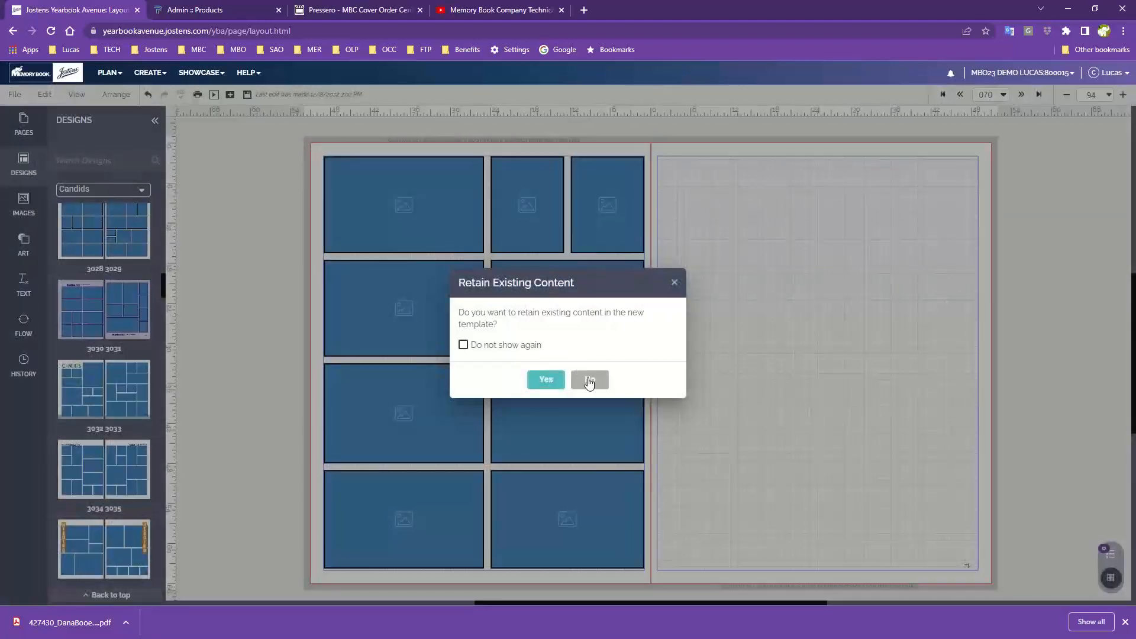
click(588, 379)
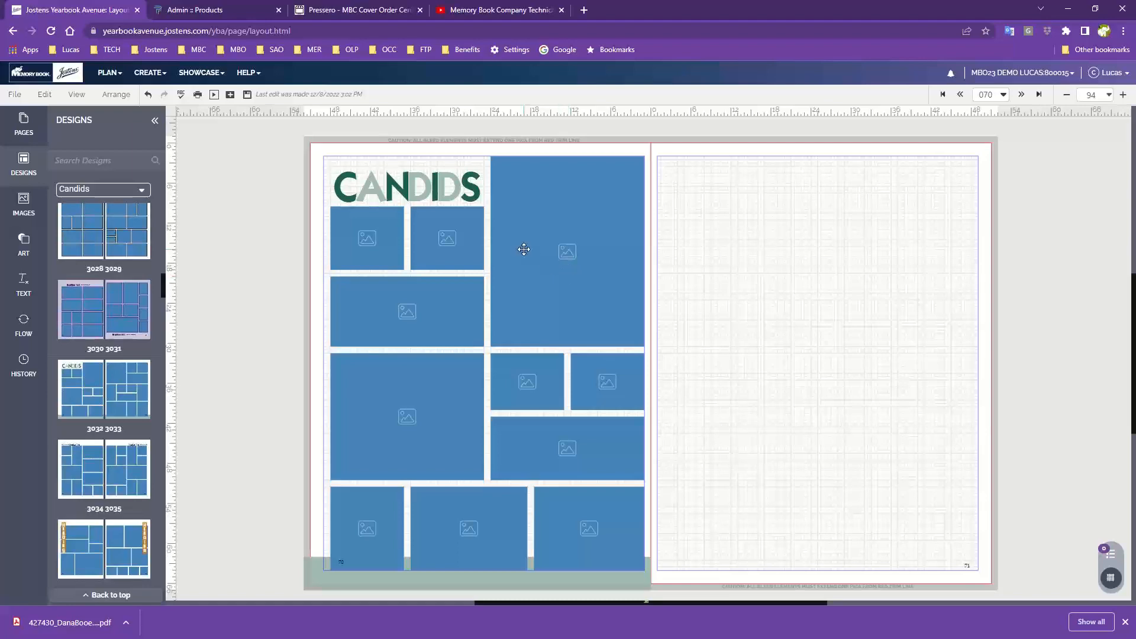
- Shorten the large upper image frame on page 070 from above so its top edge lines up with the small frames beside it
click(540, 258)
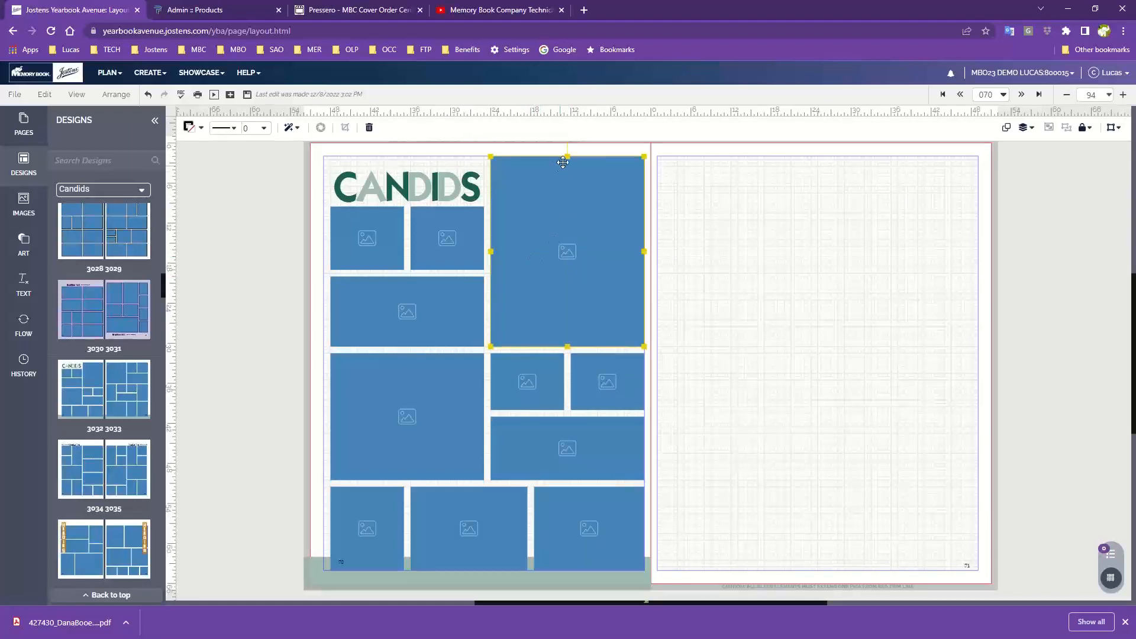
drag(568, 157, 568, 215)
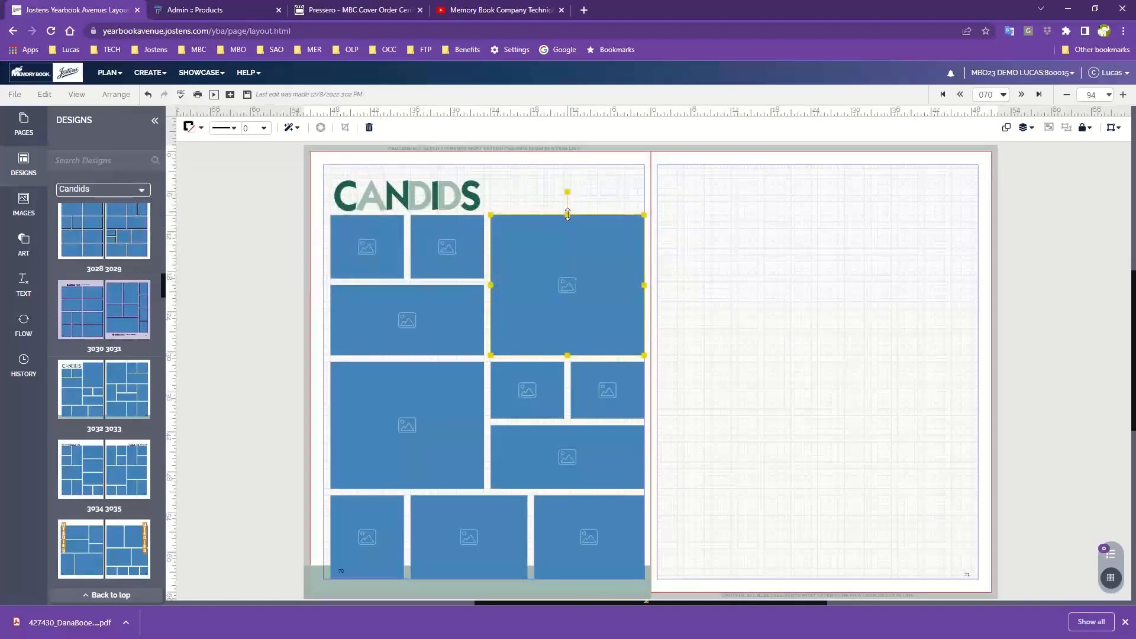
click(742, 281)
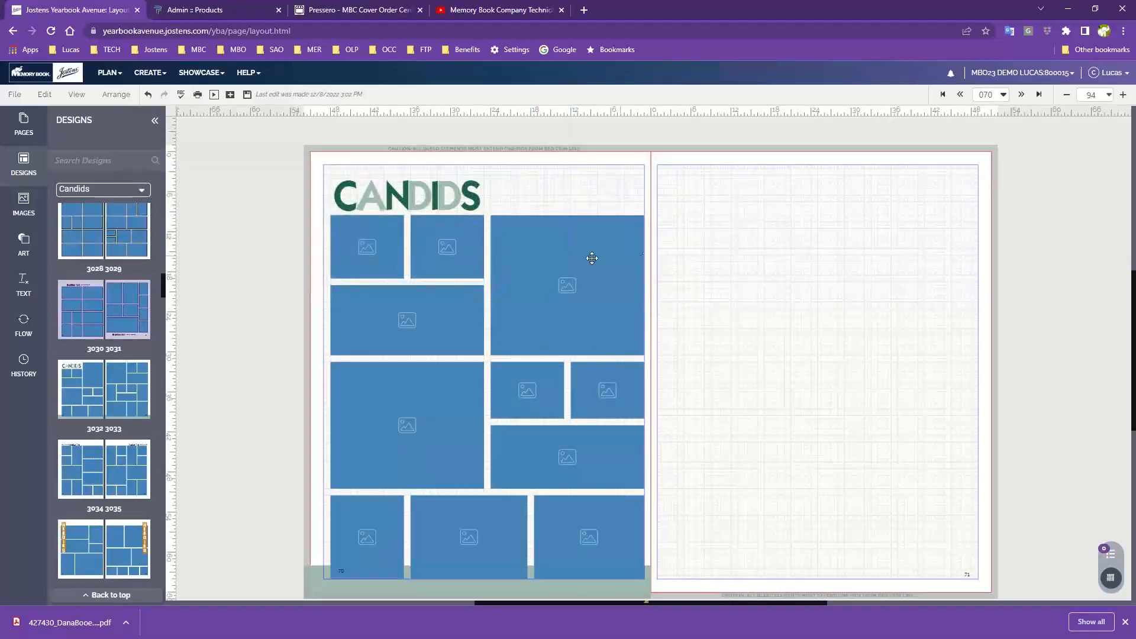
- Move the CANDIDS headline across page 070 into the space above the large image frame
click(448, 195)
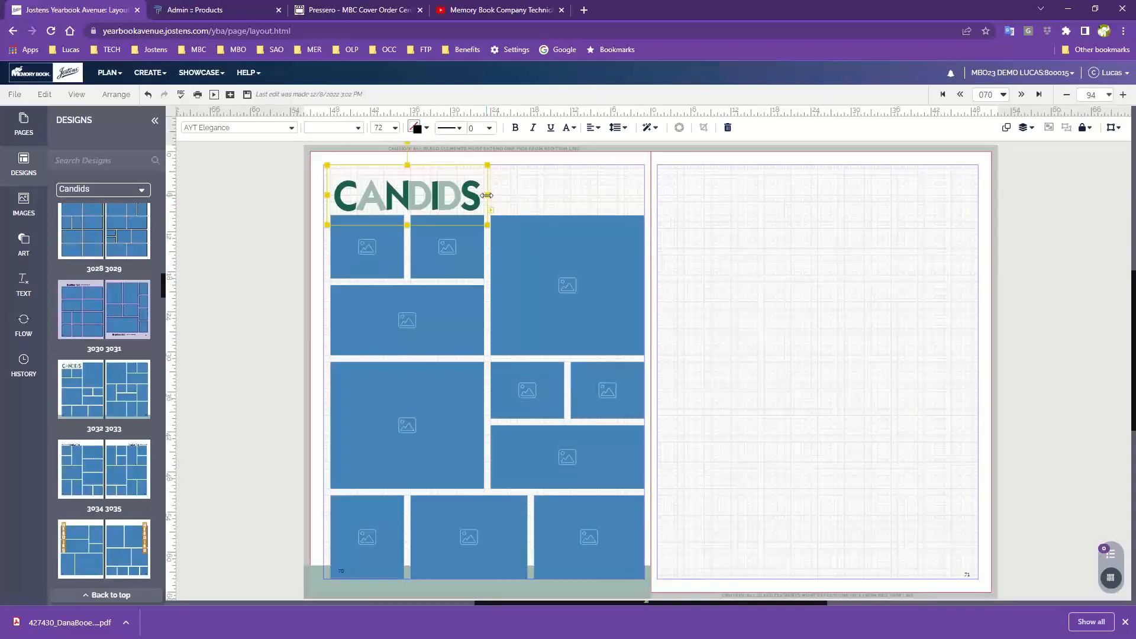
drag(450, 193, 611, 191)
click(793, 260)
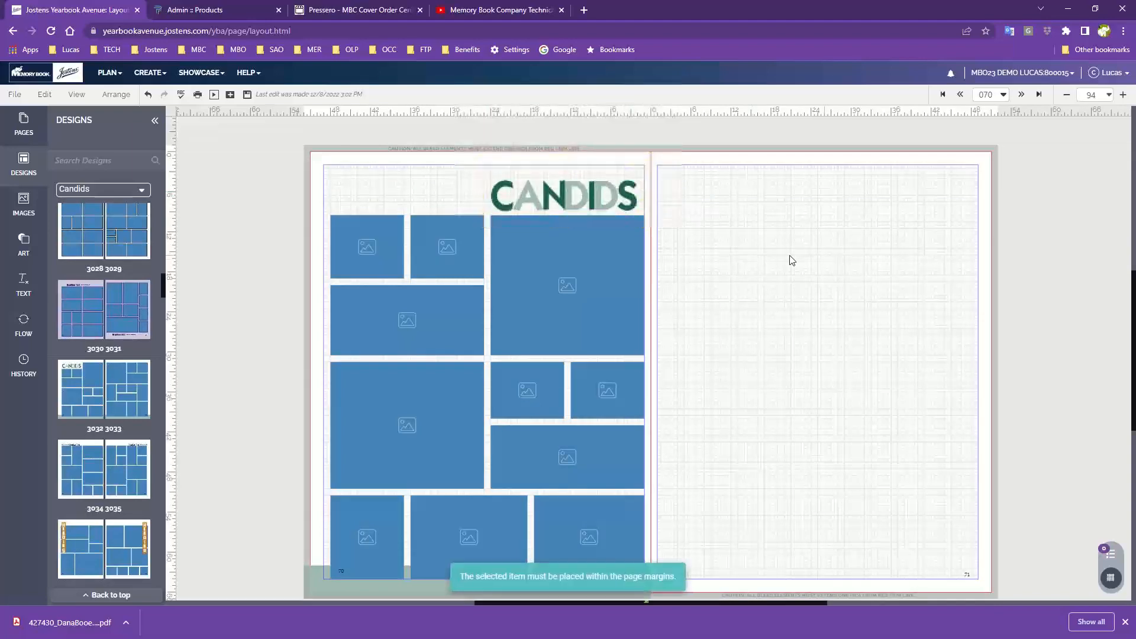
- Place a circular image frame in the empty space above the two small upper frames on page 070
click(382, 248)
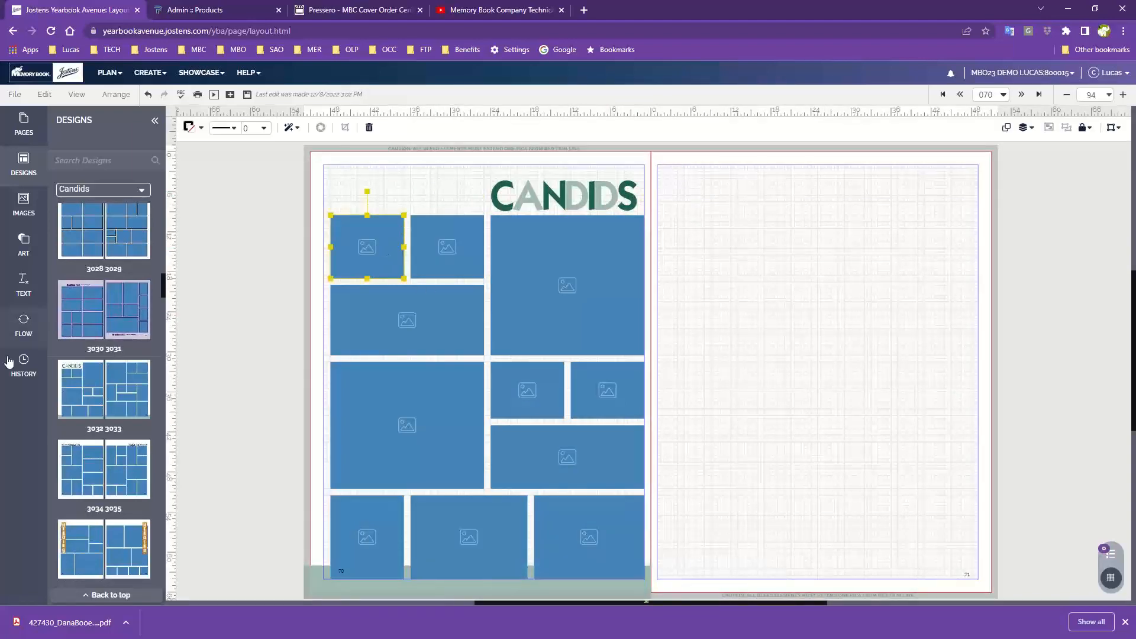
click(24, 242)
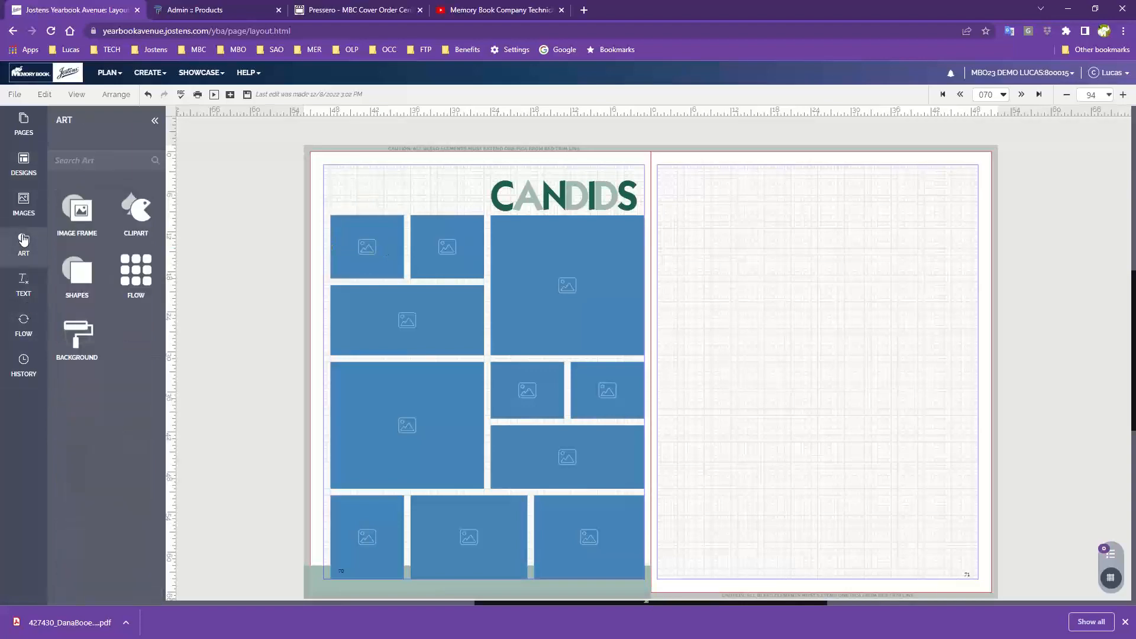
click(75, 215)
drag(132, 270, 361, 192)
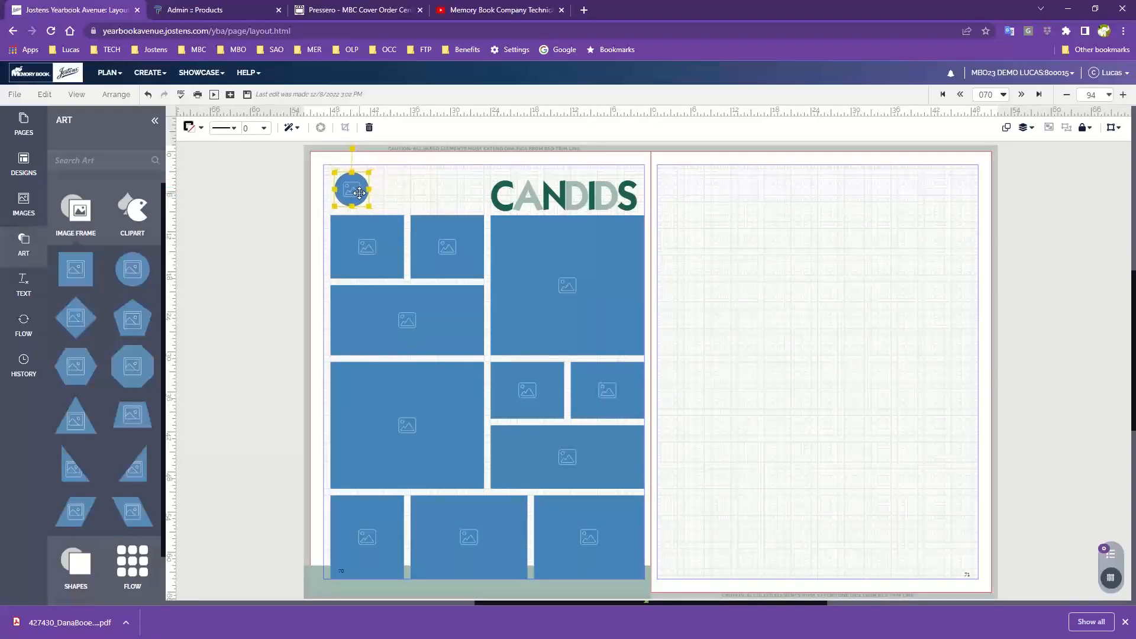
- Duplicate the circular image frame twice and line the copies up in a row of three beside the CANDIDS headline
click(405, 198)
click(367, 190)
key(ctrl+v)
drag(362, 201, 446, 190)
key(ctrl+v)
click(729, 204)
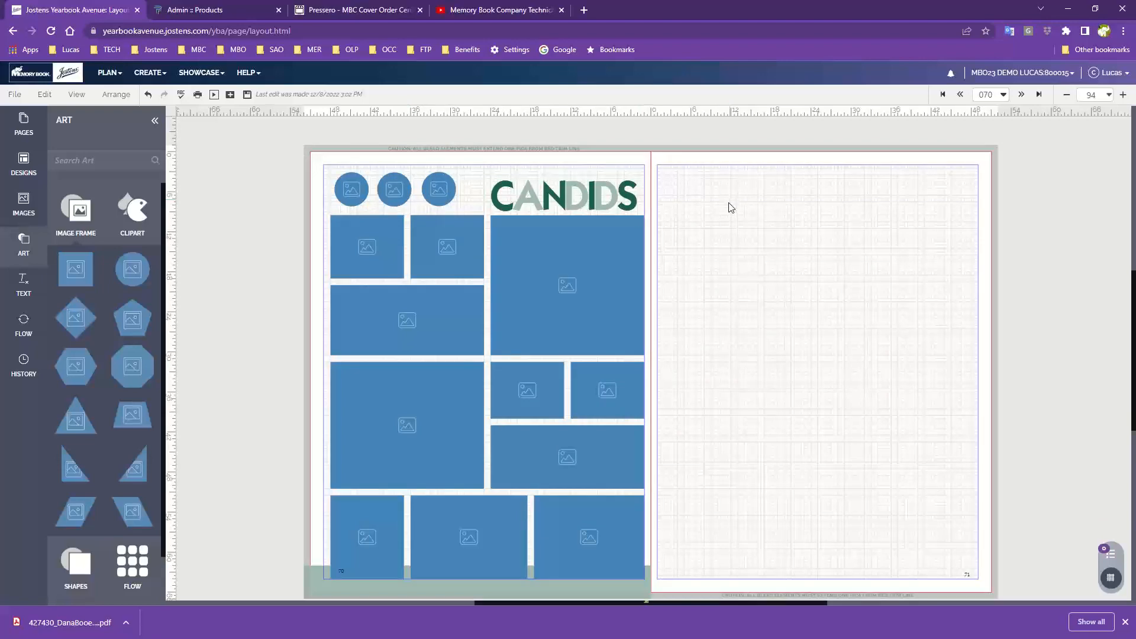
- Delete the green band along the foot of page 070
scroll(758, 290, down, 1)
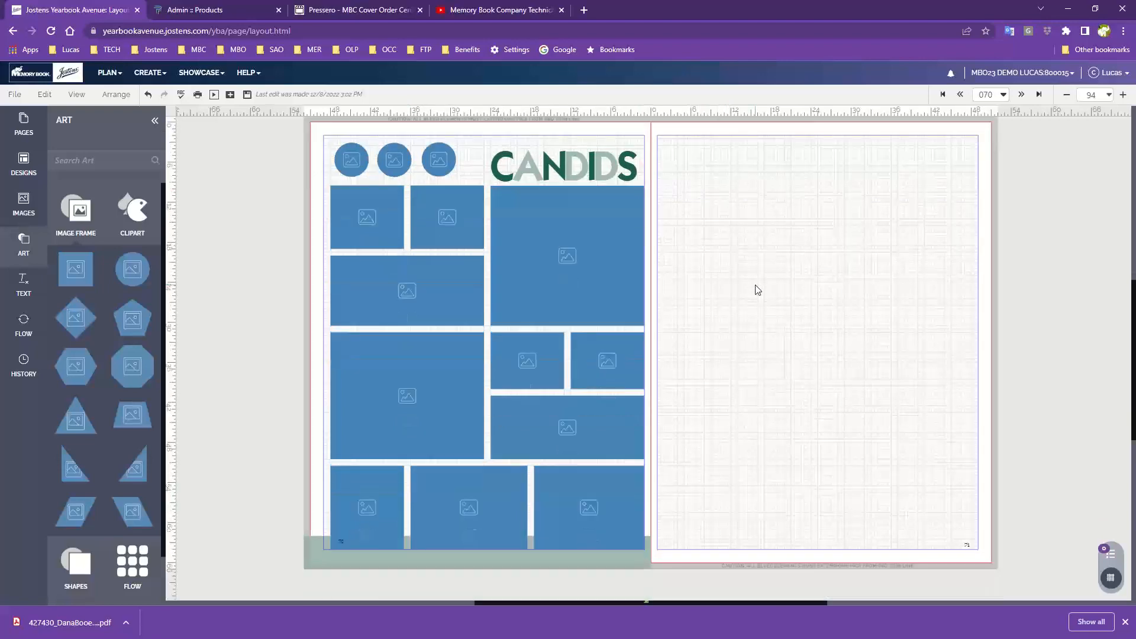
click(319, 553)
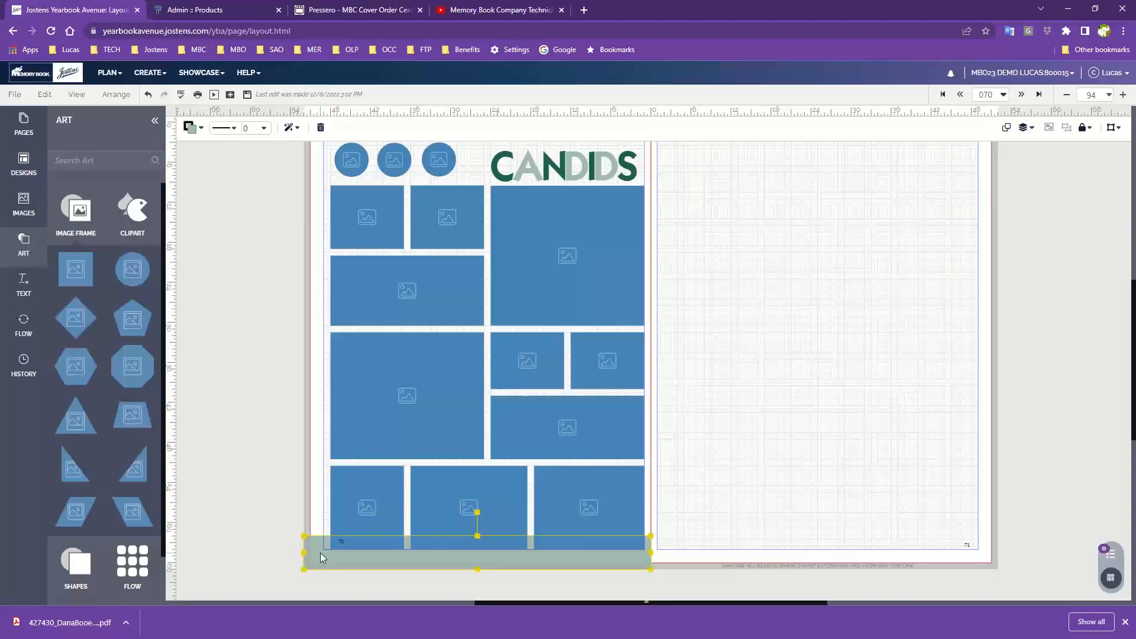
key(Delete)
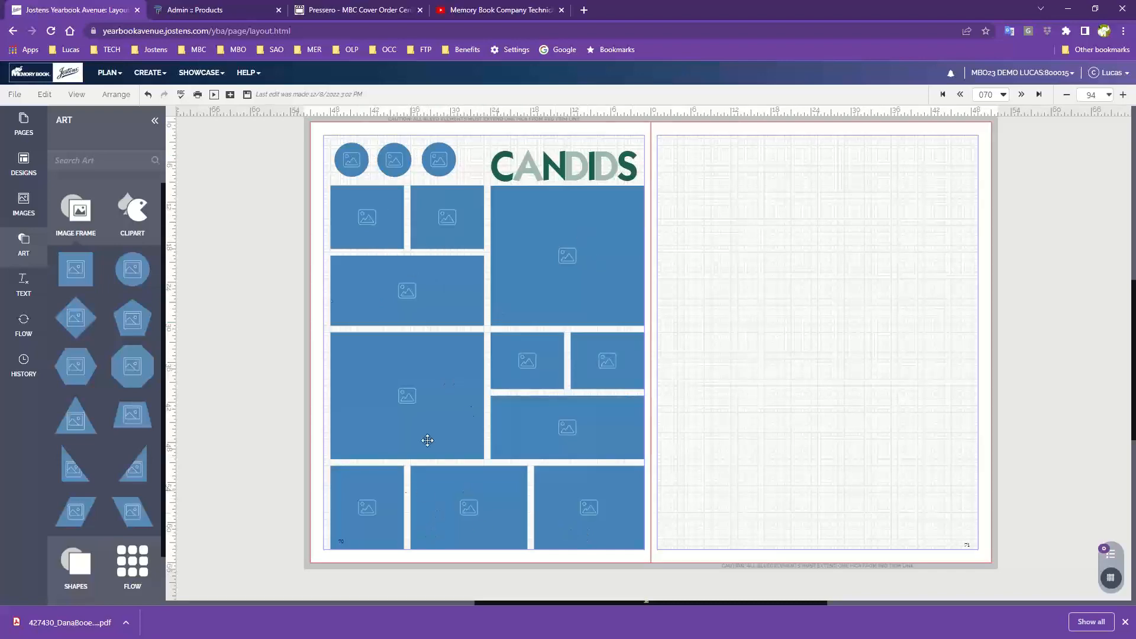
- Select all the rectangular image frames on page 070 and examine the shapes they can be changed to
drag(317, 211, 584, 498)
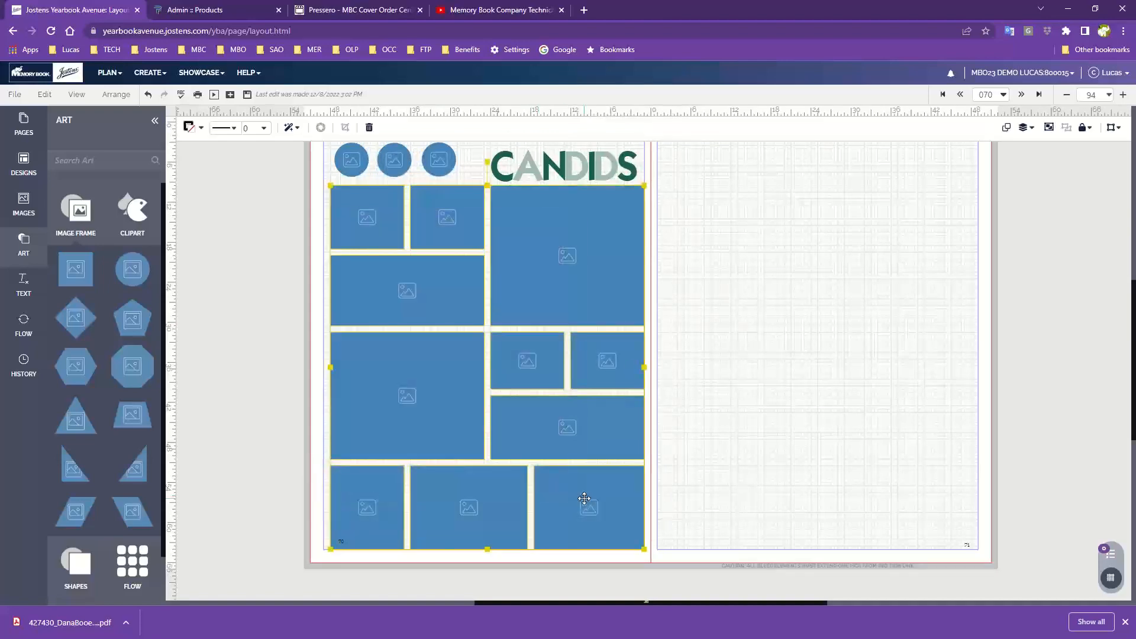
click(42, 94)
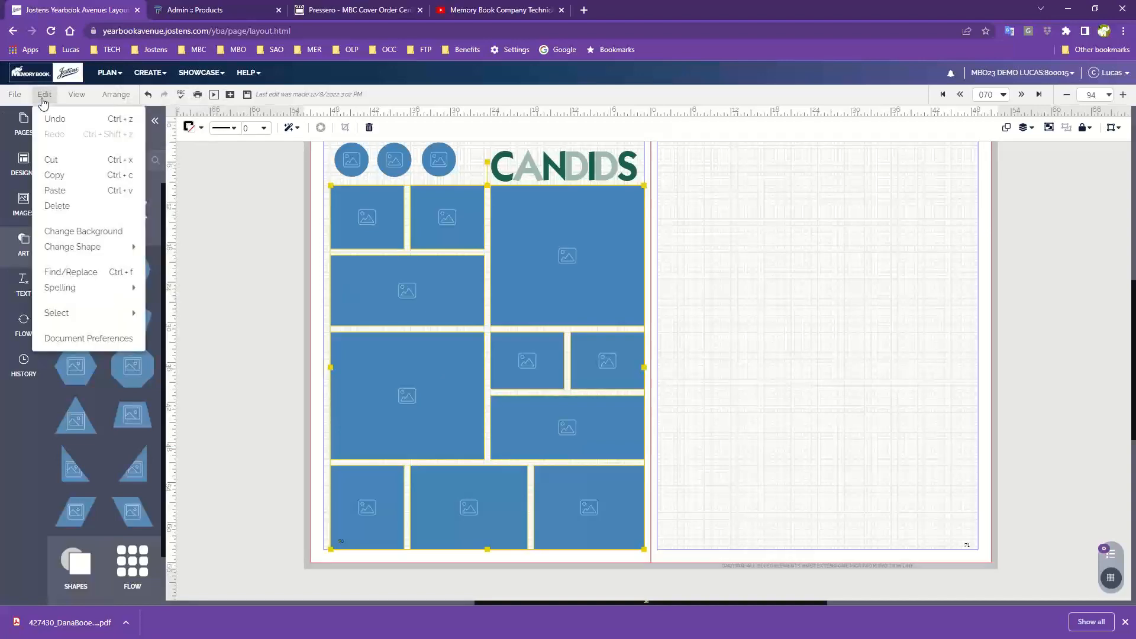
mouse_move(72, 246)
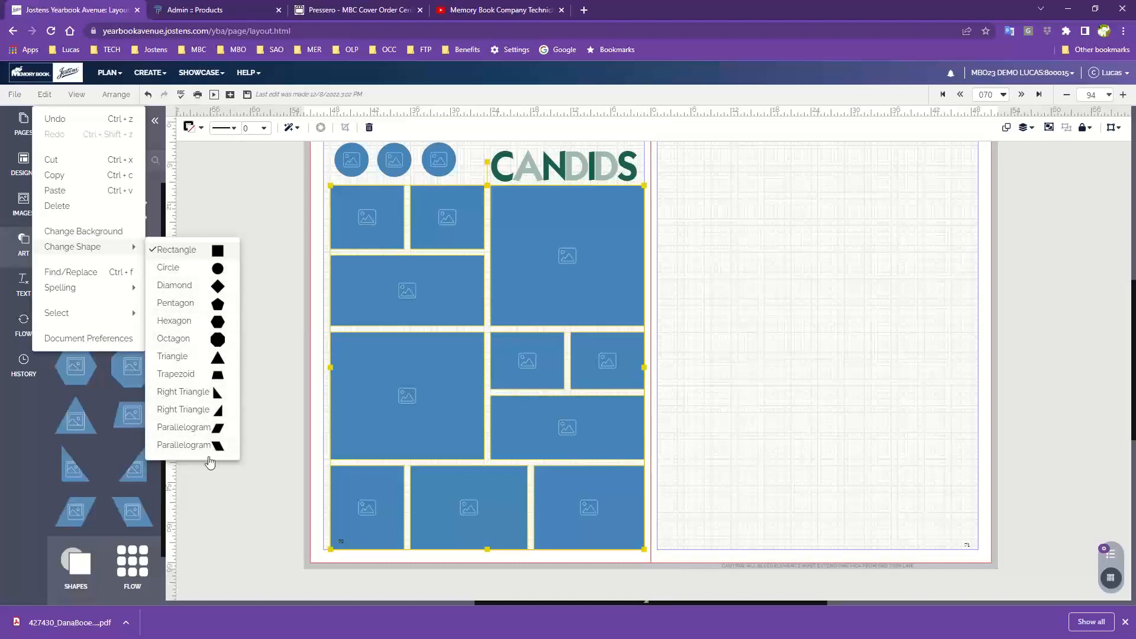
click(255, 197)
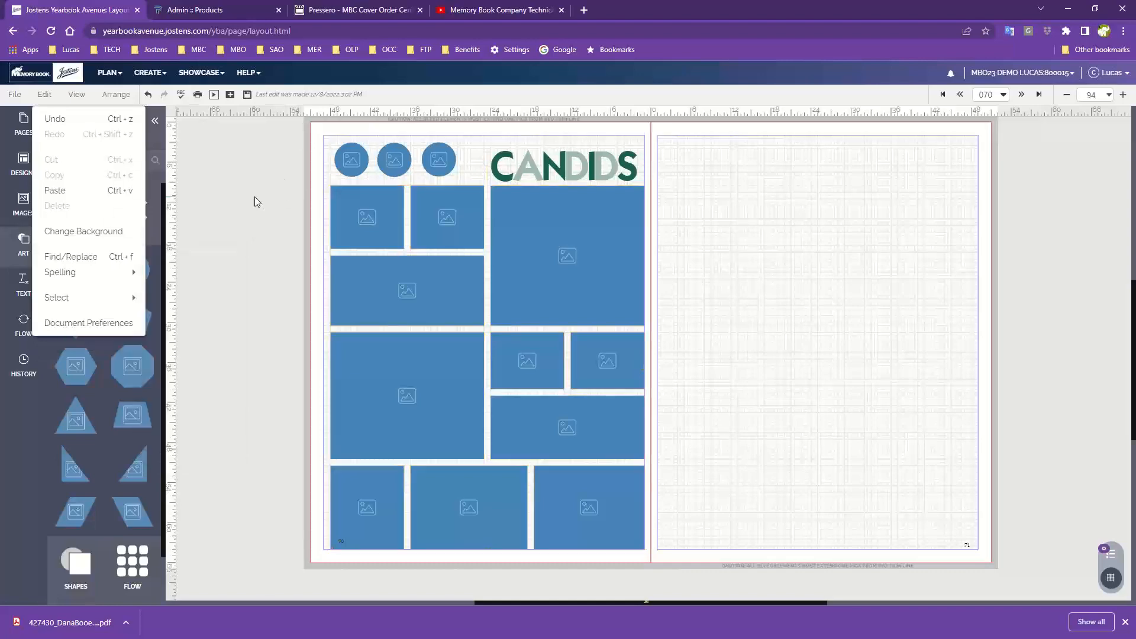
- Give all the rectangular image frames on page 070 rounded corners with a value of 25
drag(366, 354, 616, 521)
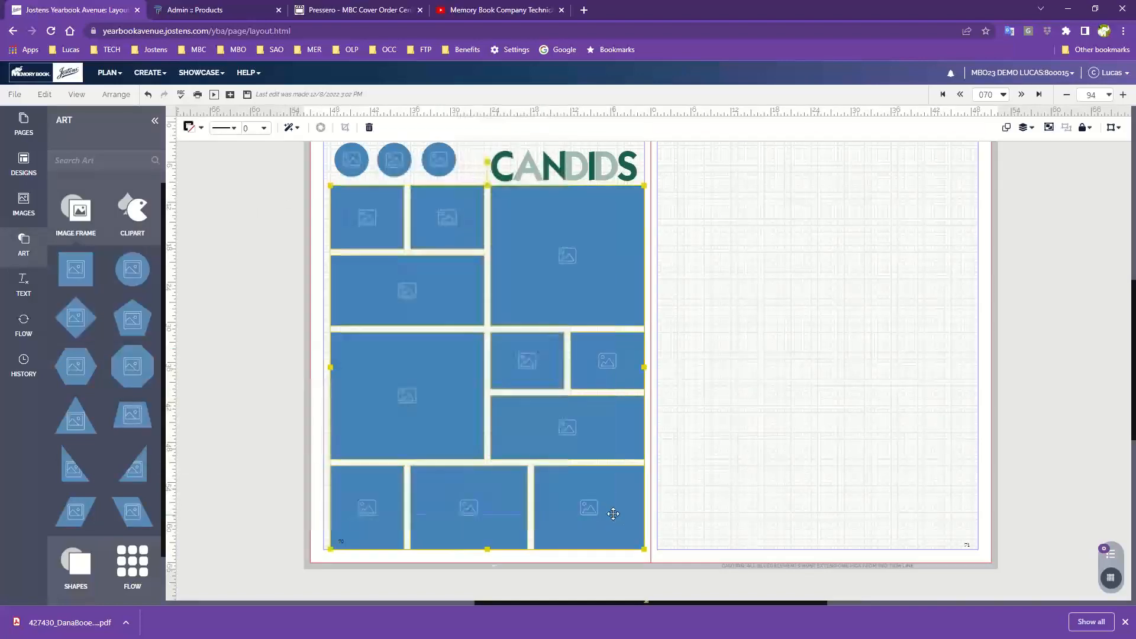
click(288, 129)
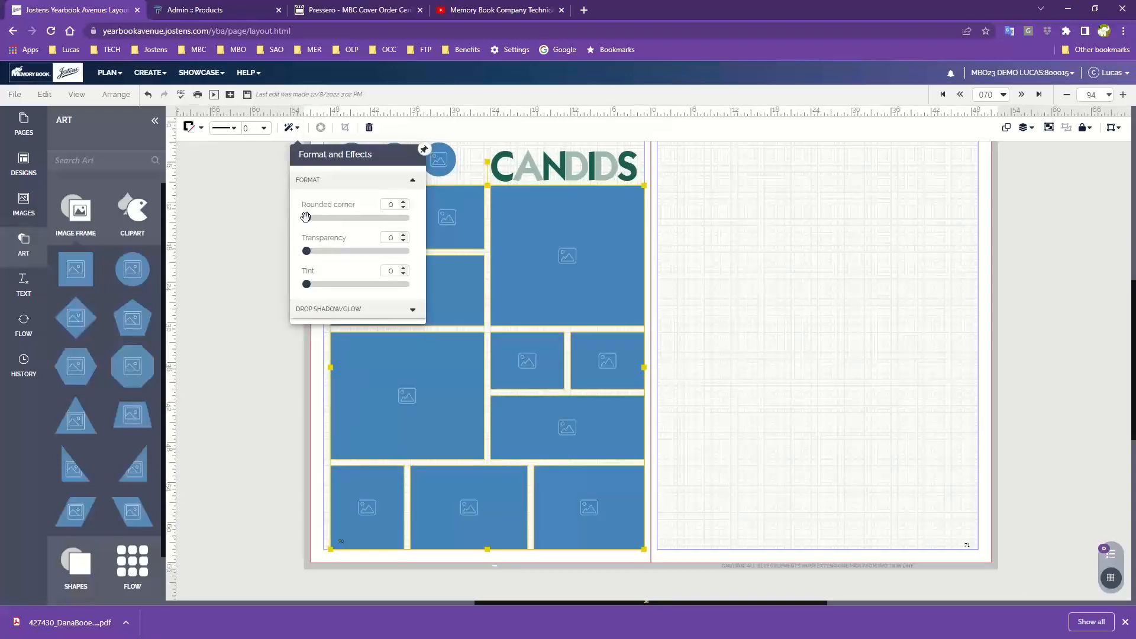
drag(306, 217, 379, 218)
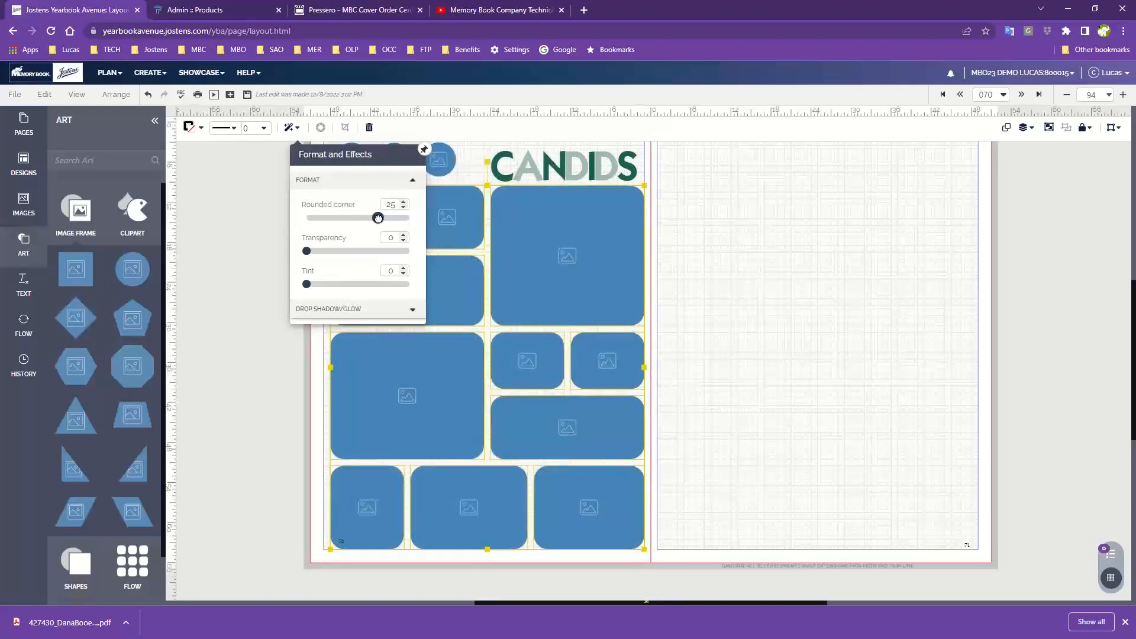
click(257, 190)
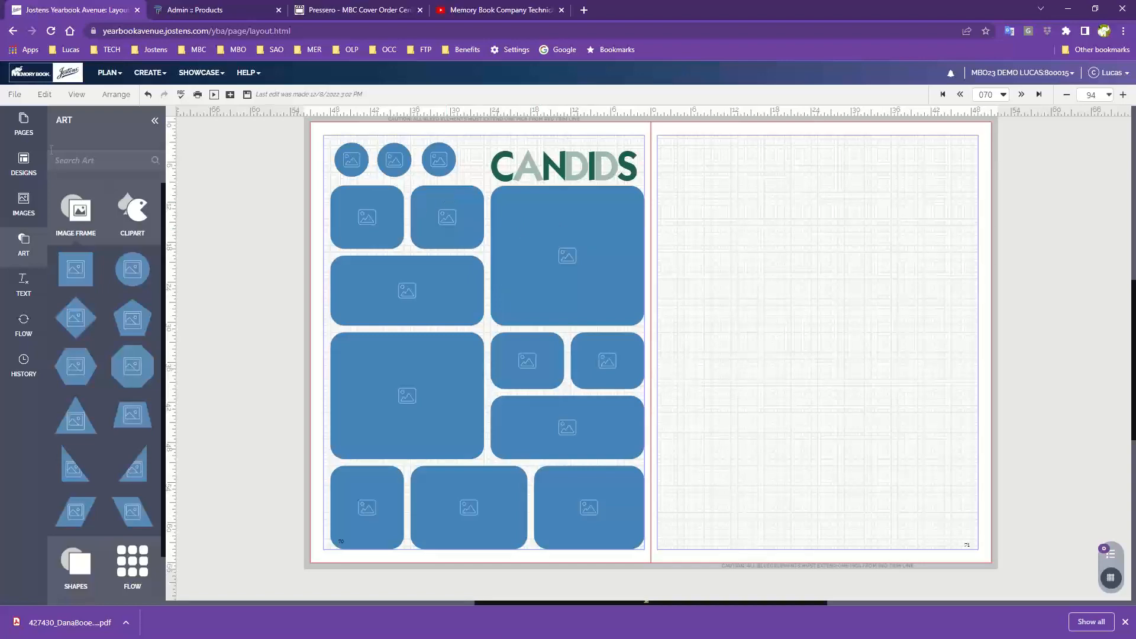
- Try to save page 070 as a Left Page template named "candid page 12-6-22", declining to overwrite the existing template
click(14, 98)
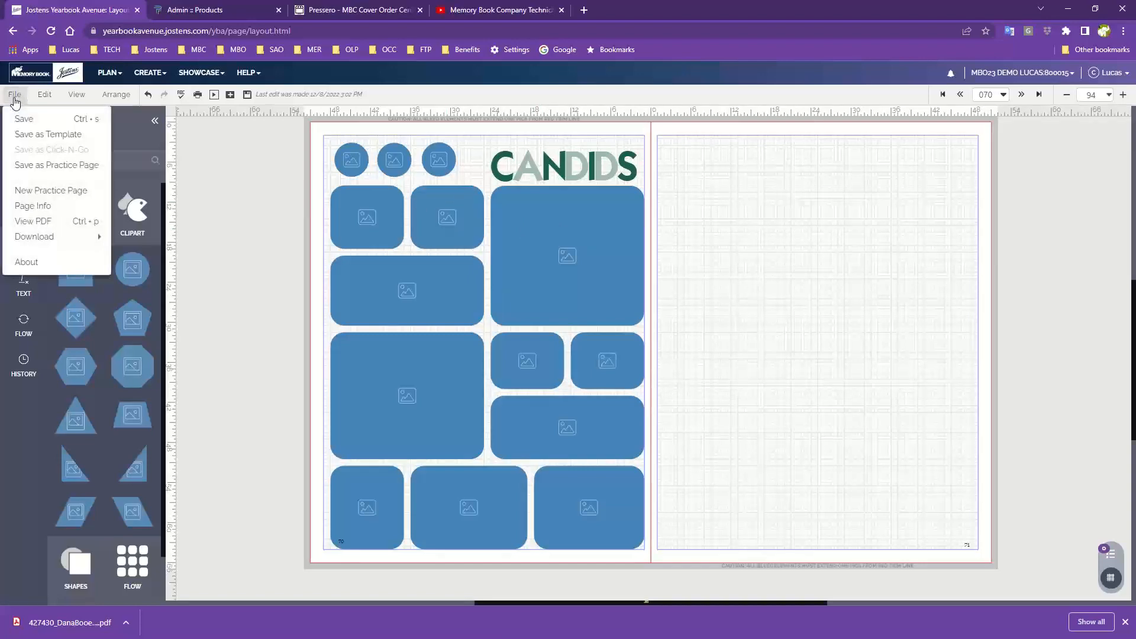
click(39, 136)
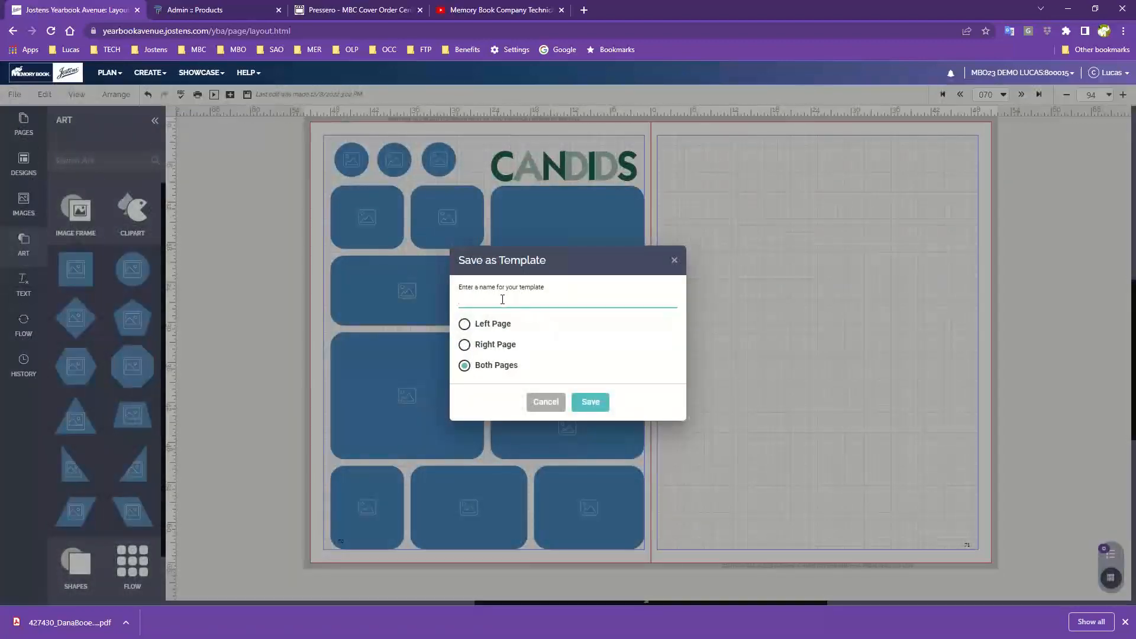
text(candid page 12-6-22)
click(465, 325)
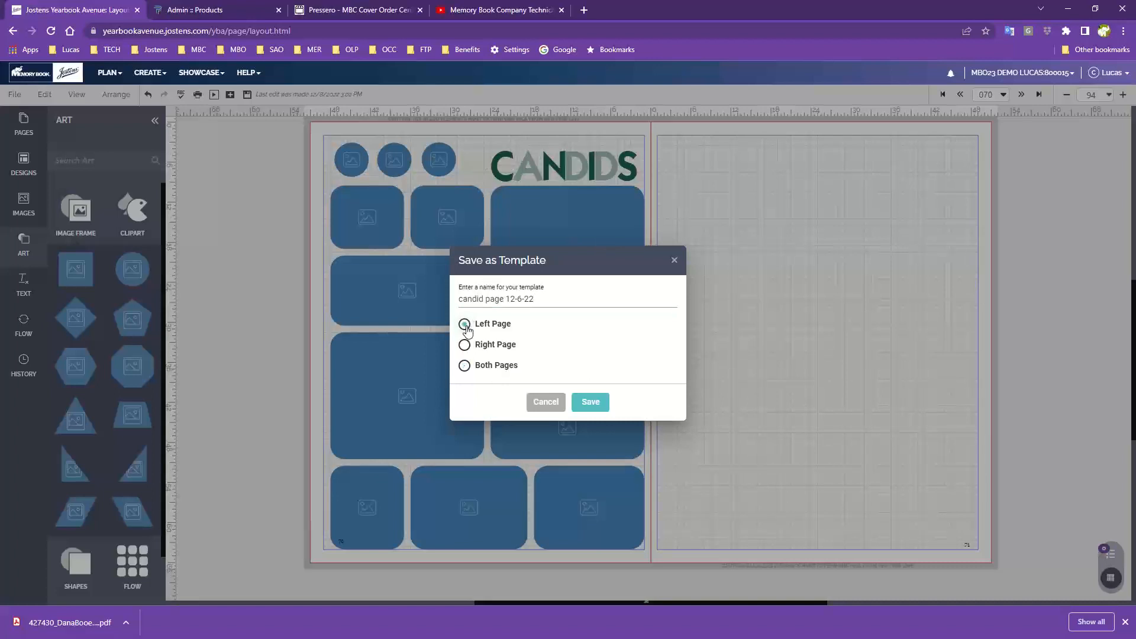
click(595, 407)
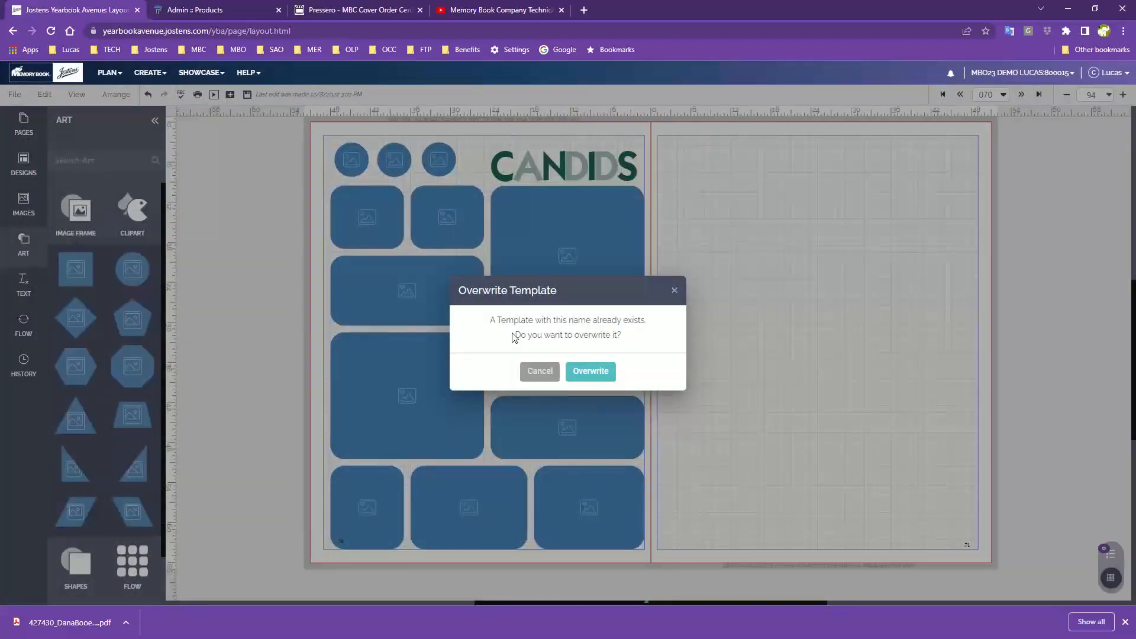
click(540, 372)
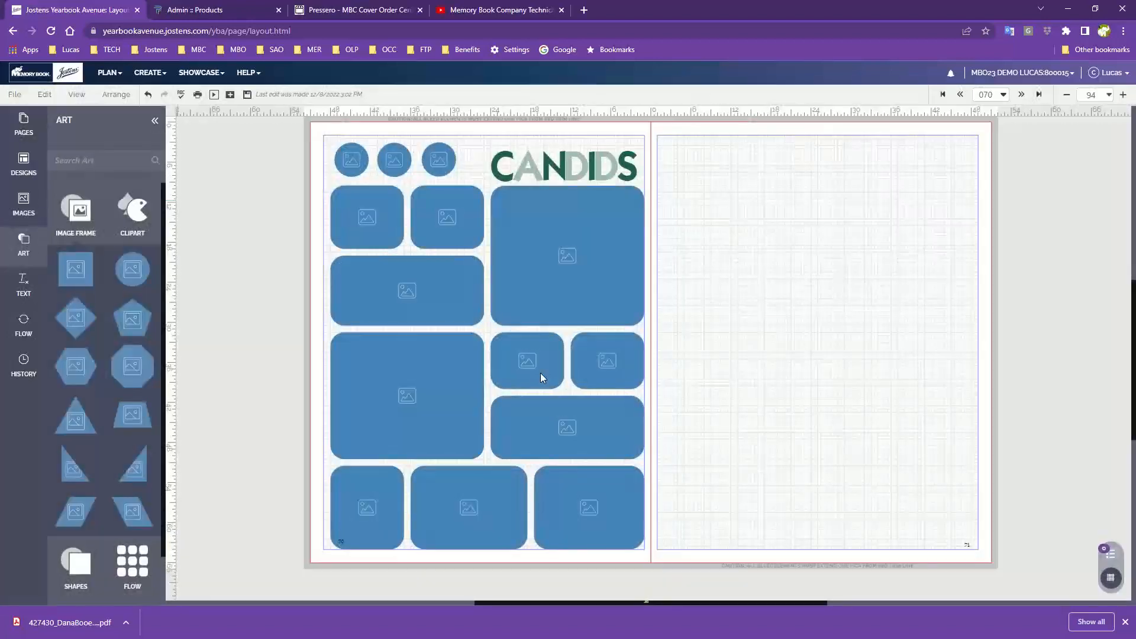
- Save page 070 as a Left Page template named "candid page 12-8-22b"
click(14, 94)
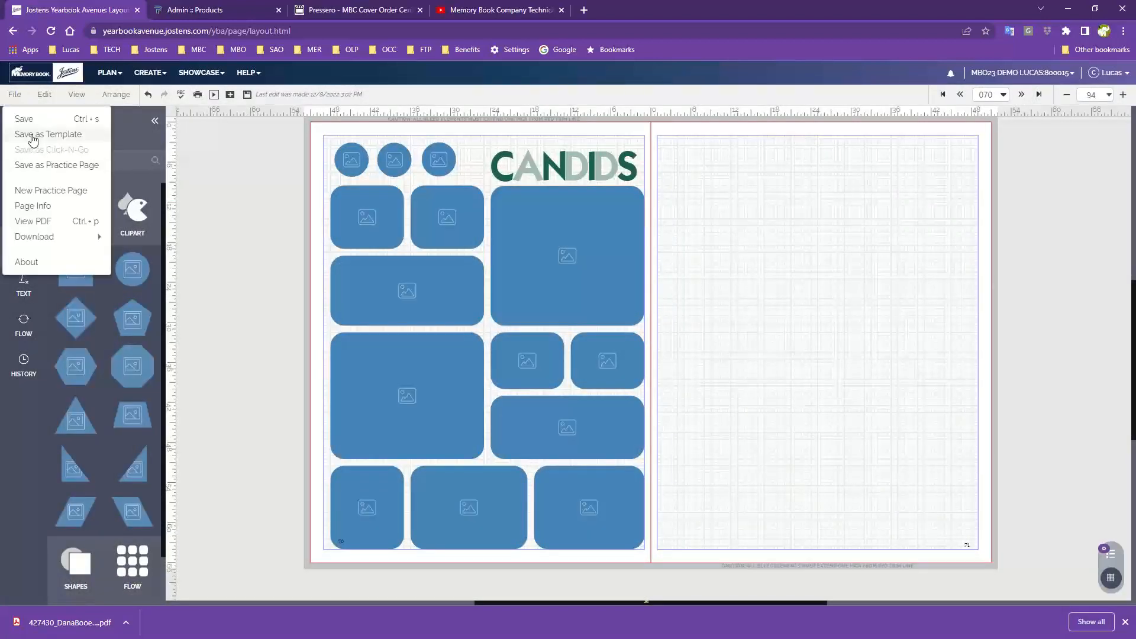
click(33, 139)
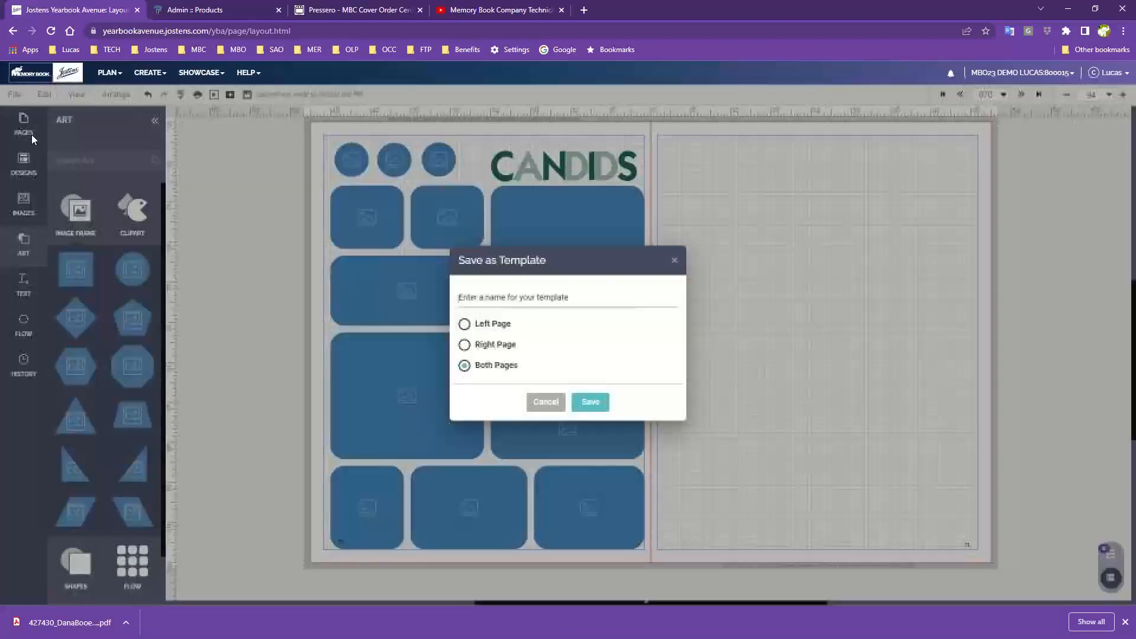
click(479, 298)
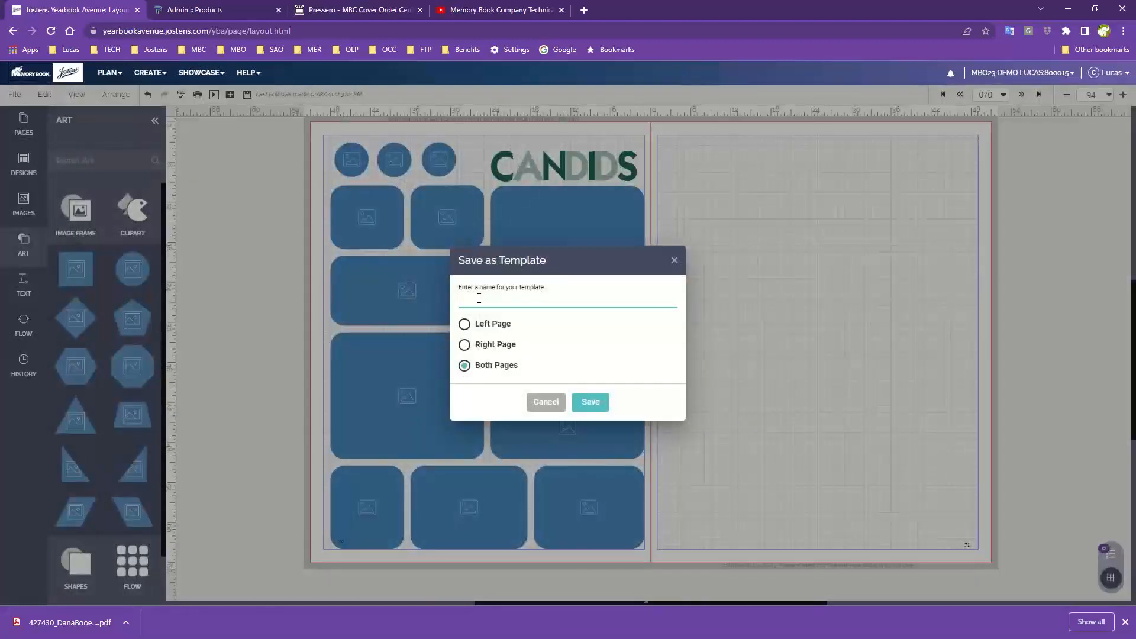
text(candid page 12-8-22b)
click(476, 326)
click(591, 403)
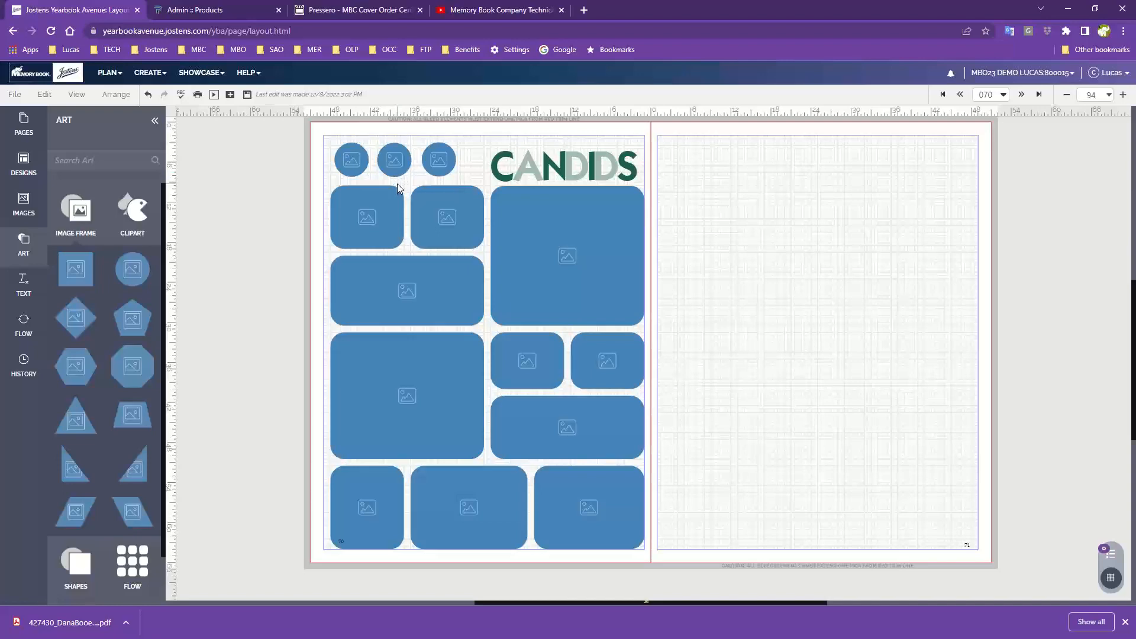
- Show the custom designs stored under My Templates in the design library
click(24, 171)
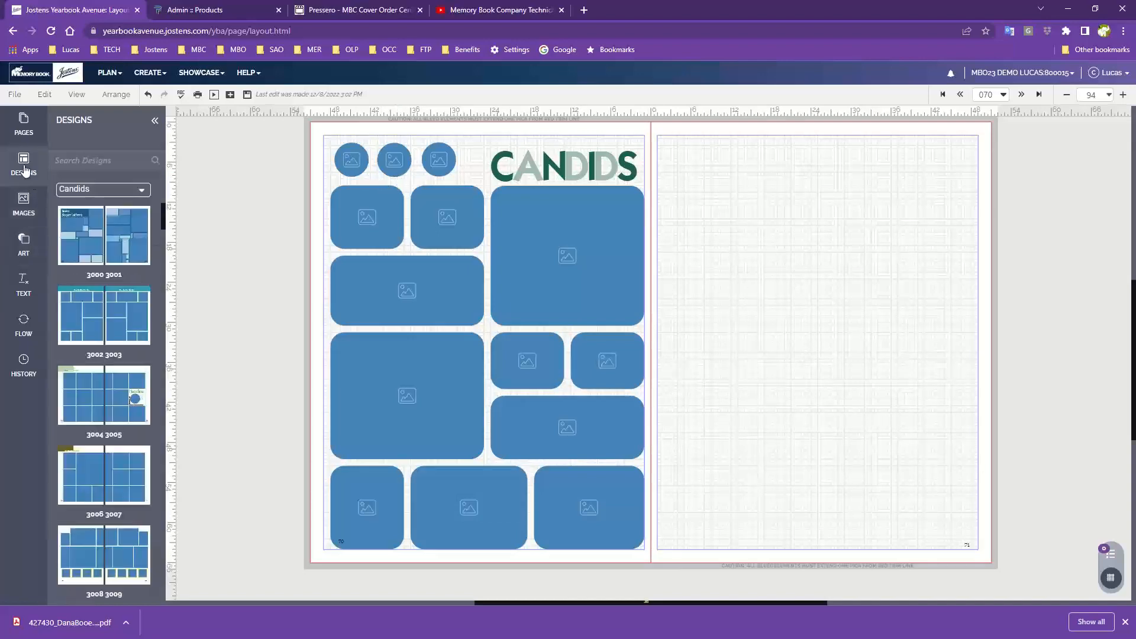
click(103, 195)
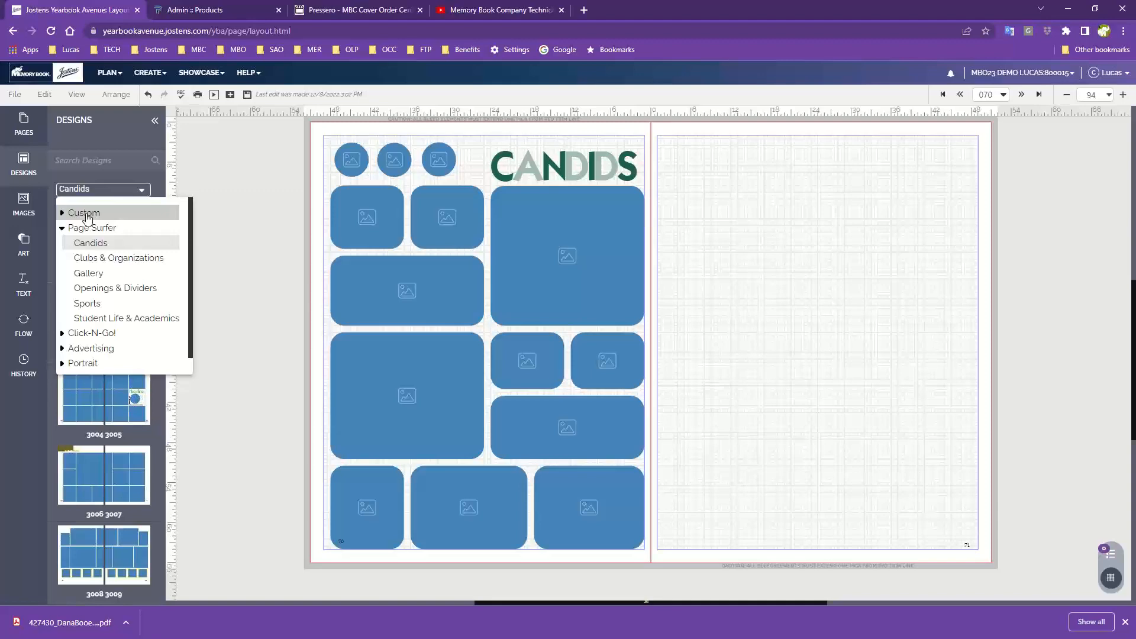
click(88, 214)
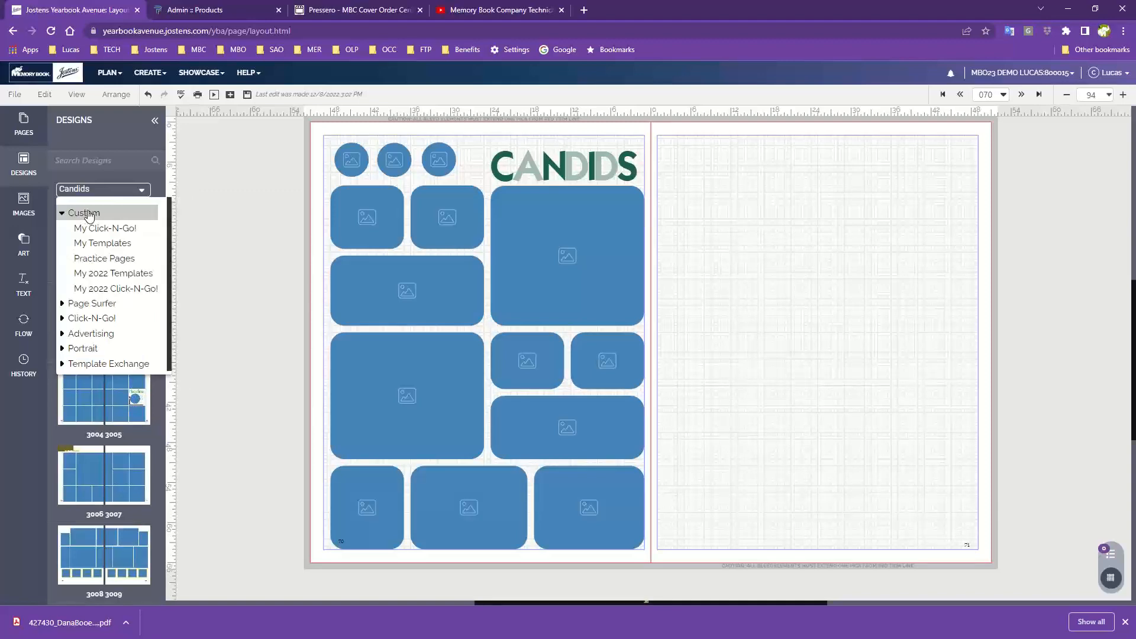
click(114, 249)
mouse_move(104, 247)
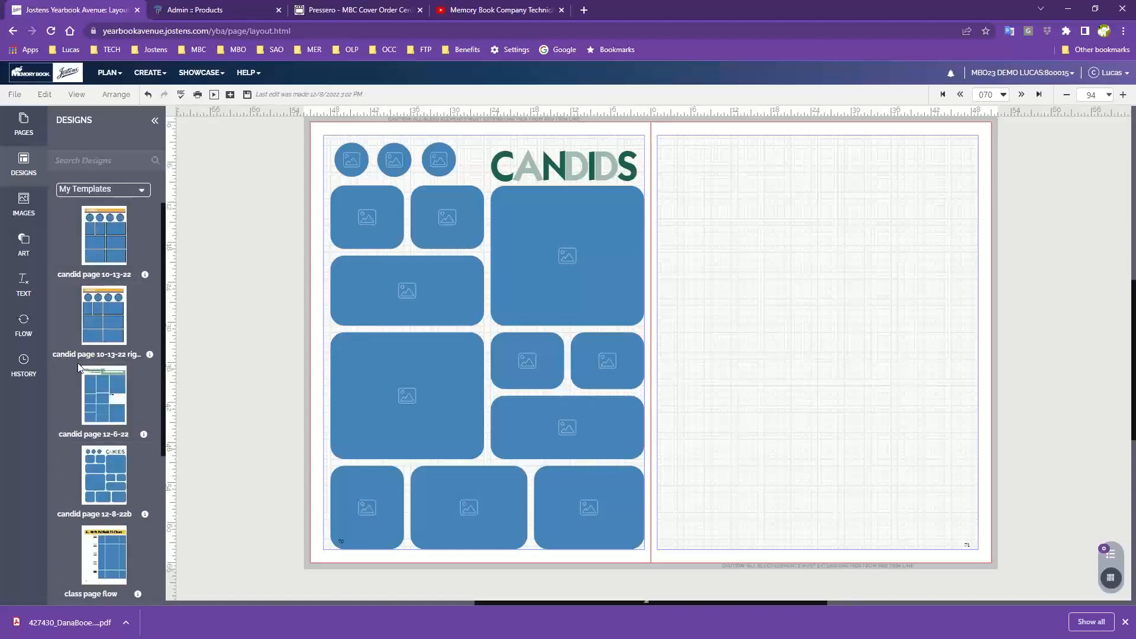
- Apply the saved template "candid page 12-8-22b" to page 071 without retaining the existing content
scroll(83, 365, down, 2)
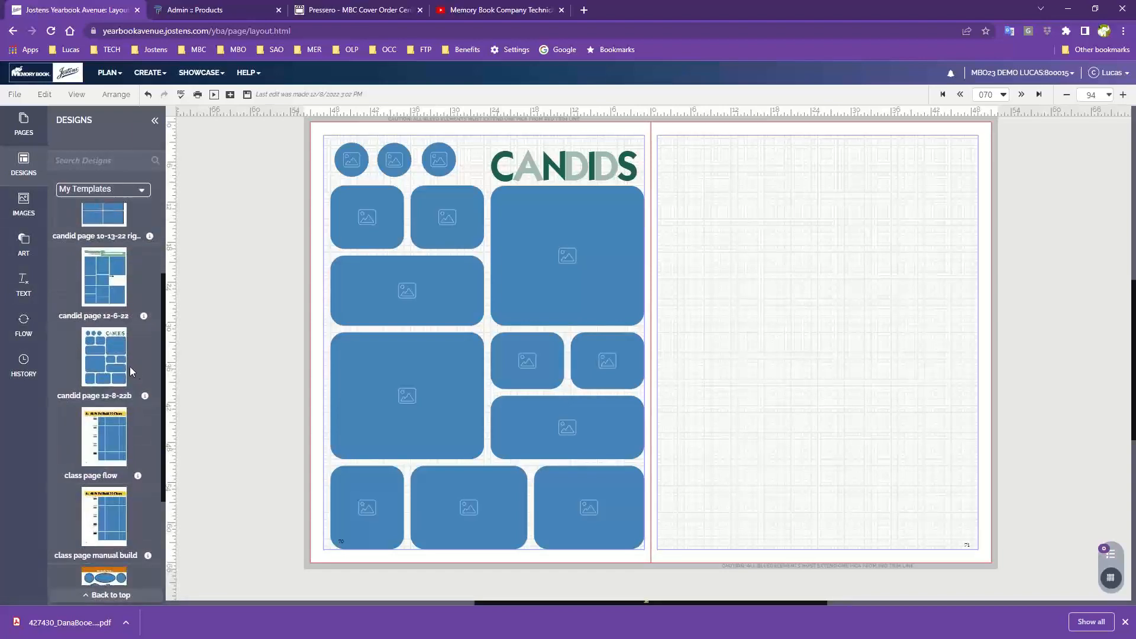
mouse_move(110, 362)
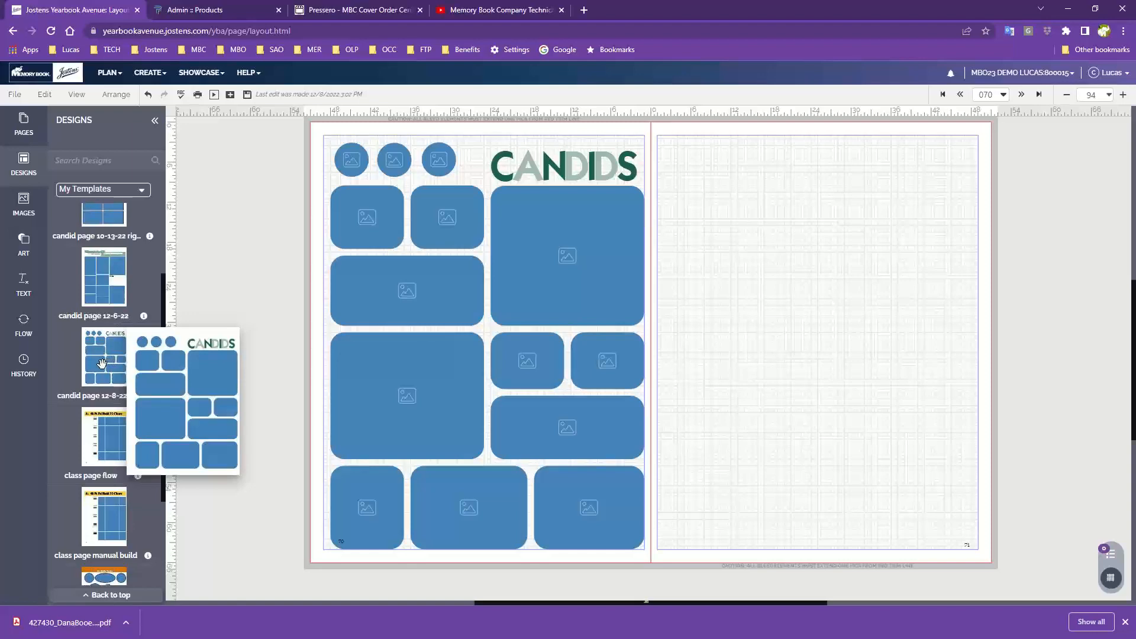
drag(105, 362, 797, 258)
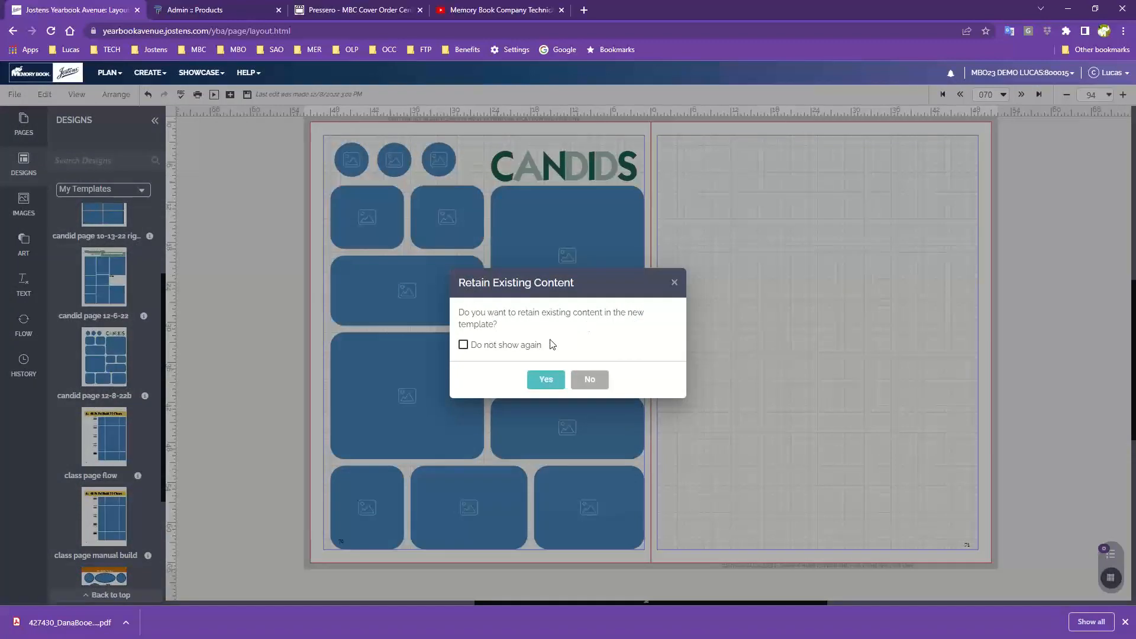
click(589, 381)
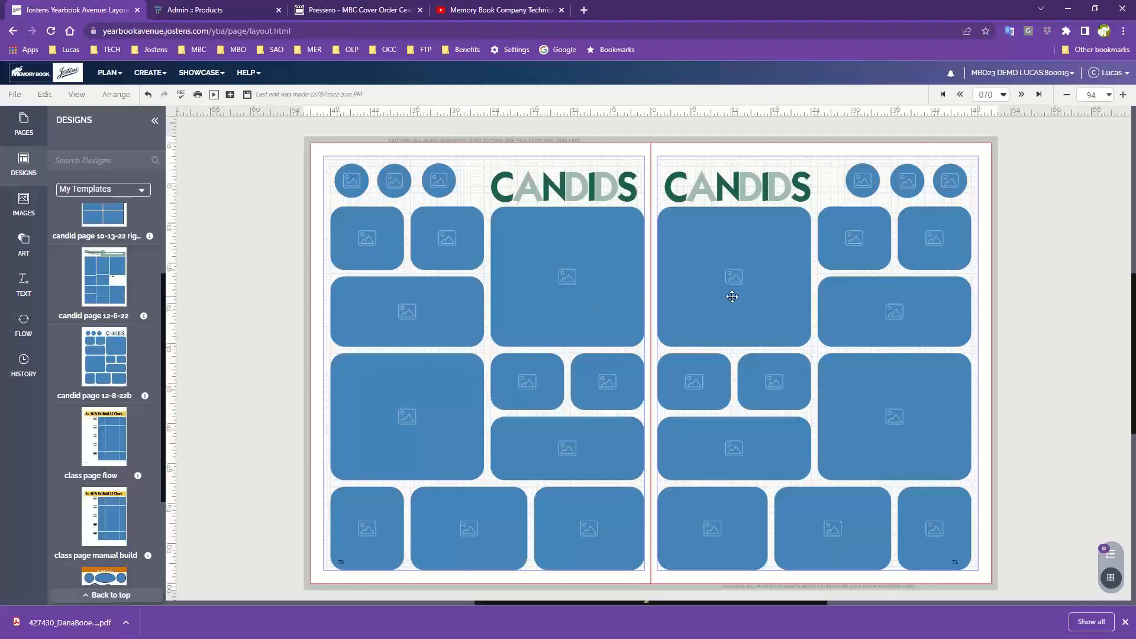
- Delete all the image frames and the CANDIDS headline from page 071
drag(978, 158, 683, 517)
key(Delete)
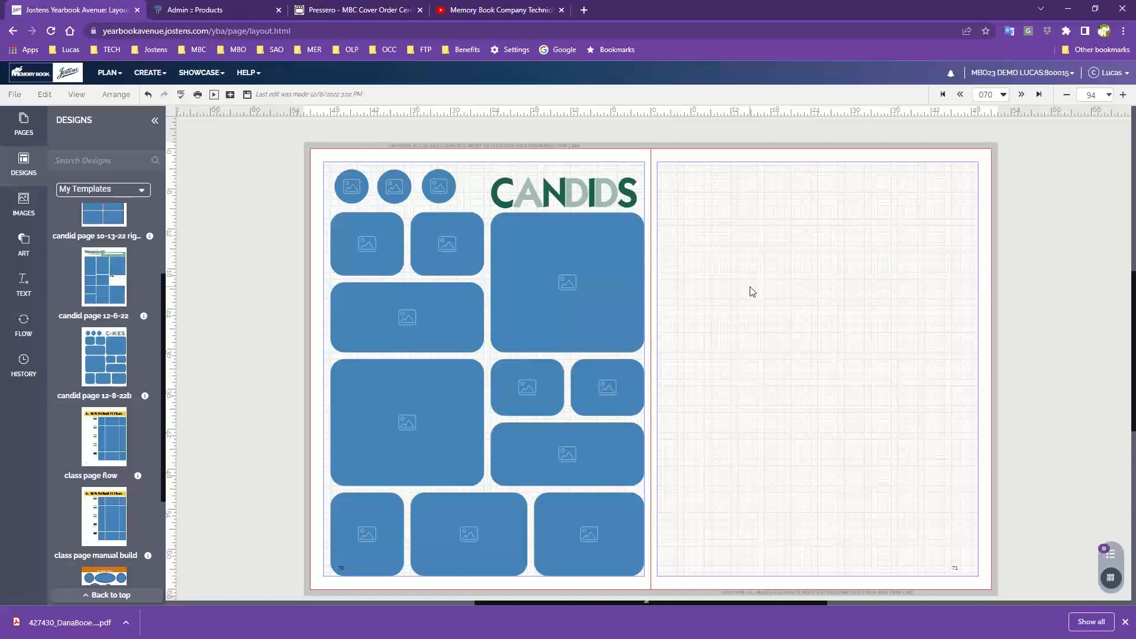
- Narrow the middle frame in page 070's lowest row so its right edge lines up with the large frame above it
scroll(752, 291, down, 1)
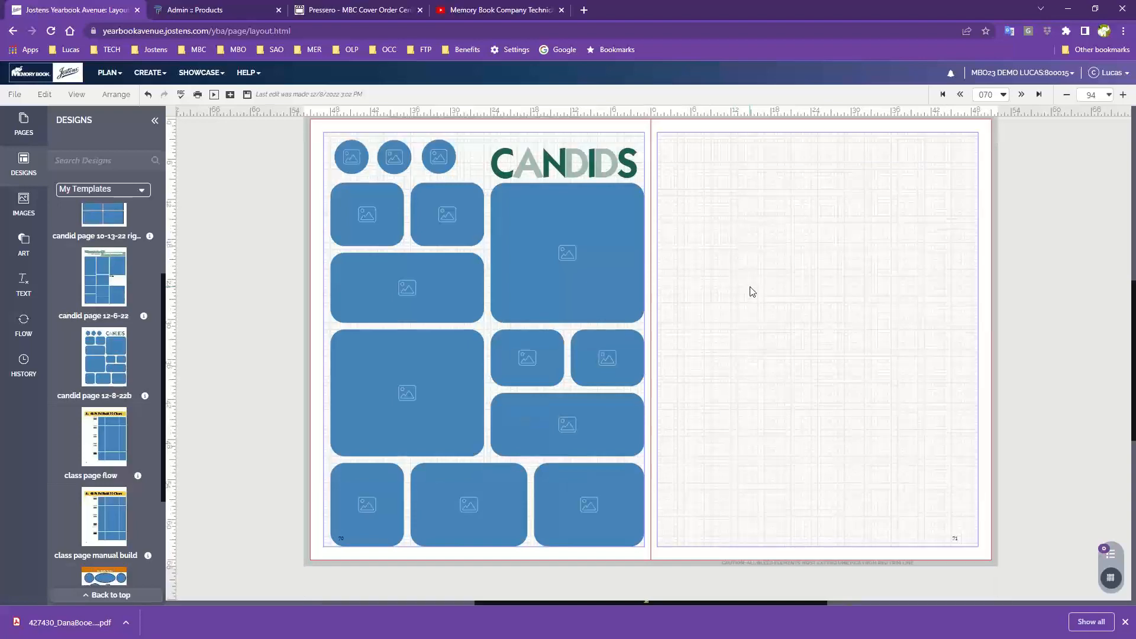
click(469, 508)
drag(530, 505, 485, 504)
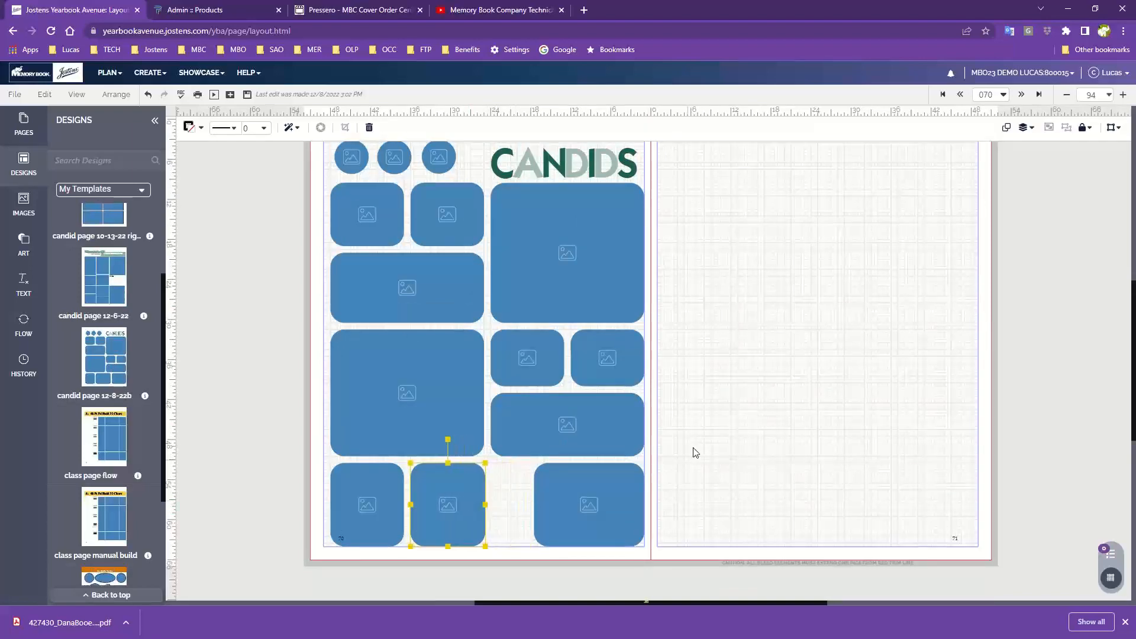
- Delete the two small frames, the wide frame and the lowest frame beneath the large frame below page 070's CANDIDS headline
drag(666, 355, 535, 517)
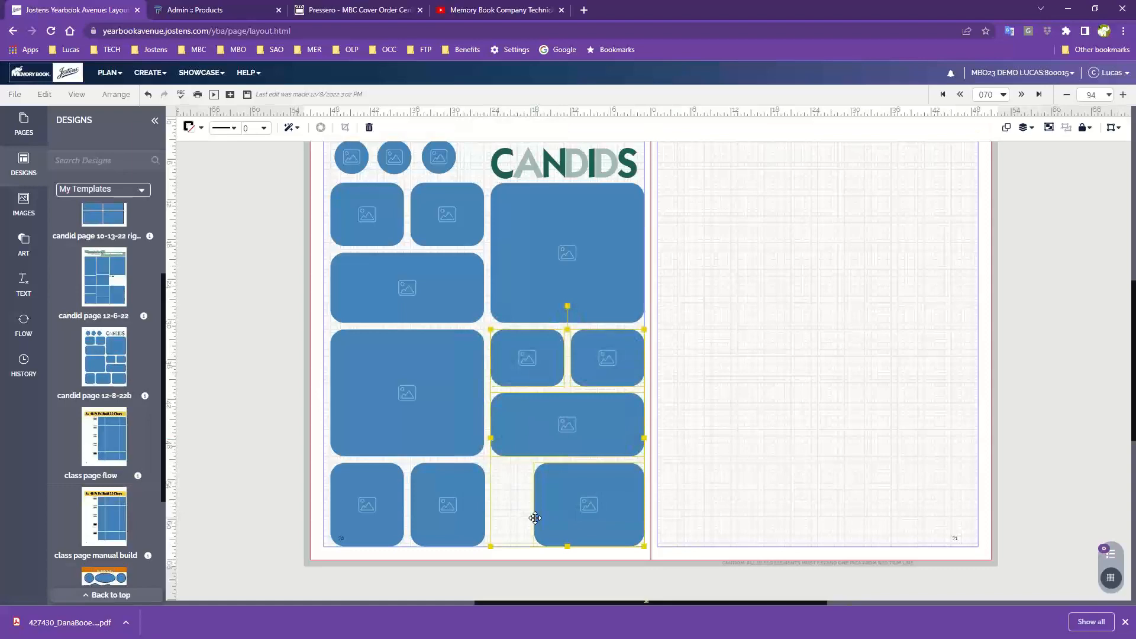
key(Delete)
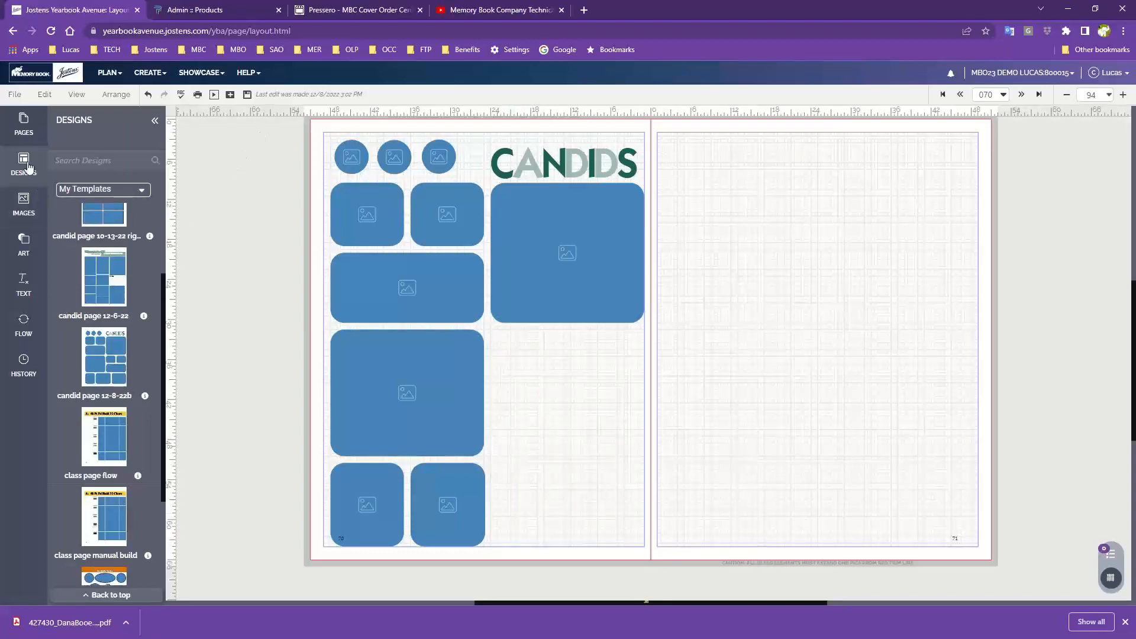
- Browse the Click-N-Go! Infographic and Cover-to-Cover designs in the design library
click(78, 195)
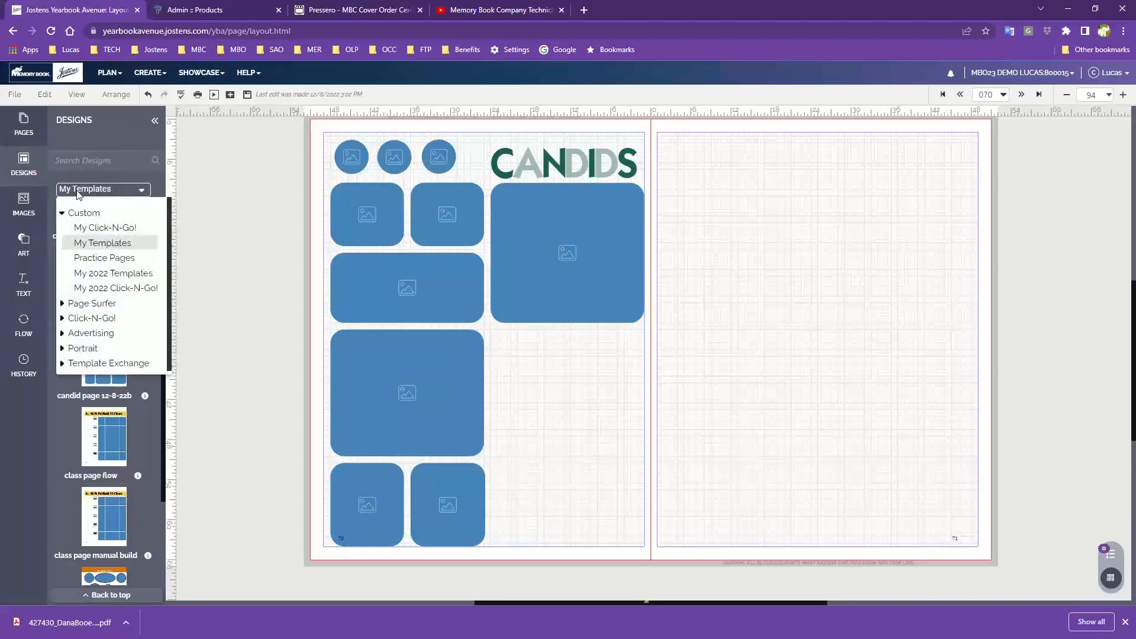
click(80, 319)
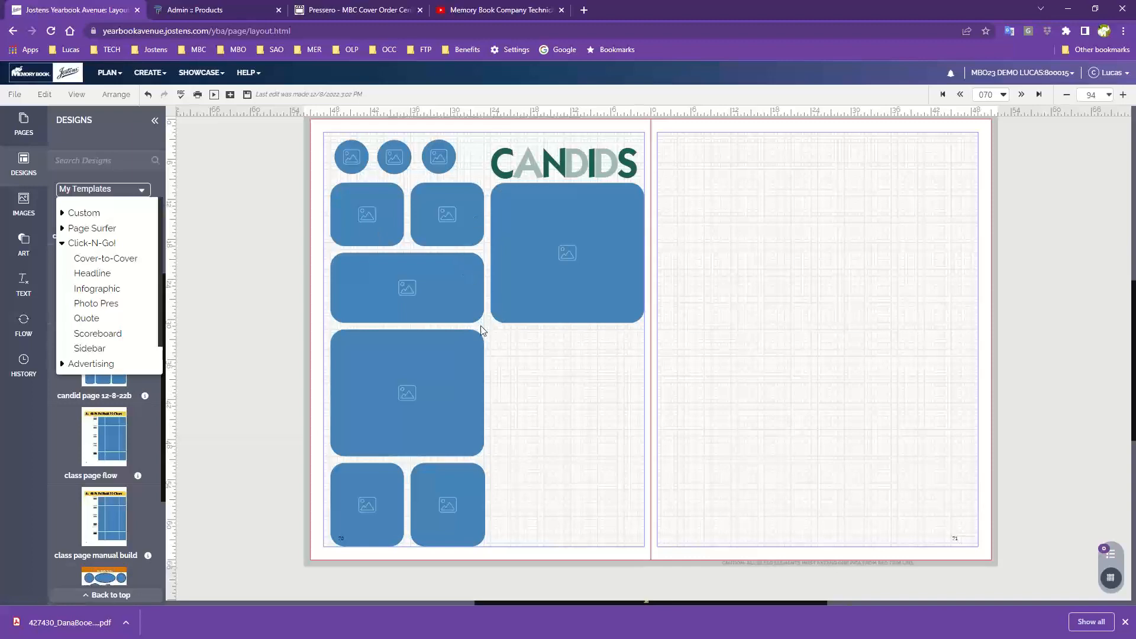
click(85, 288)
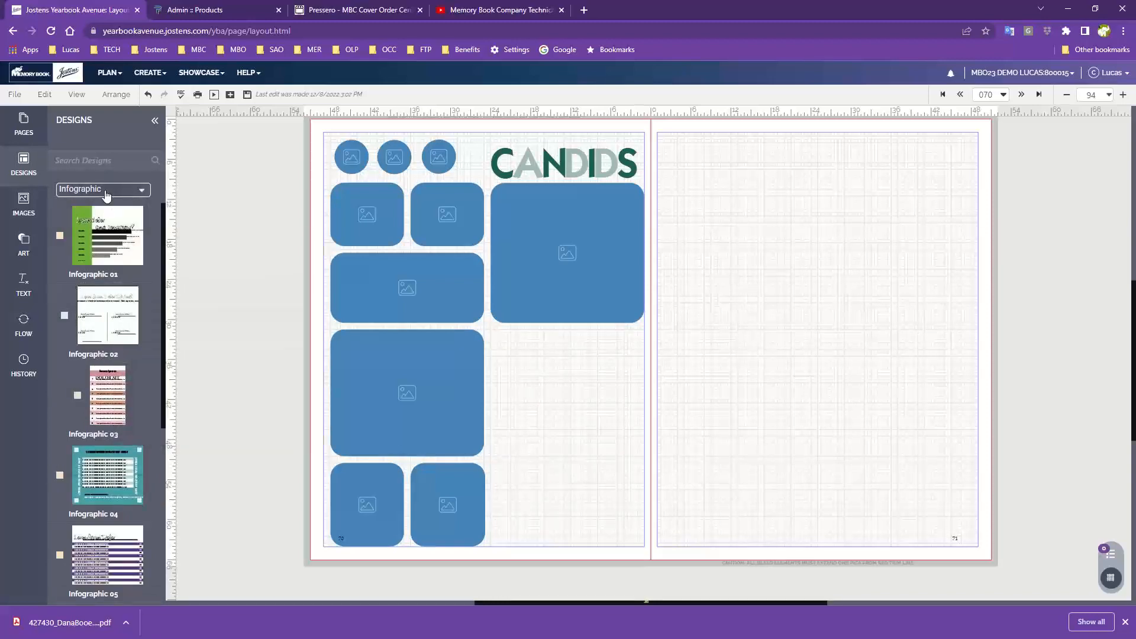
click(107, 190)
click(90, 259)
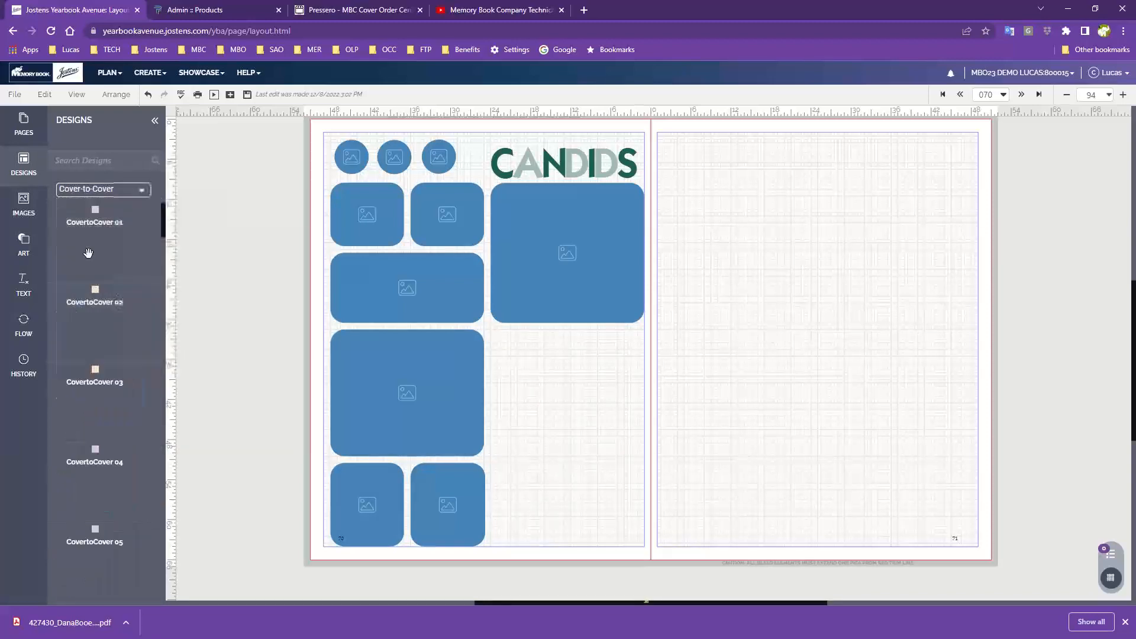
scroll(112, 342, down, 4)
scroll(113, 342, down, 5)
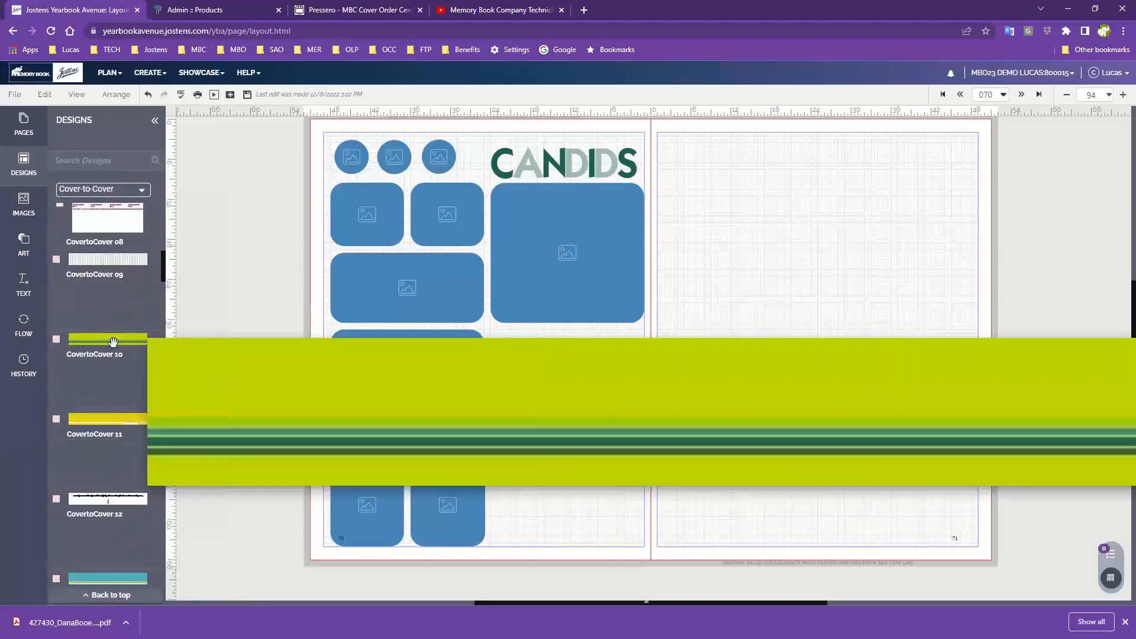
- Place the Click-N-Go! designs Headline 01, Headline 02 and Headline 03 one below another on page 071
click(142, 190)
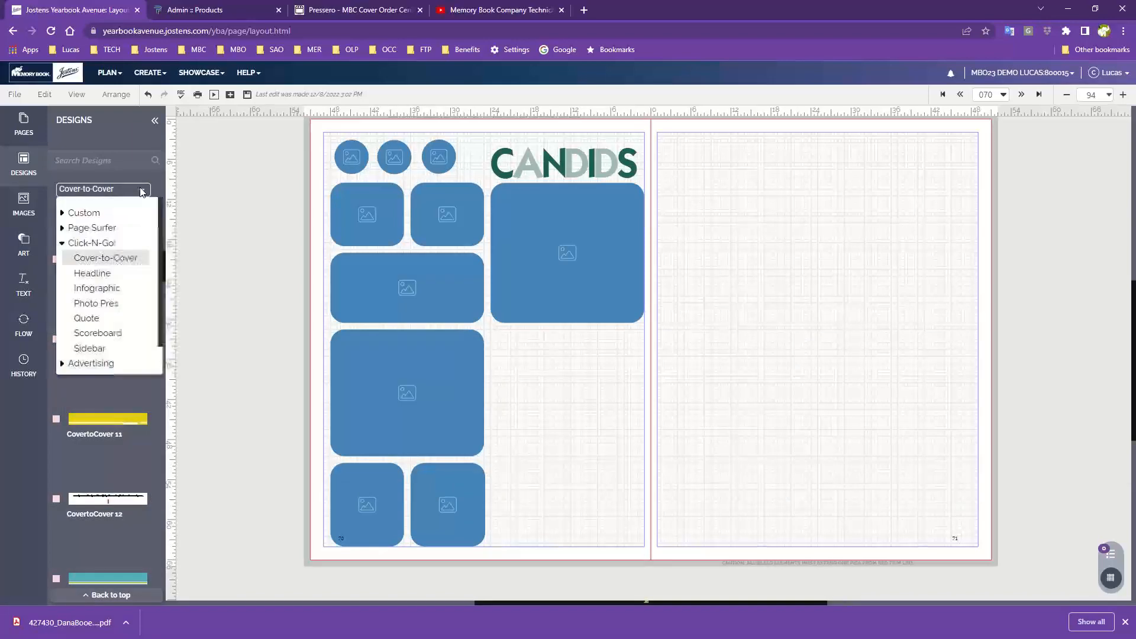
click(114, 274)
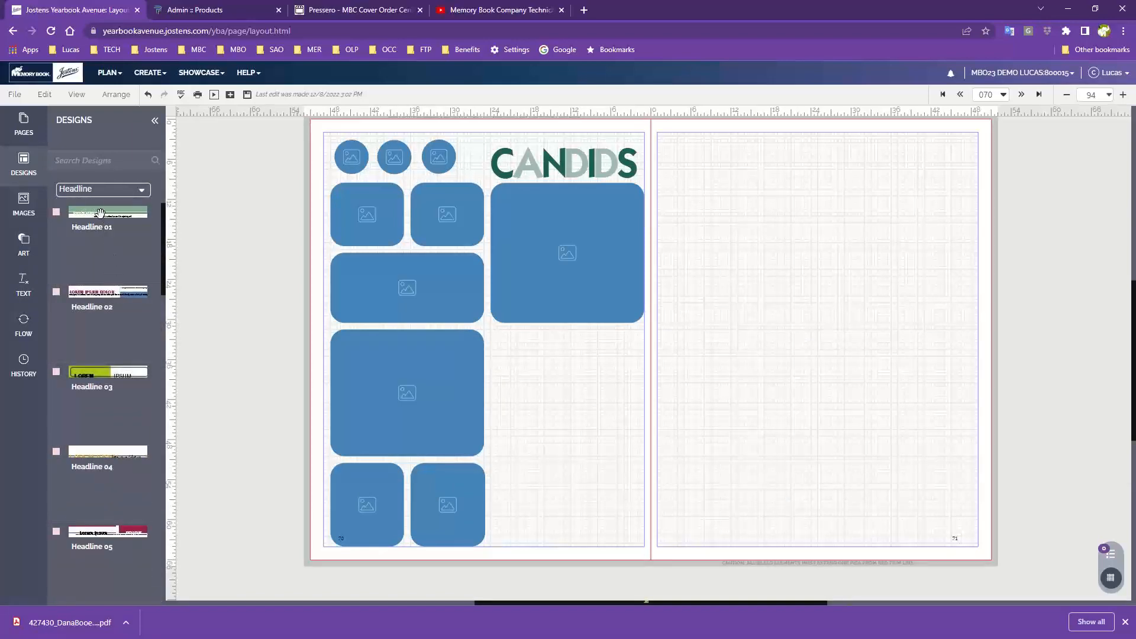
drag(100, 213, 791, 158)
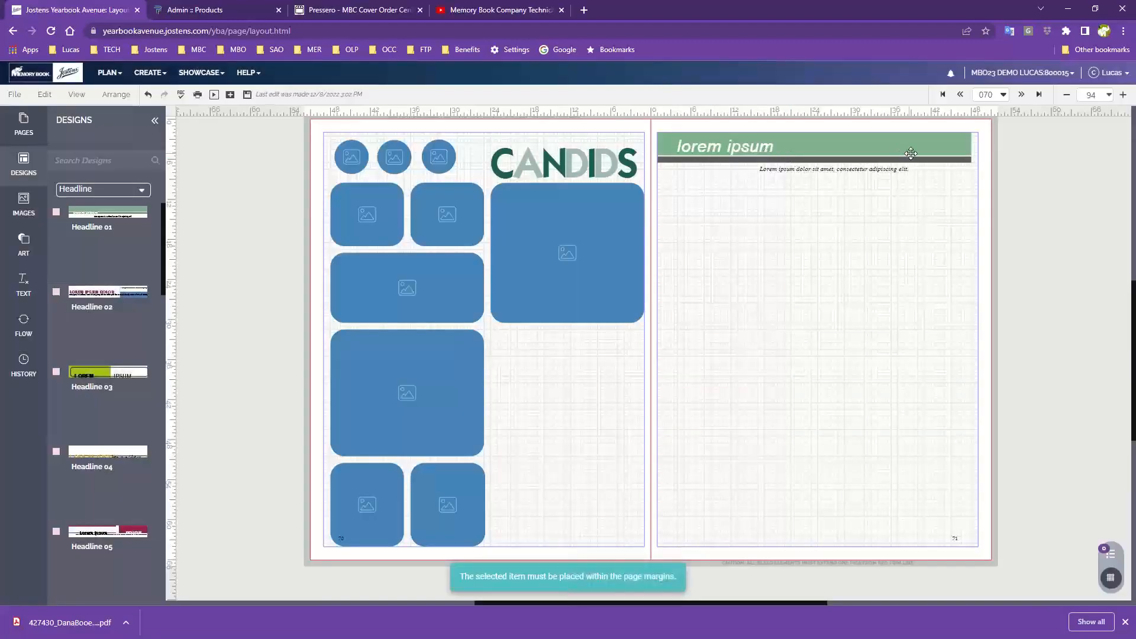
drag(102, 293, 794, 235)
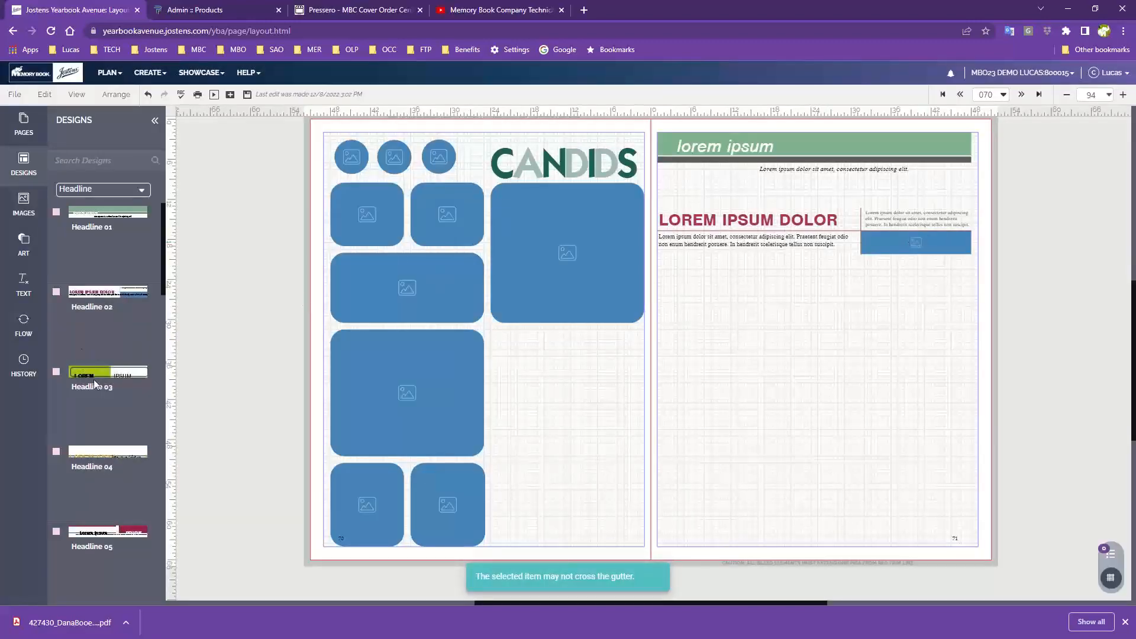
drag(94, 380, 759, 305)
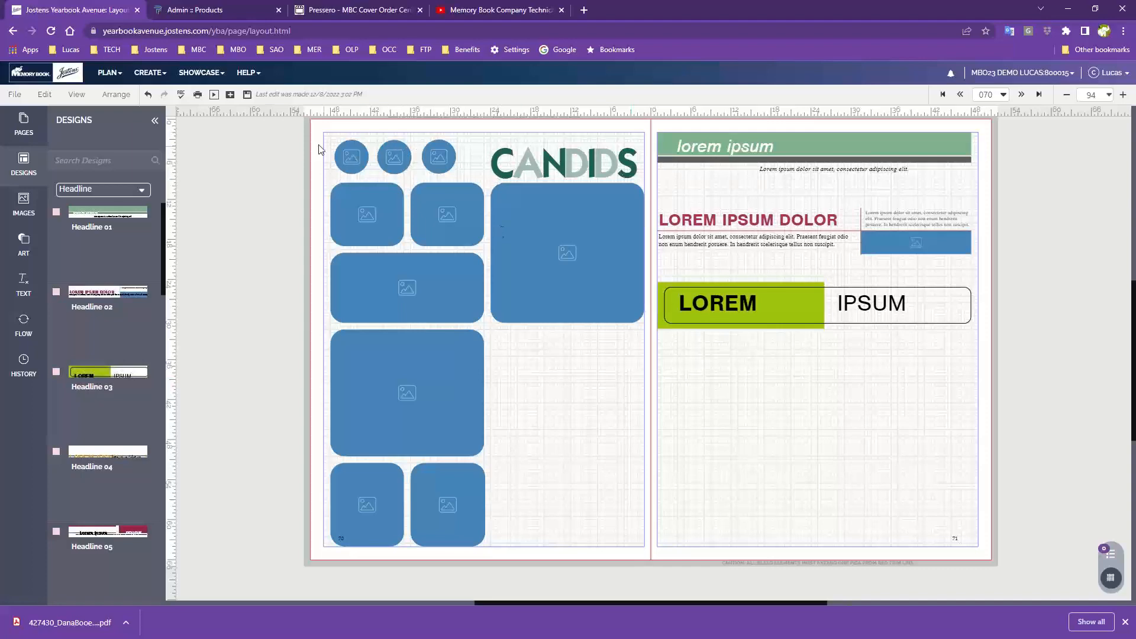
- Replace the three circular frames and the CANDIDS headline atop page 070 with the Headline 01 design
scroll(318, 148, up, 3)
drag(318, 157, 643, 182)
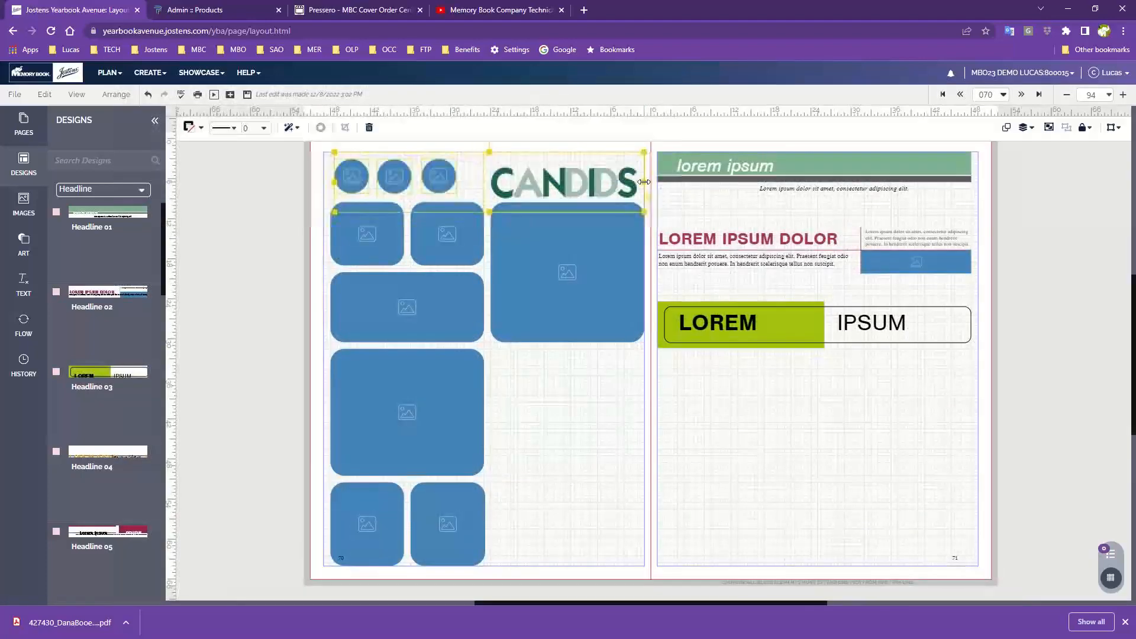
key(Delete)
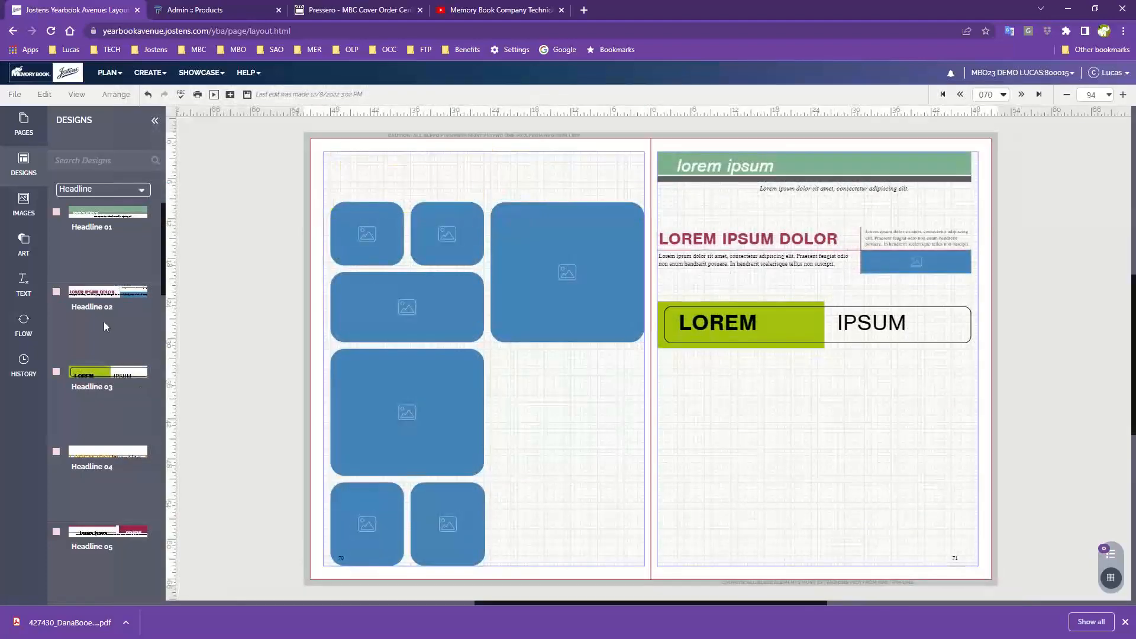
drag(107, 212, 432, 168)
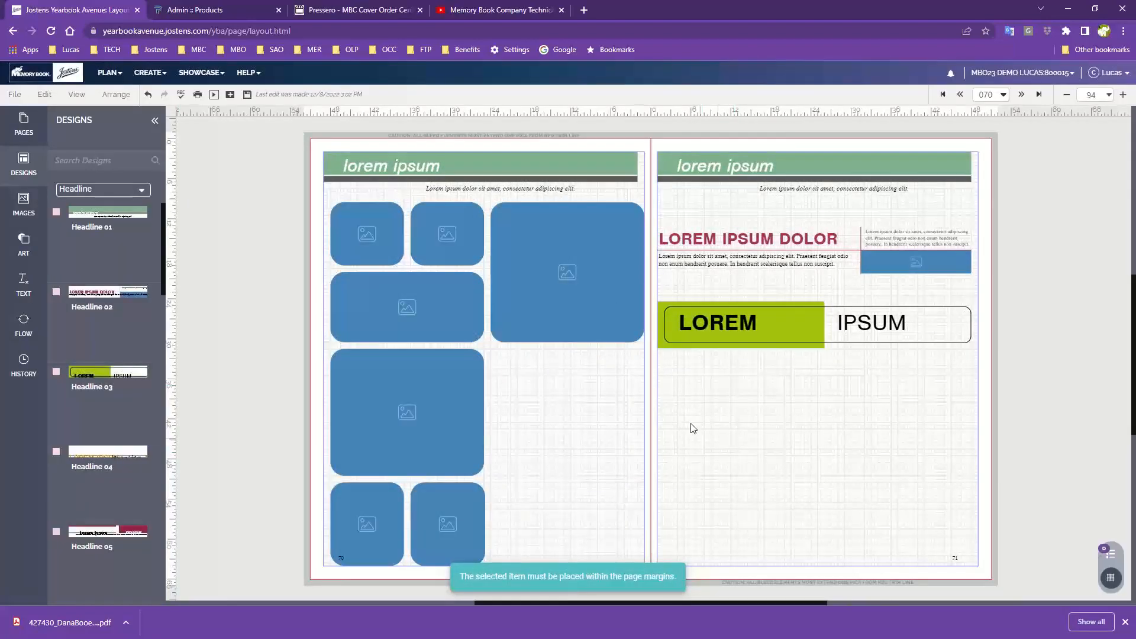
- Delete the three headline designs from page 071
drag(689, 414, 943, 166)
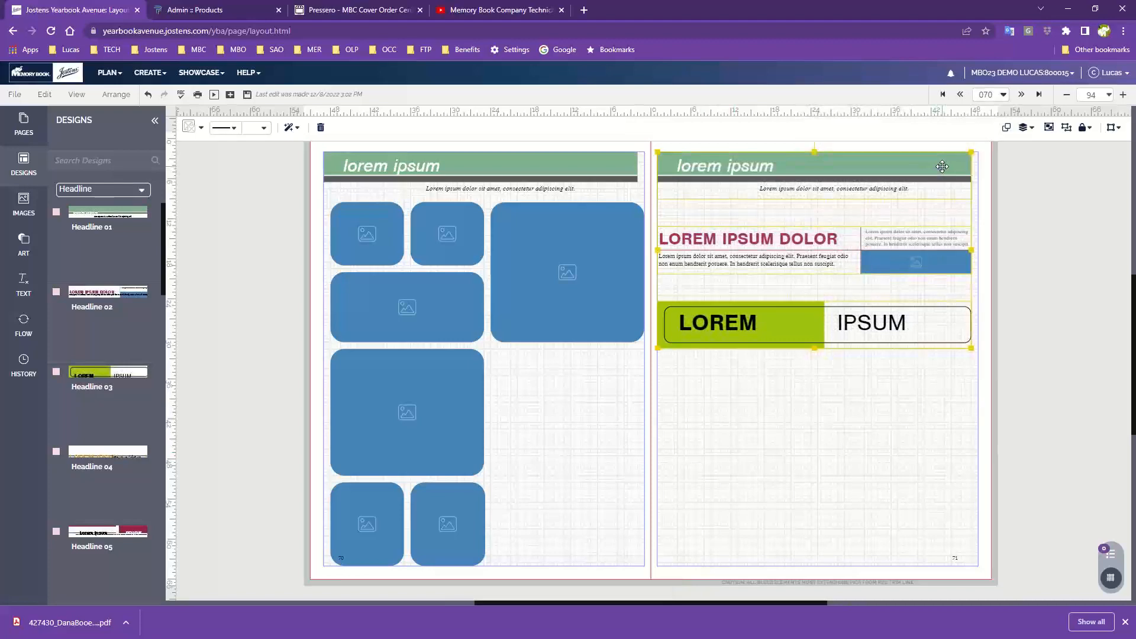
key(Delete)
- Ungroup the Headline 01 design on page 070 so its text and bars can be edited separately
click(1123, 96)
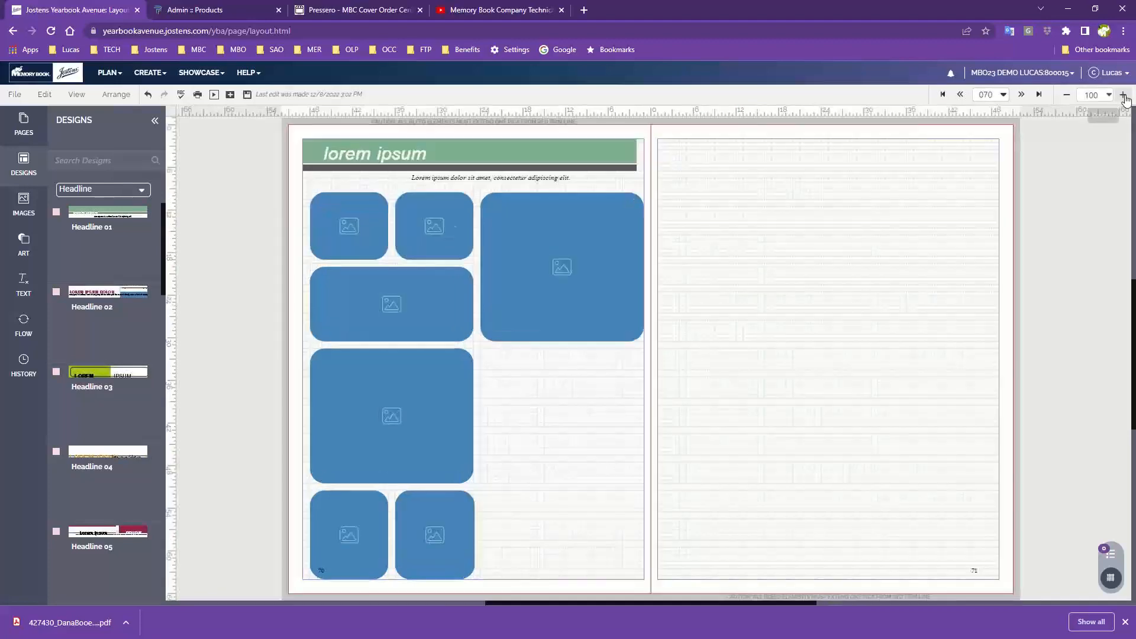
click(1124, 95)
click(1123, 95)
drag(591, 204, 836, 468)
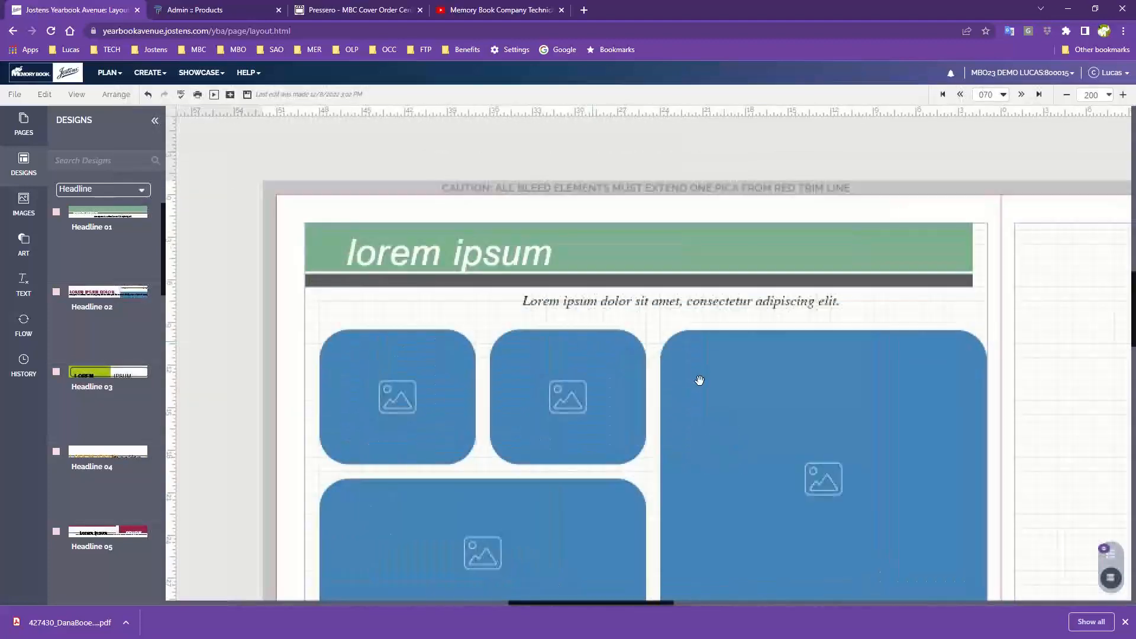
click(631, 264)
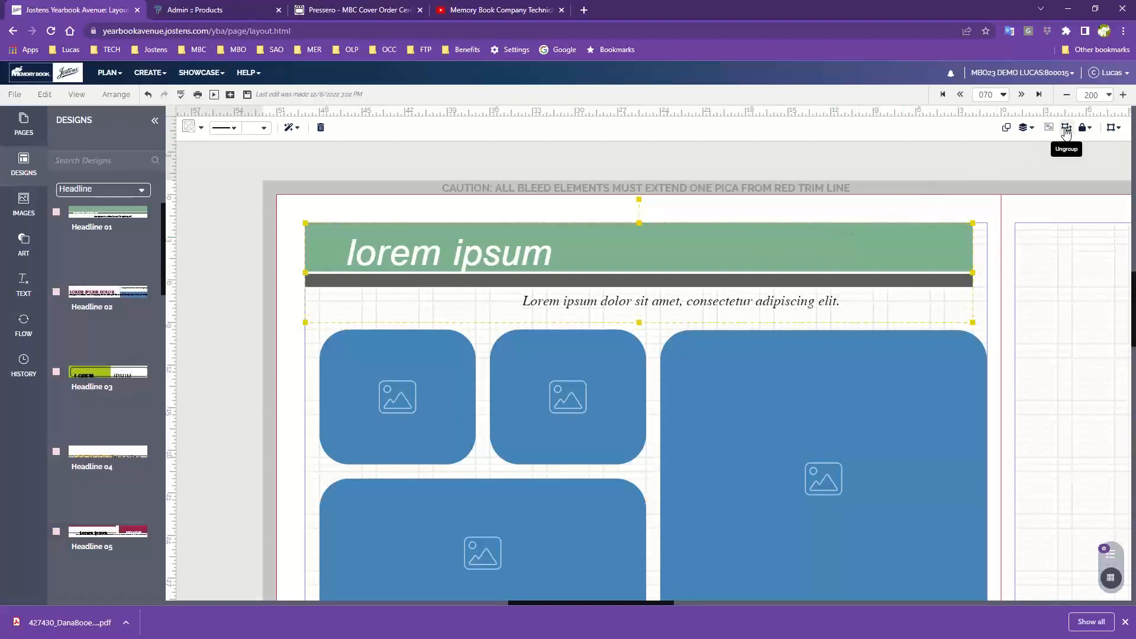
click(1065, 132)
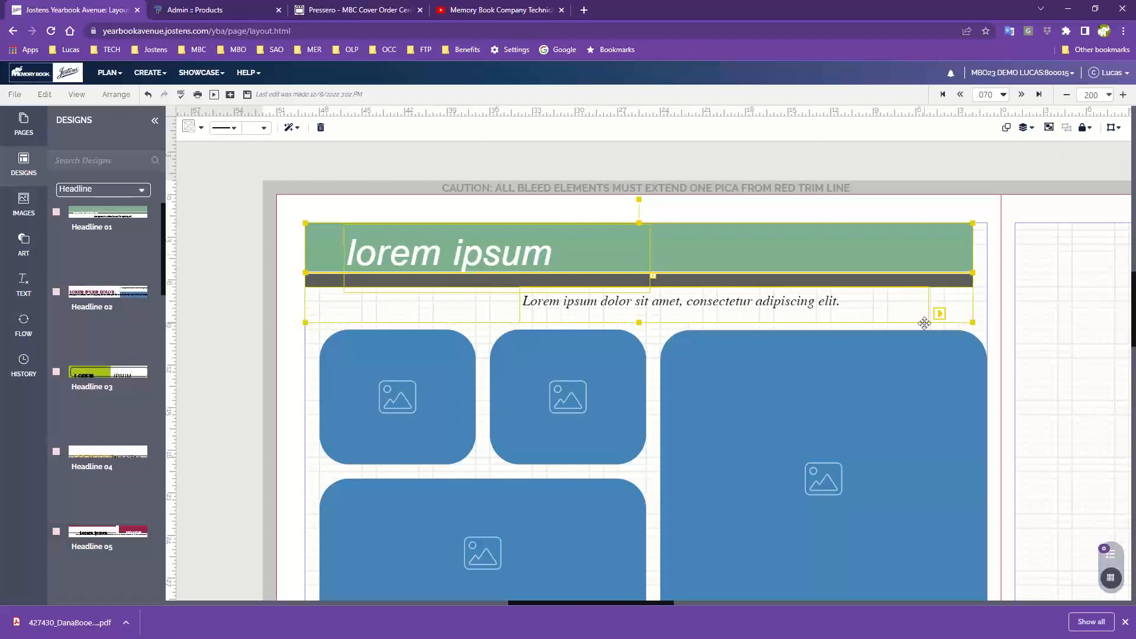
click(288, 330)
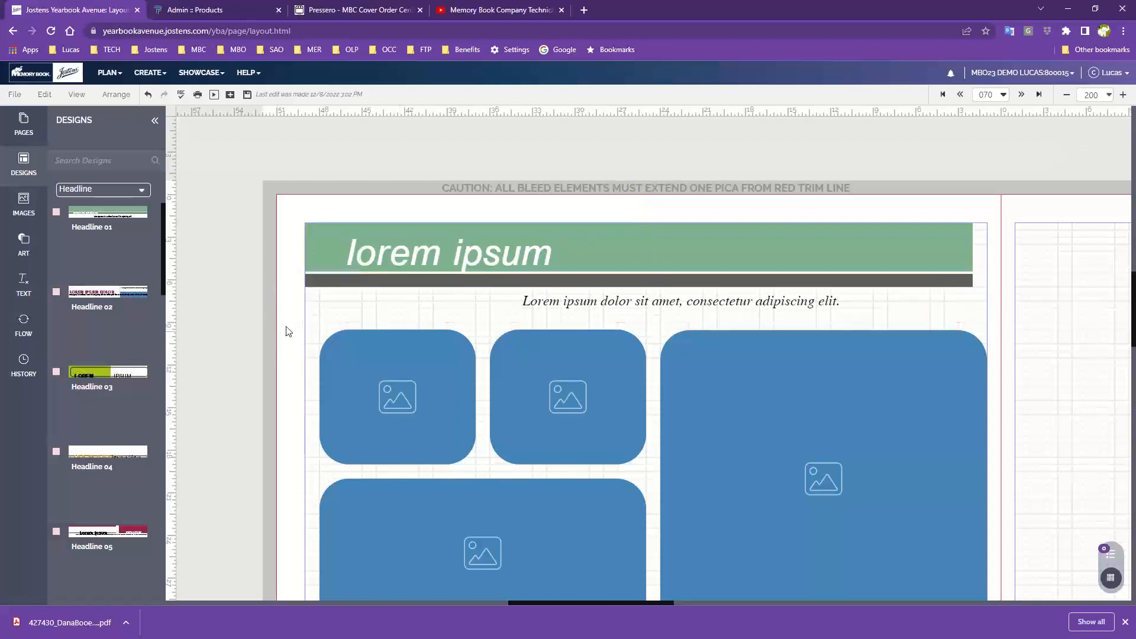
- Replace the "lorem ipsum" text in page 070's green headline bar with "Candids"
click(543, 252)
double_click(542, 253)
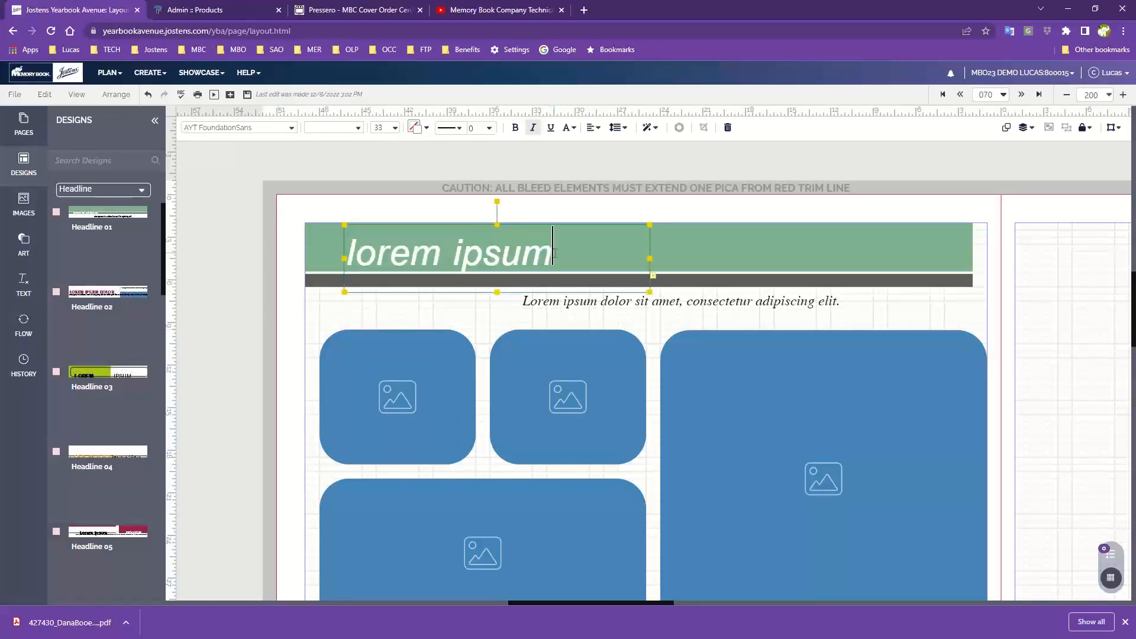
drag(554, 253, 315, 260)
text(Ca)
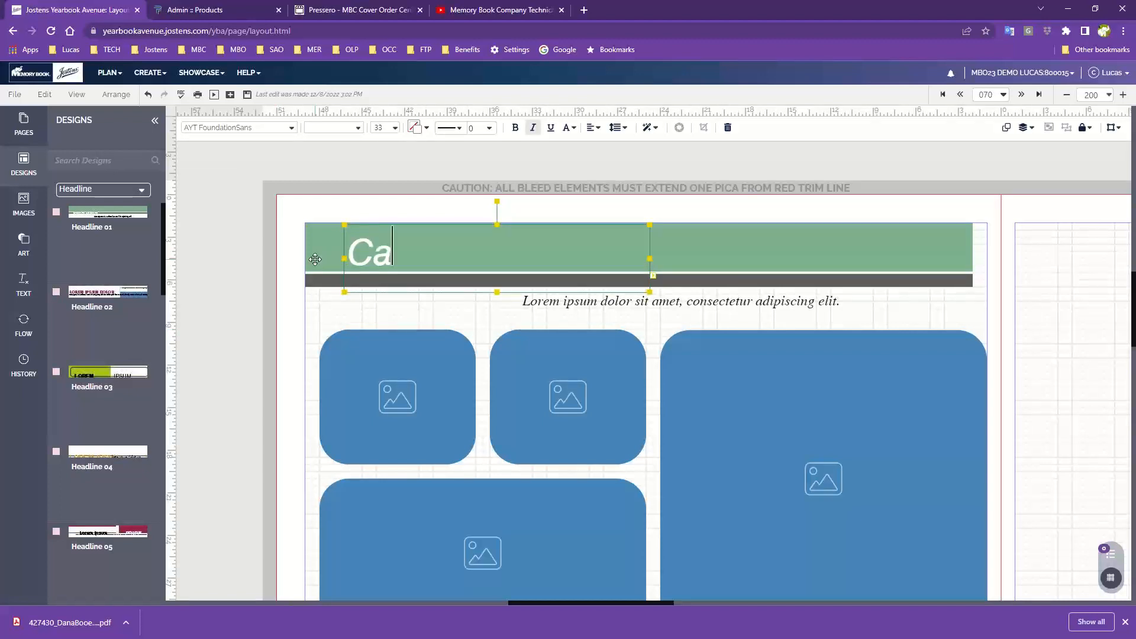
text(nn)
key(BackSpace)
text(dids)
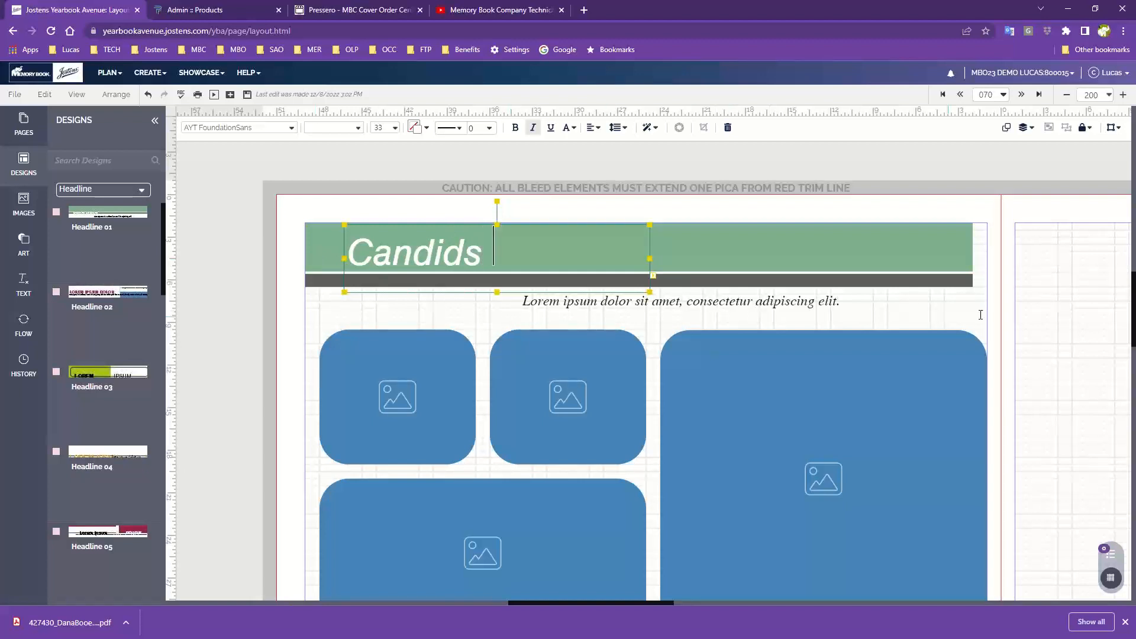
click(879, 320)
click(285, 318)
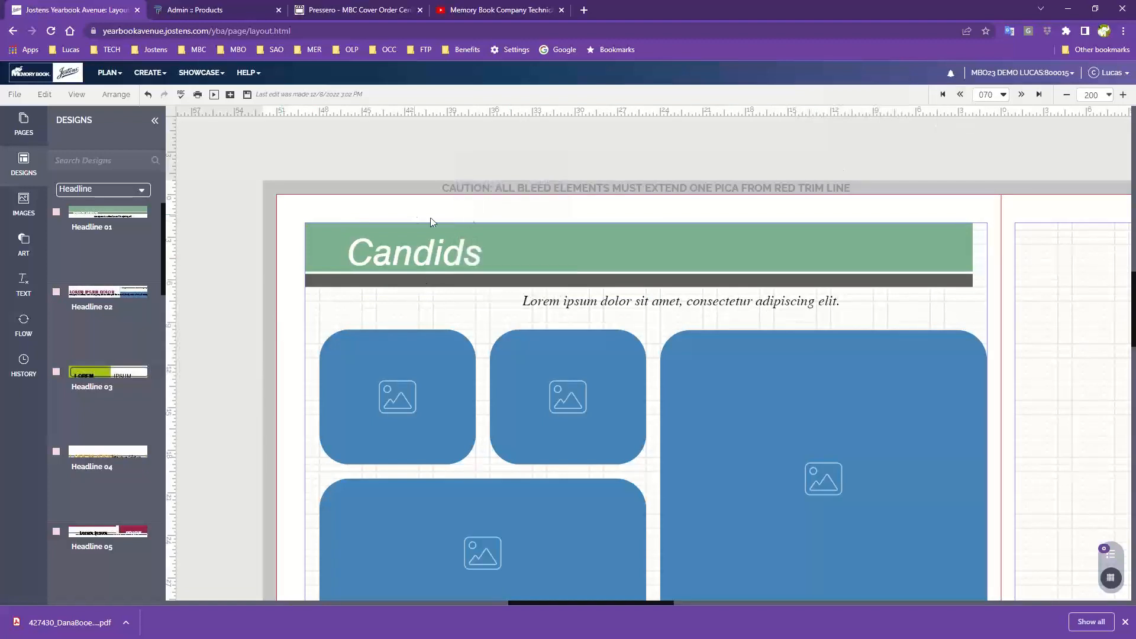
- Show the Click-N-Go! Infographic designs and bring page 070's empty lower area into view
click(110, 195)
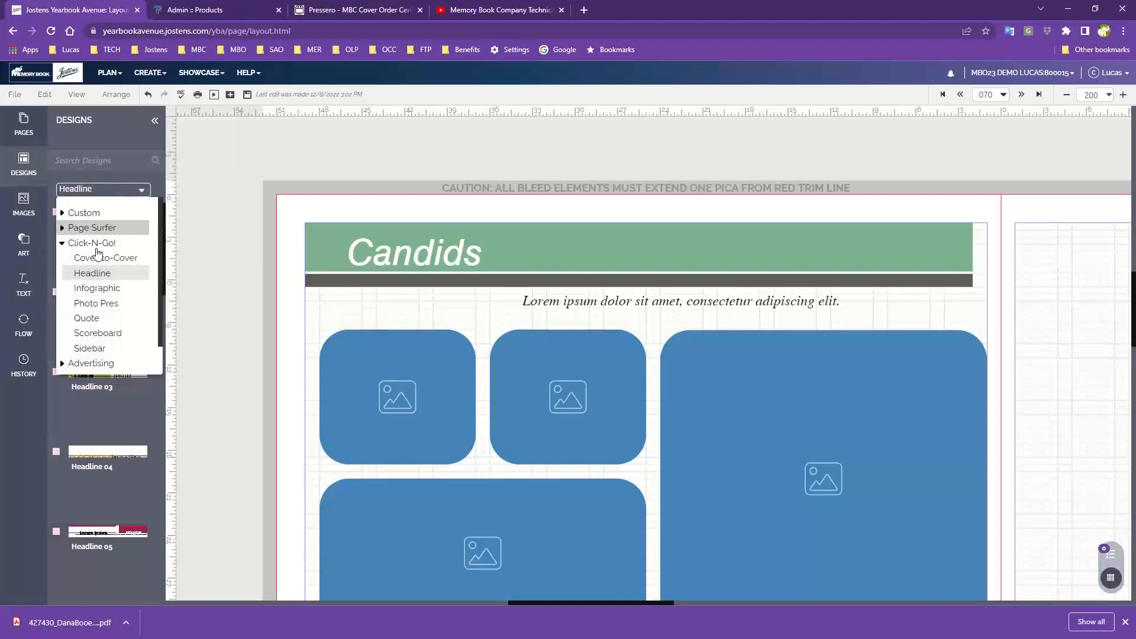
click(89, 290)
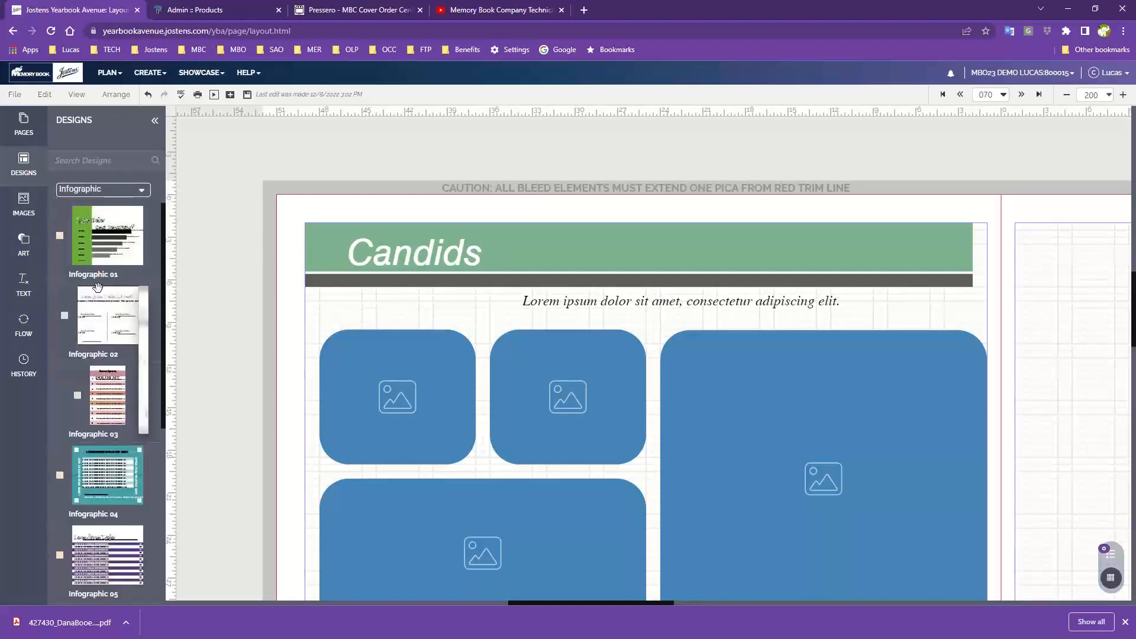
mouse_move(98, 288)
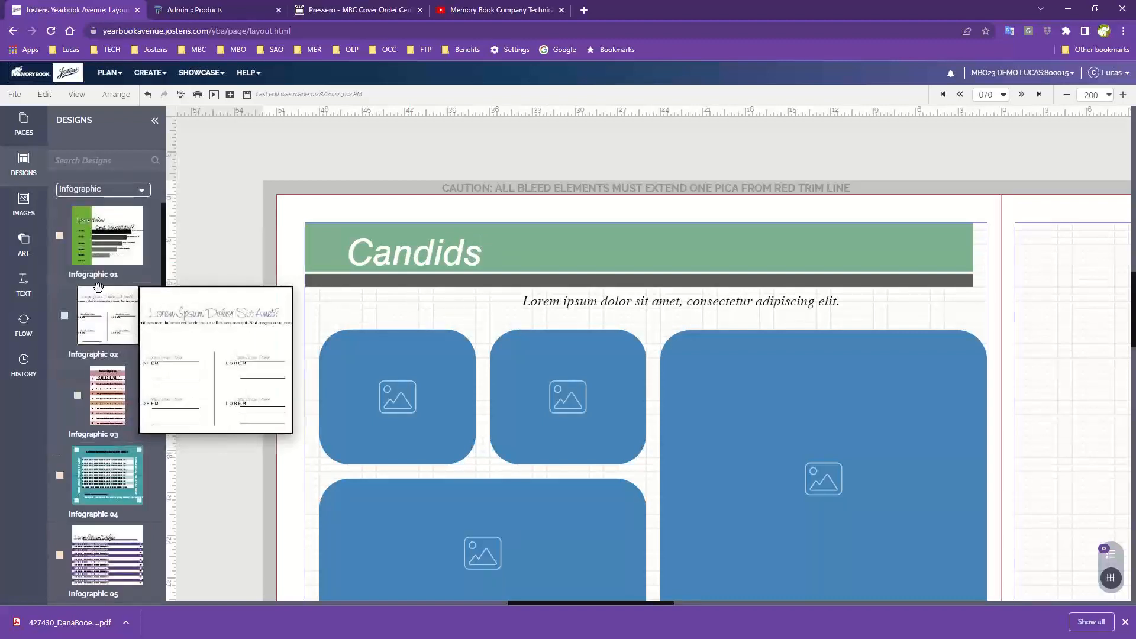
click(1068, 96)
scroll(1033, 242, down, 3)
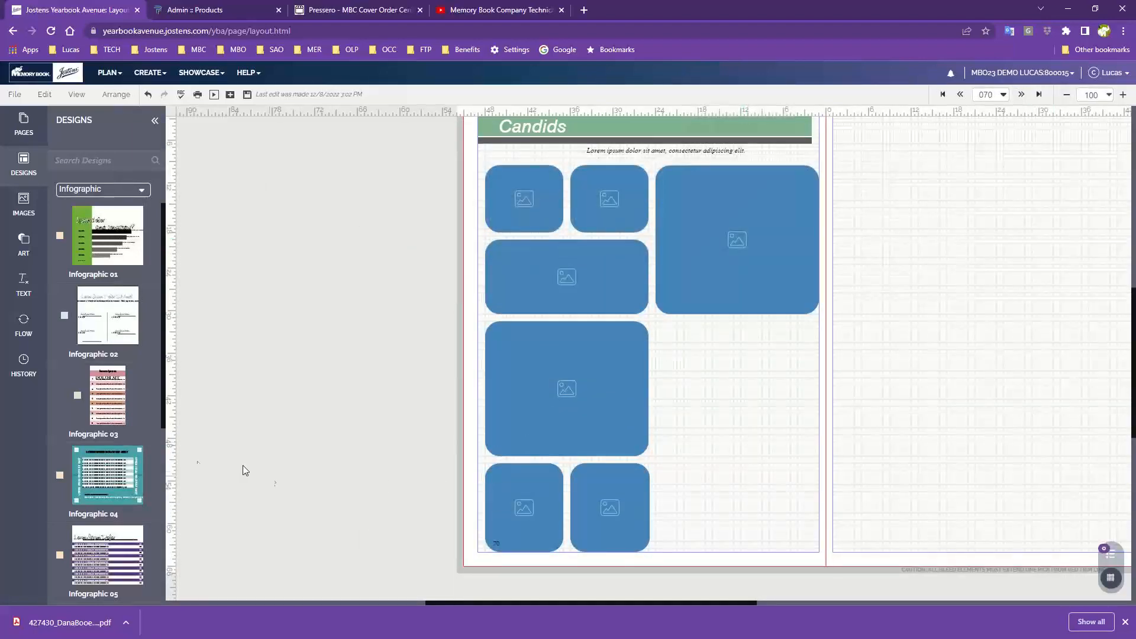
- Try the Infographic 03 design in the empty area beneath page 070's large upper frame and delete it again
drag(92, 396, 702, 385)
drag(707, 337, 736, 364)
click(914, 355)
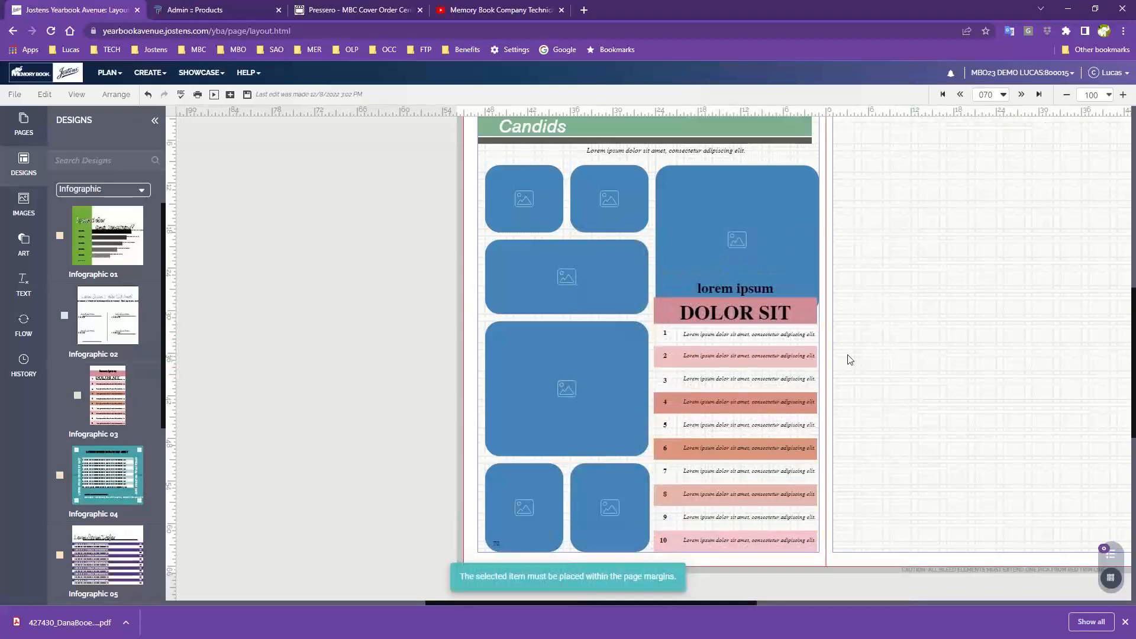
click(796, 360)
key(Delete)
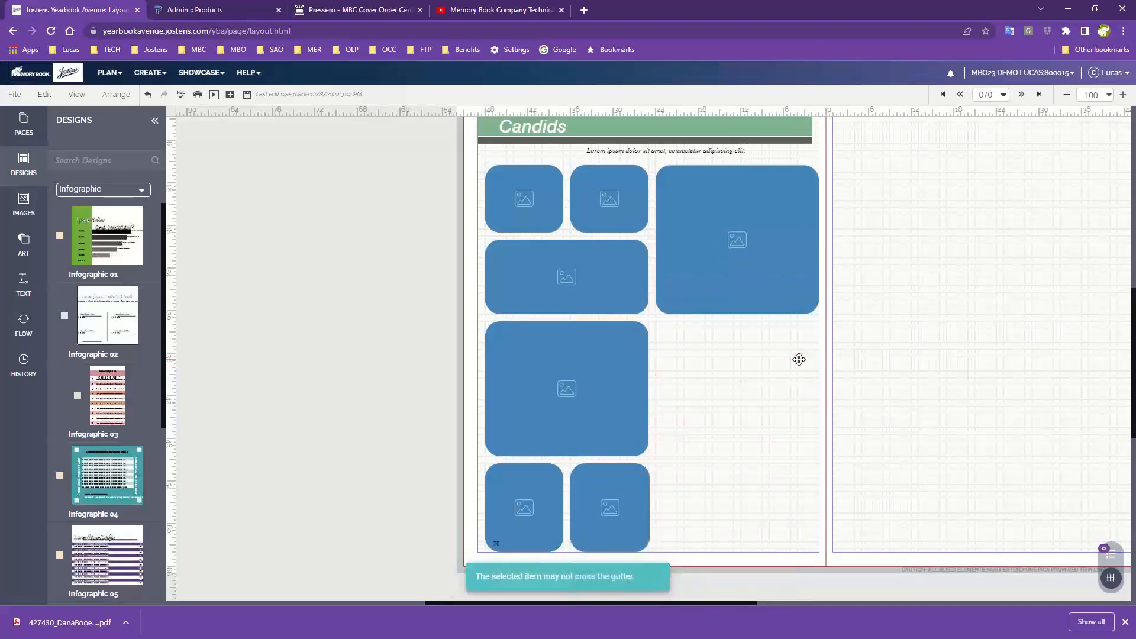
- Place the Infographic 08 design in page 070's empty lower area, within the page margins
scroll(60, 393, down, 7)
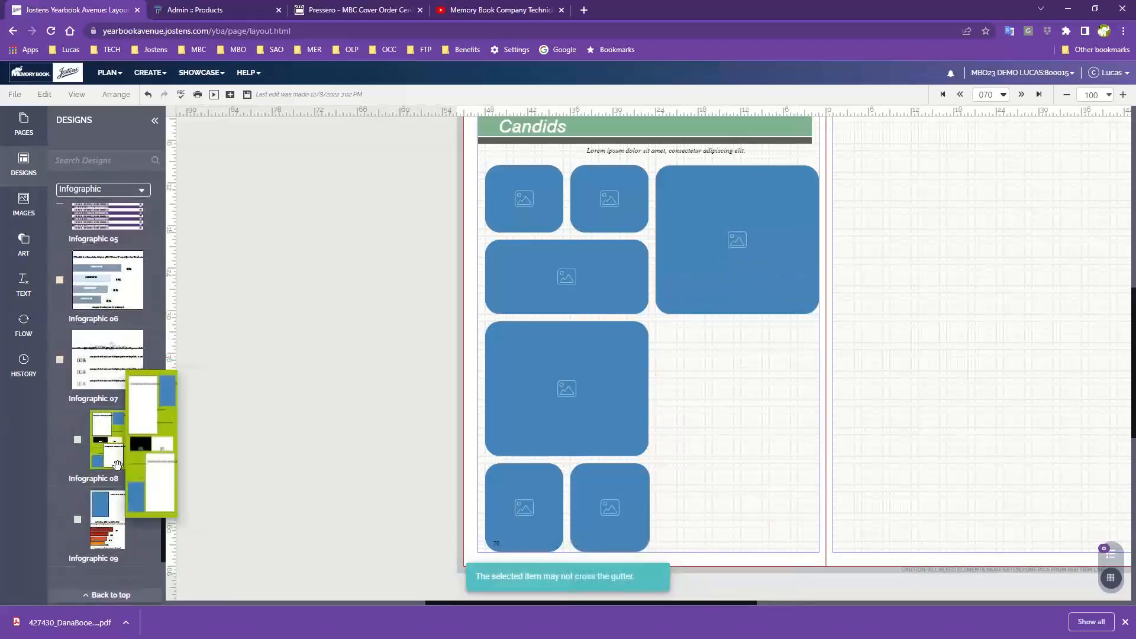
drag(100, 391, 725, 389)
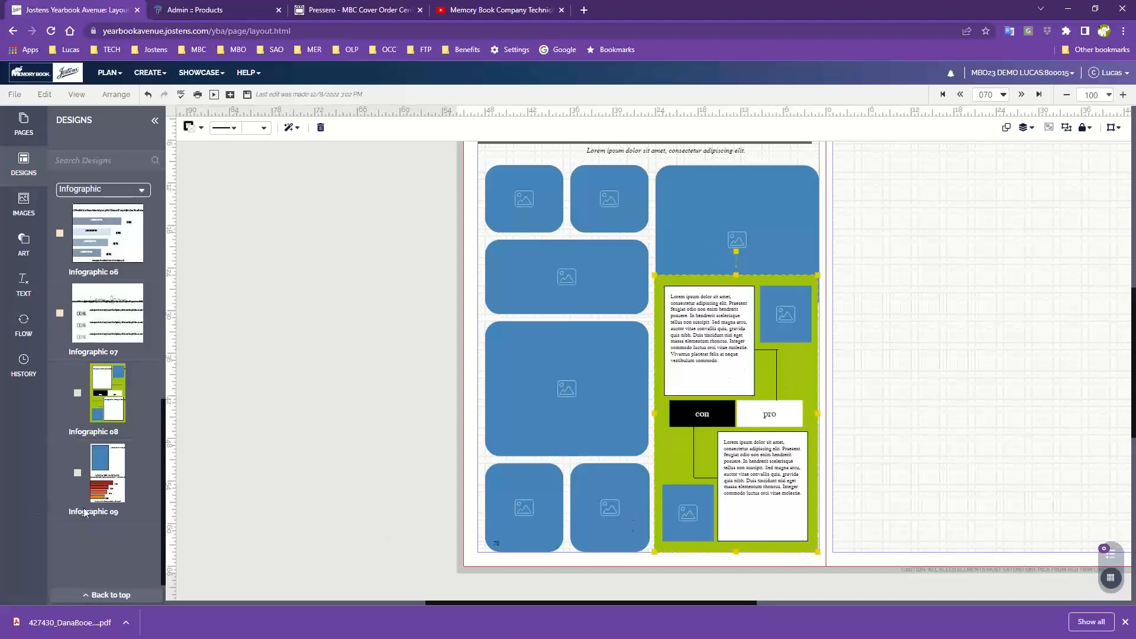
- Replace the Infographic 08 design in page 070's lower area with the Click-N-Go! Photo Pres 03 design
click(104, 189)
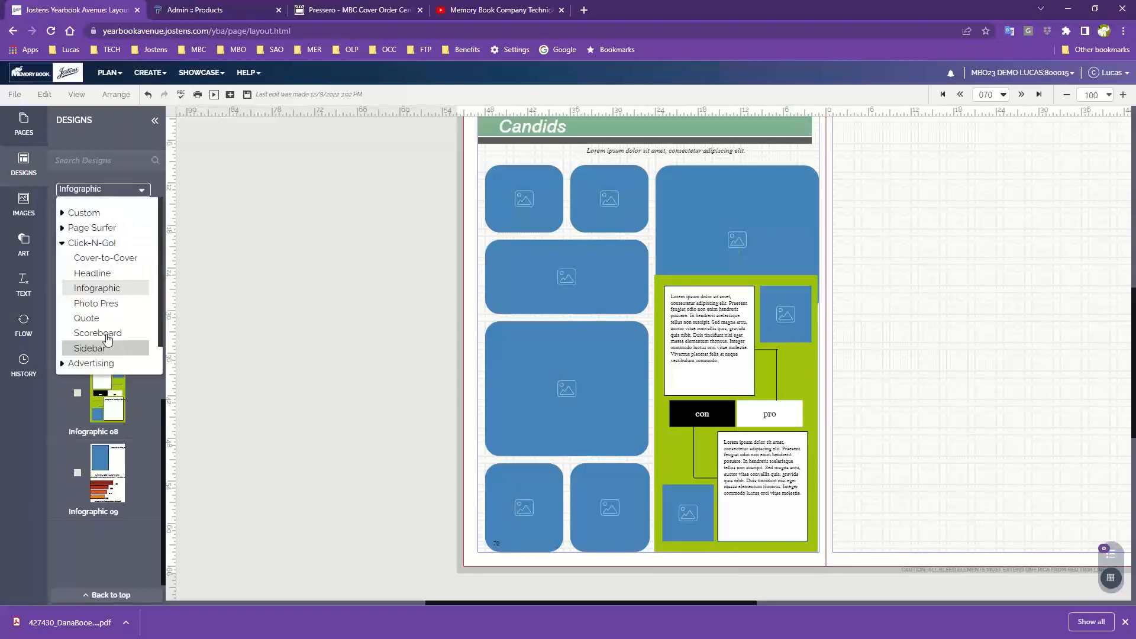
click(95, 303)
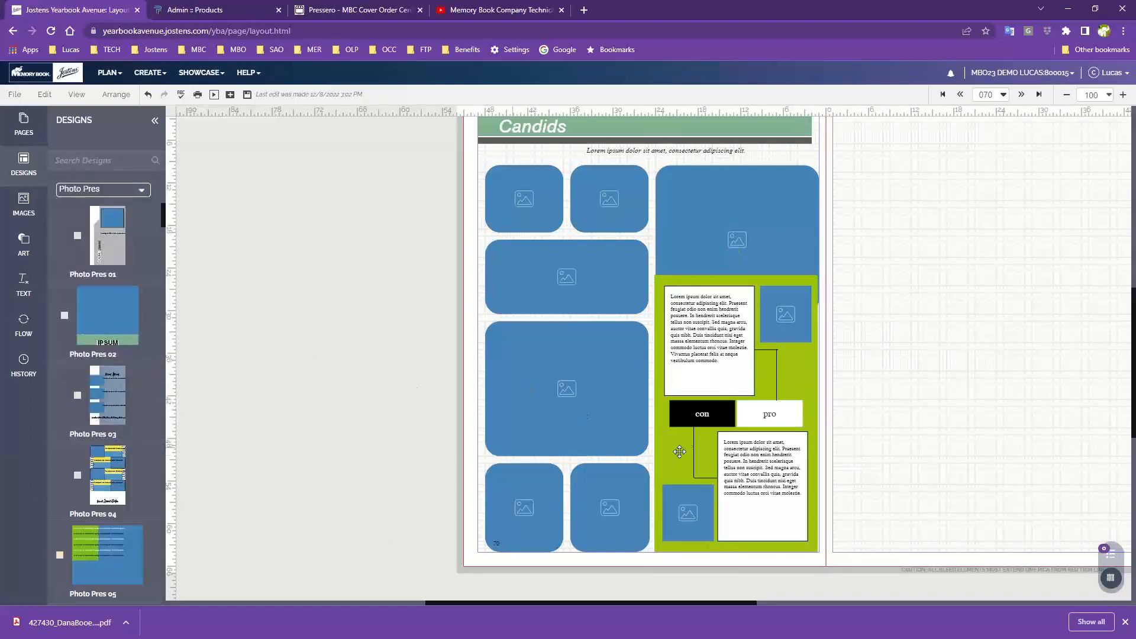
click(690, 434)
key(Delete)
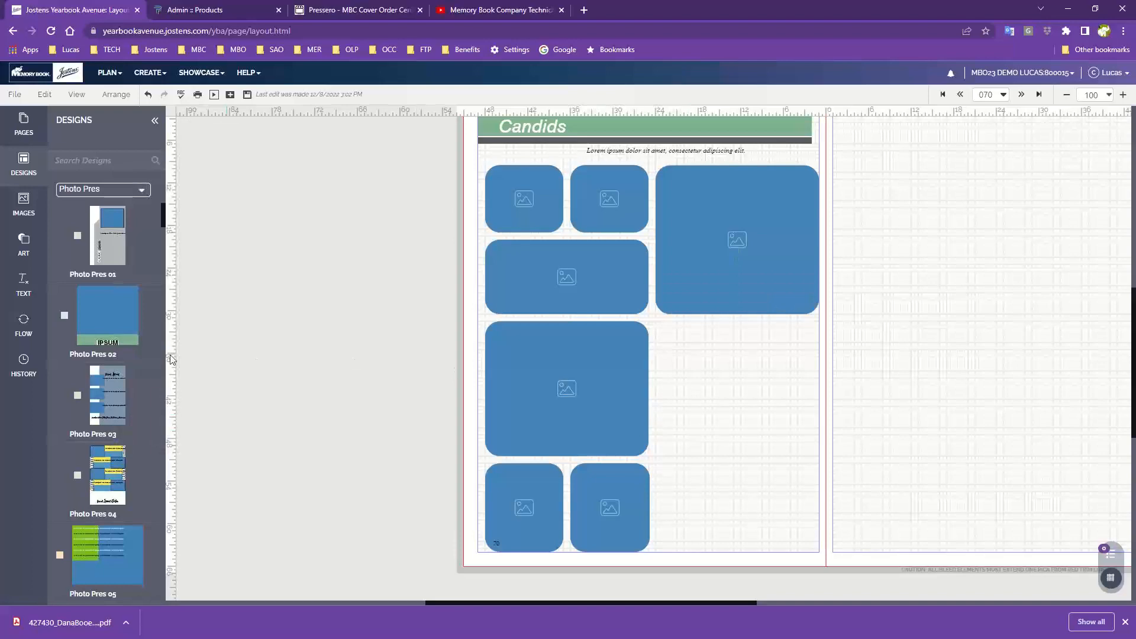
drag(110, 388, 740, 414)
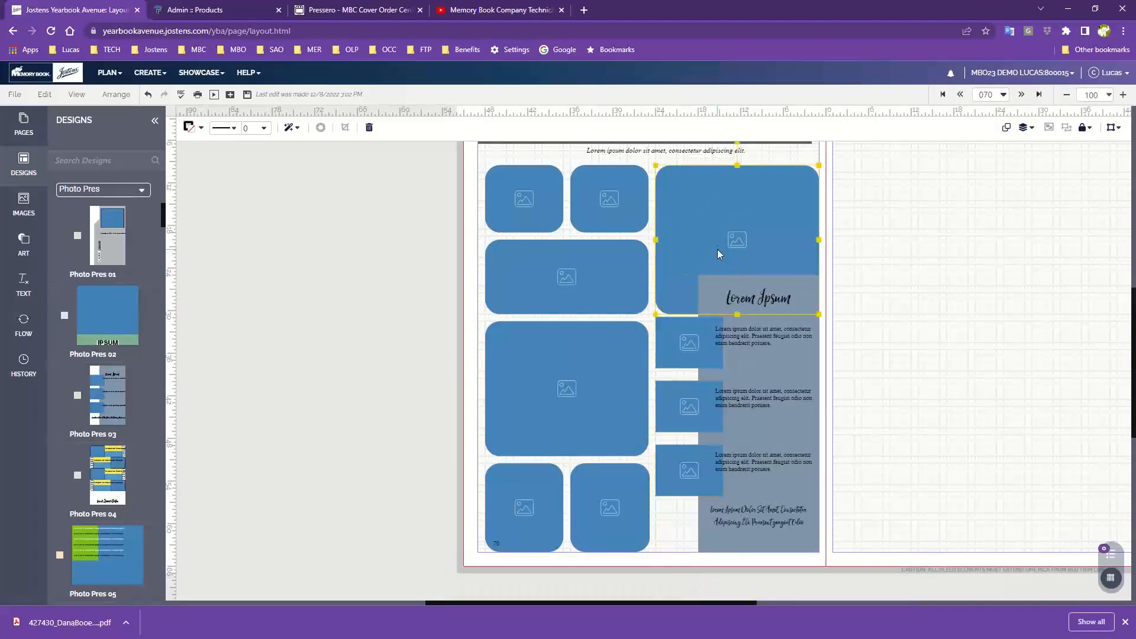
- Shorten page 070's large upper photo frame so its lower edge ends just above the Photo Pres 03 design
click(741, 297)
drag(741, 297, 741, 261)
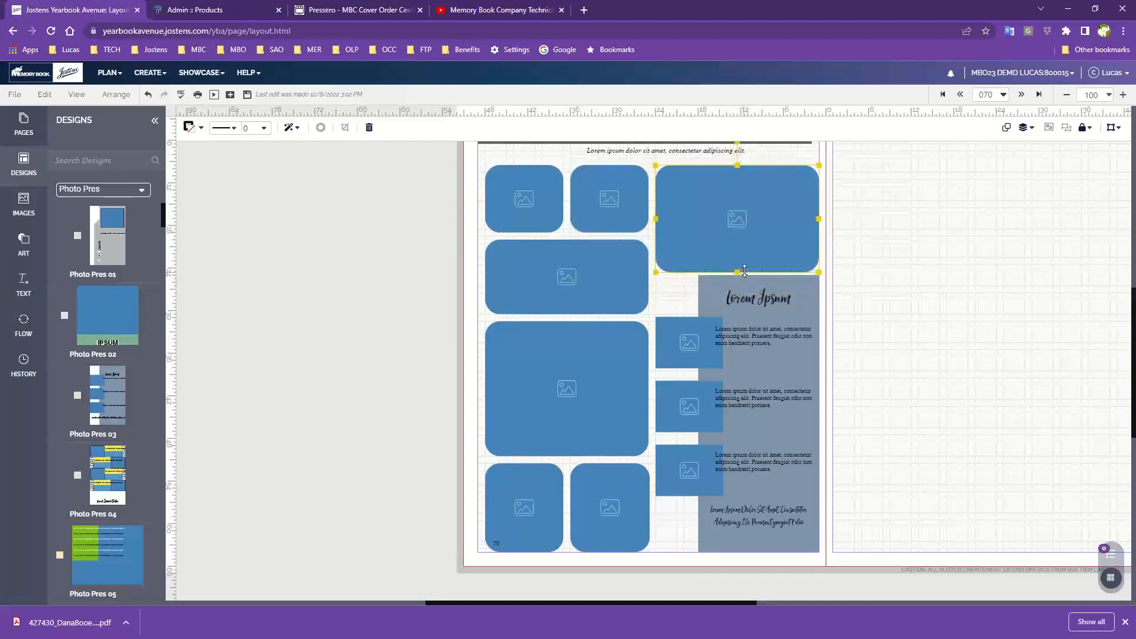
click(953, 307)
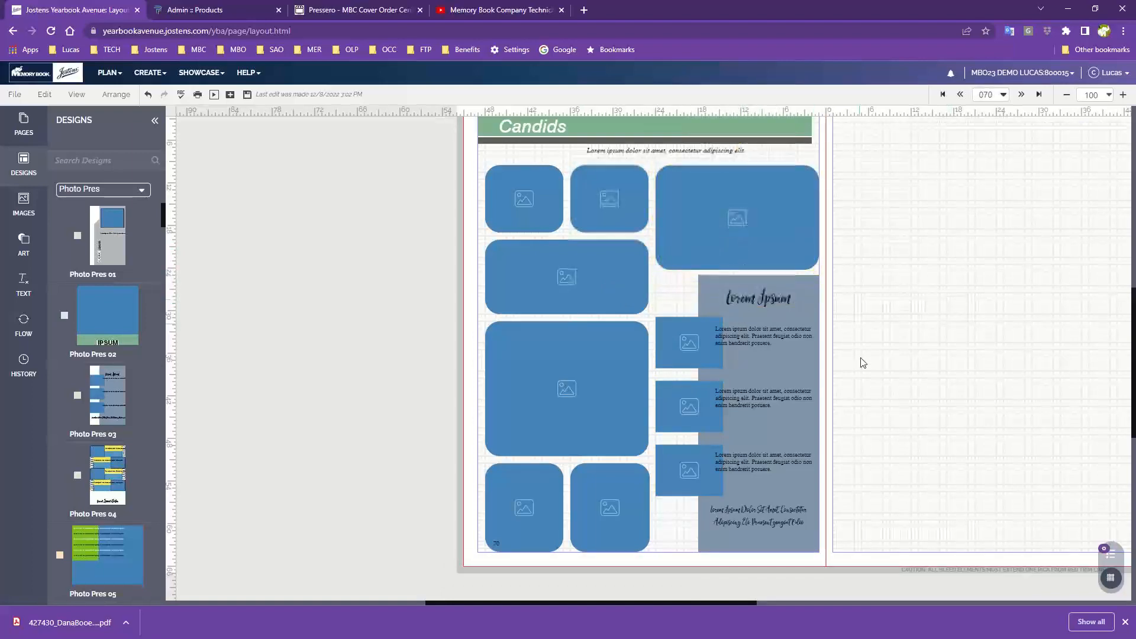
- Save the finished candids layout as a named template, using the Left Page option only
scroll(893, 454, up, 1)
scroll(876, 448, down, 1)
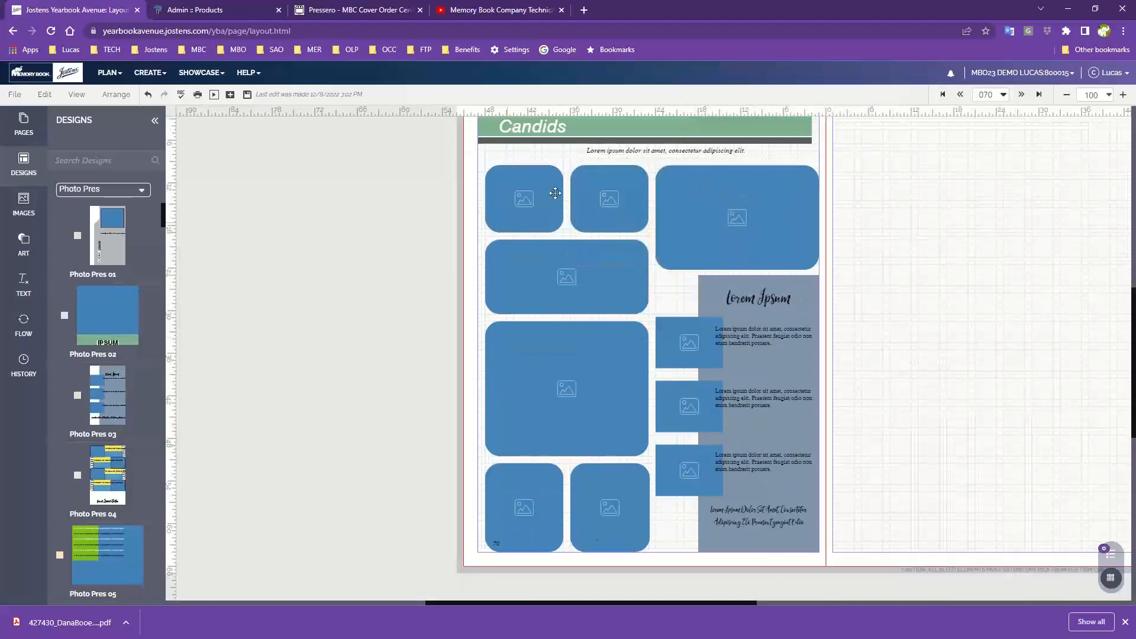
scroll(601, 359, up, 1)
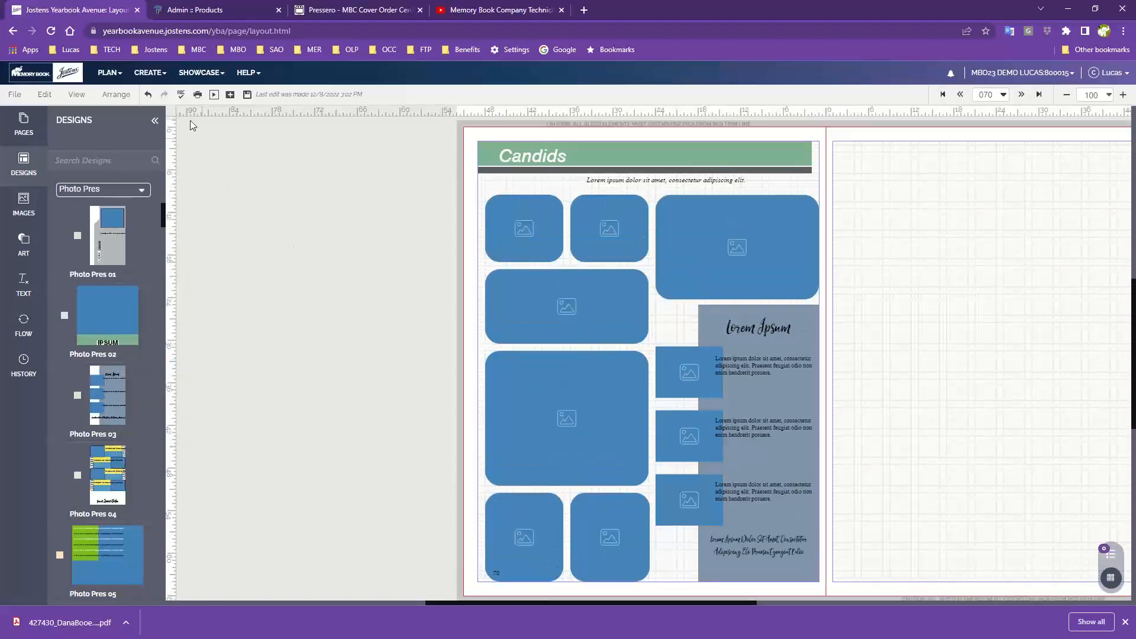
click(16, 95)
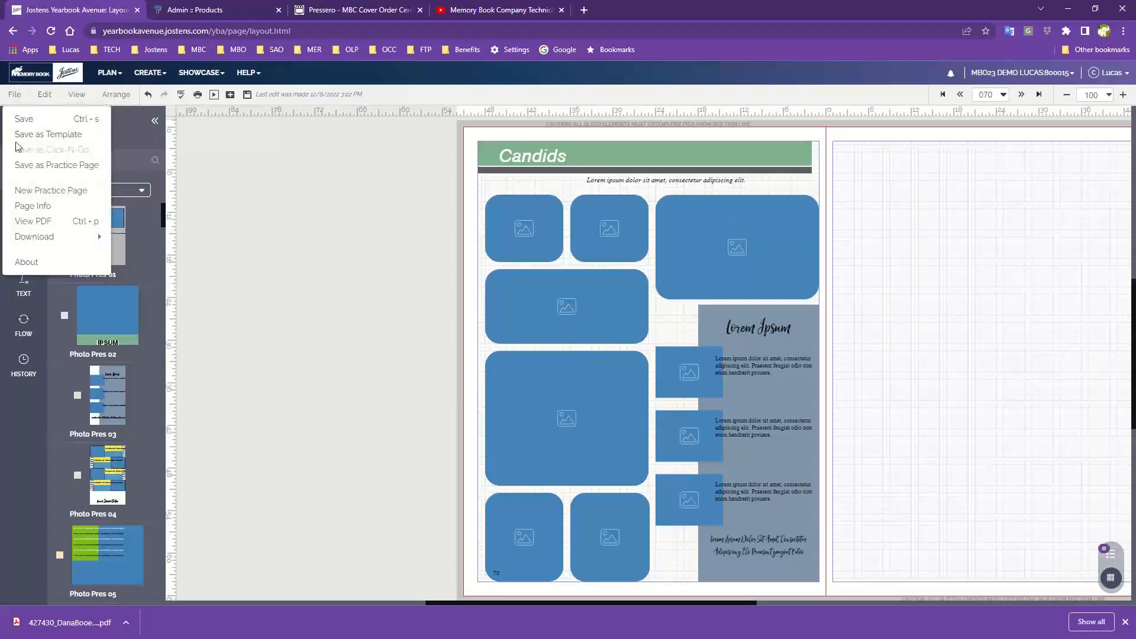
click(26, 133)
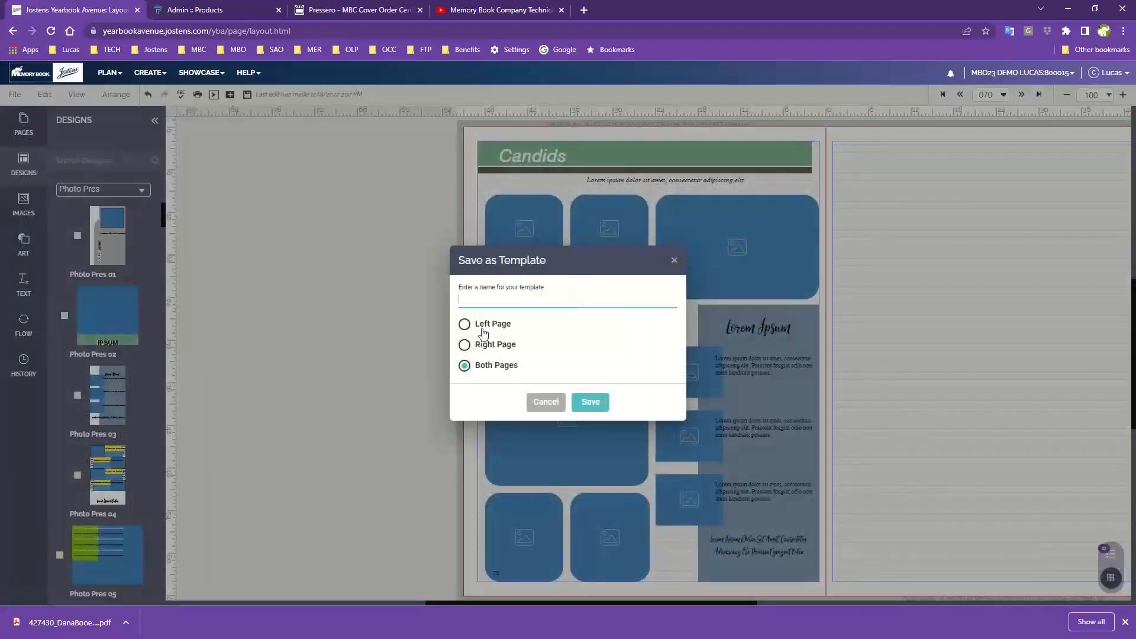
click(464, 324)
click(485, 301)
click(599, 404)
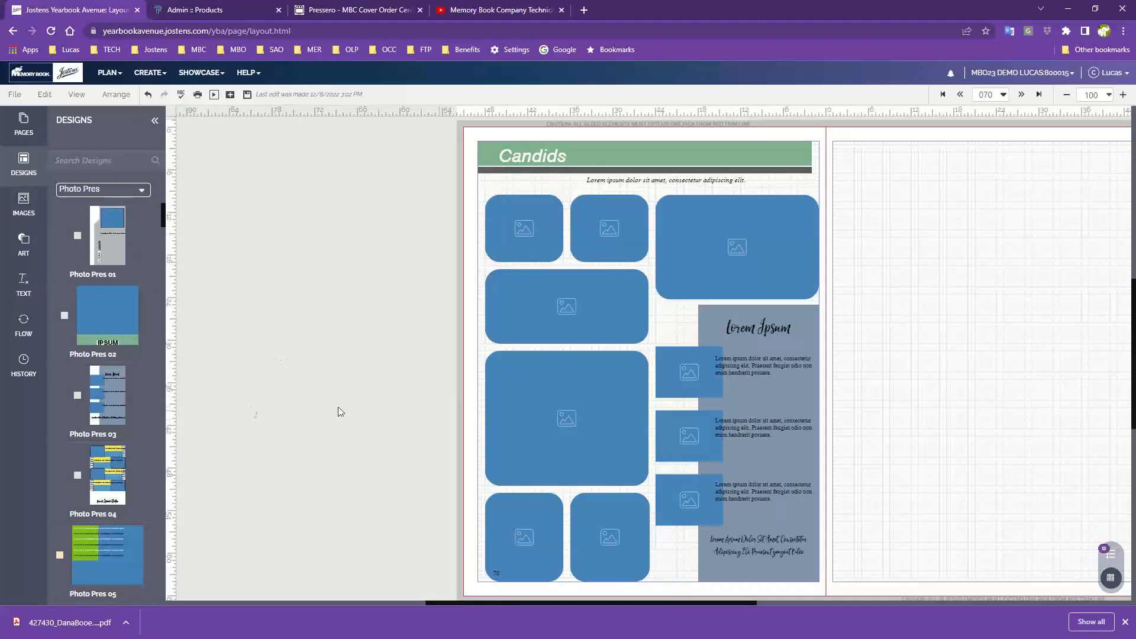
- Try the Photo Pres 04 design on the empty facing page and delete it again
drag(121, 239, 543, 205)
drag(120, 446, 935, 321)
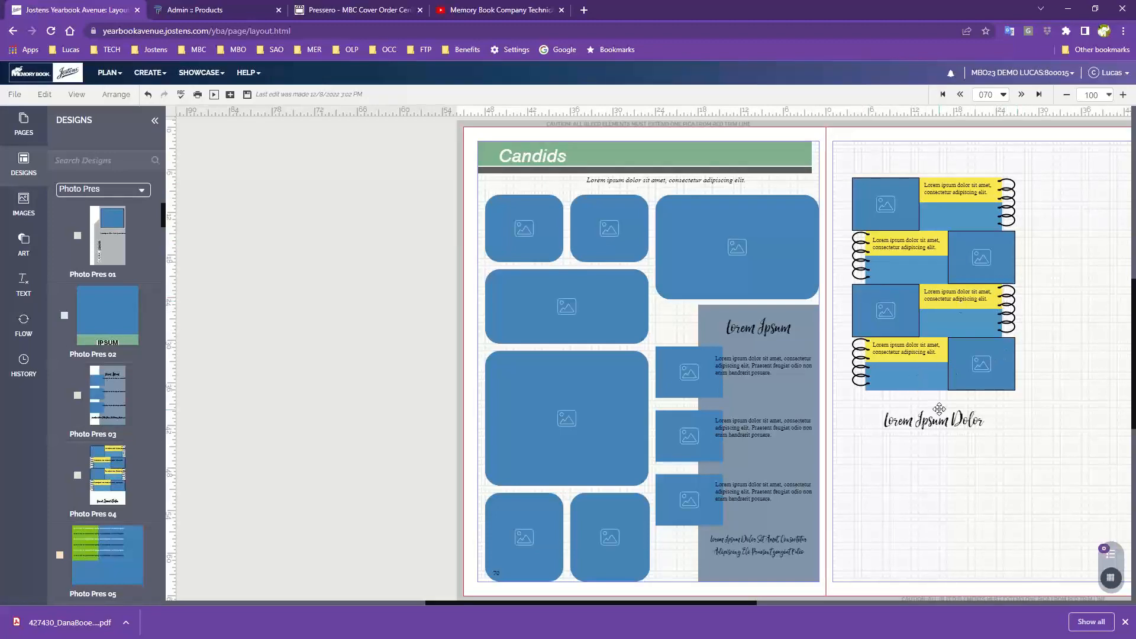
click(978, 310)
key(Delete)
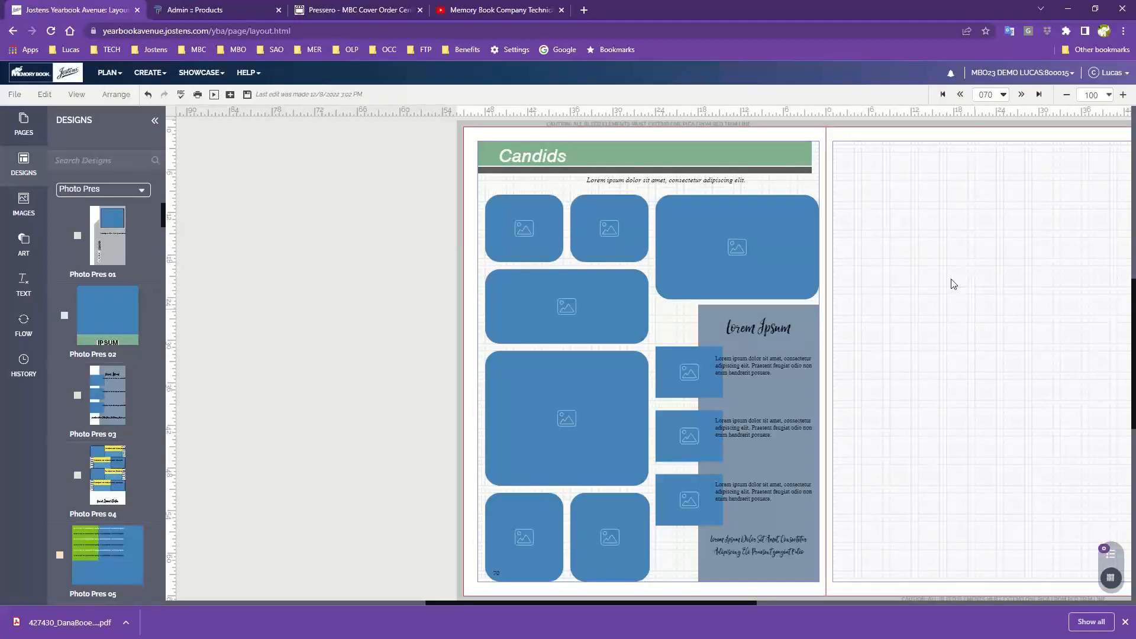
- Fill page 070's large upper frame with the activity candids photo of the girl writing at her desk
click(22, 203)
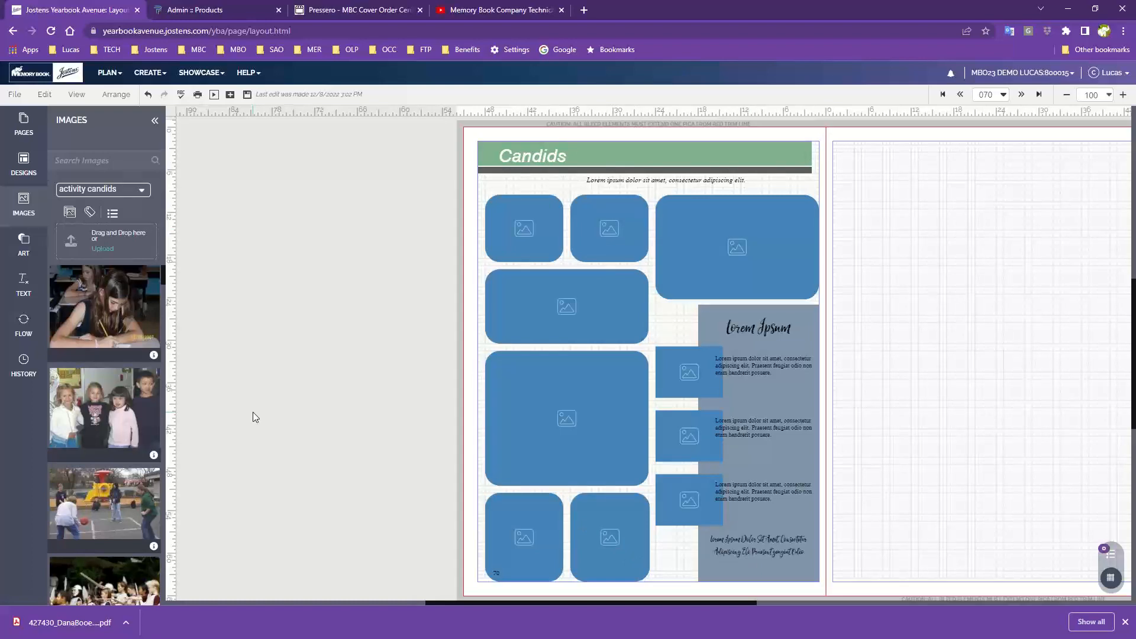
drag(107, 303, 738, 253)
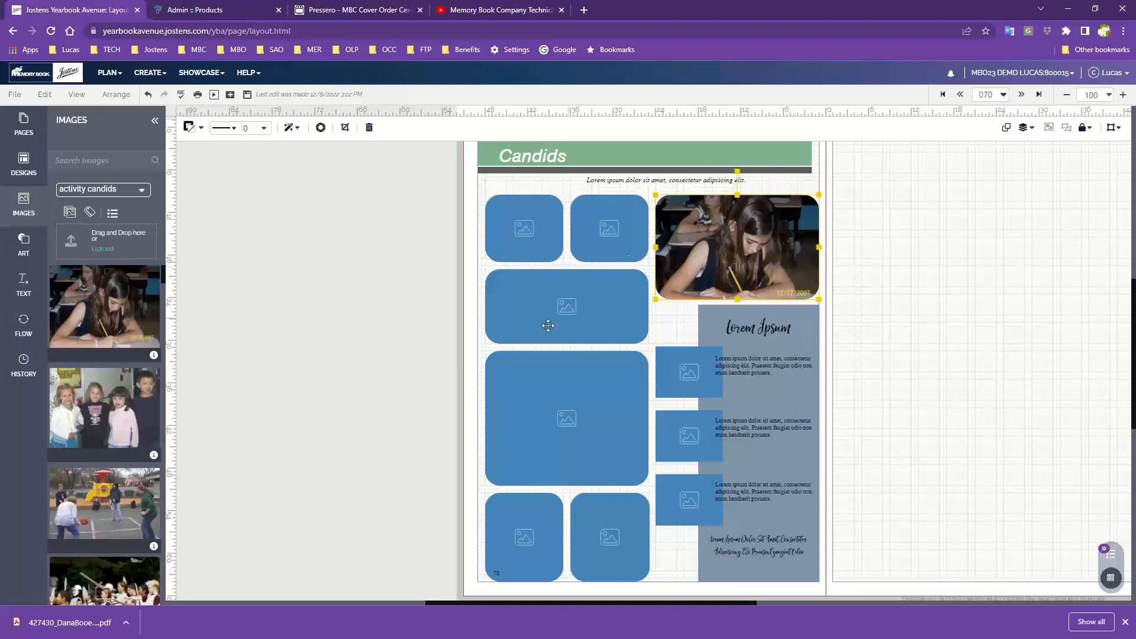
- Try to fill page 070's largest left-hand frame with a group photo of students from the activity candids images
scroll(83, 437, down, 3)
scroll(83, 437, down, 5)
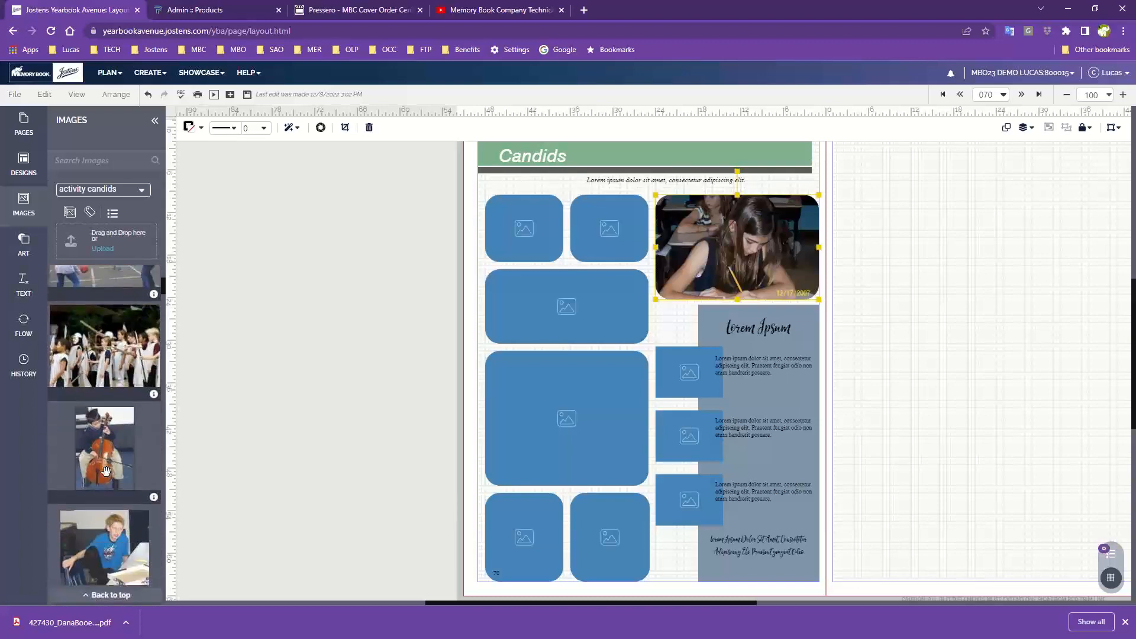
scroll(113, 504, down, 4)
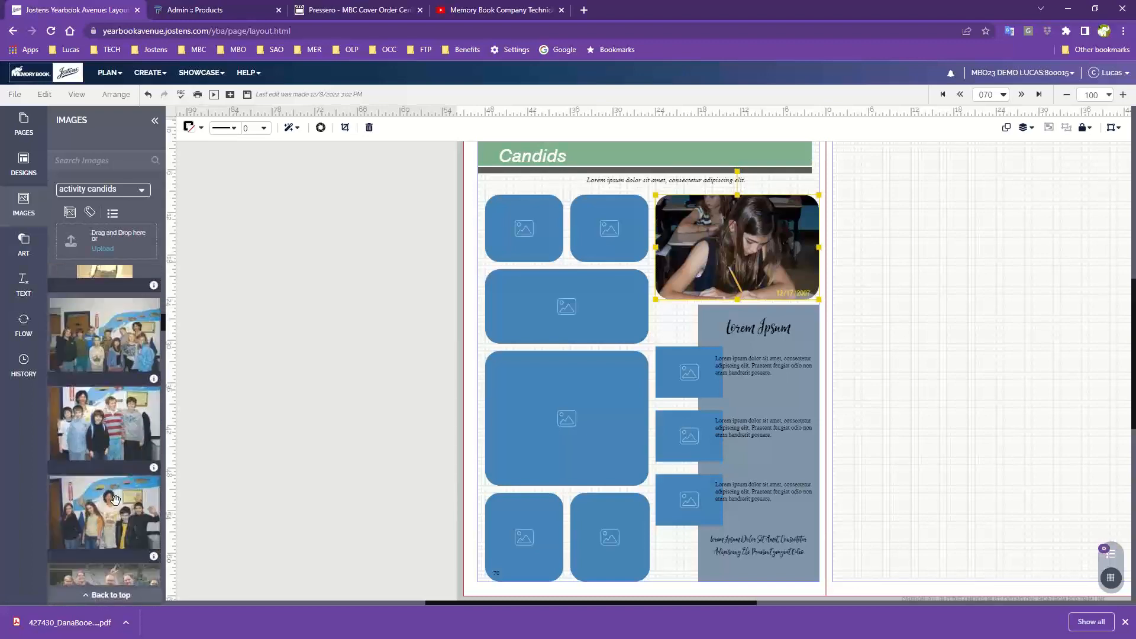
mouse_move(110, 434)
mouse_down()
mouse_move(630, 470)
mouse_move(638, 549)
mouse_move(110, 389)
mouse_move(114, 441)
mouse_up()
drag(108, 516, 576, 439)
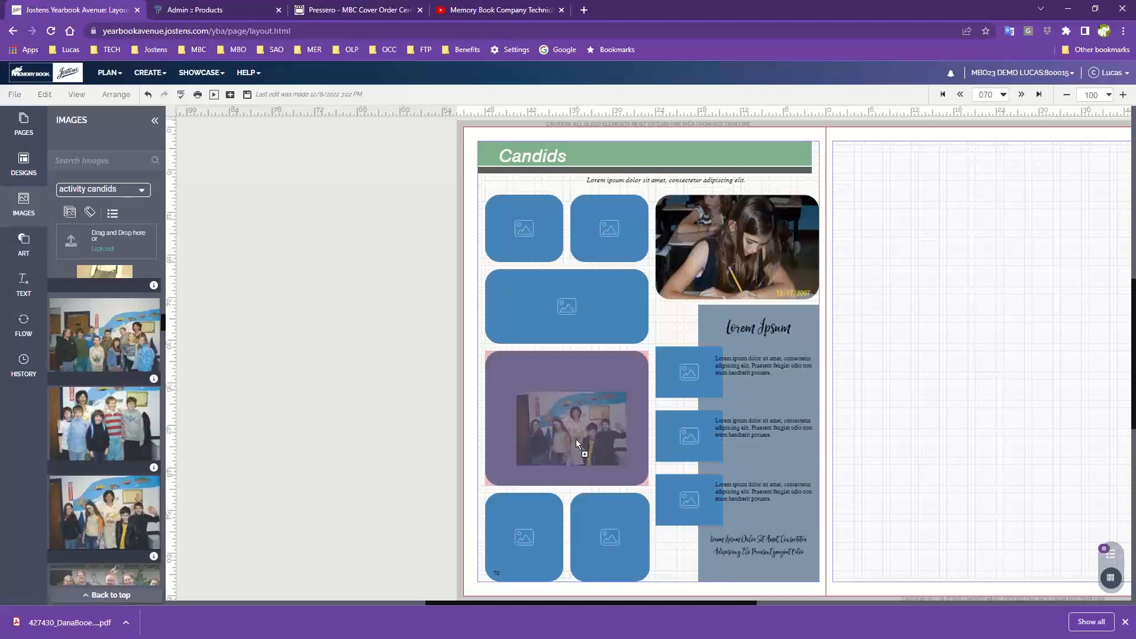
drag(577, 440, 574, 439)
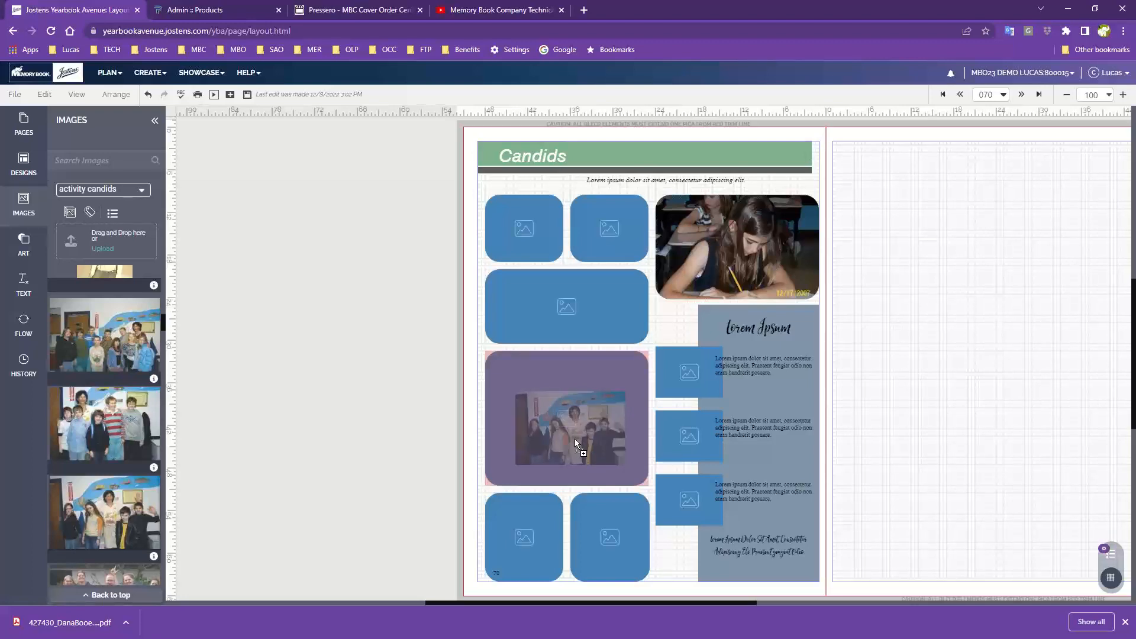
mouse_move(574, 438)
mouse_down()
mouse_move(516, 416)
mouse_move(606, 424)
mouse_move(574, 464)
mouse_move(588, 431)
mouse_move(563, 432)
mouse_up()
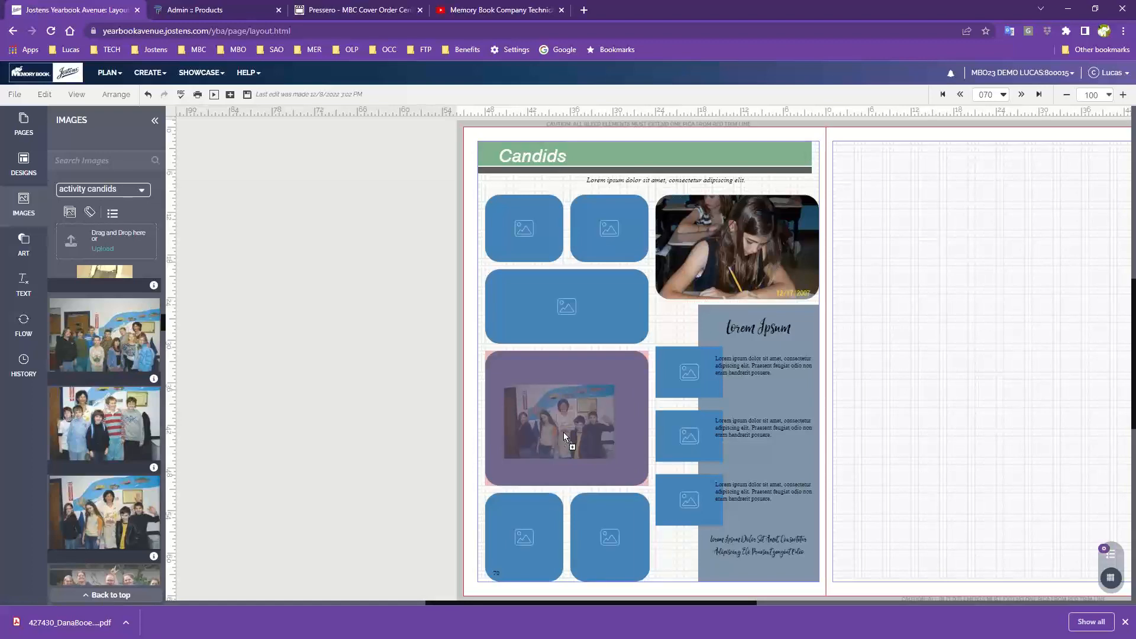
mouse_move(564, 432)
mouse_down()
mouse_move(524, 509)
mouse_move(530, 418)
mouse_move(597, 359)
mouse_move(591, 402)
mouse_move(571, 325)
mouse_move(584, 419)
mouse_move(562, 417)
mouse_up()
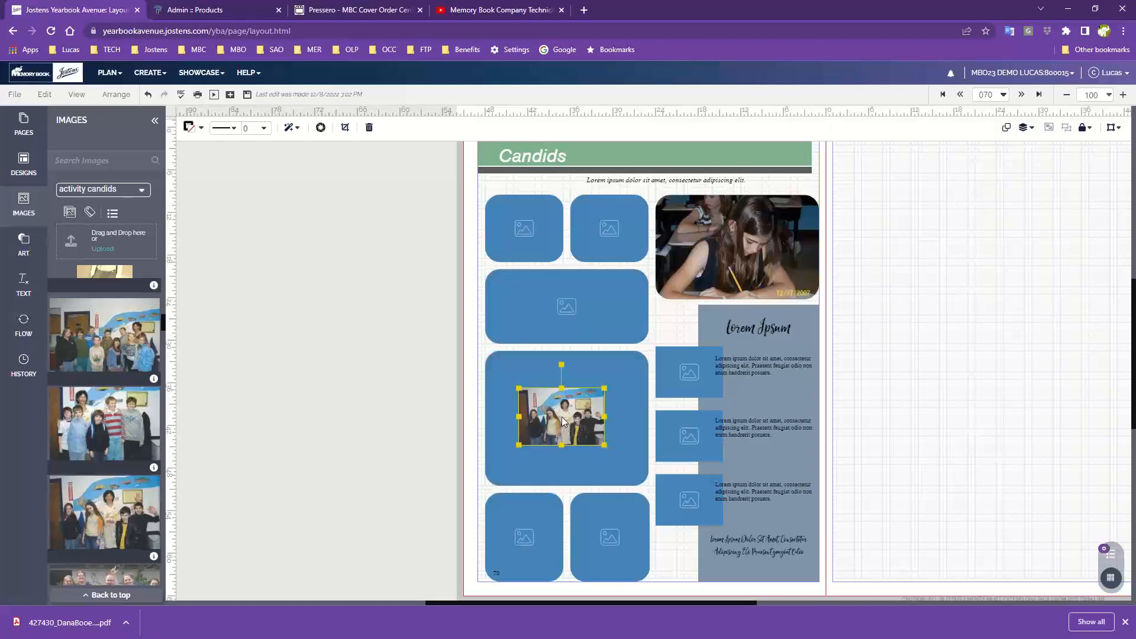
- Try to enlarge the loose group photo over its frame and move it toward the frame's upper edge
drag(604, 448, 611, 450)
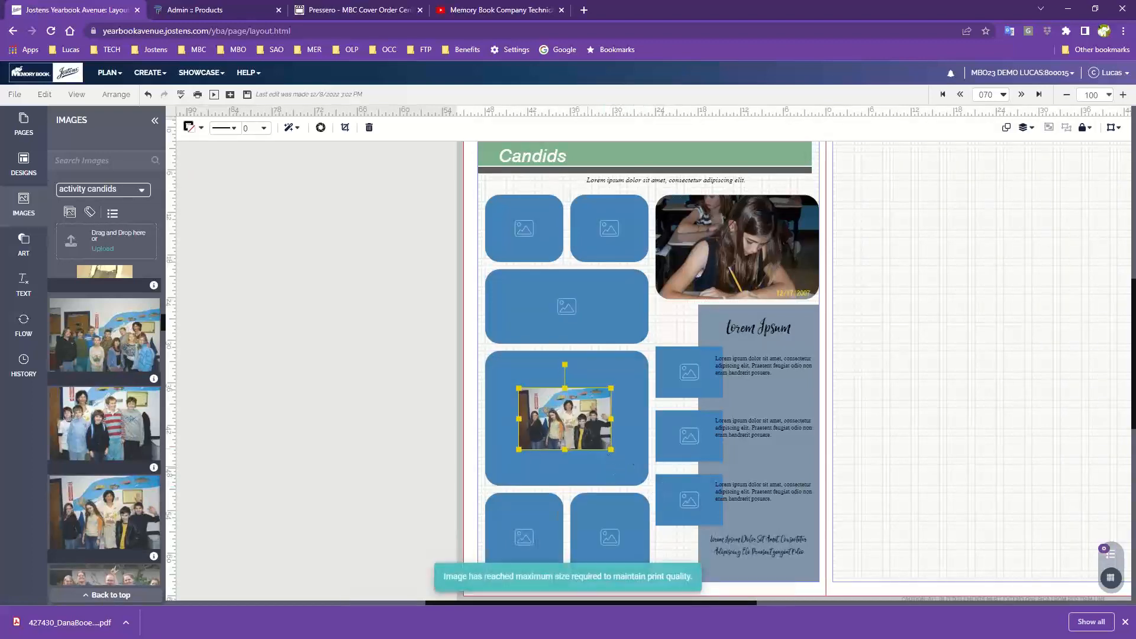
drag(610, 450, 619, 465)
drag(567, 422, 570, 392)
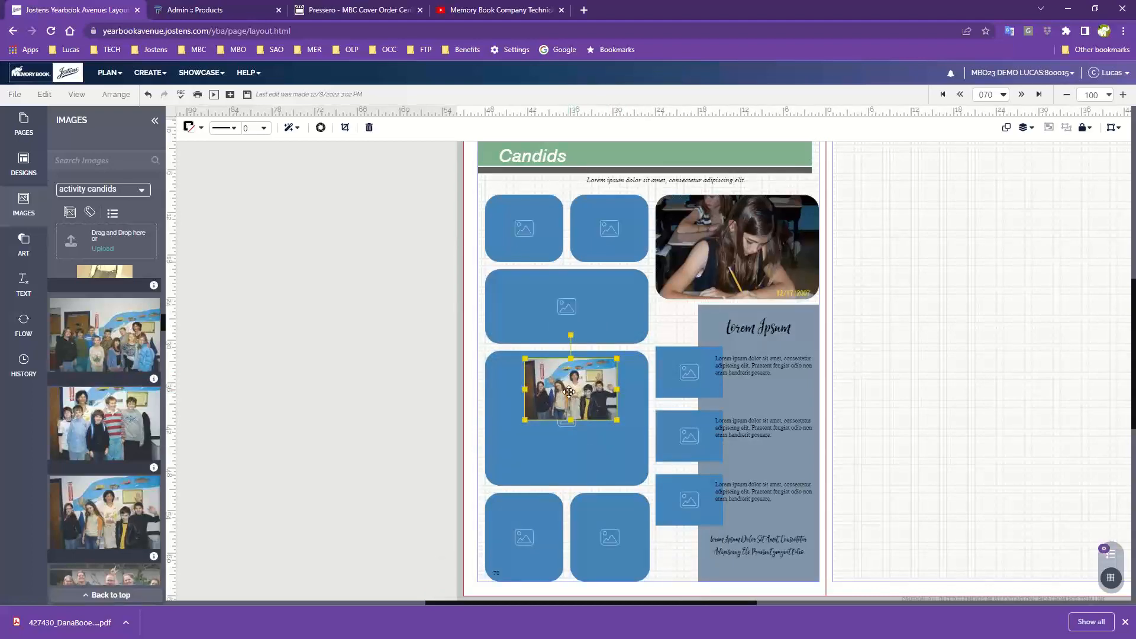
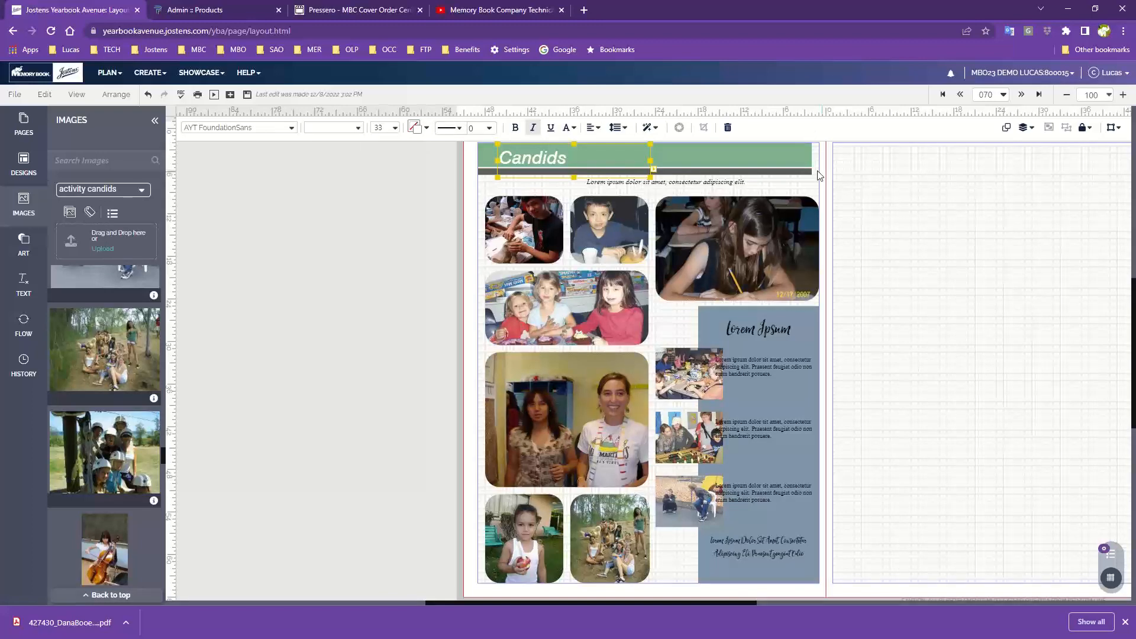
- Change the fill of the green bar behind the "Candids" headline to the dark purple from the Classic colors
click(808, 170)
scroll(743, 188, up, 1)
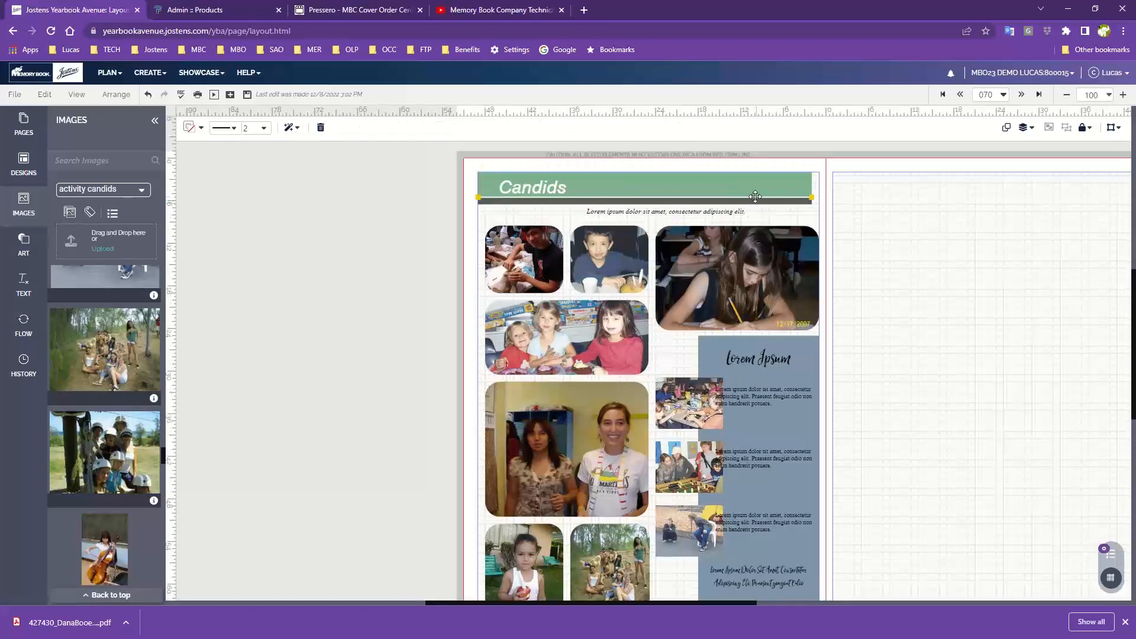
click(757, 189)
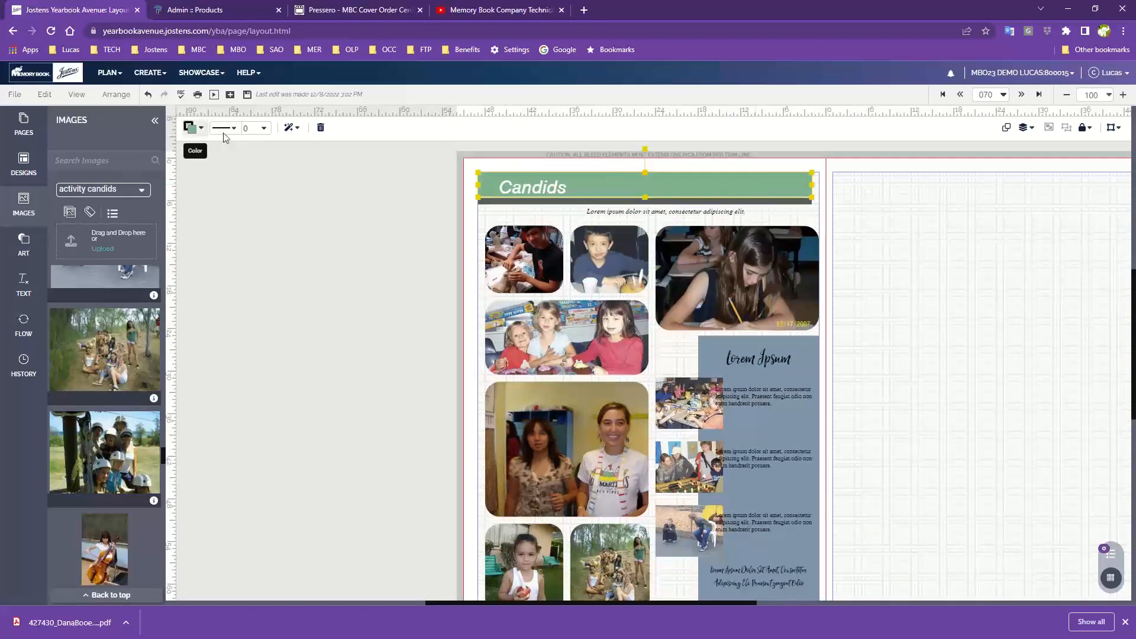
click(191, 128)
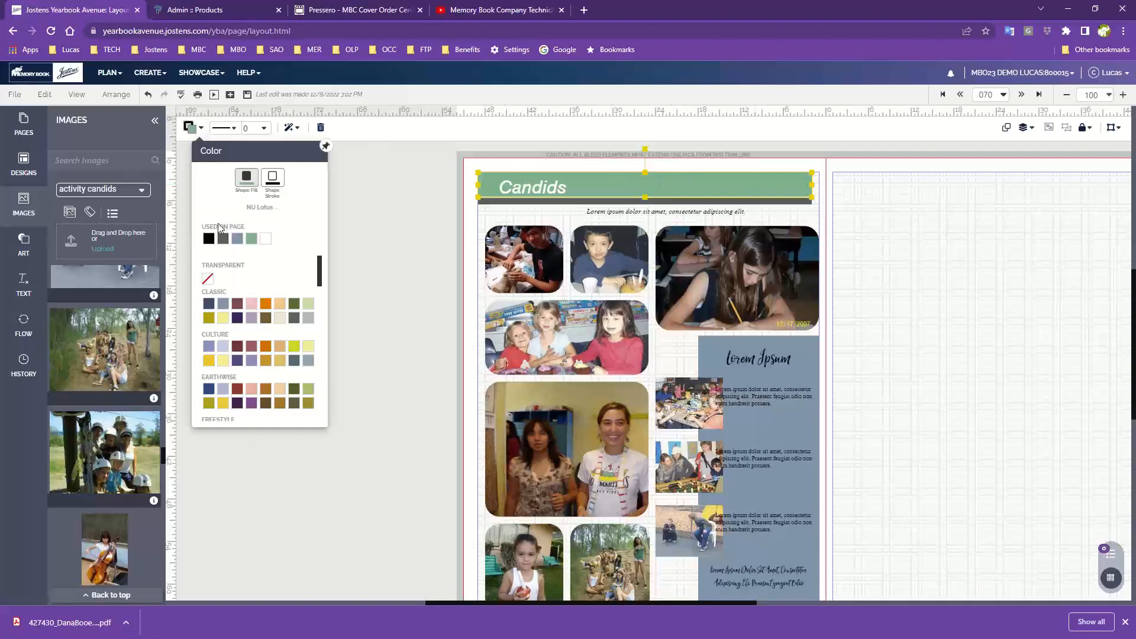
click(236, 318)
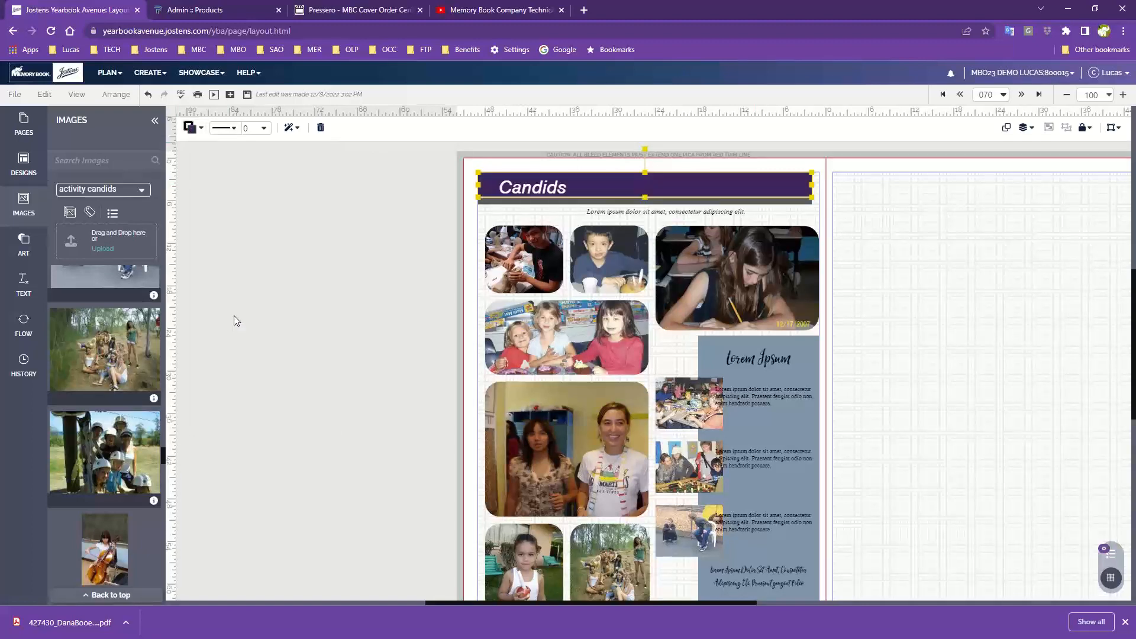
click(290, 287)
- Change the fill of the thin charcoal bar beneath the "Candids" headline to the light green from the Classic colors
click(752, 202)
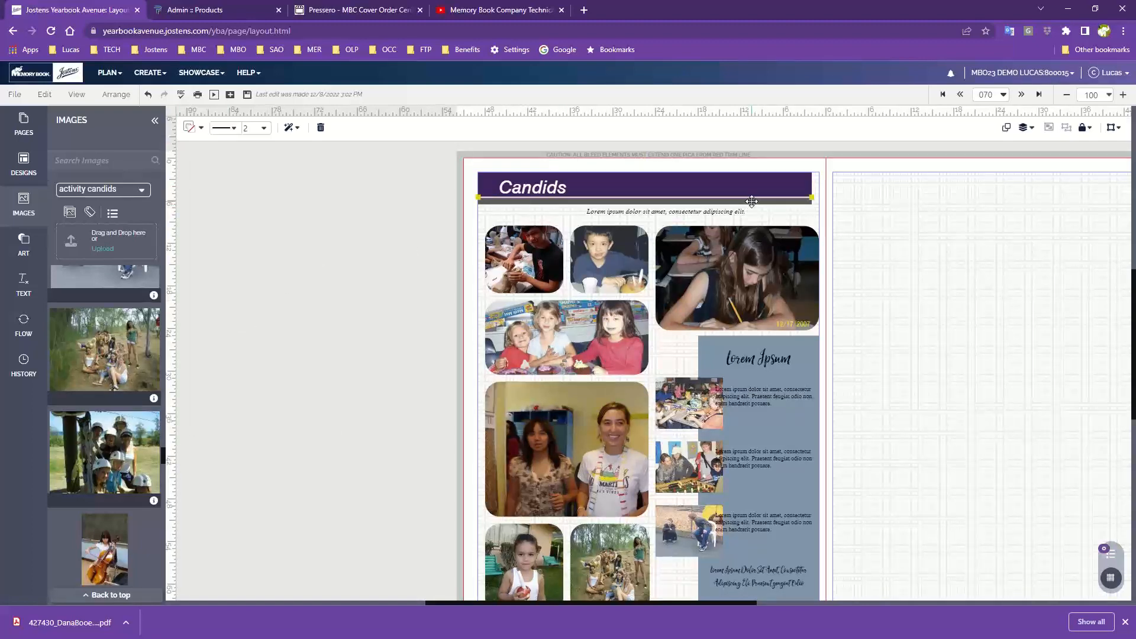
click(190, 129)
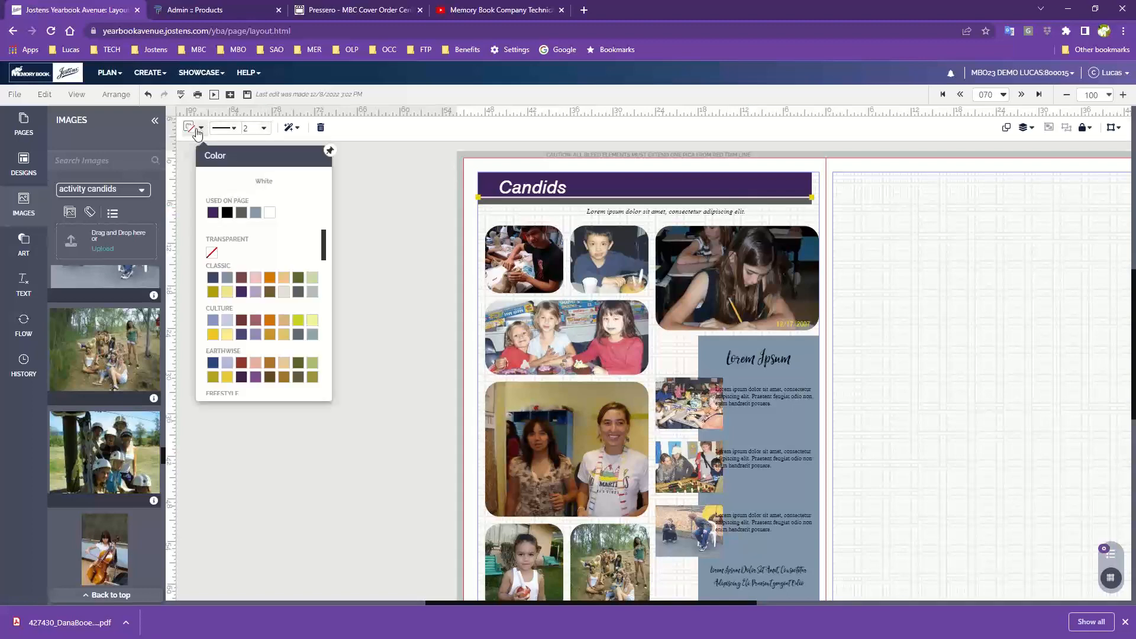
click(531, 201)
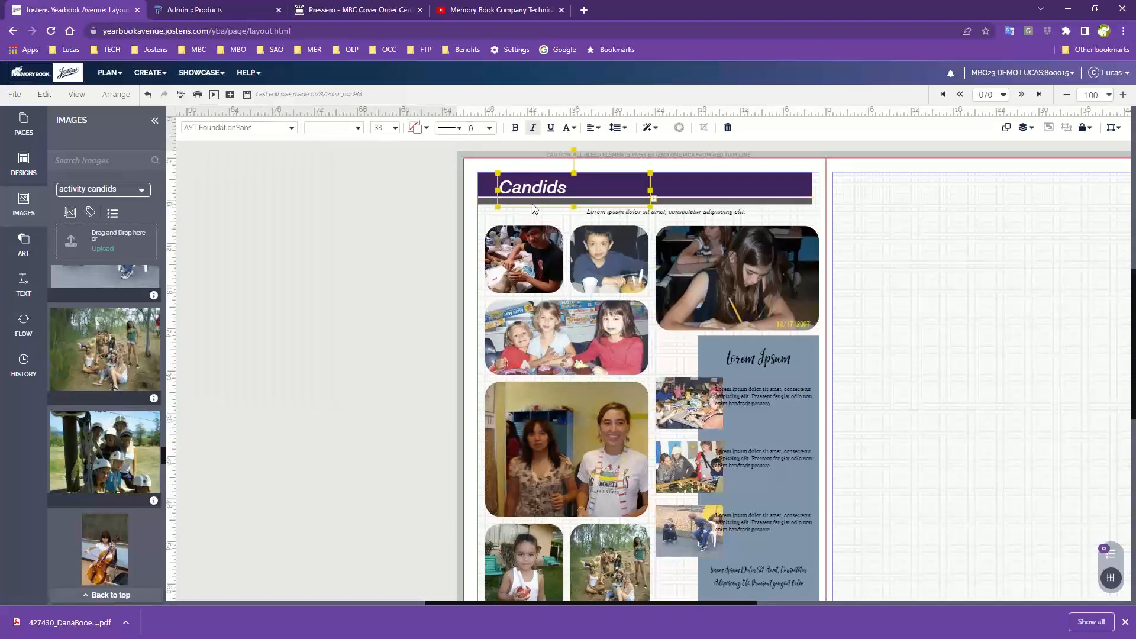
click(701, 202)
click(190, 128)
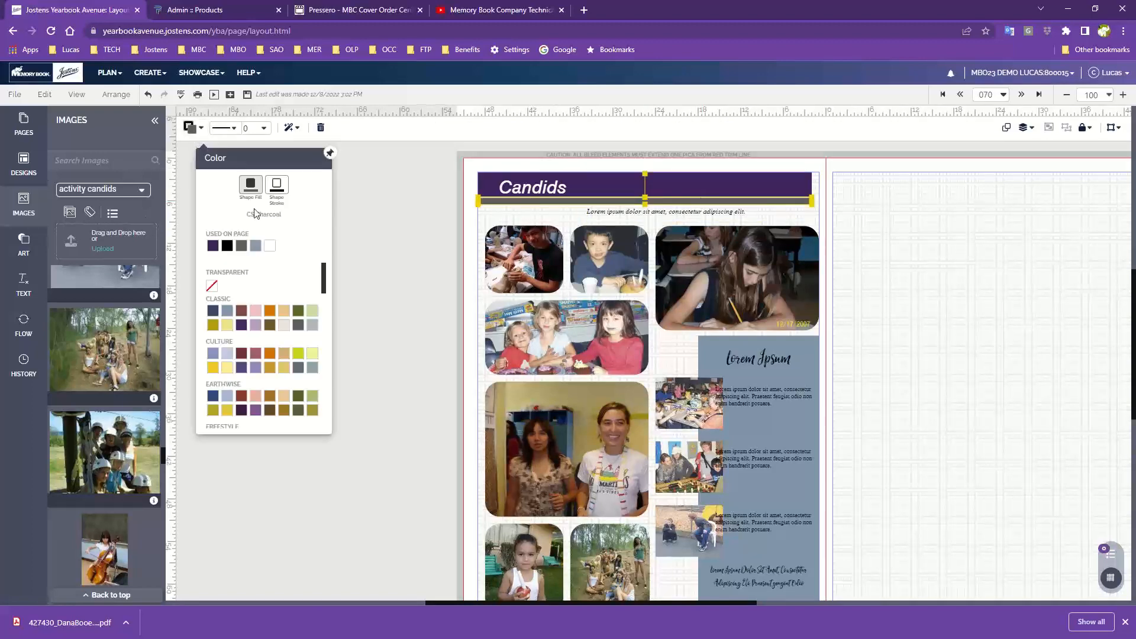
click(312, 311)
click(343, 272)
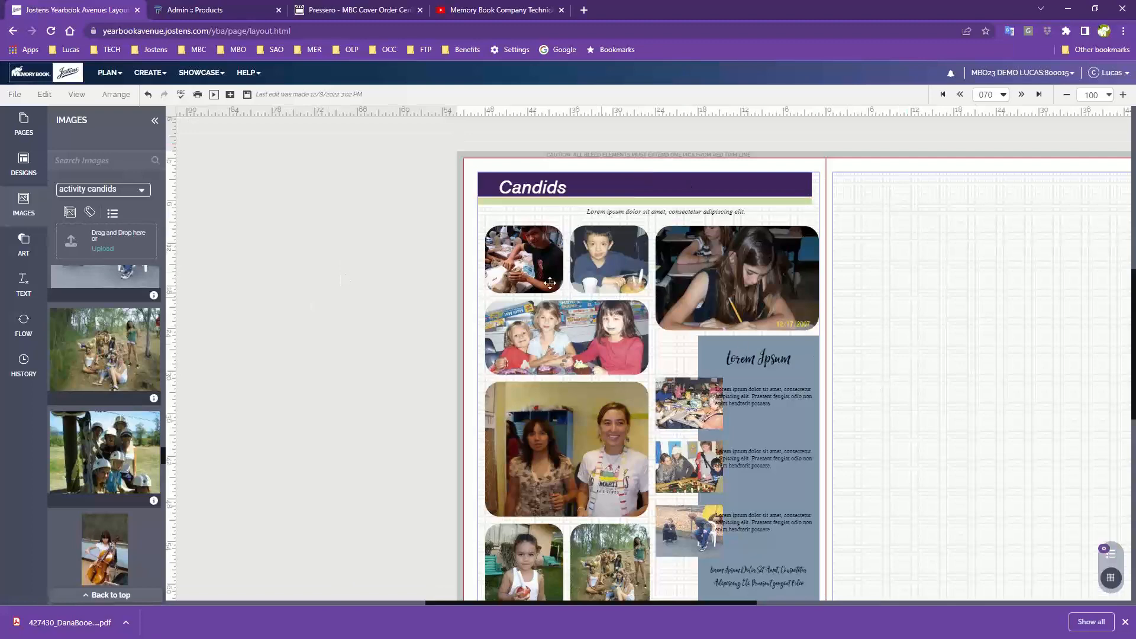
- Try 1 pt and 9 pt borders on the large photo of the girl writing, and settle on 2 pt
click(514, 261)
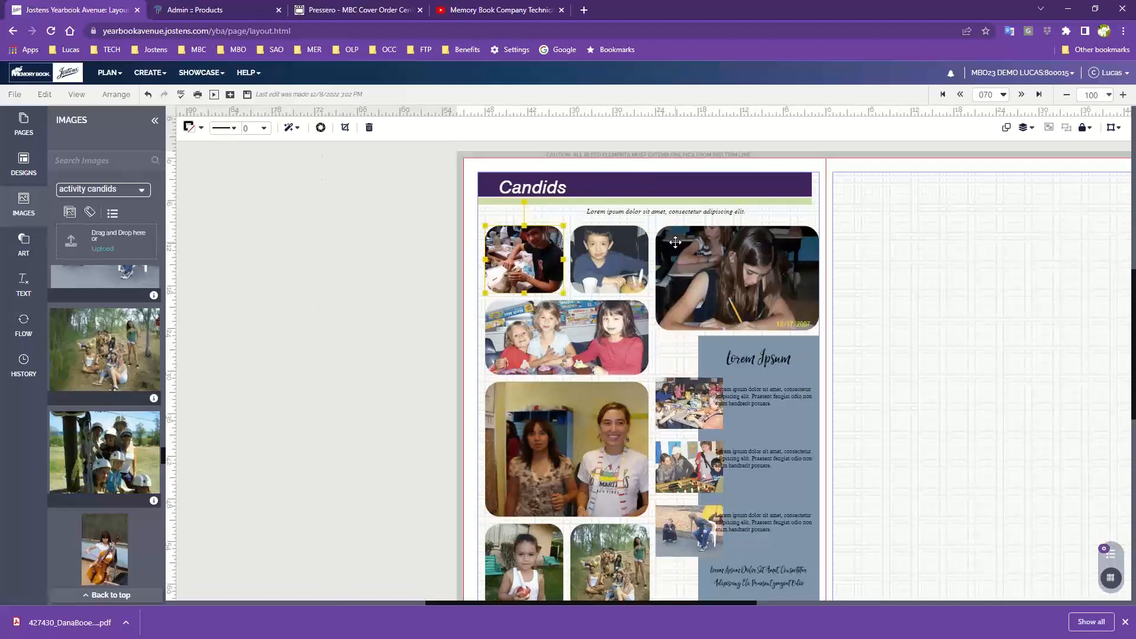
click(675, 242)
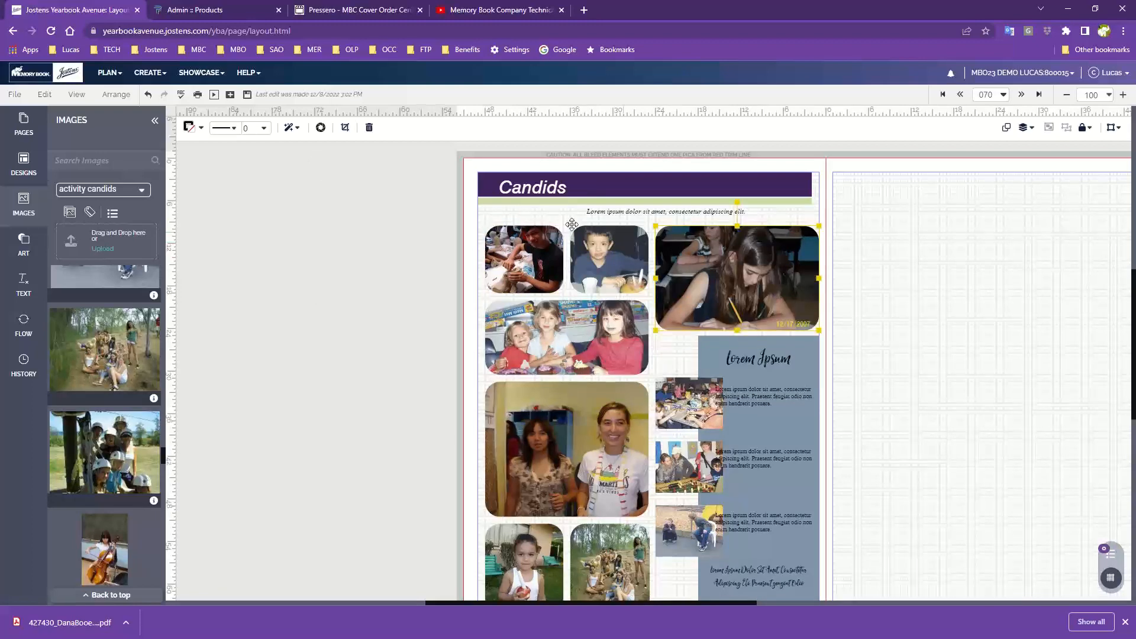
click(264, 129)
click(294, 241)
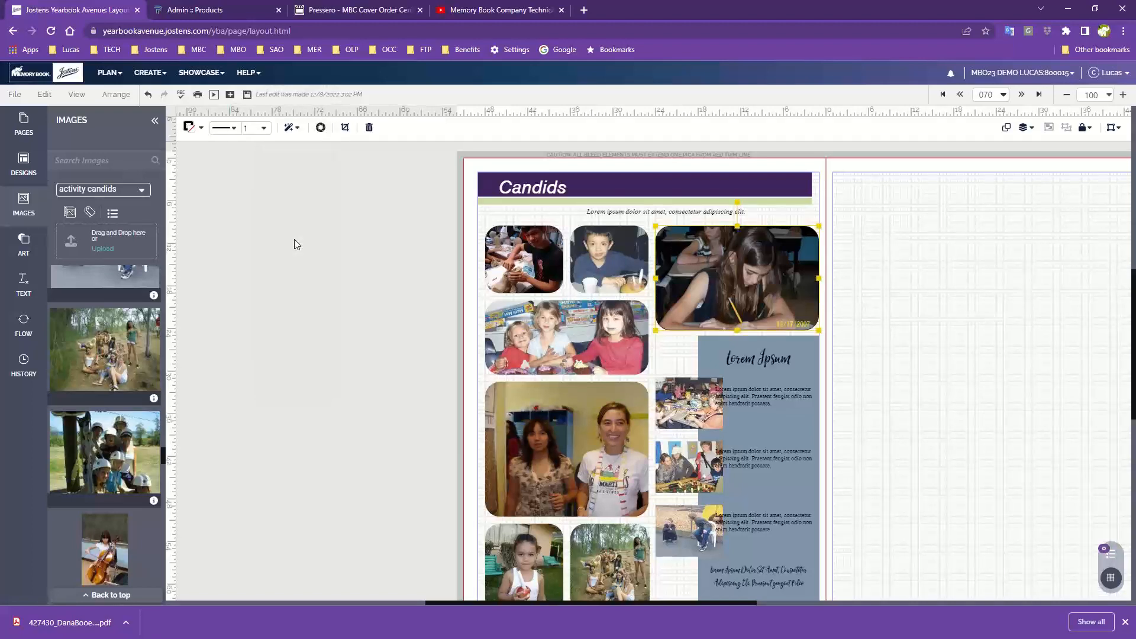
click(264, 128)
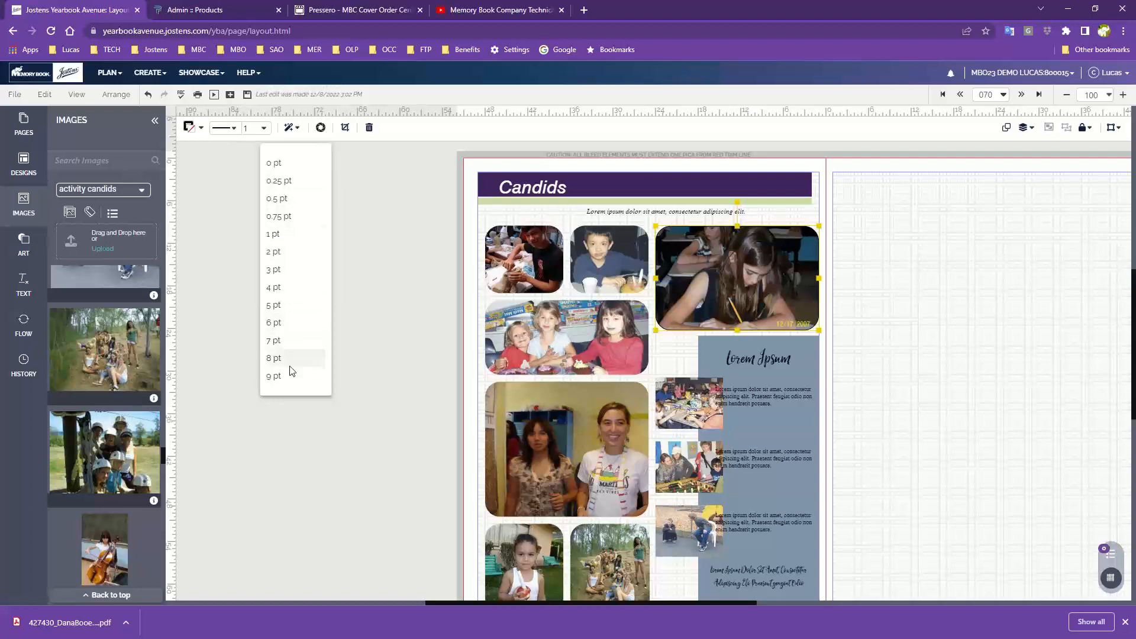
click(294, 380)
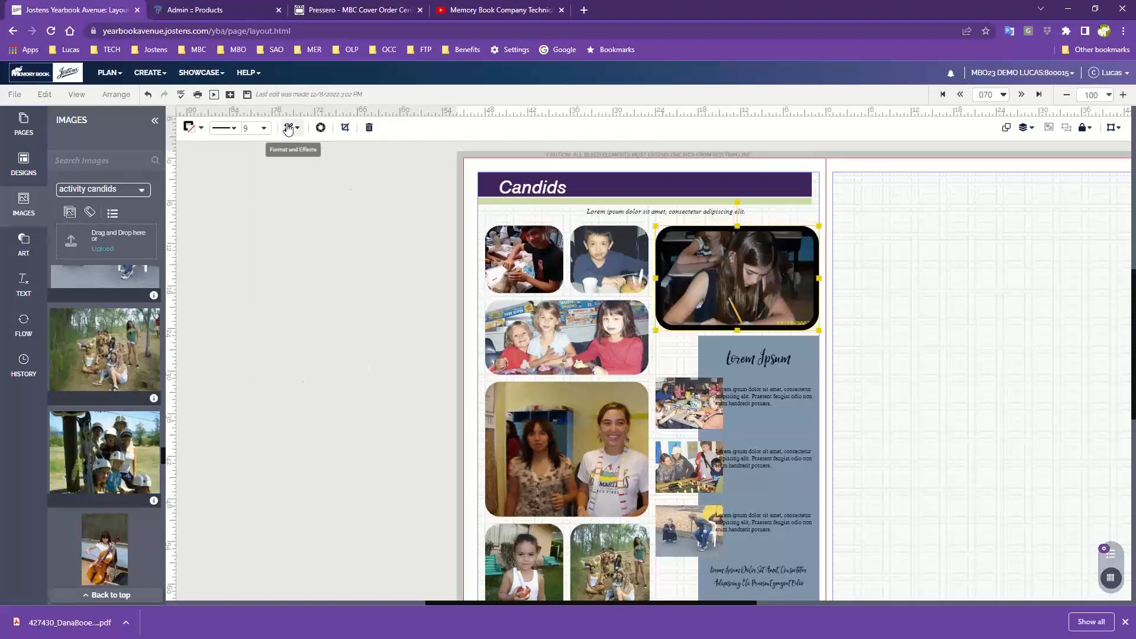
click(264, 128)
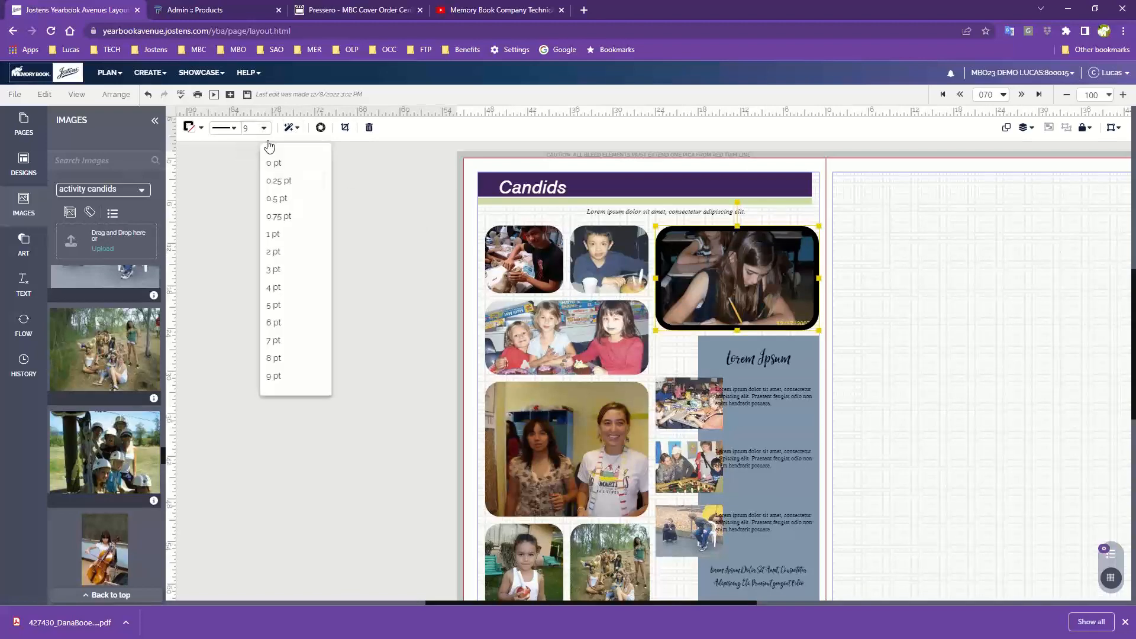
click(290, 254)
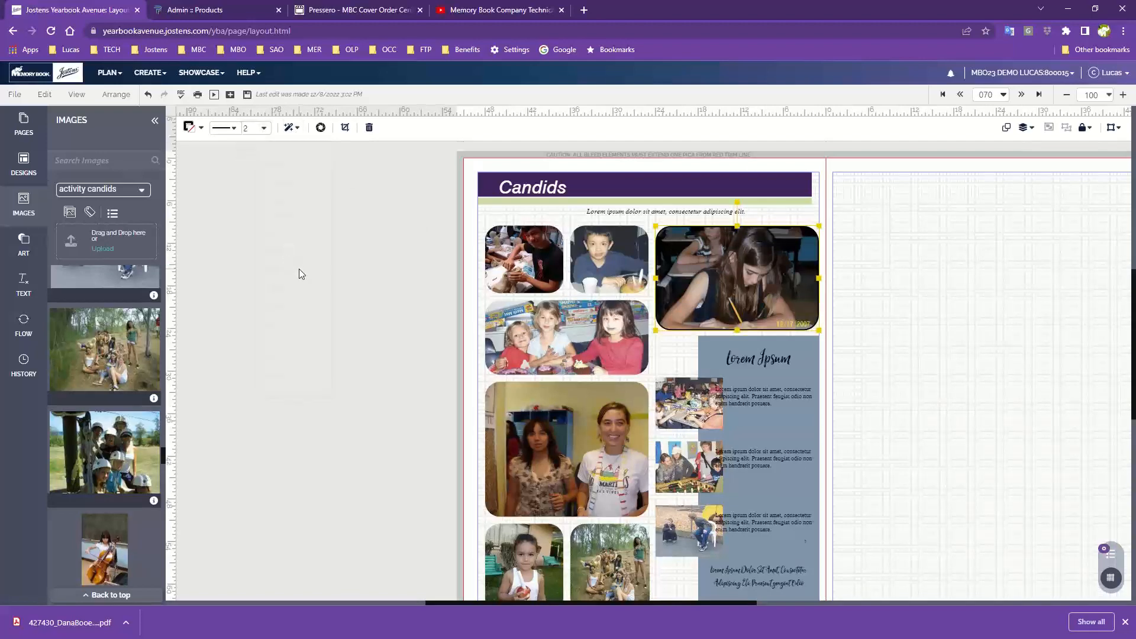
- Try a 2 pt border on the page's images by selecting them all at once, and undo it
scroll(300, 270, down, 2)
scroll(299, 270, up, 1)
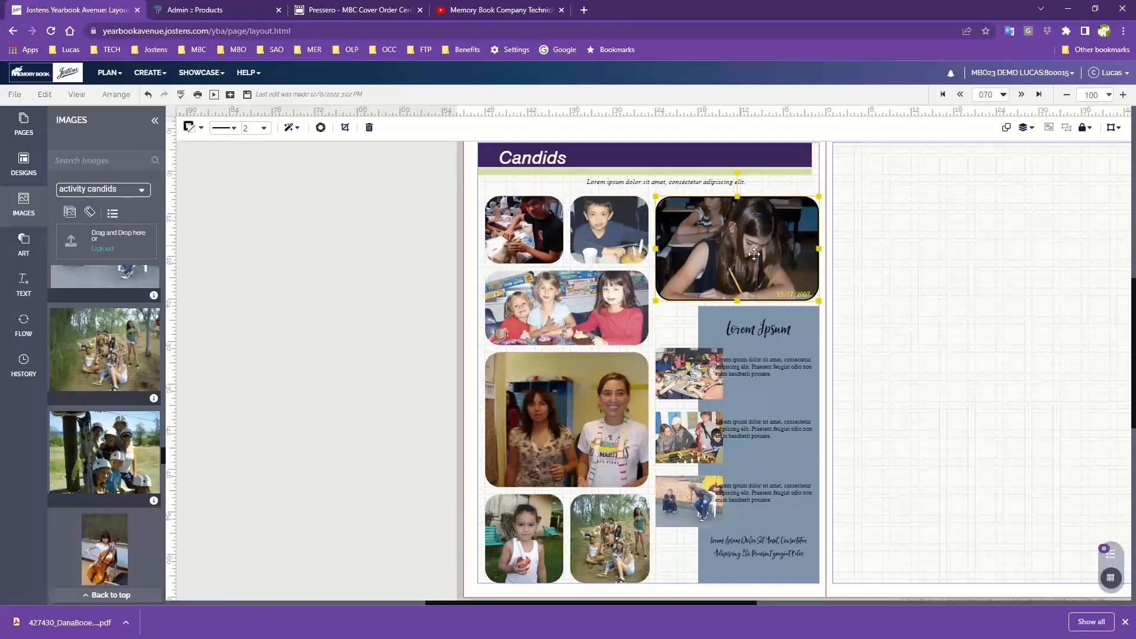
click(42, 96)
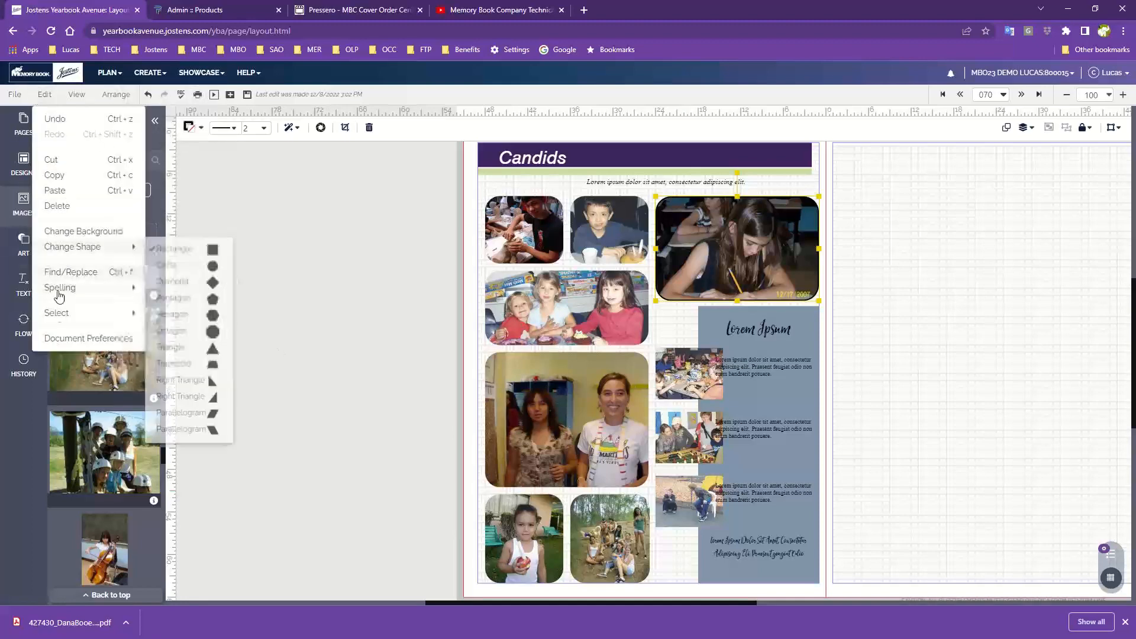
mouse_move(58, 318)
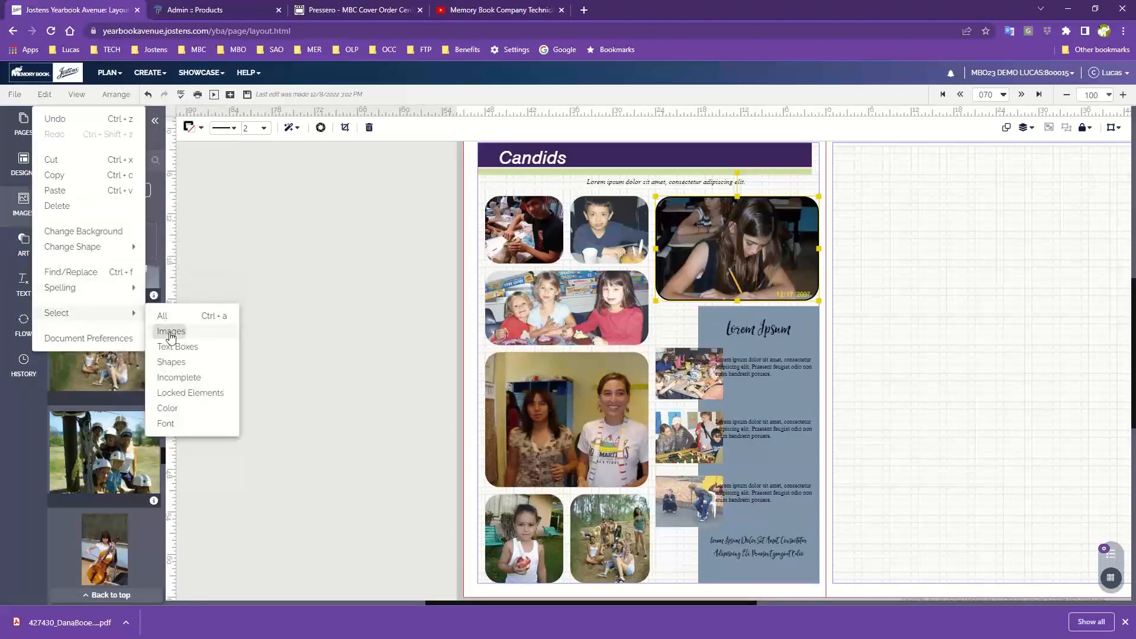
click(170, 331)
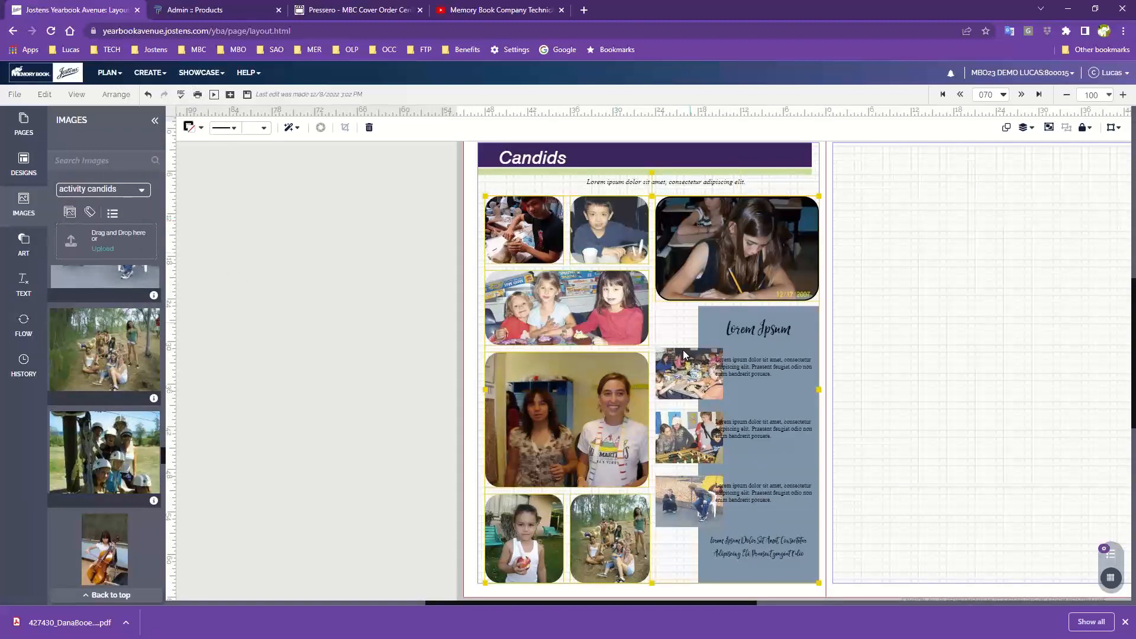
click(264, 128)
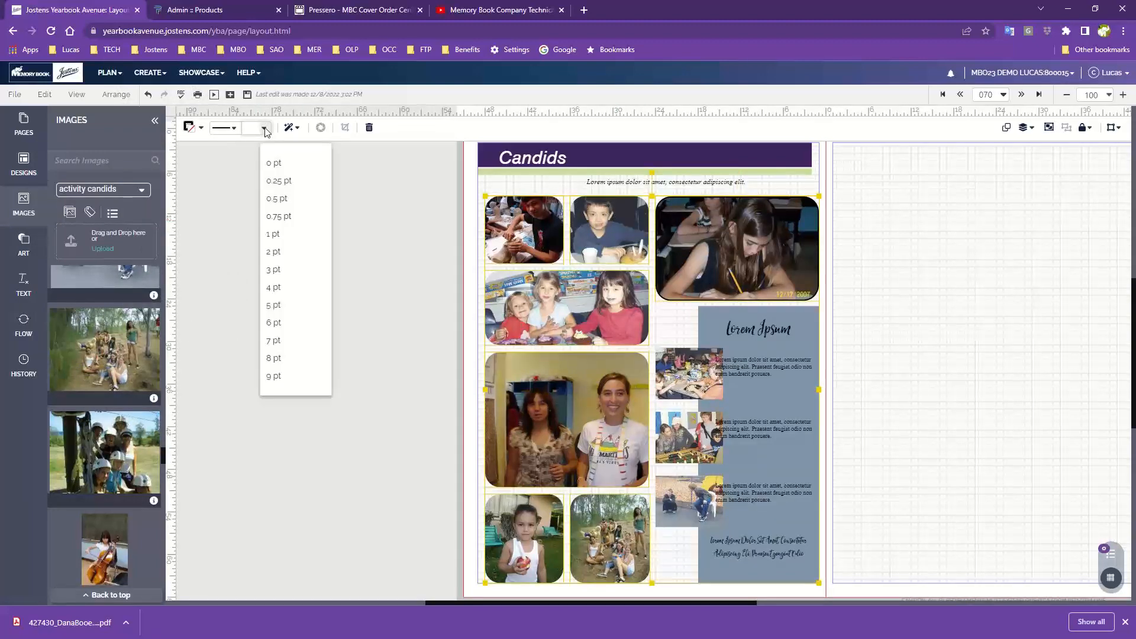
click(290, 252)
click(289, 253)
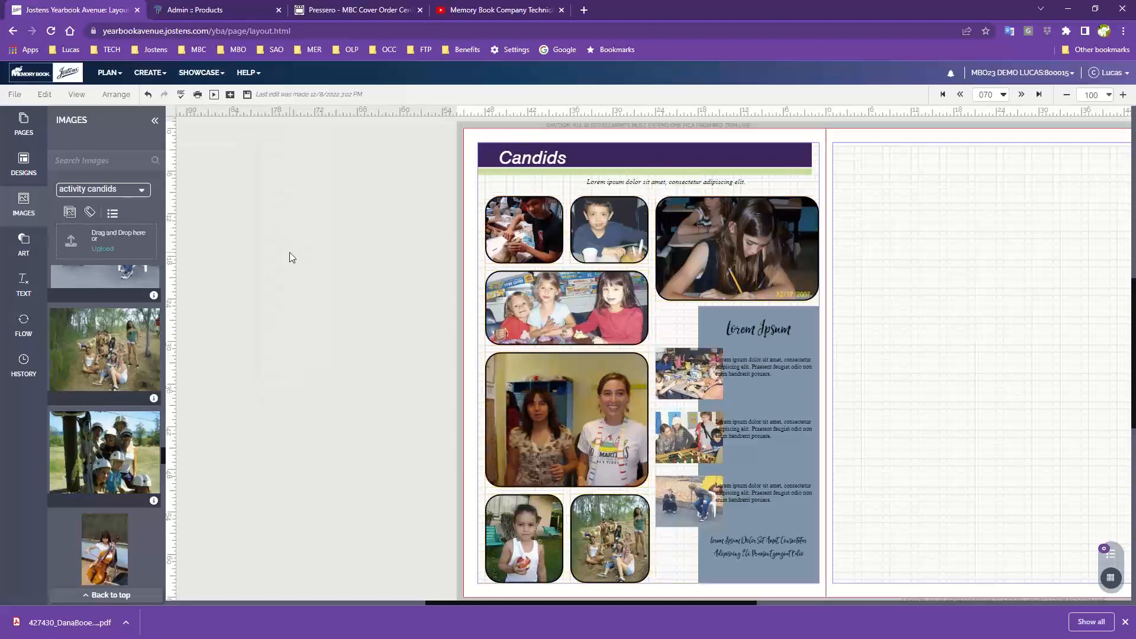
click(747, 385)
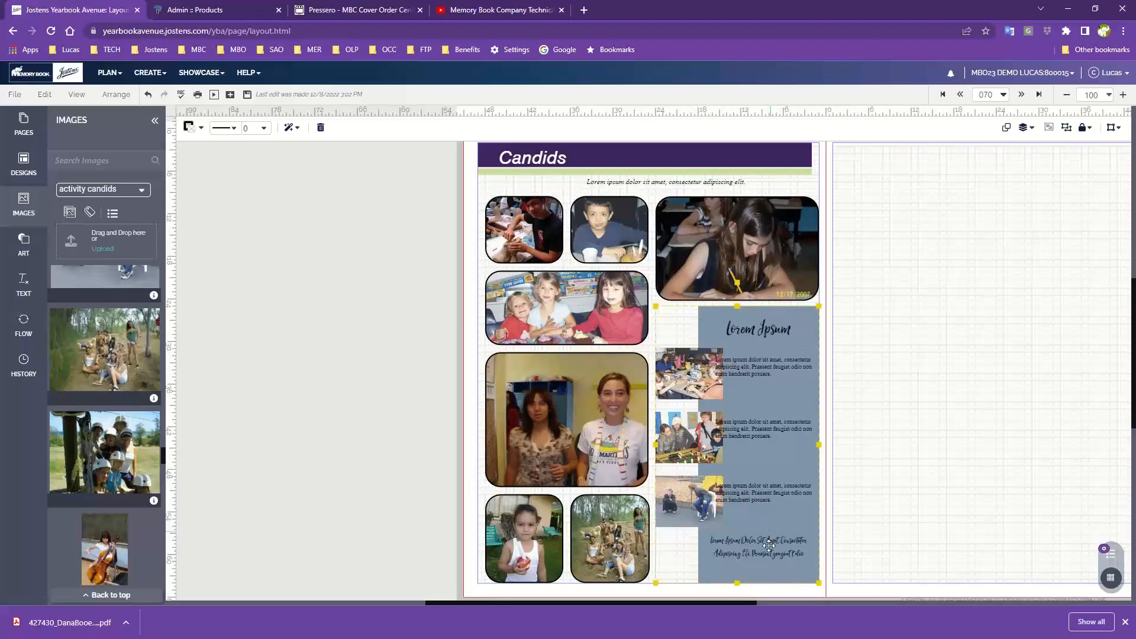
click(955, 387)
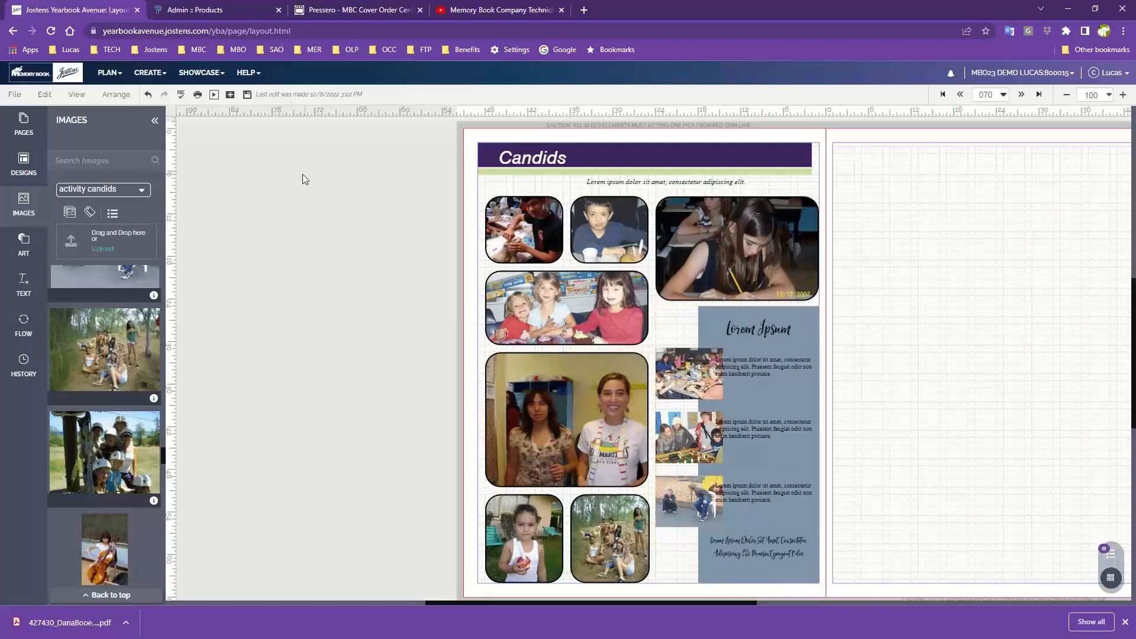
click(148, 94)
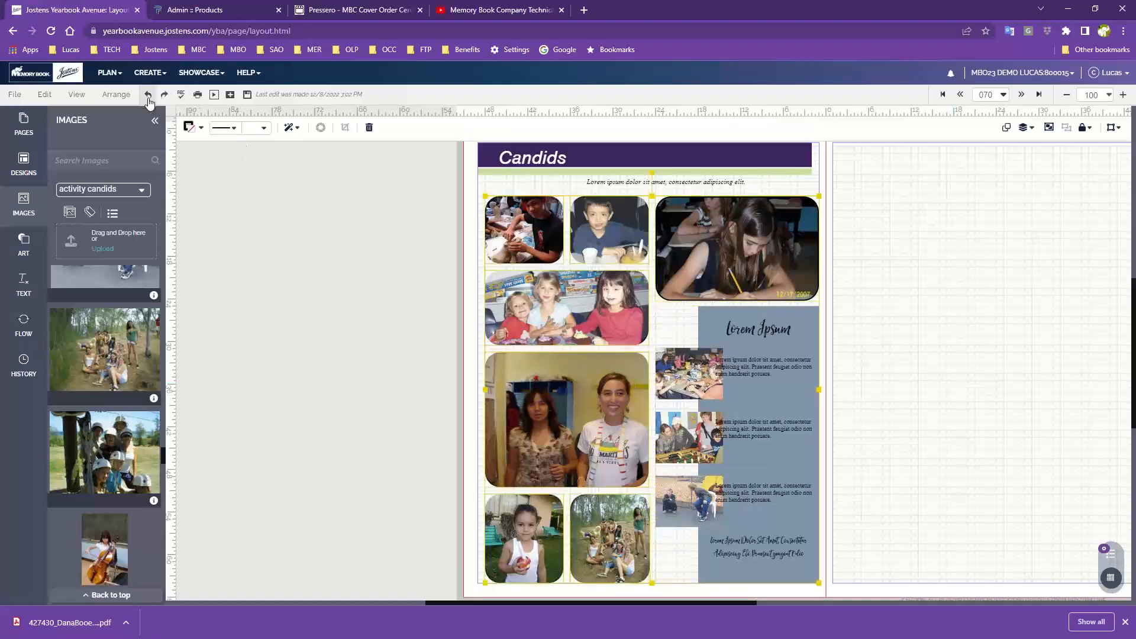
- Ungroup the blue "Lorem Ipsum" sidebar with its three small photos and text boxes
click(274, 260)
click(697, 335)
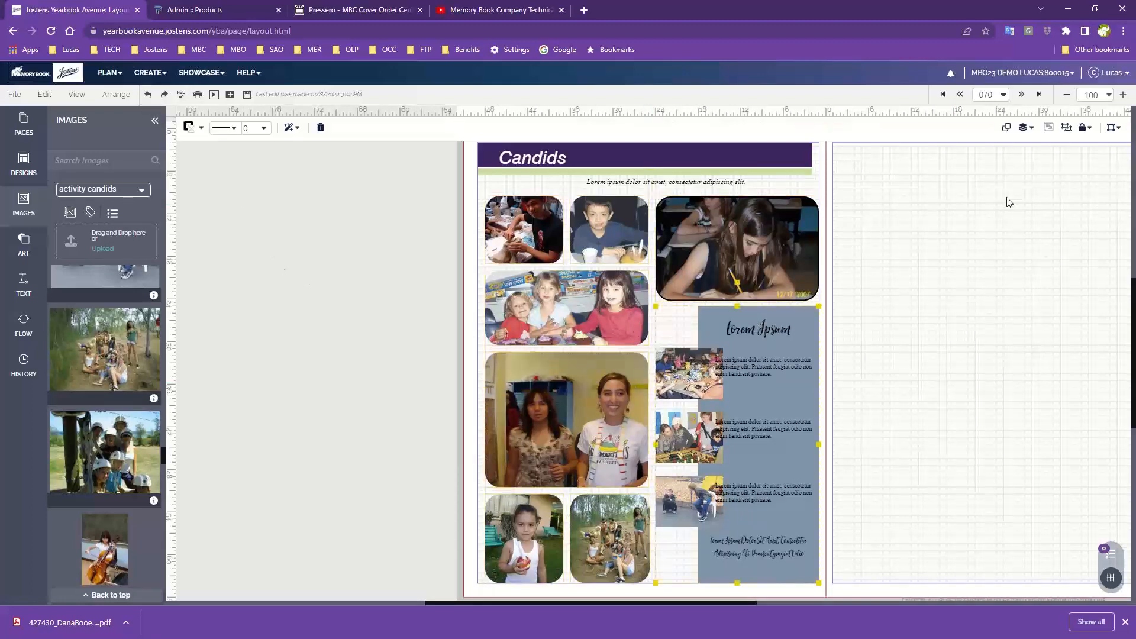
click(1067, 129)
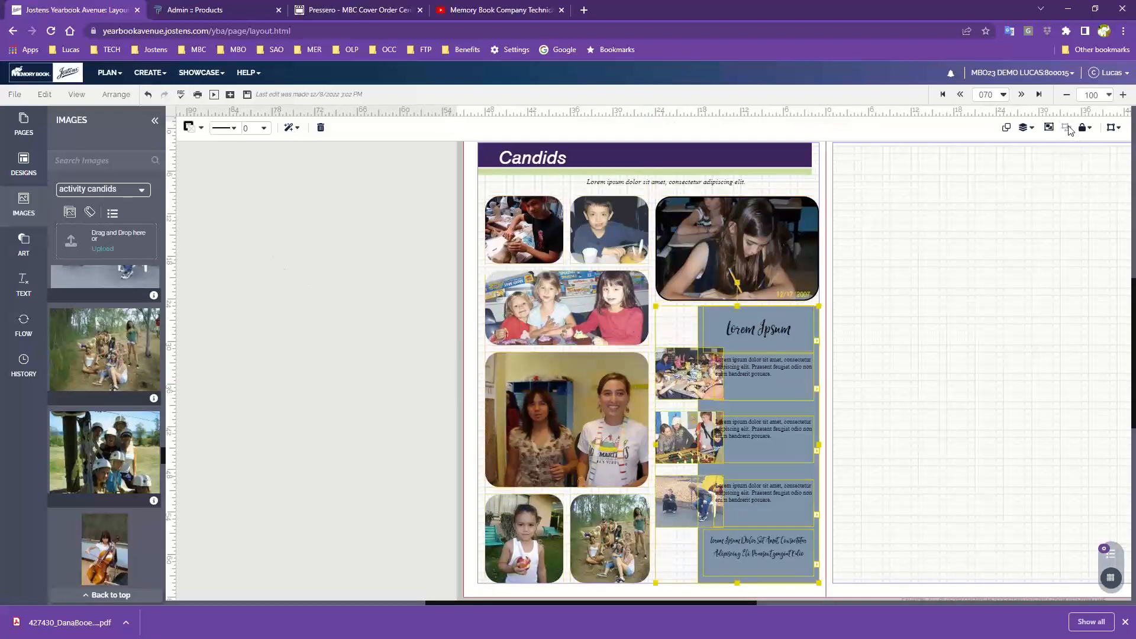
click(959, 301)
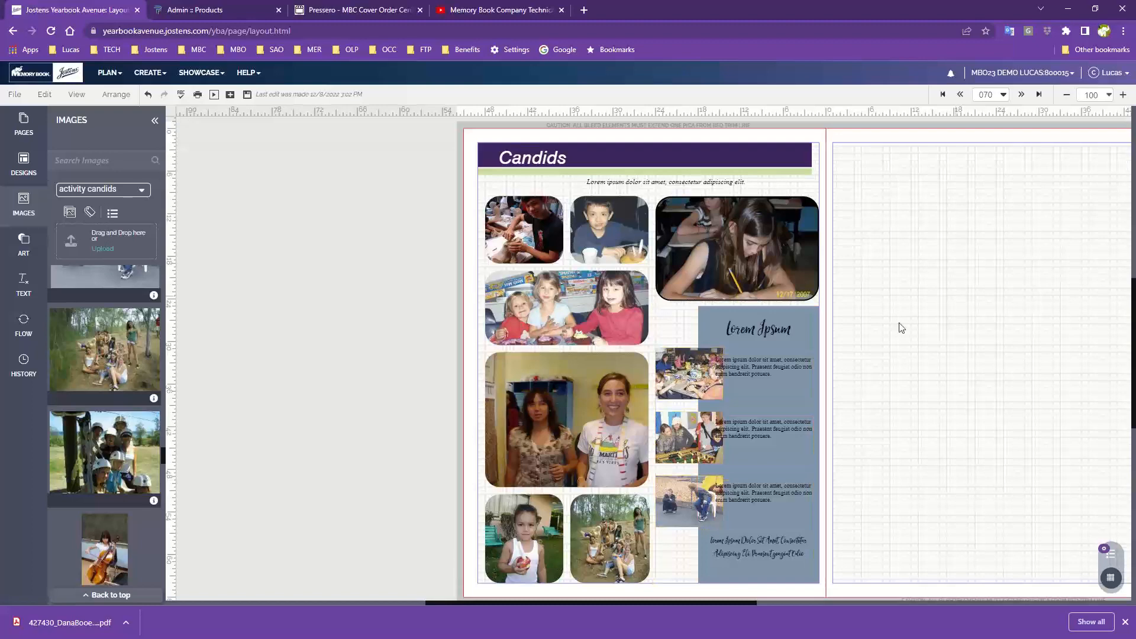
- Select all images on the page and give them a 2 pt border
click(41, 95)
mouse_move(78, 297)
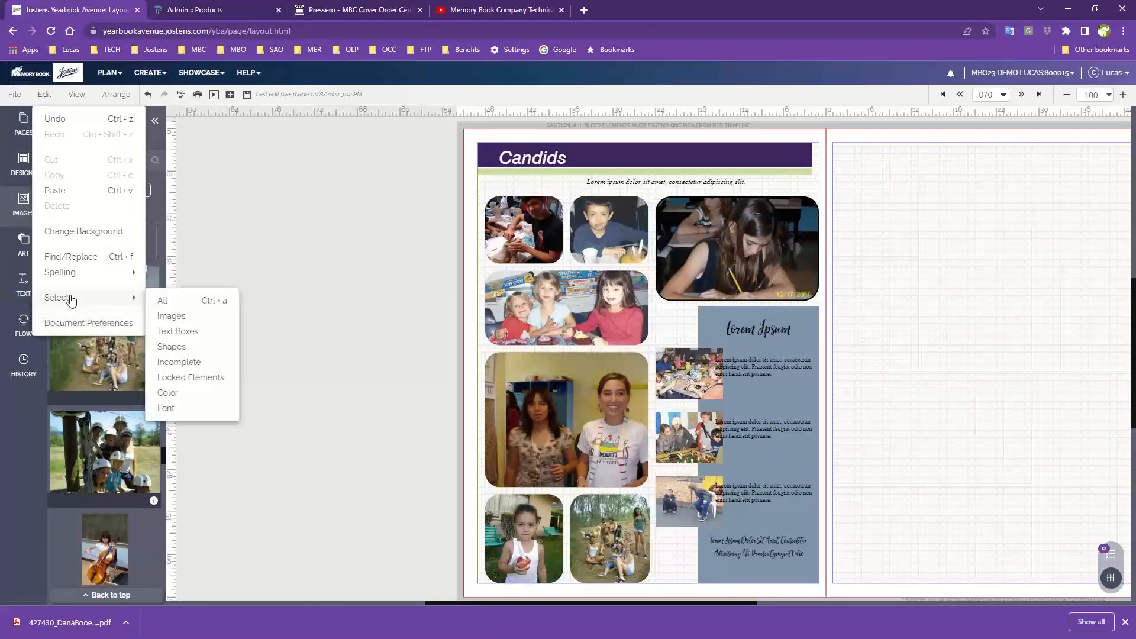
click(183, 323)
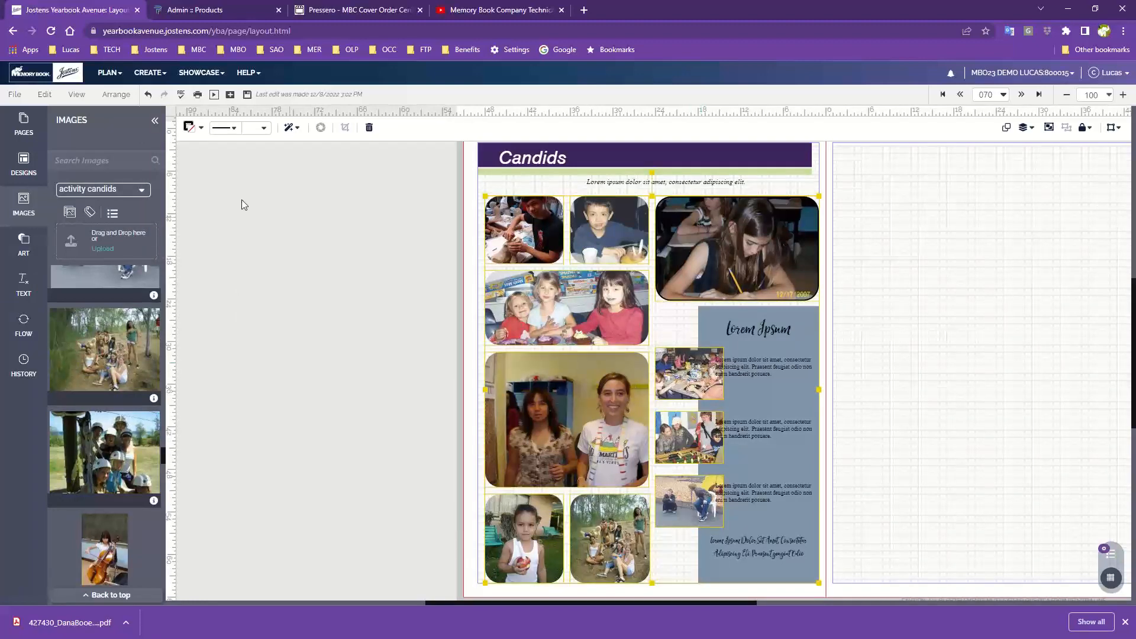
click(262, 127)
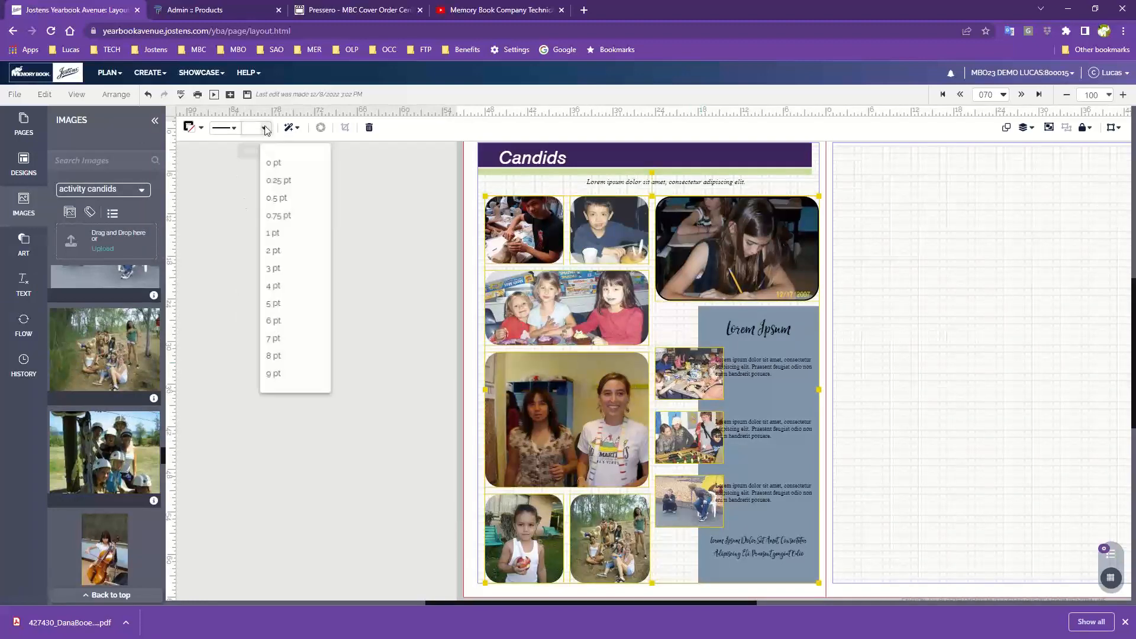
click(290, 253)
click(297, 256)
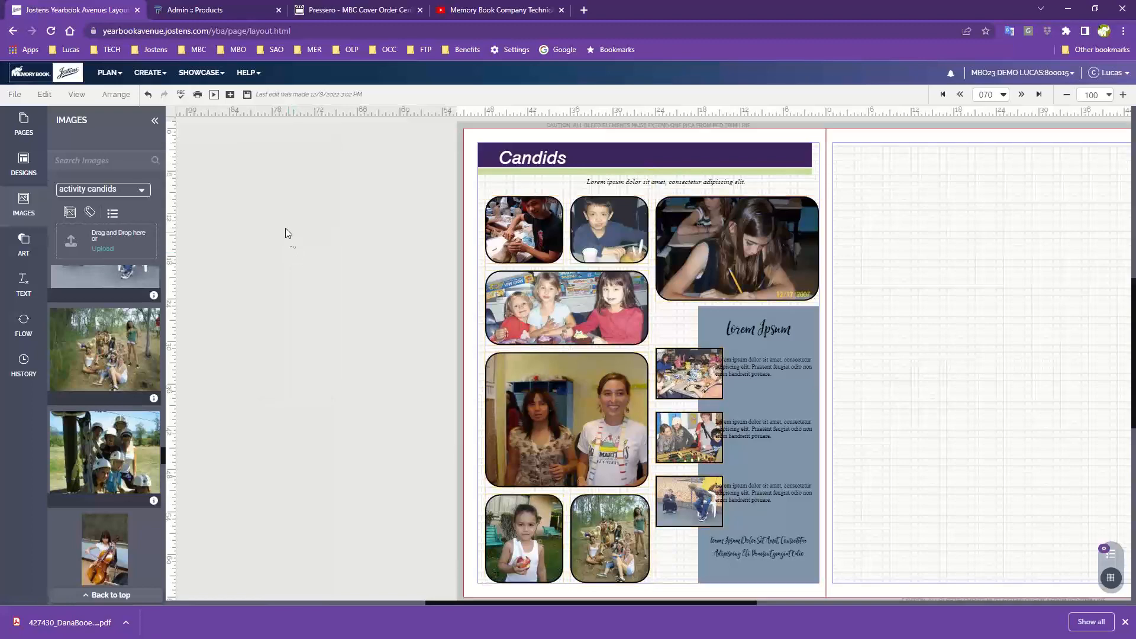
- Add a drop shadow in the CS Concord color to the large photo of the girl writing
click(545, 249)
click(744, 256)
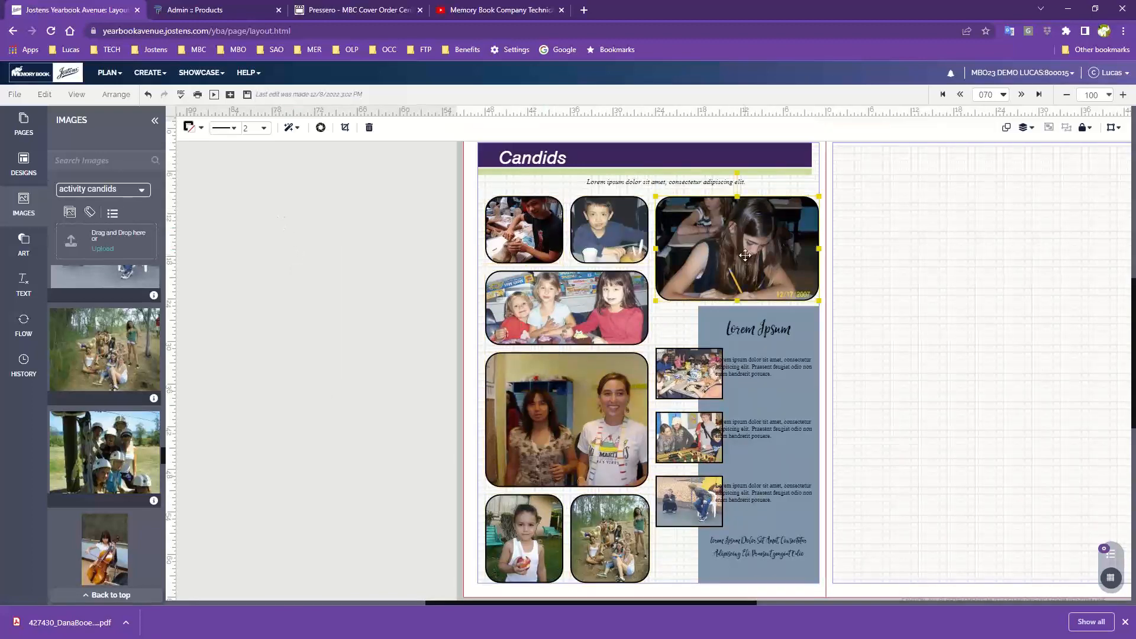
click(290, 135)
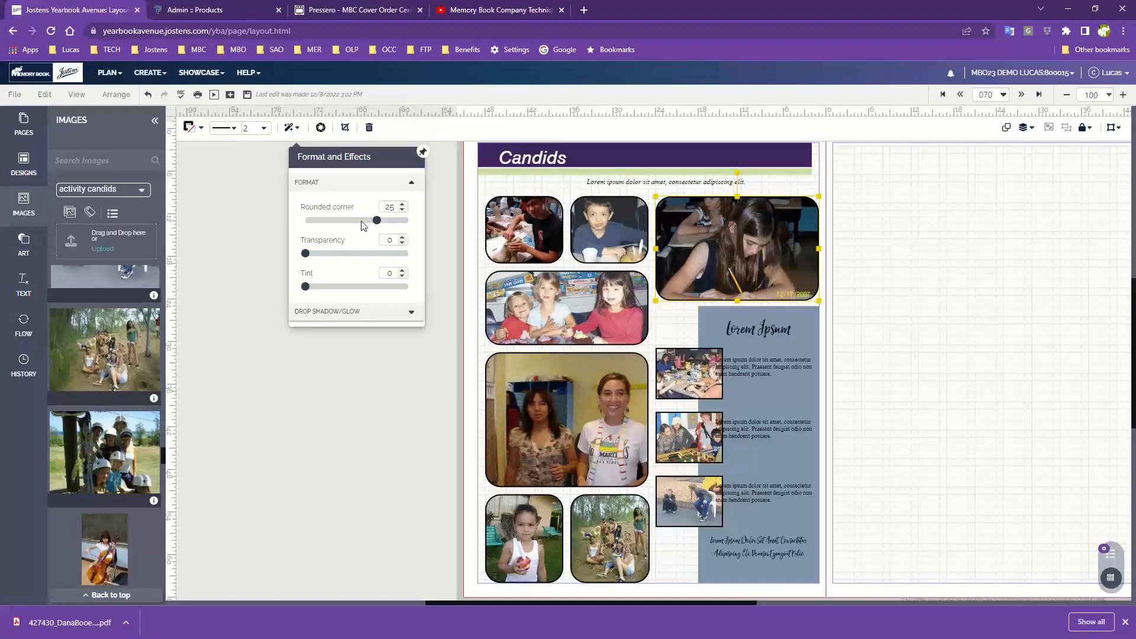
mouse_move(306, 253)
mouse_down()
mouse_move(372, 253)
mouse_move(294, 248)
mouse_up()
mouse_move(304, 287)
mouse_down()
mouse_move(320, 287)
mouse_move(286, 288)
mouse_up()
click(380, 313)
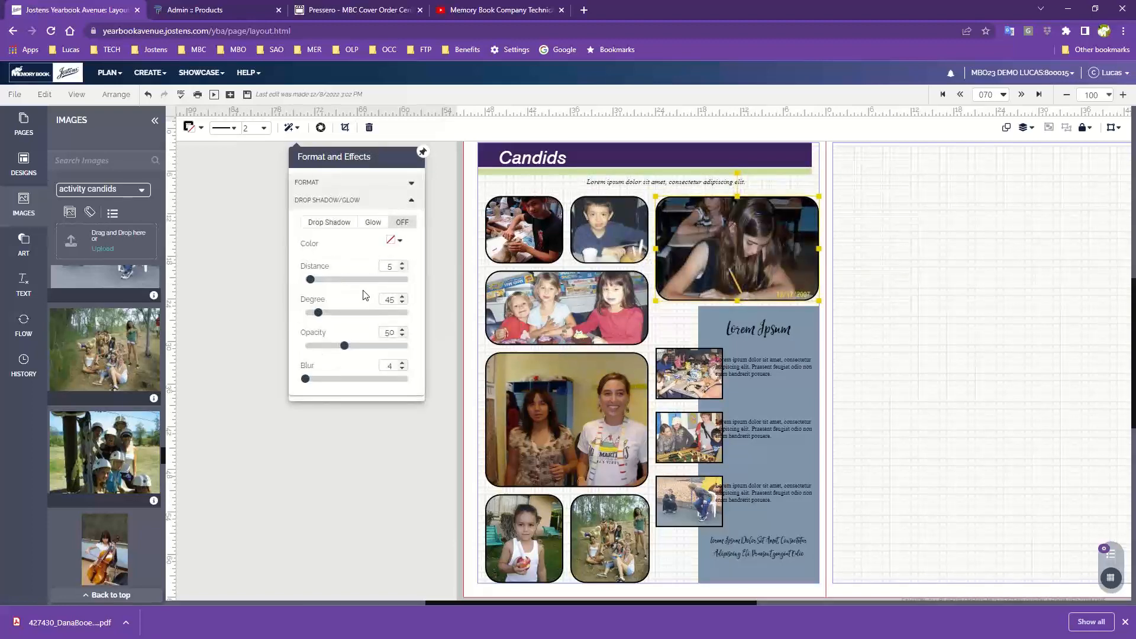
click(393, 241)
click(484, 276)
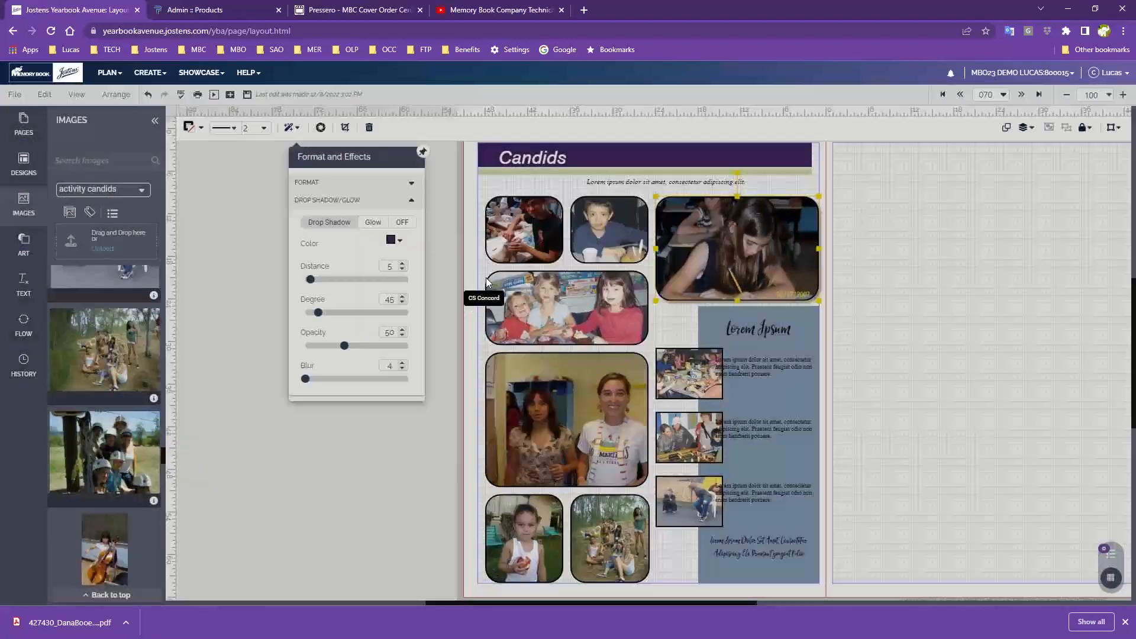
click(468, 404)
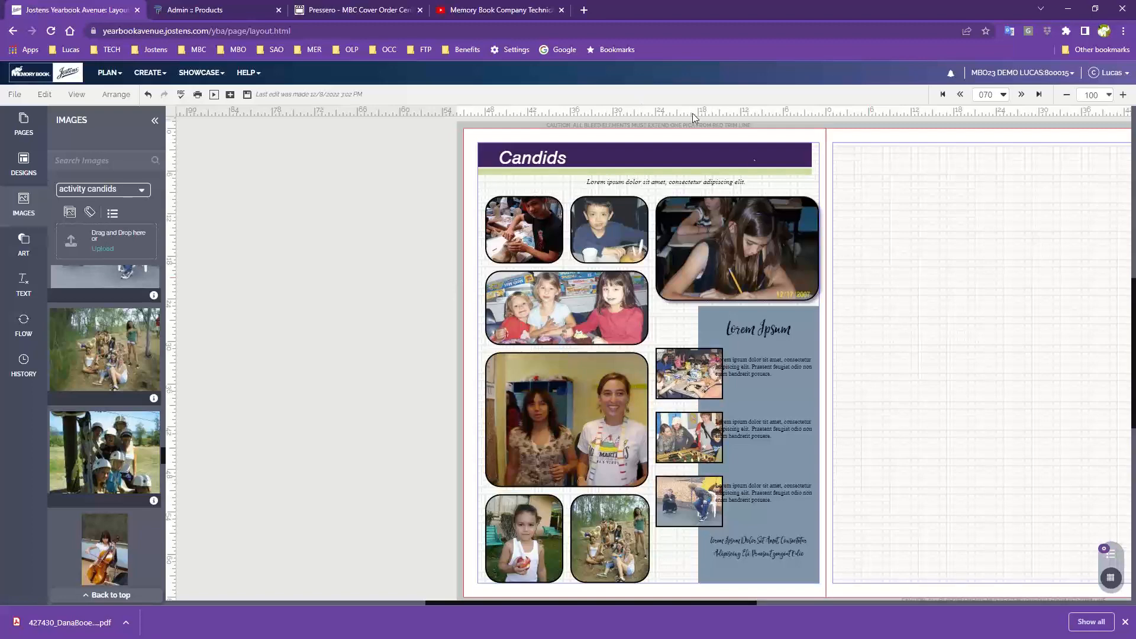
- Open the large photo of the girl writing in Snap Edit
click(697, 248)
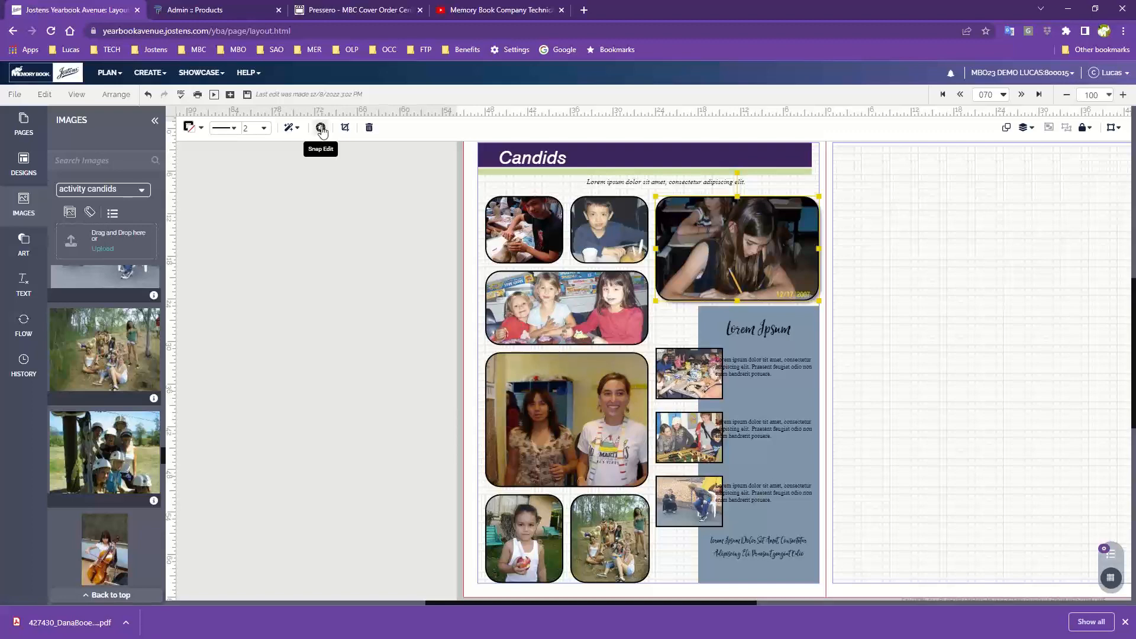
click(322, 129)
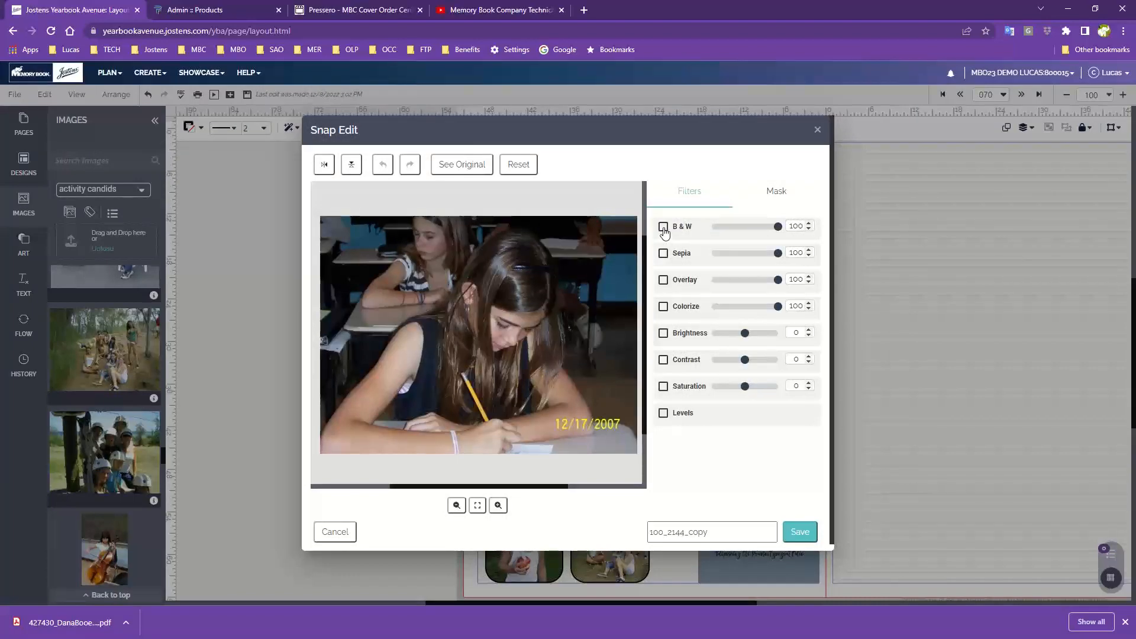
- Try the B & W, Sepia, Overlay and Colorize filters one at a time on the photo, switching each off again
click(664, 228)
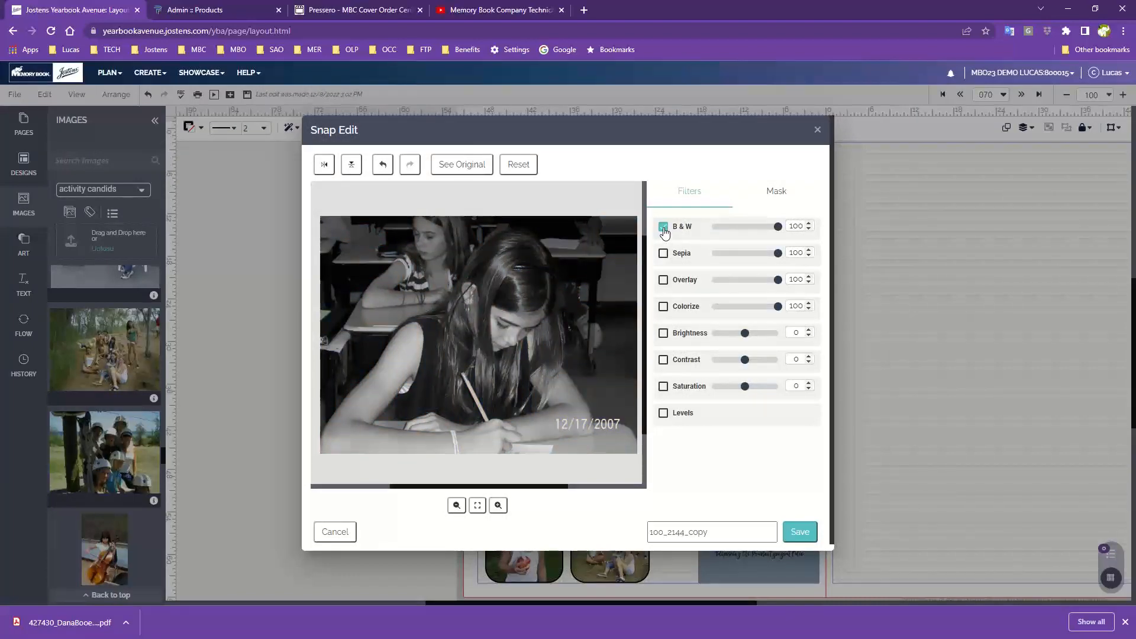
click(663, 229)
click(664, 255)
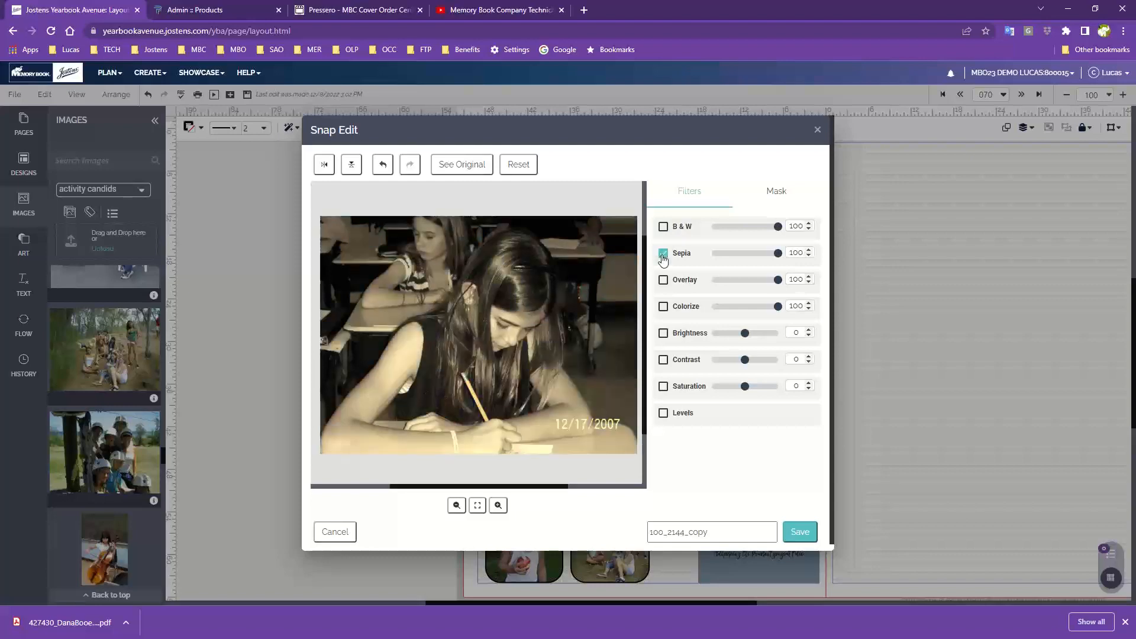
click(663, 254)
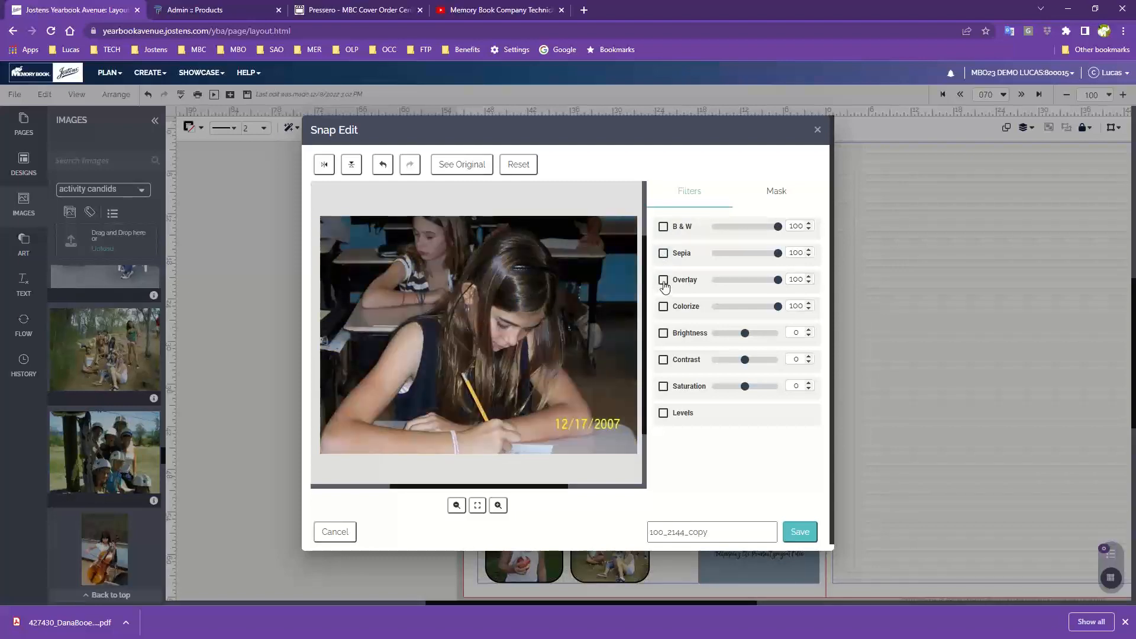
click(663, 279)
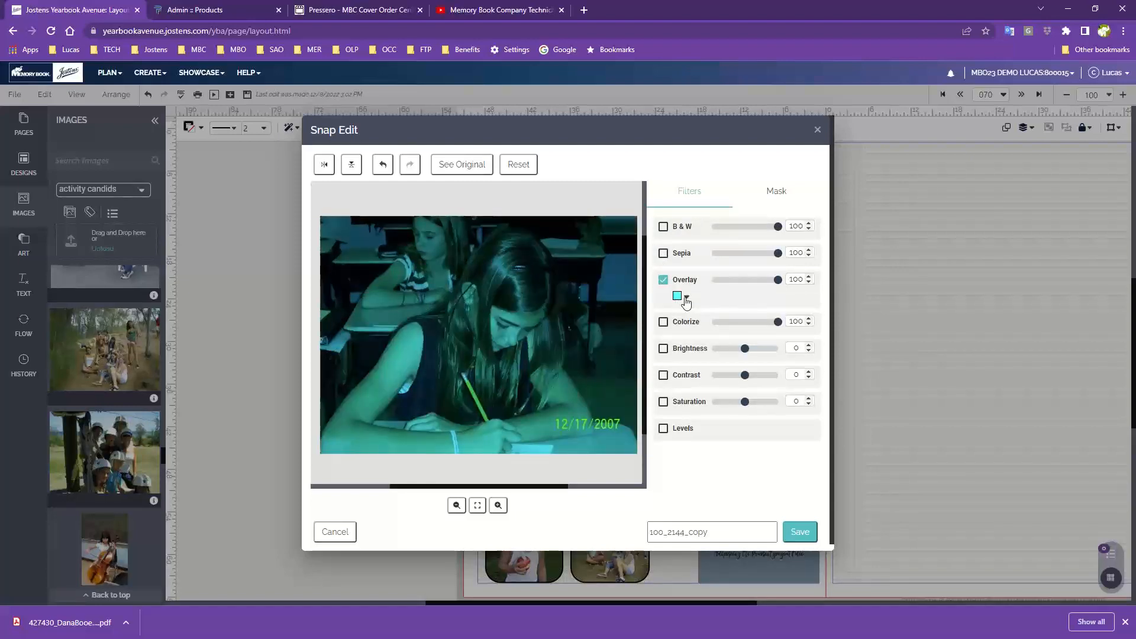
click(663, 280)
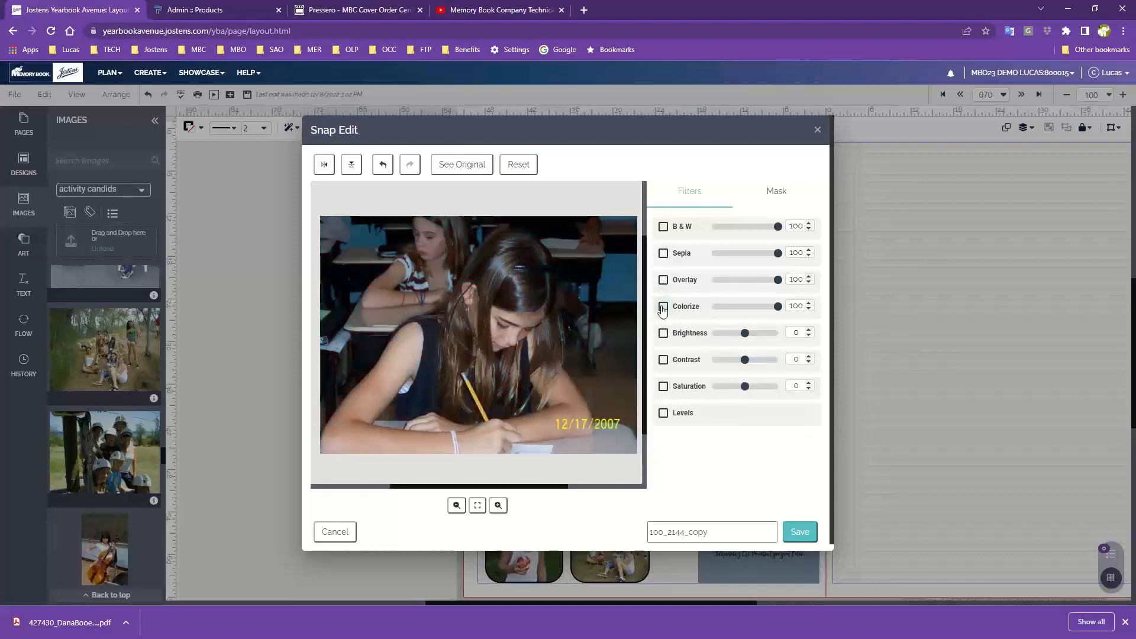
click(663, 306)
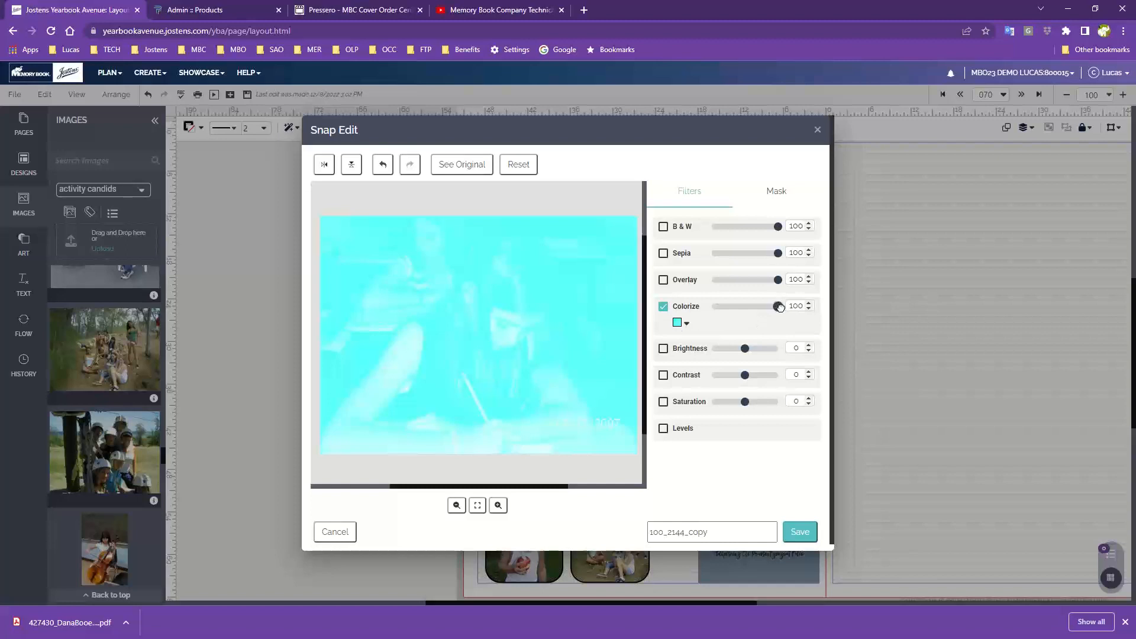
mouse_move(778, 306)
mouse_down()
mouse_move(742, 307)
mouse_move(795, 317)
mouse_up()
click(663, 307)
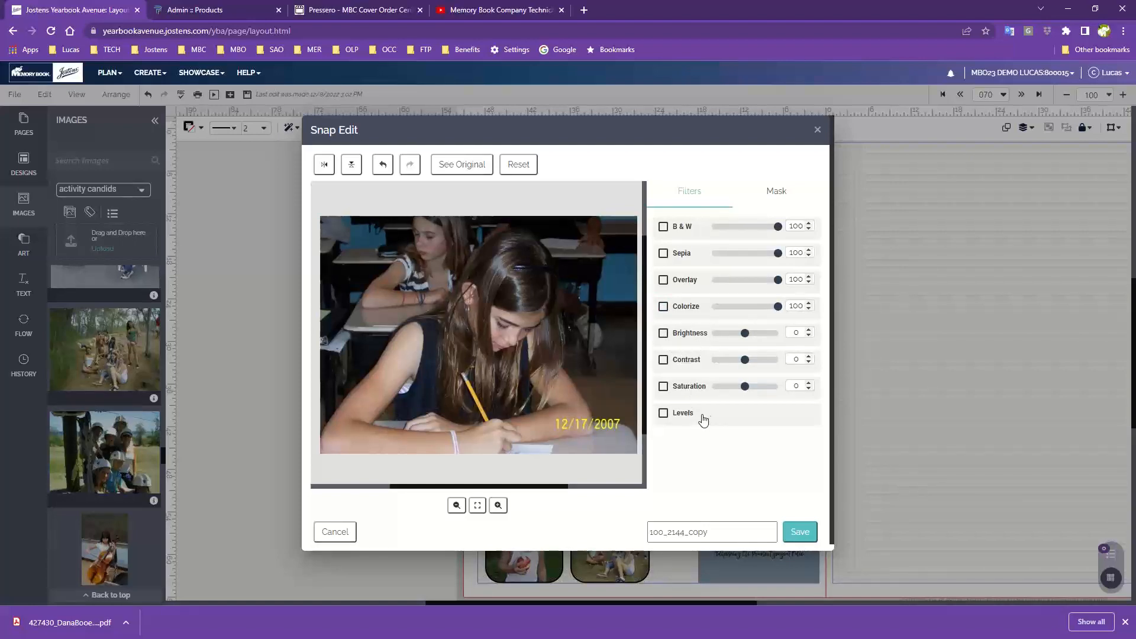
- Apply the B & W and cyan Overlay filters at 100 to the photo and save it as 100_2144_copy
click(664, 228)
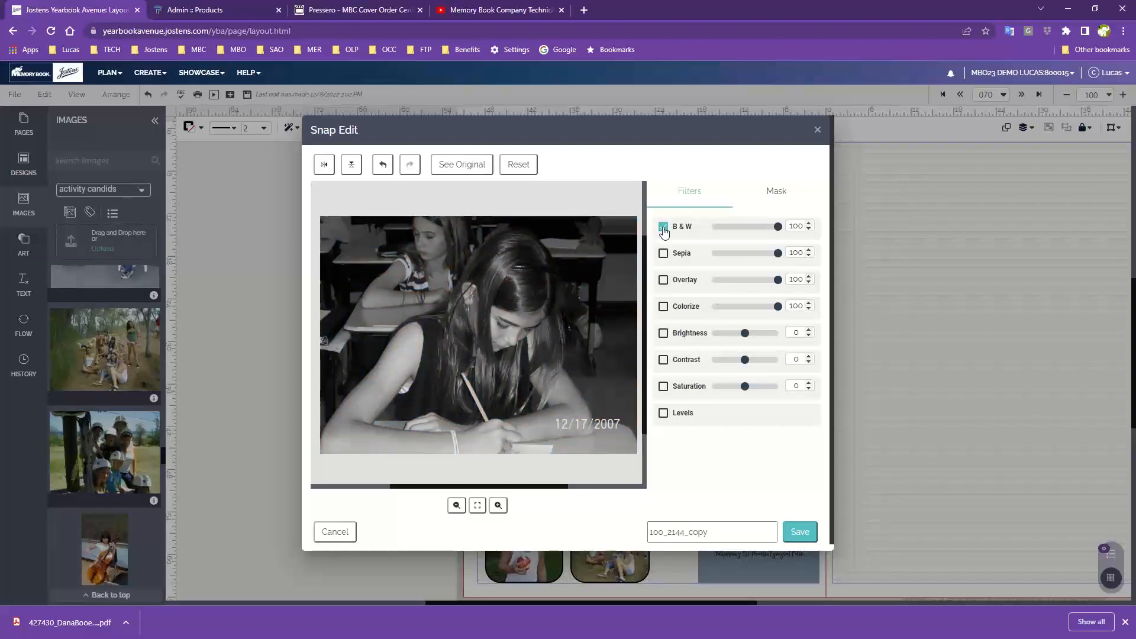
click(663, 281)
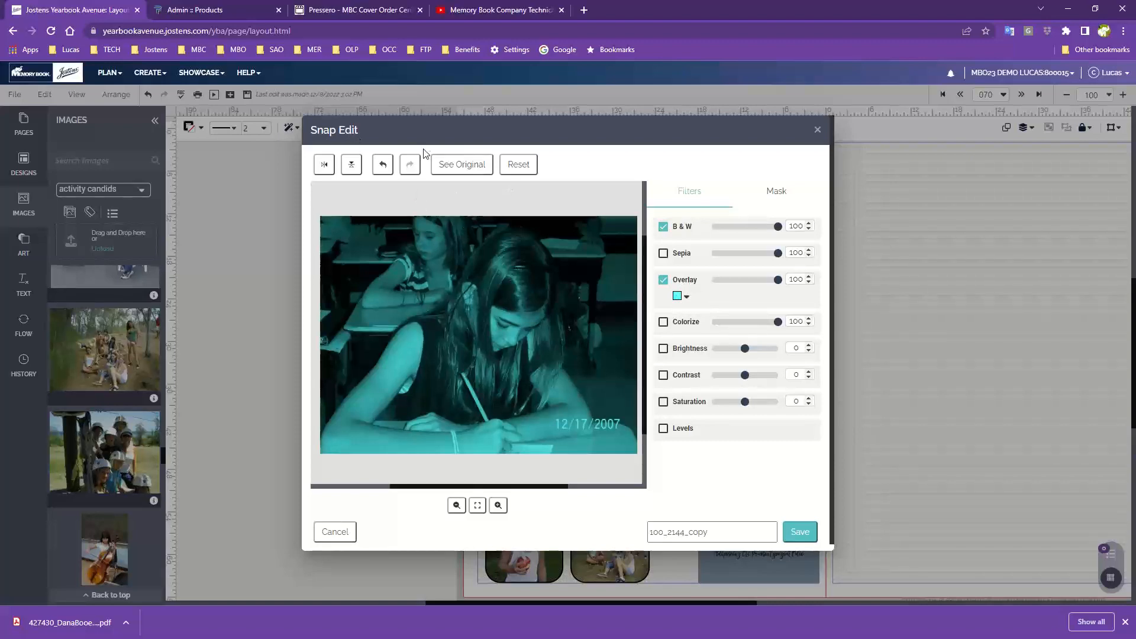
click(800, 532)
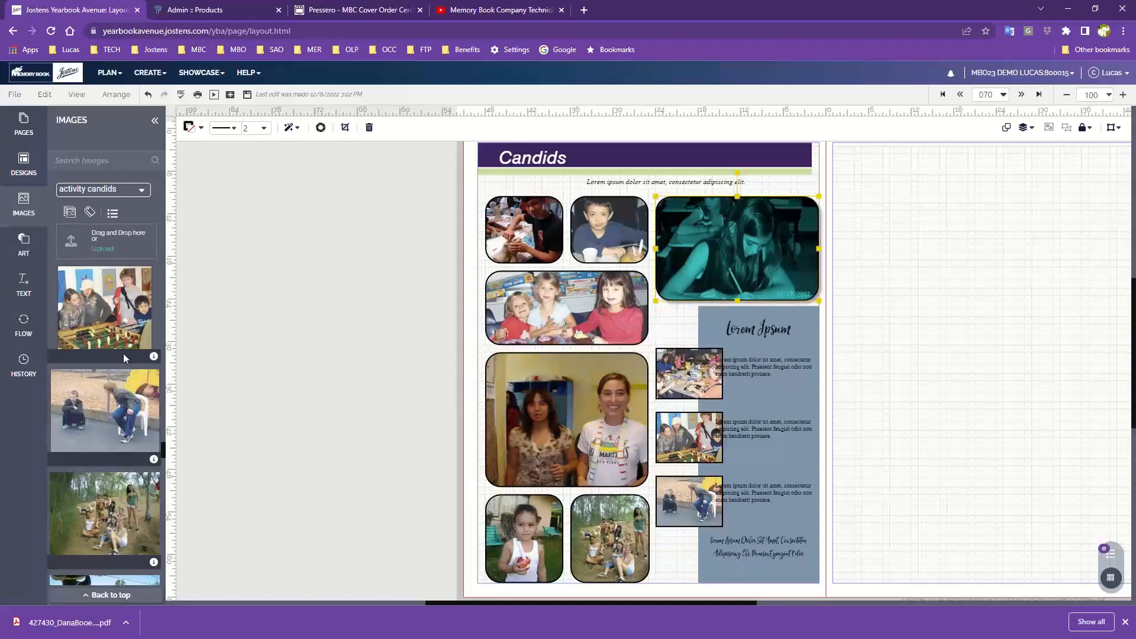
- Look through the activity candids images for the saved teal copy of the photo
scroll(95, 377, down, 5)
scroll(97, 379, down, 10)
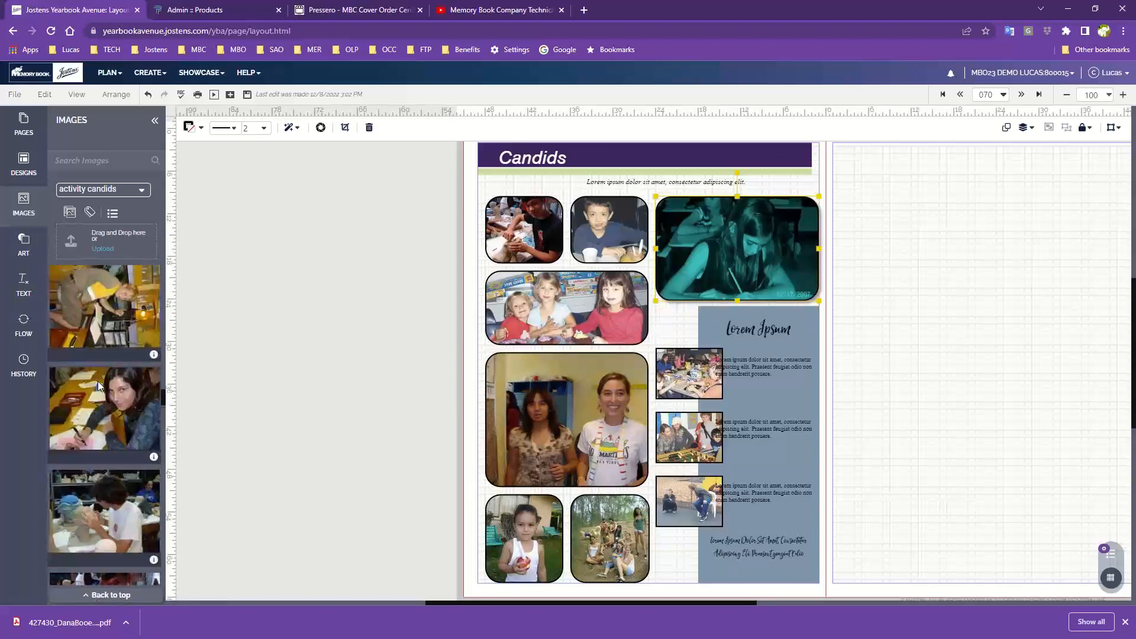
scroll(101, 386, up, 20)
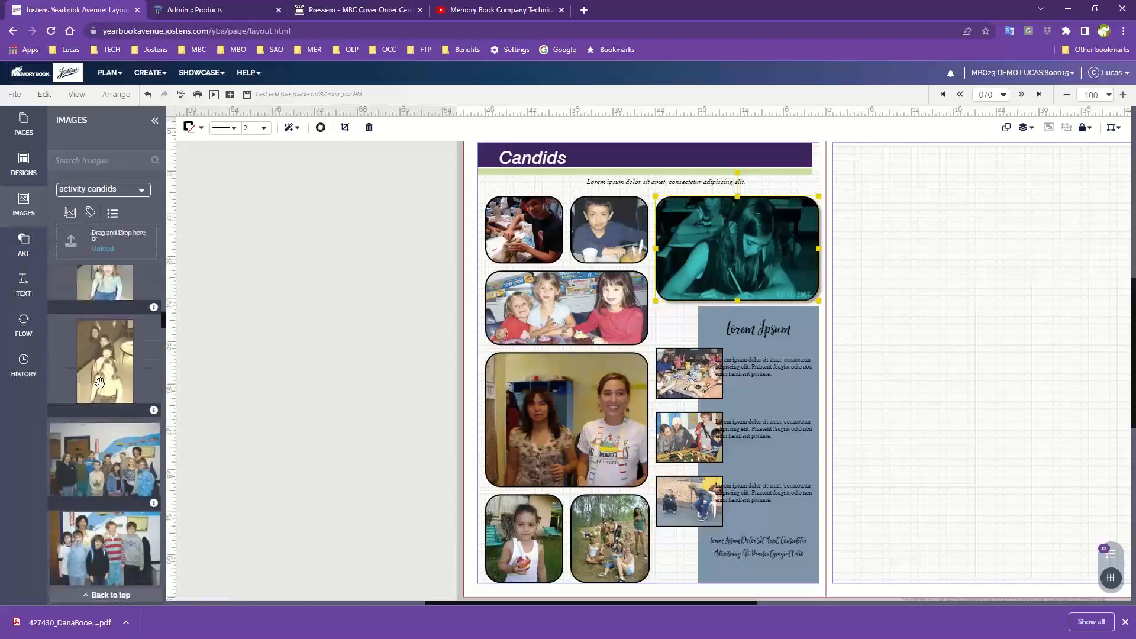
scroll(104, 388, up, 1)
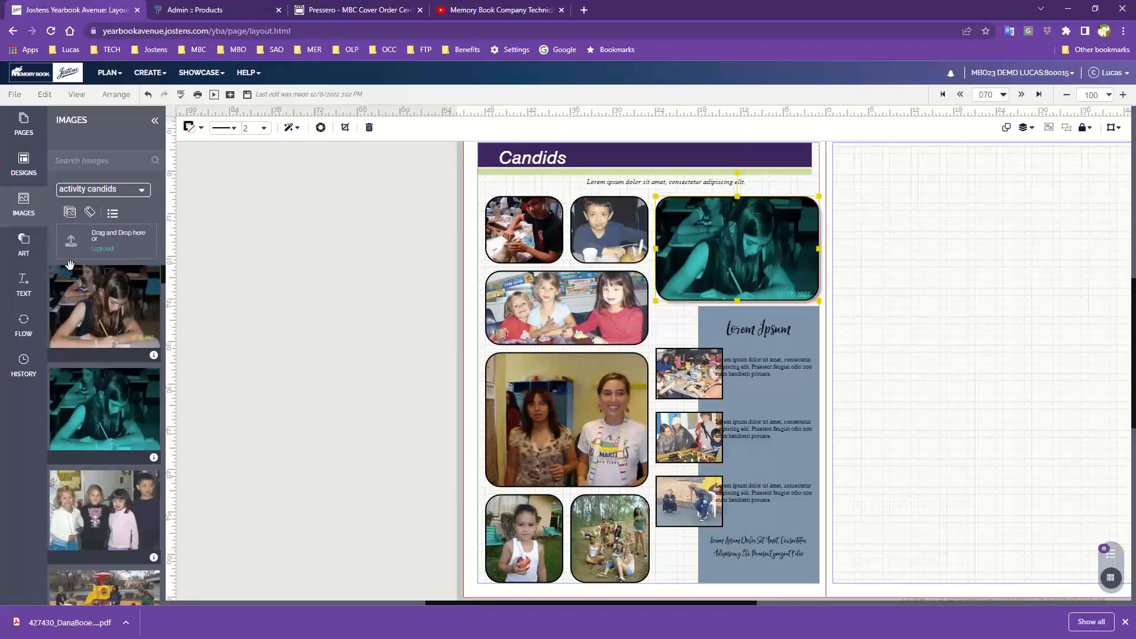
- Browse the clipart categories and show the clipart collection for the Art Deco cover
click(23, 254)
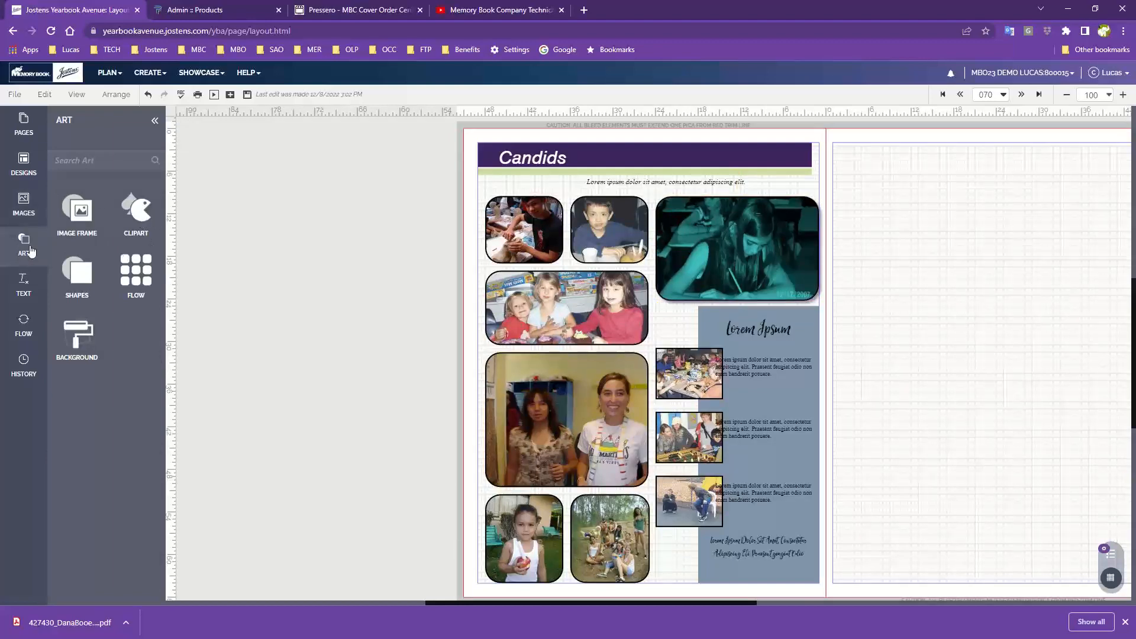
click(140, 217)
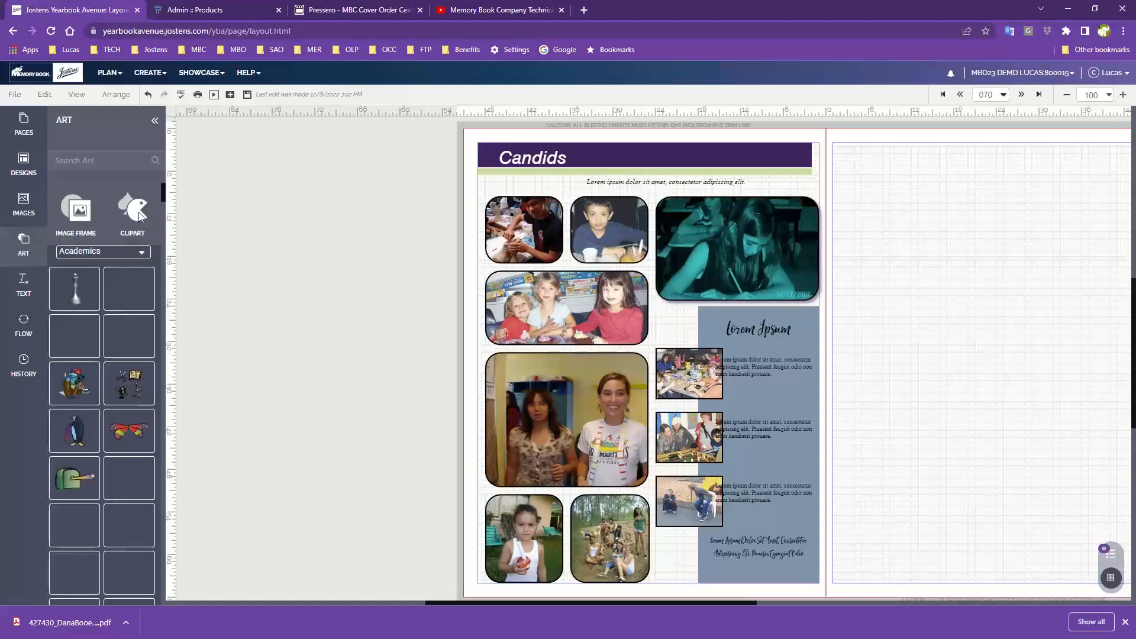
click(94, 252)
scroll(113, 299, down, 3)
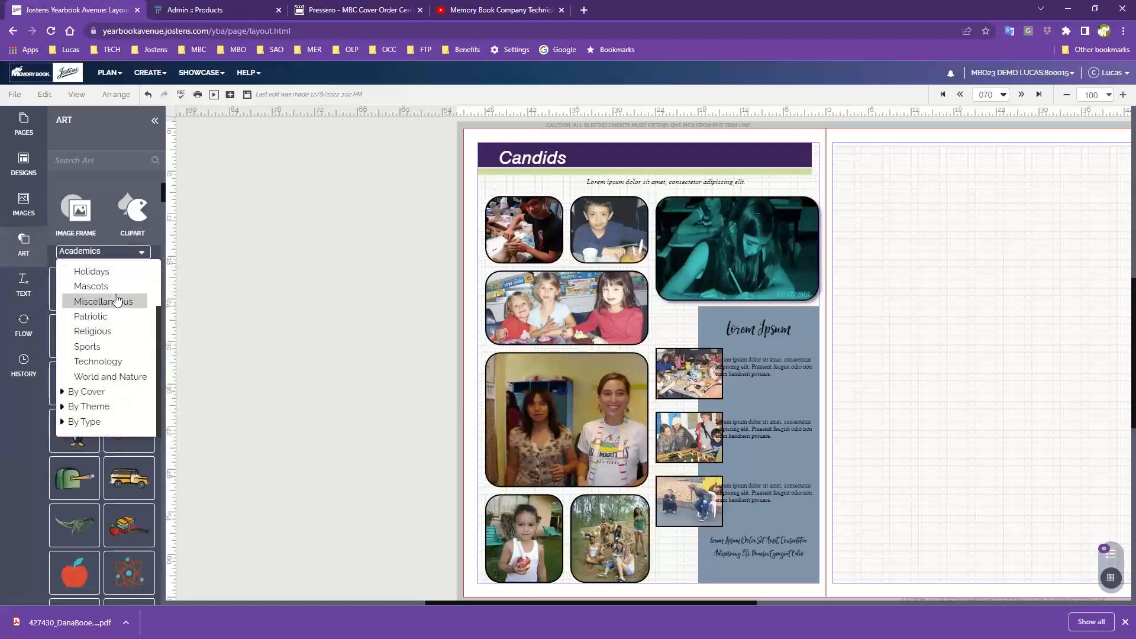
scroll(115, 305, up, 3)
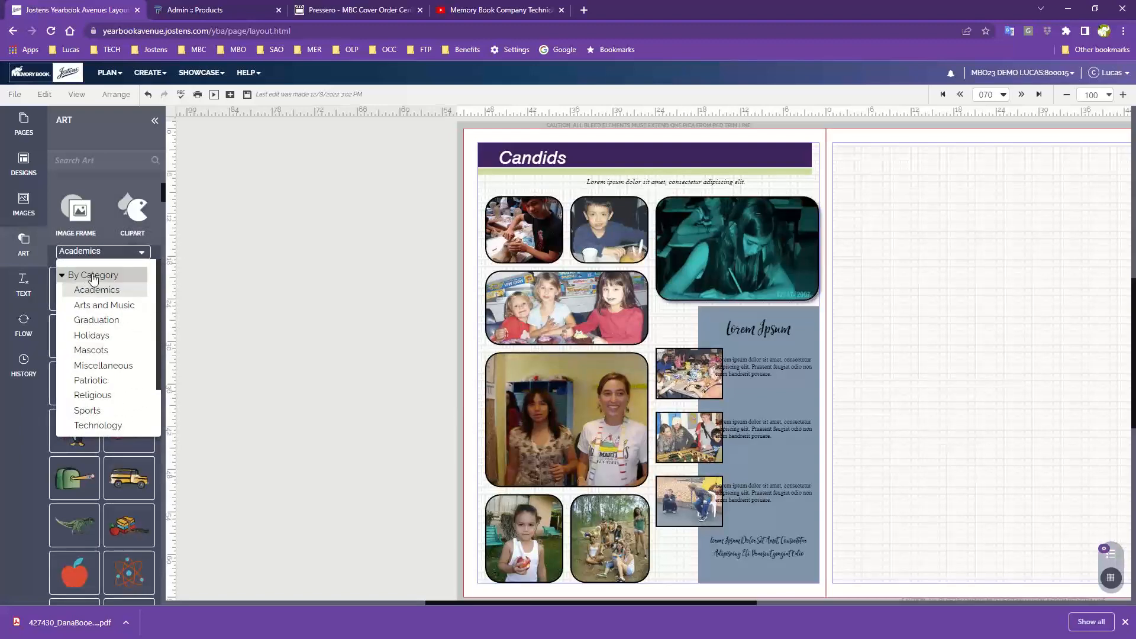
scroll(108, 399, down, 3)
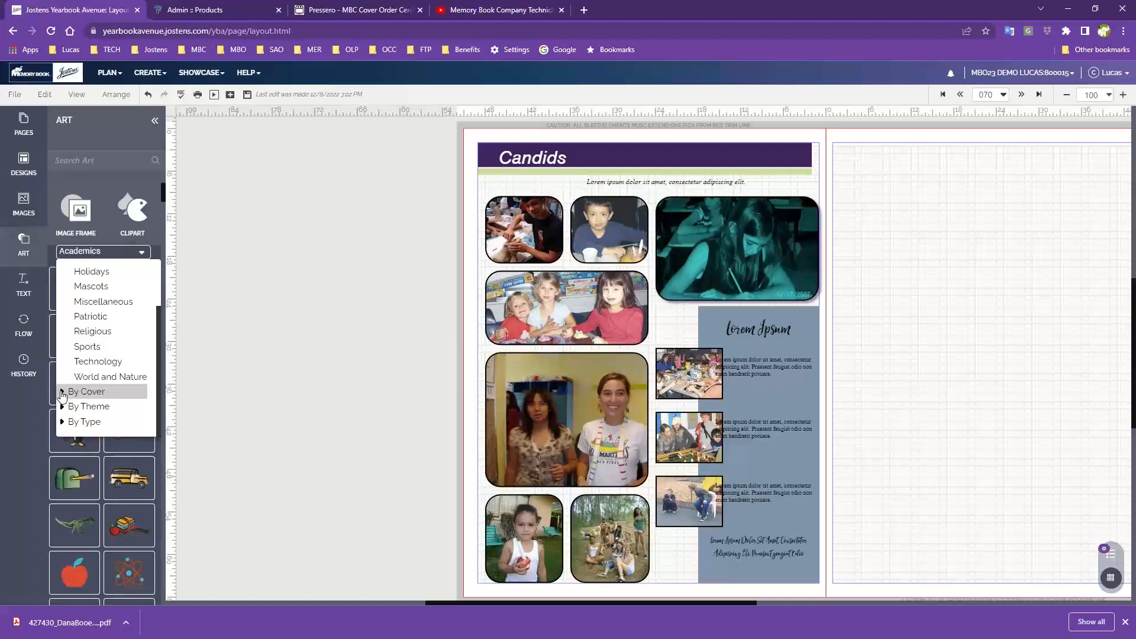
scroll(89, 370, up, 2)
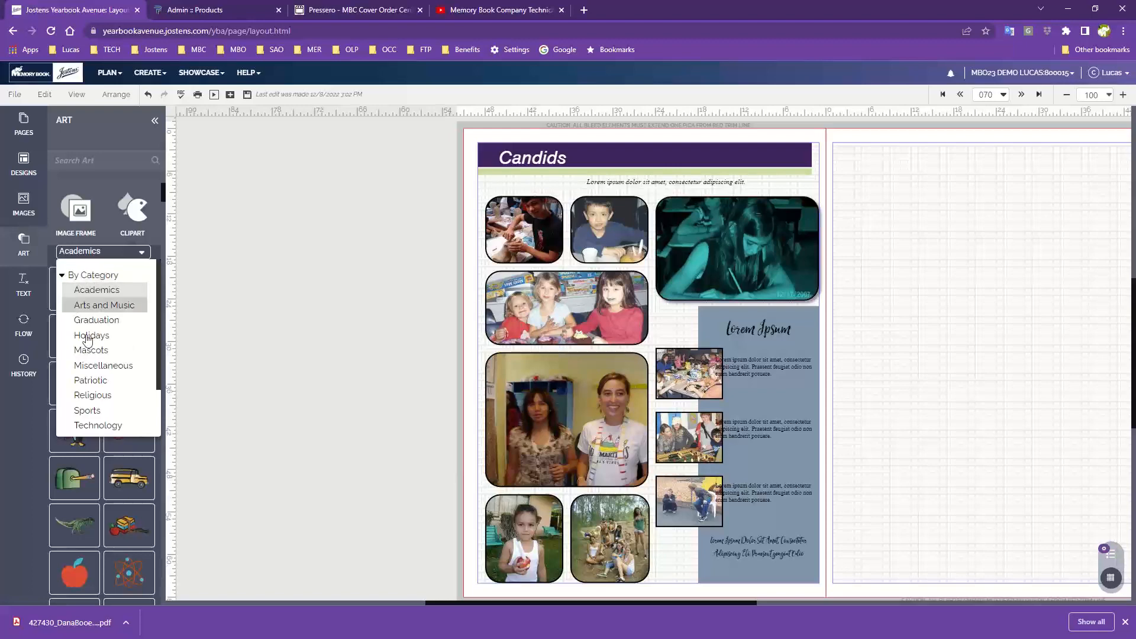
scroll(95, 372, down, 2)
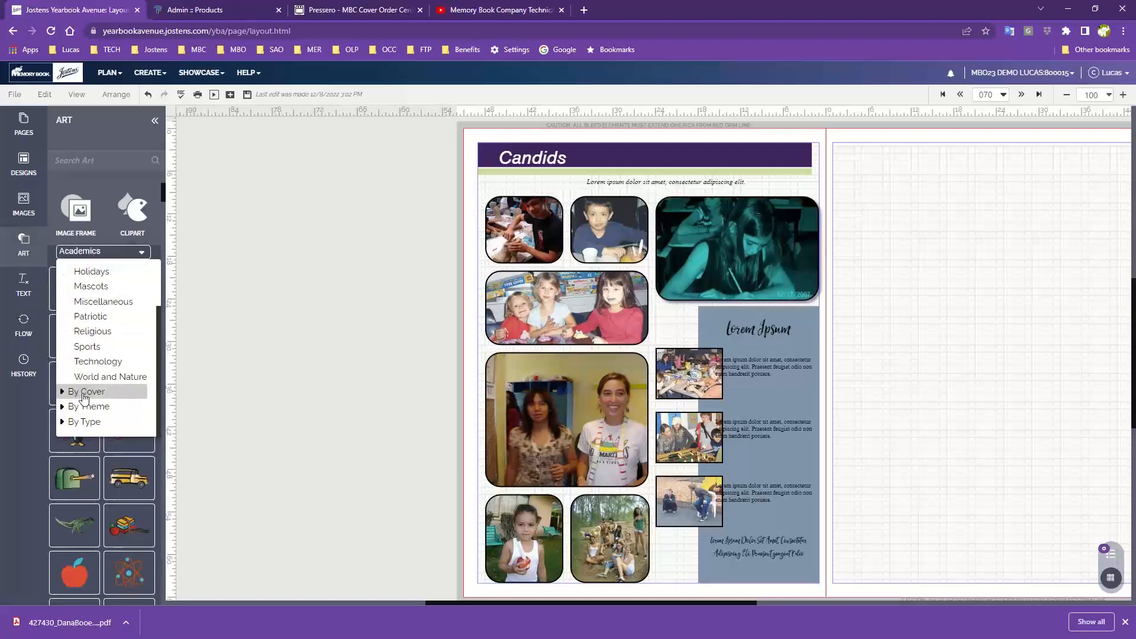
click(84, 392)
scroll(89, 379, down, 3)
scroll(93, 355, up, 4)
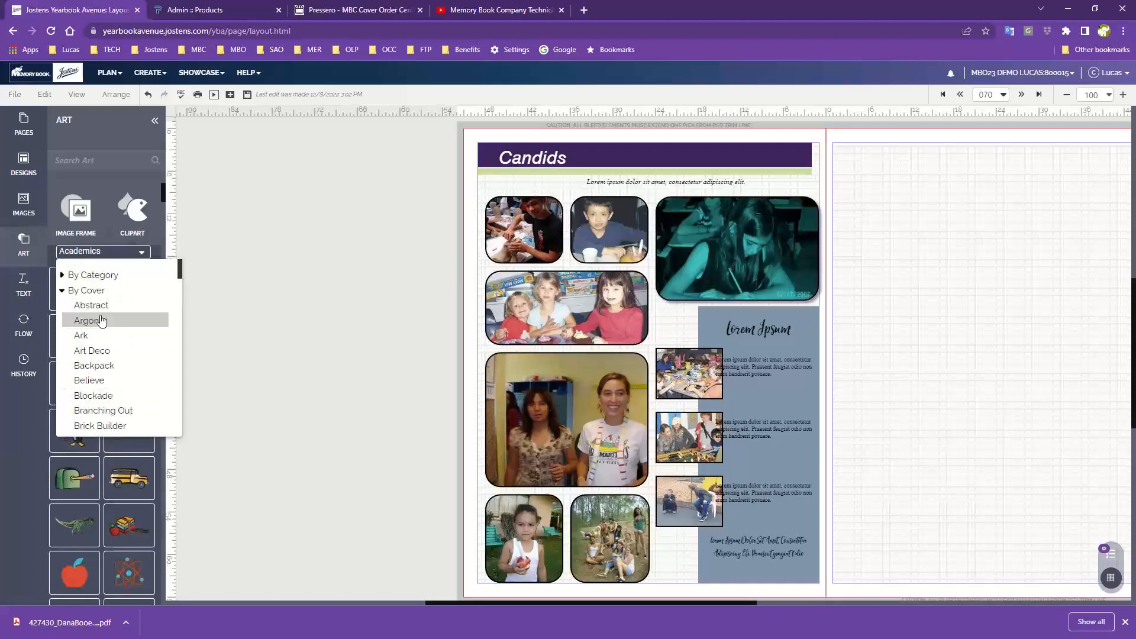
click(96, 350)
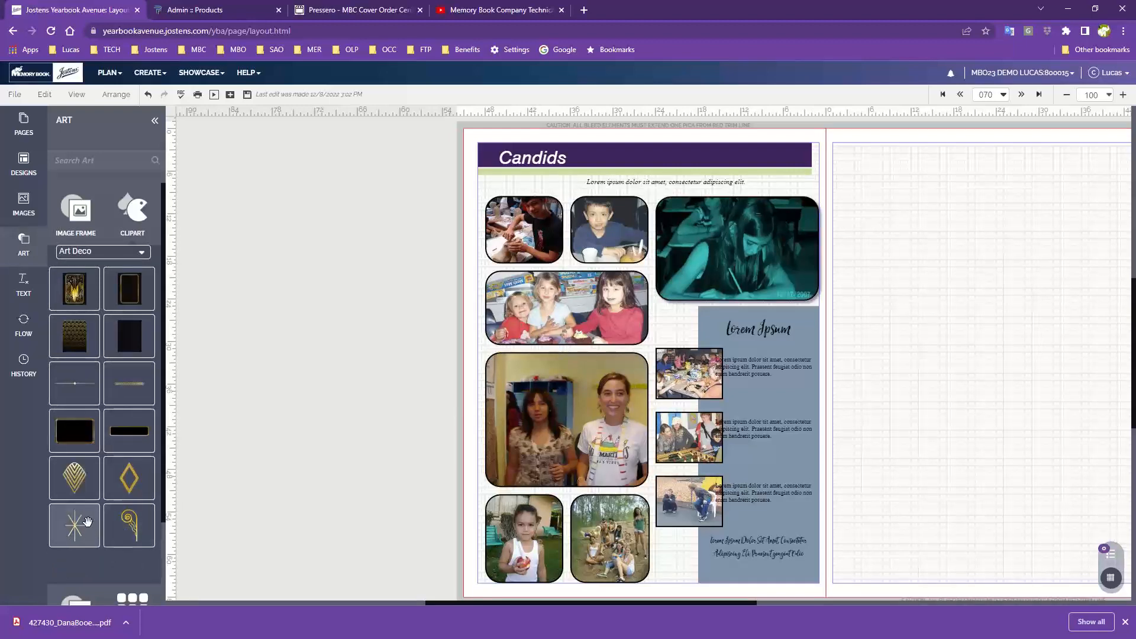
- Place the gold fan-shaped Art Deco clipart below the third small photo and shrink it to fit the gap beside the blue sidebar
drag(74, 478, 703, 525)
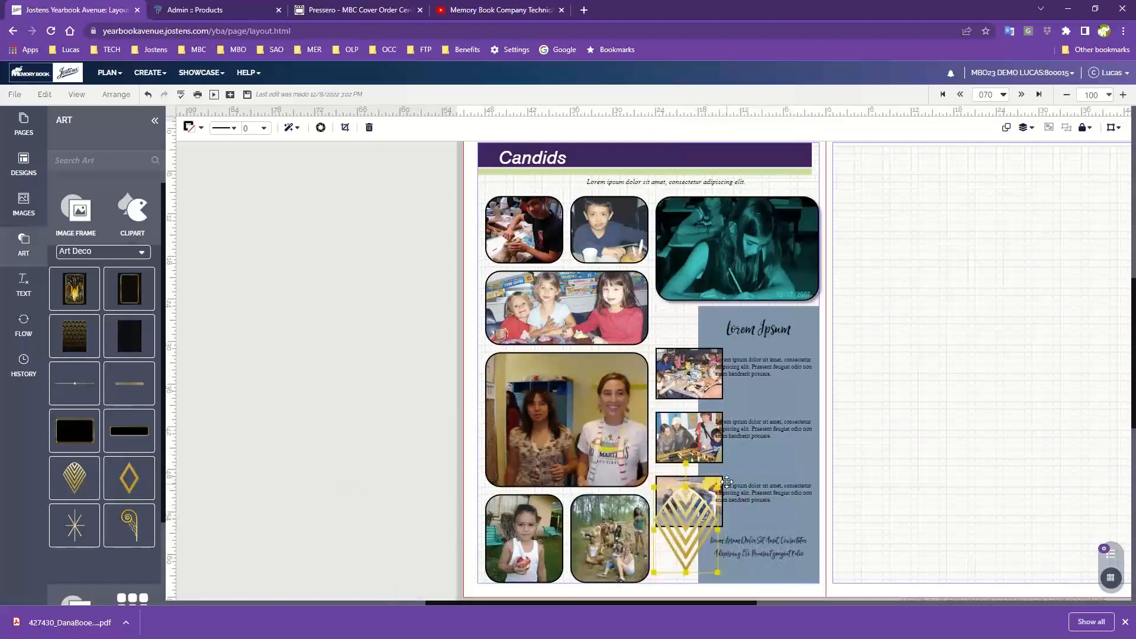
drag(718, 487, 676, 547)
click(855, 520)
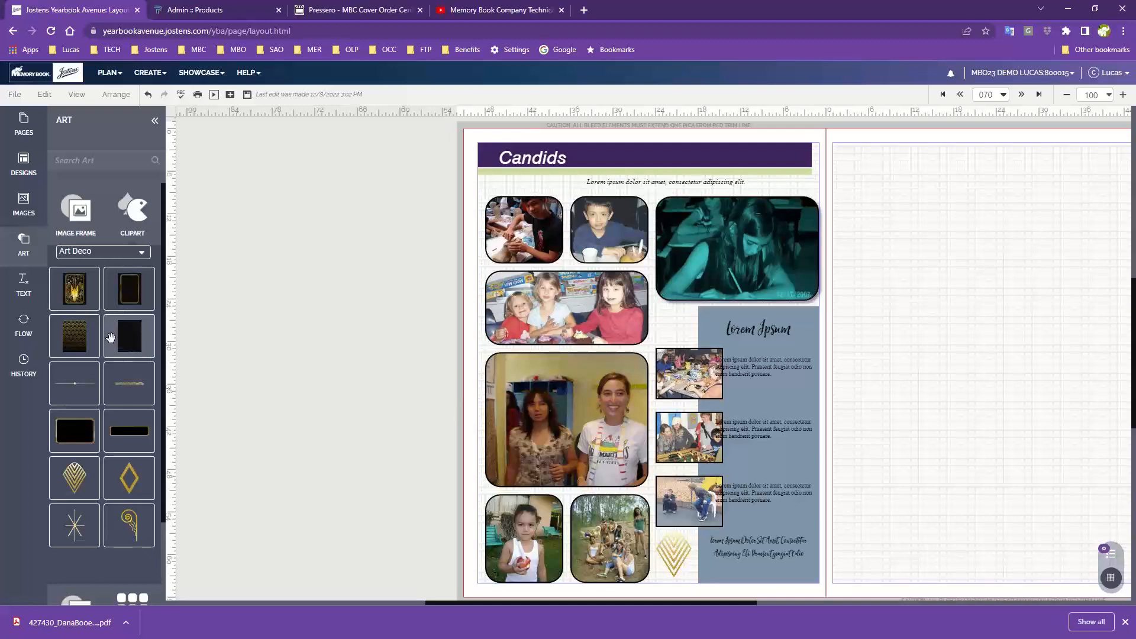
- Show all backgrounds in the art library and look through the available patterns and textures
click(76, 219)
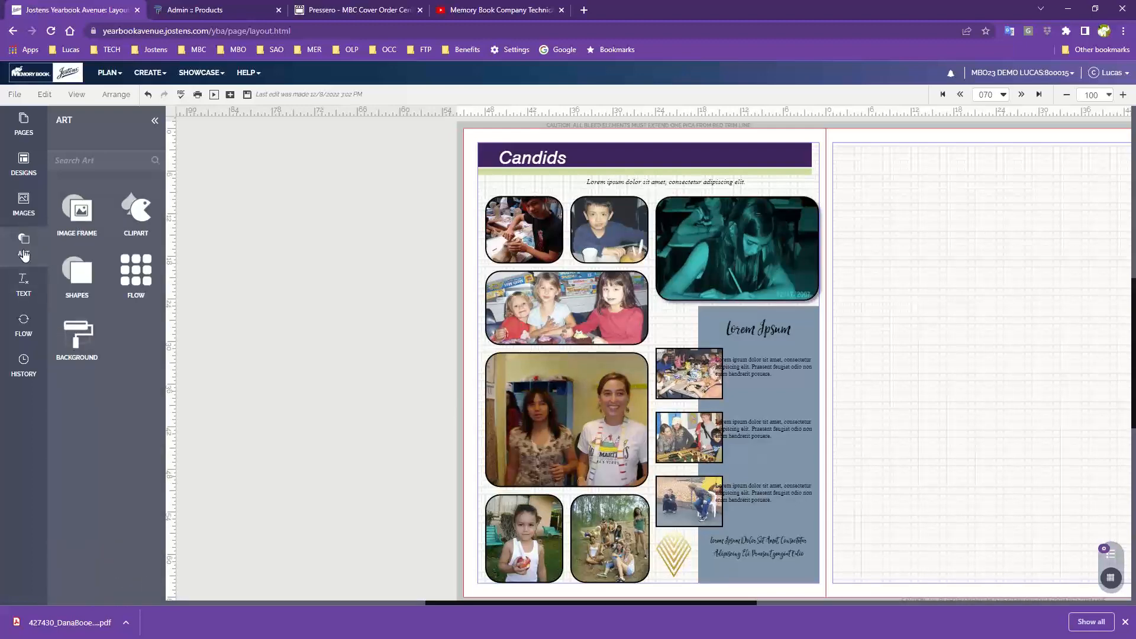
click(90, 333)
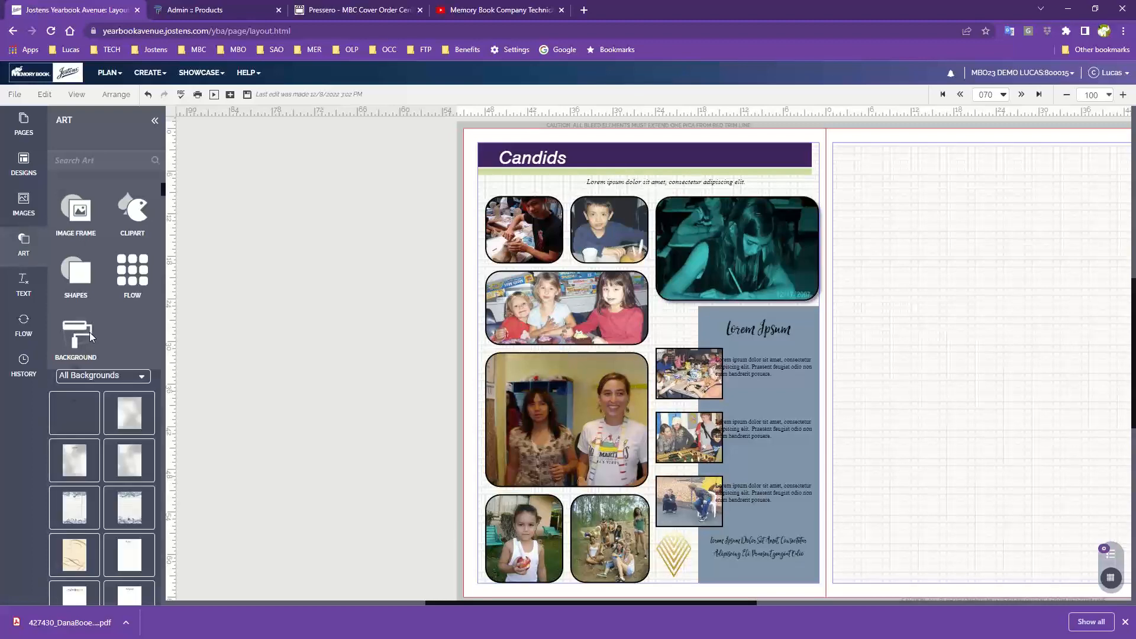
scroll(119, 470, down, 6)
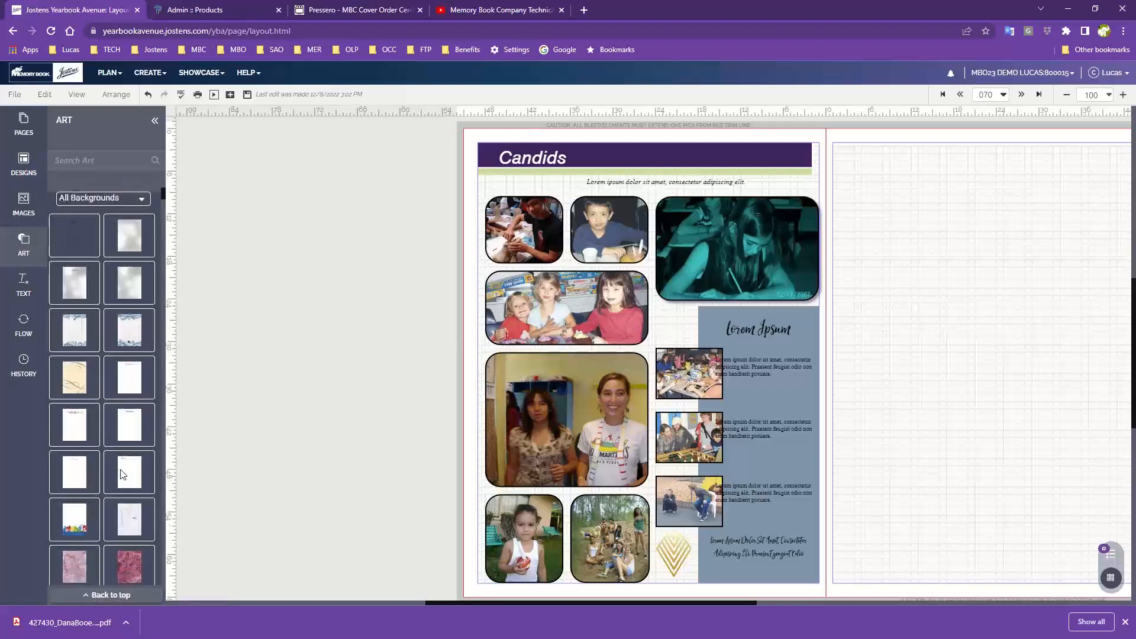
scroll(119, 470, down, 6)
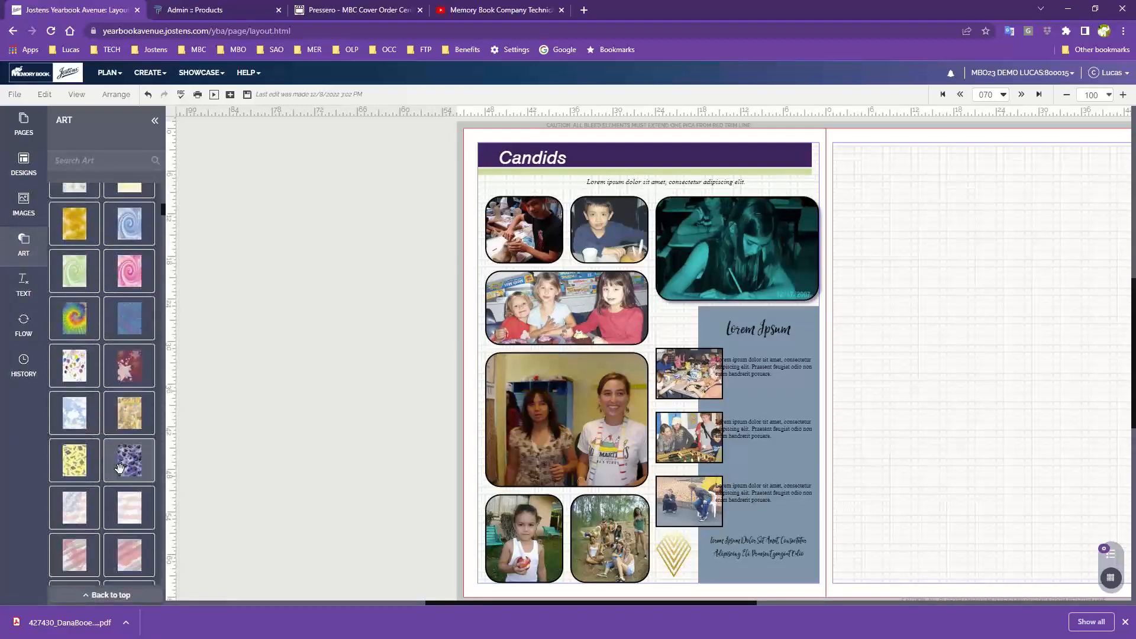
scroll(139, 481, down, 10)
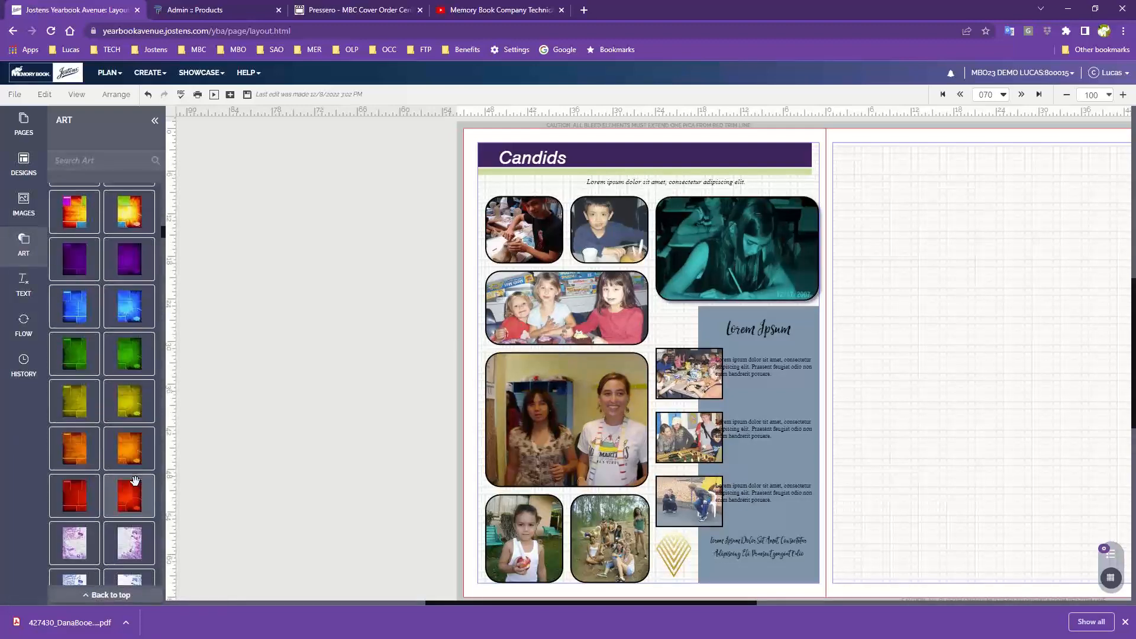
scroll(134, 481, down, 10)
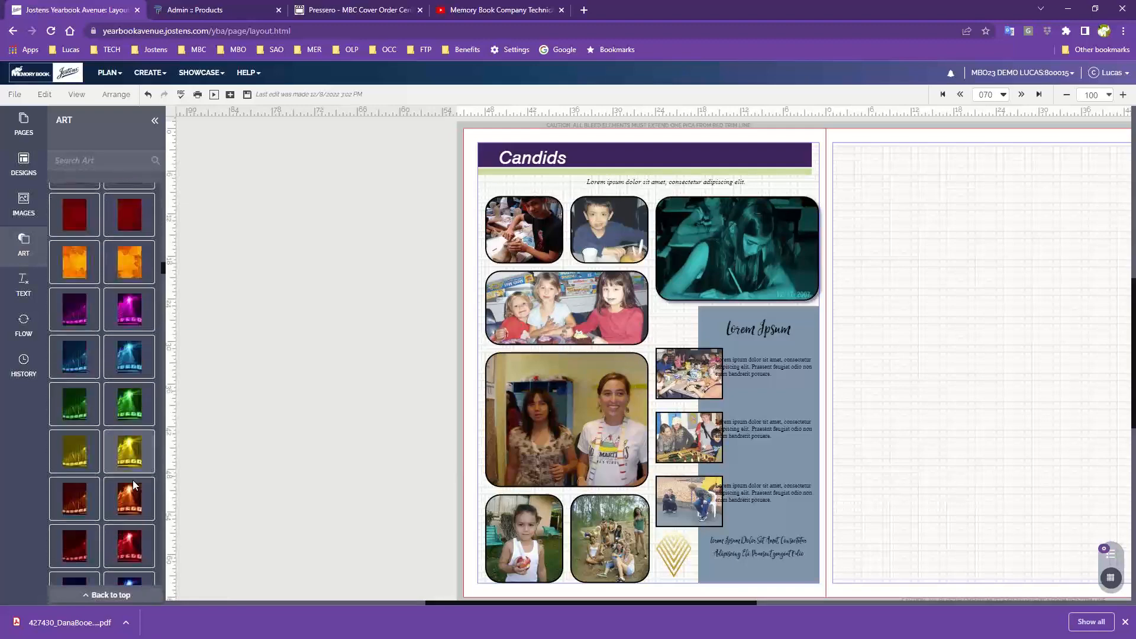
scroll(132, 481, down, 10)
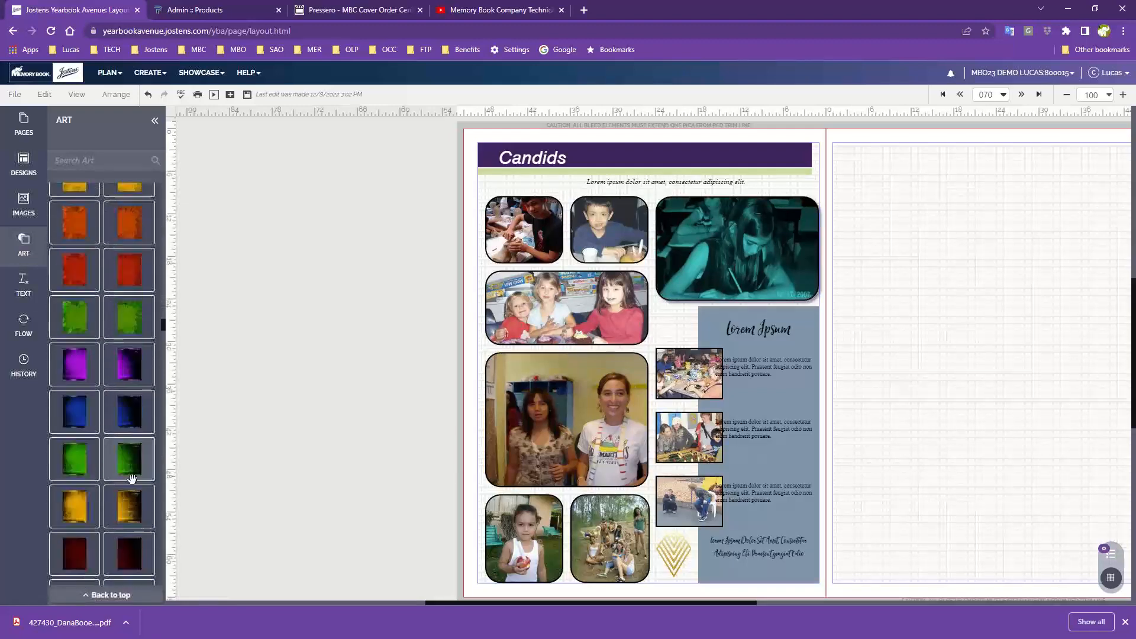
scroll(132, 481, down, 10)
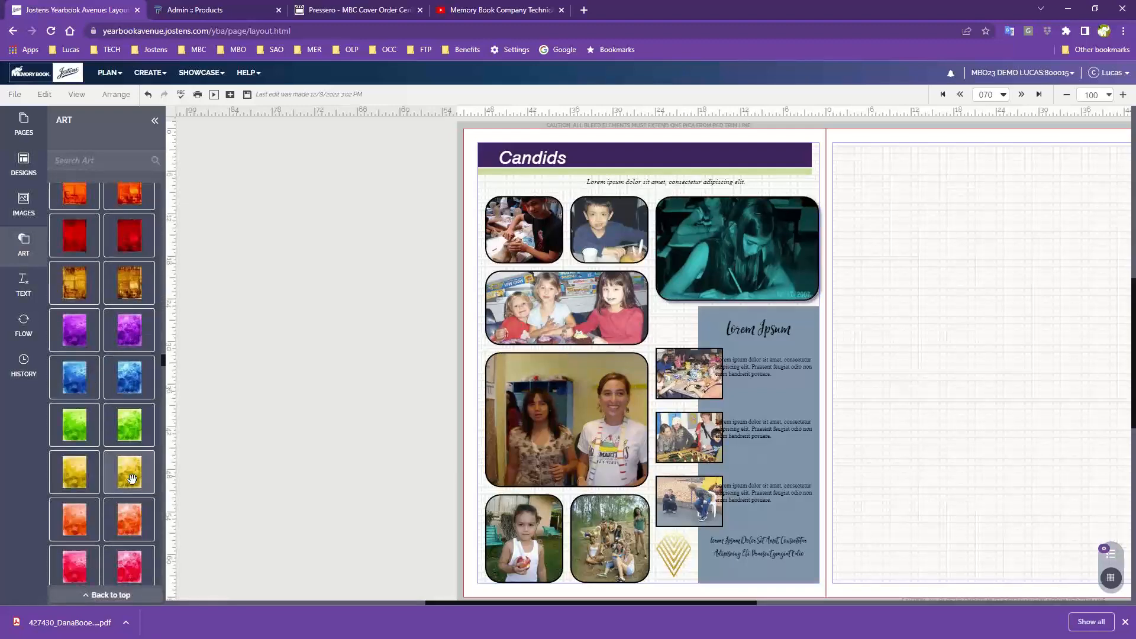
scroll(133, 484, down, 10)
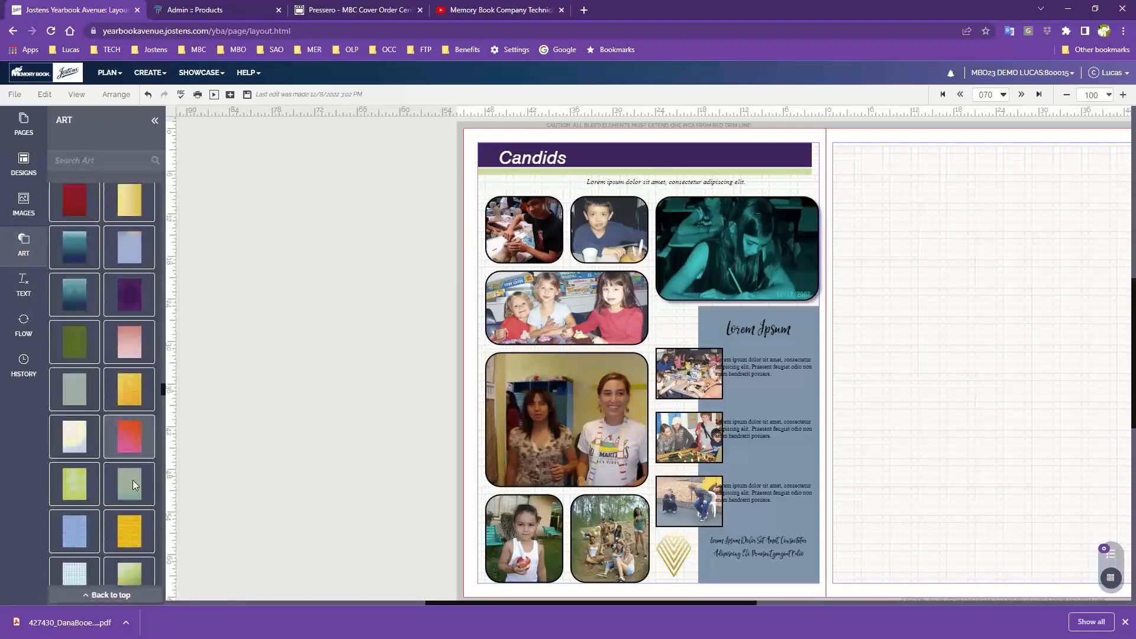
scroll(131, 478, down, 8)
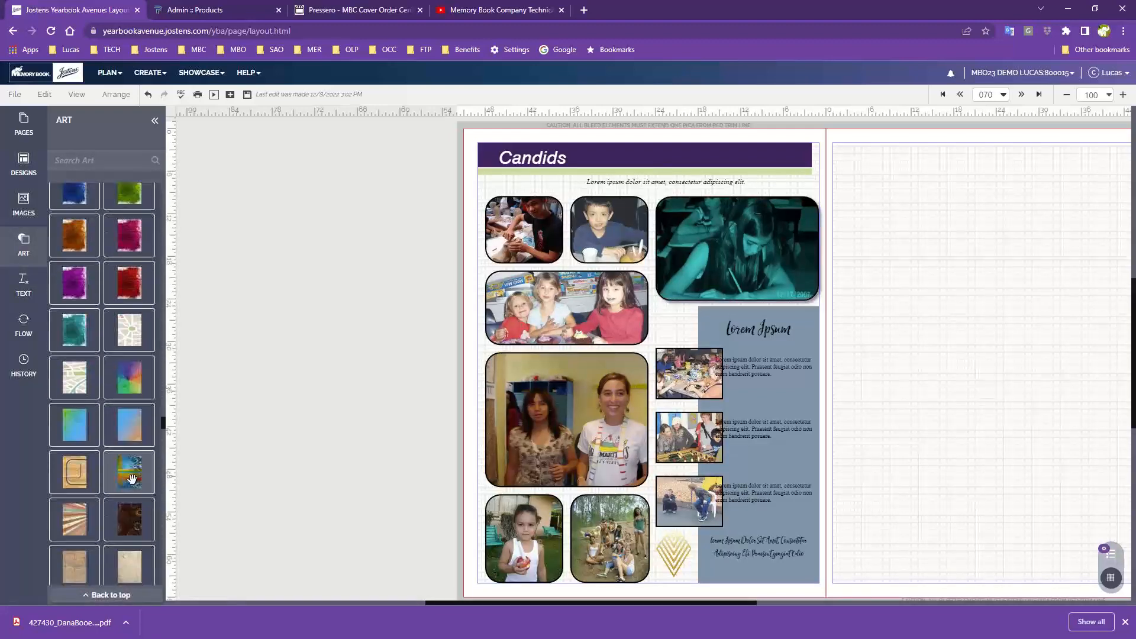
- Apply the pale weathered-paper background to the left candids page
scroll(131, 478, down, 5)
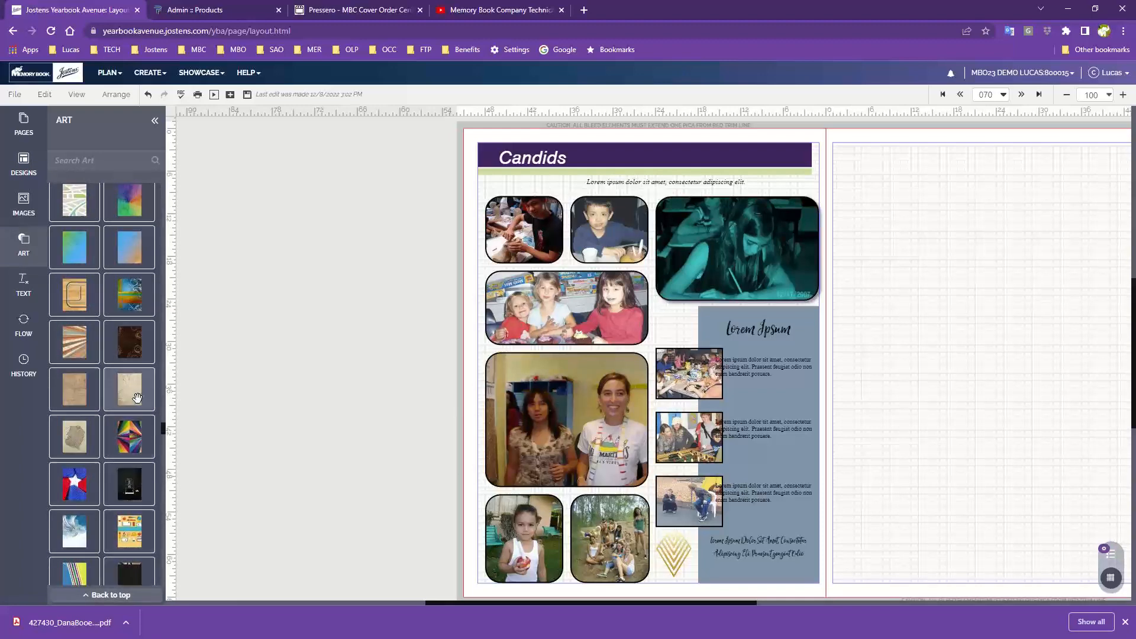
drag(137, 397, 492, 355)
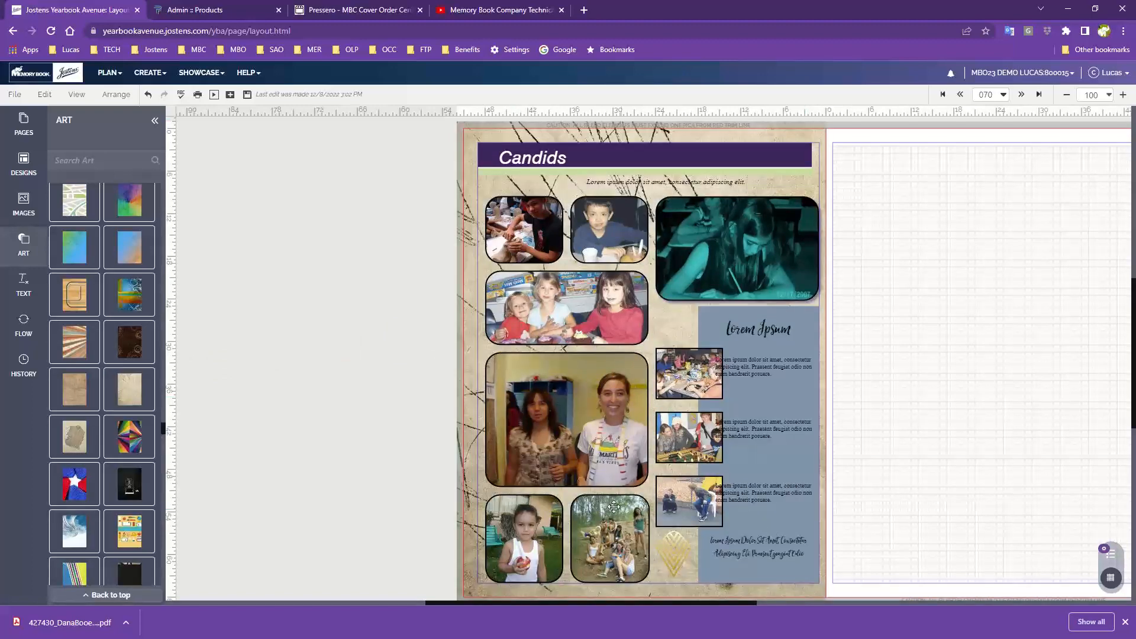
scroll(612, 506, down, 2)
scroll(130, 490, down, 2)
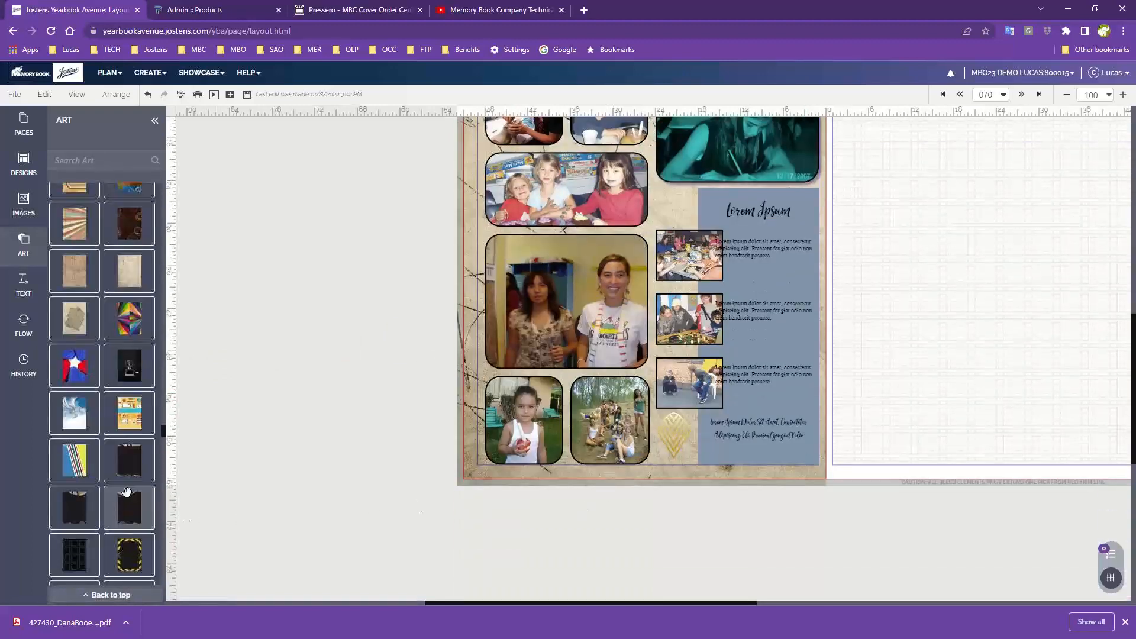
- Try the yellow and teal patterned background on the left page, and replace it with the light grey-white one
drag(129, 412, 474, 315)
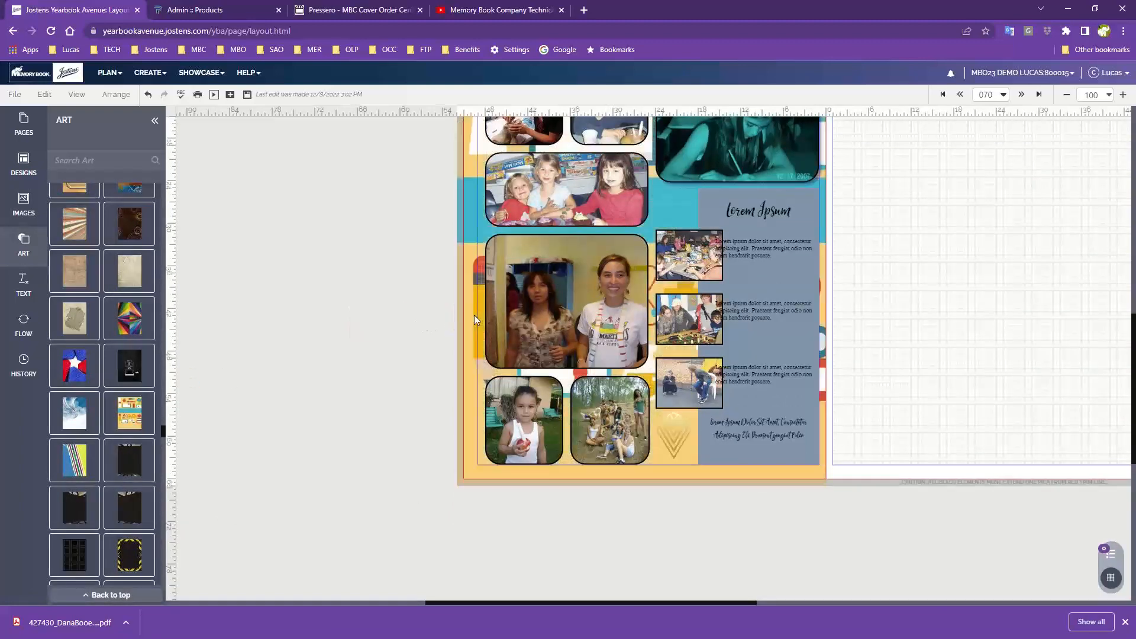
scroll(142, 473, down, 5)
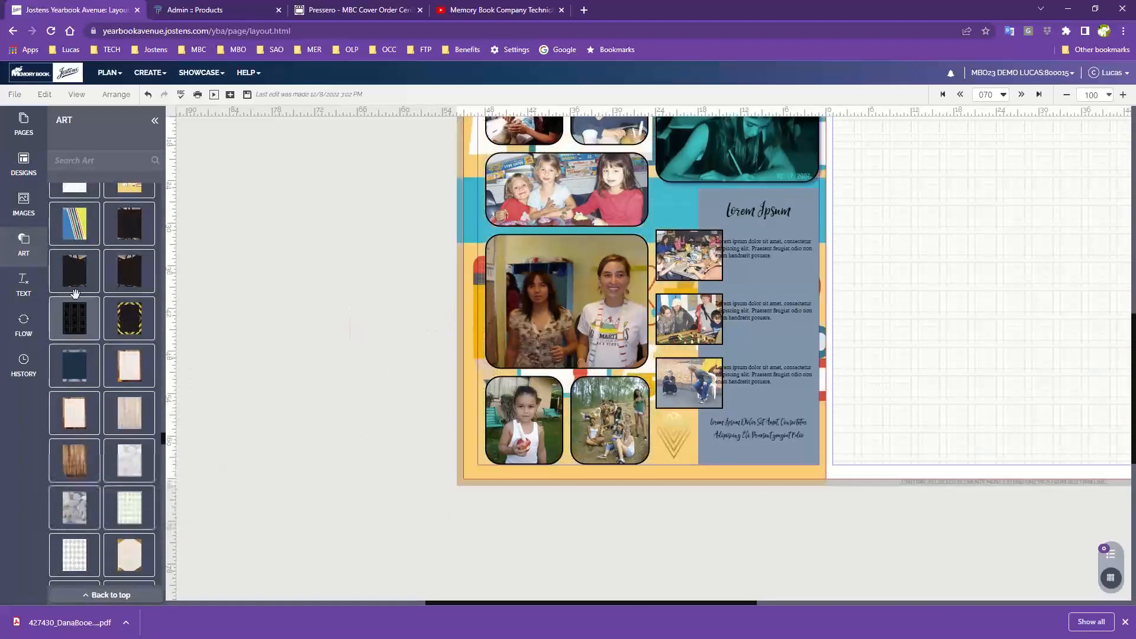
drag(125, 464, 468, 379)
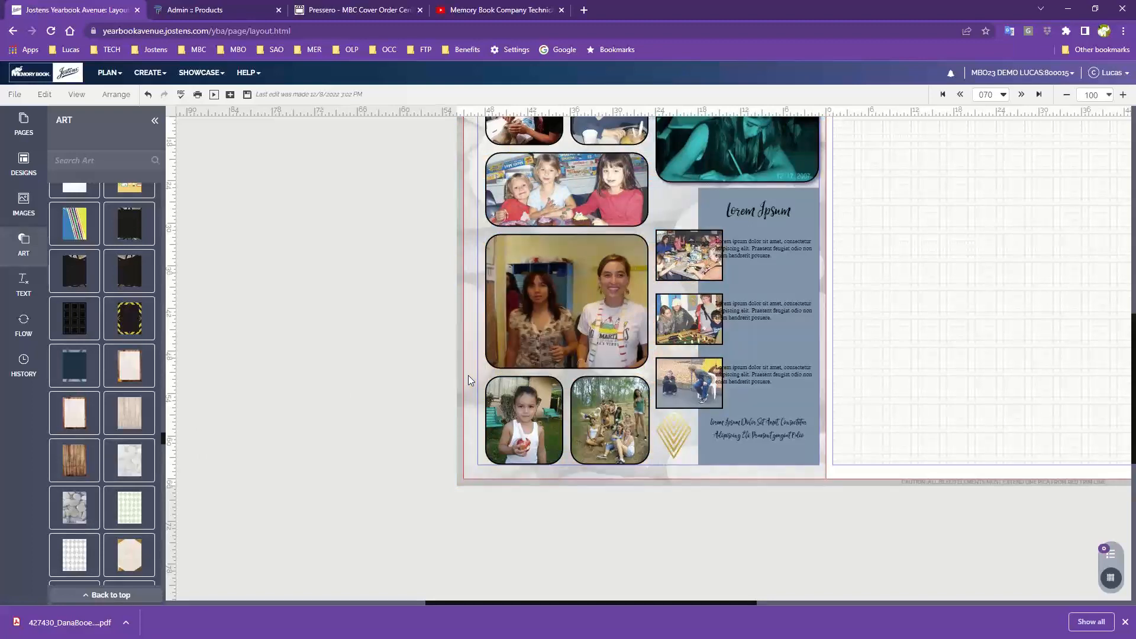
scroll(467, 376, up, 2)
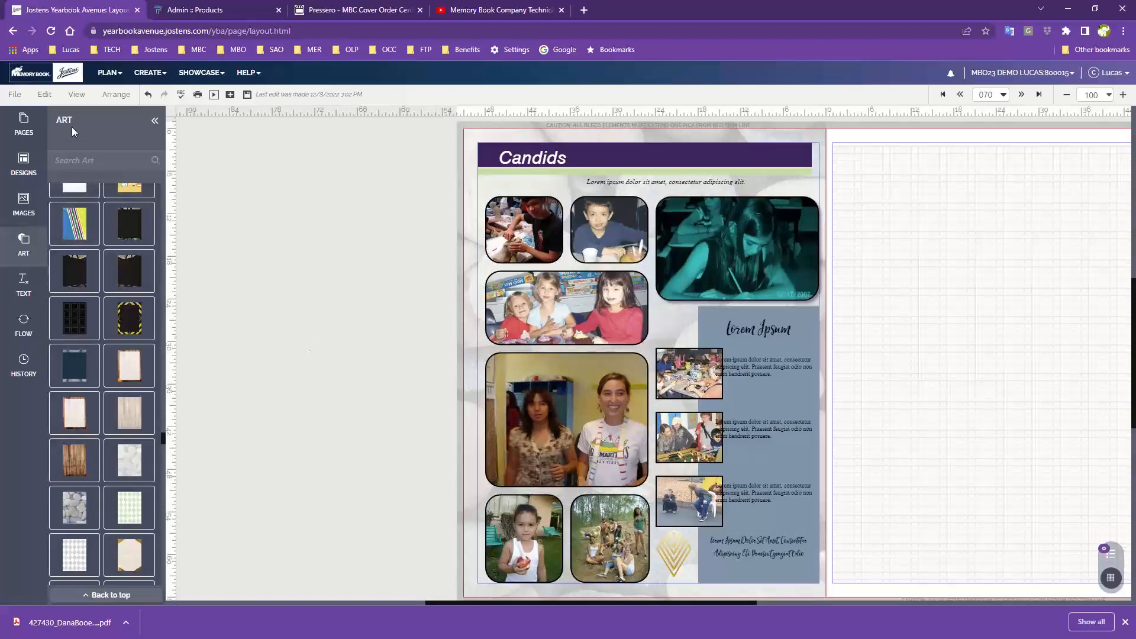
- Open the background settings for the left page and remove its background image
click(44, 94)
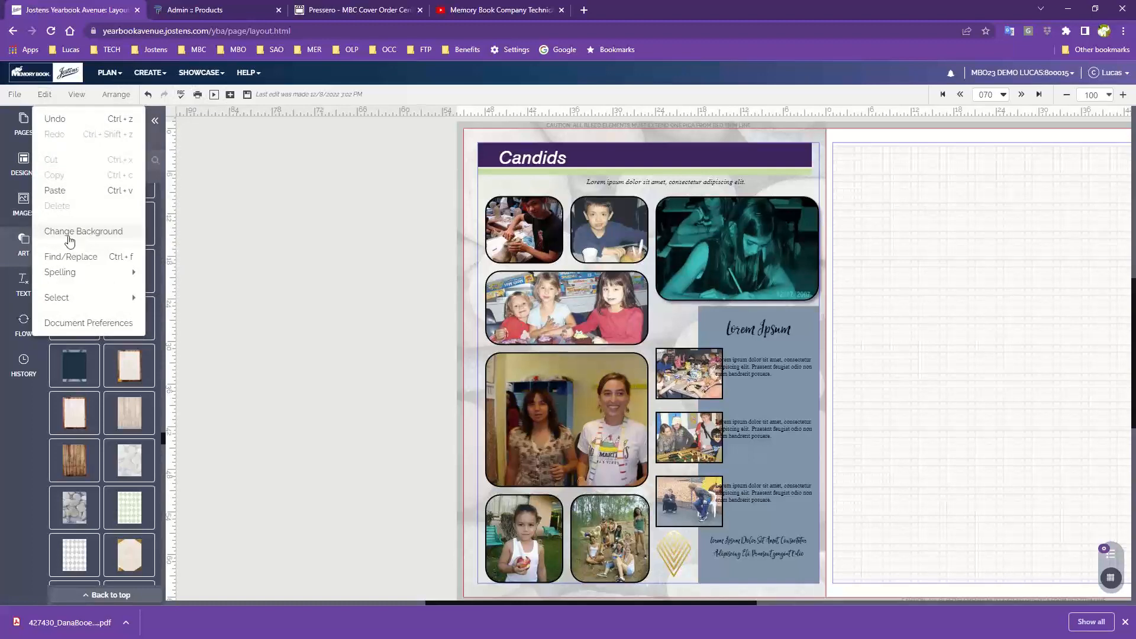
click(69, 234)
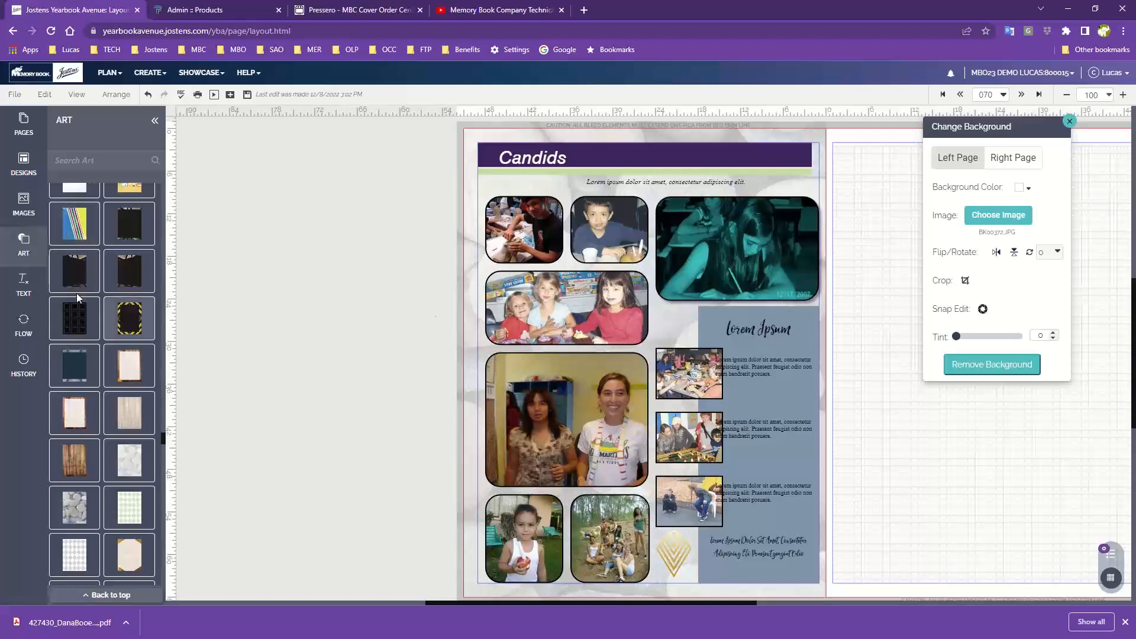
drag(1012, 140, 1022, 168)
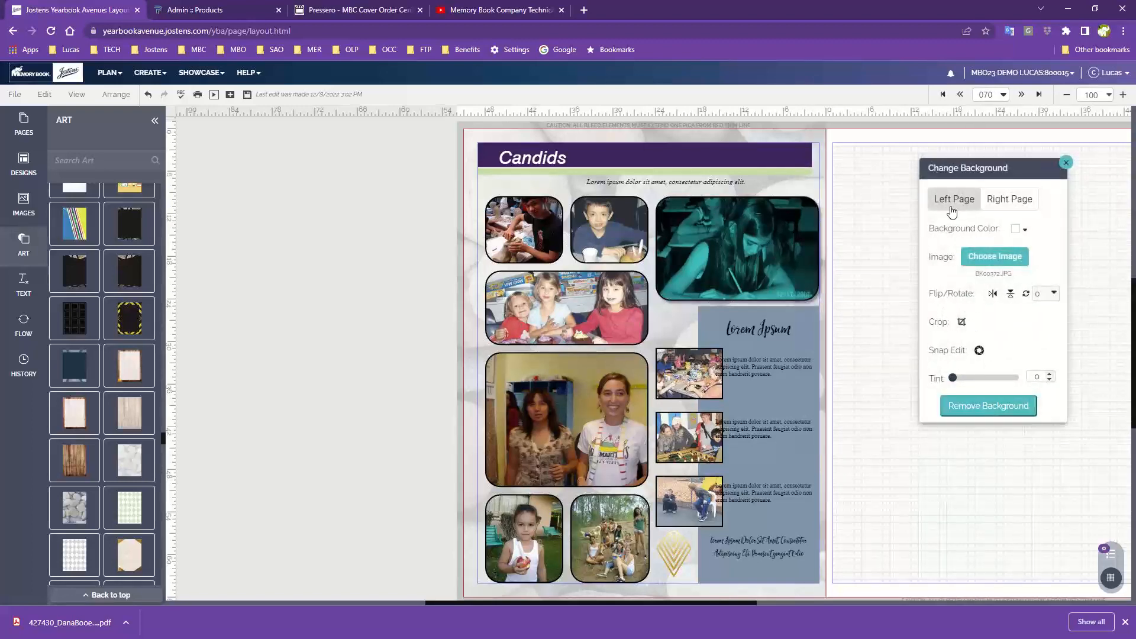
click(991, 417)
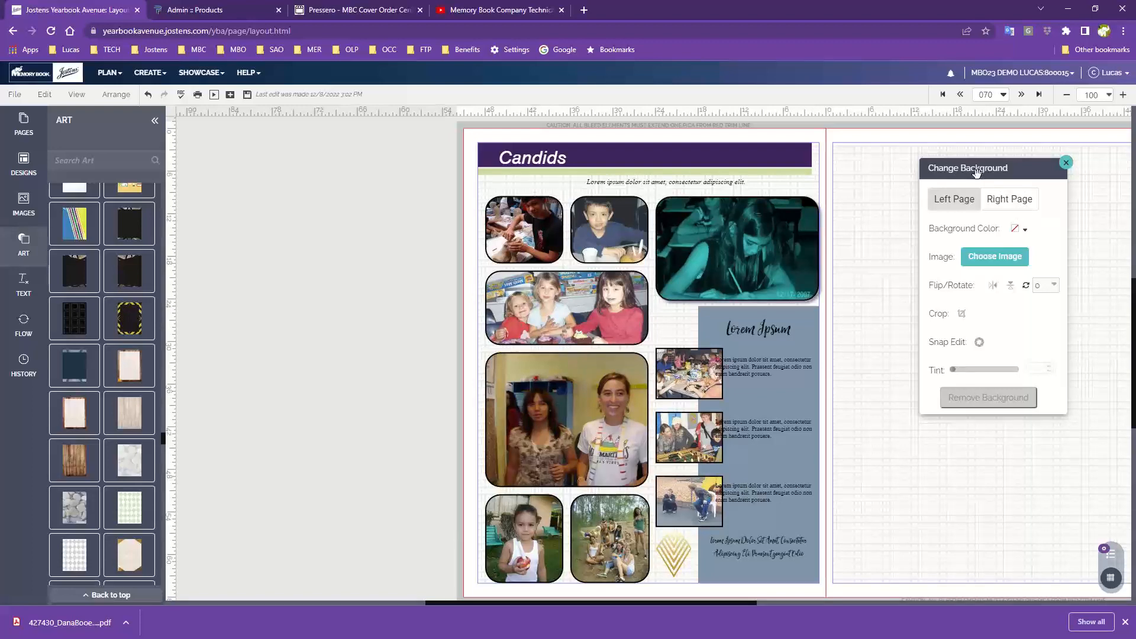
- Set the left page's background colour to the pale yellow from the Classic palette
click(1016, 230)
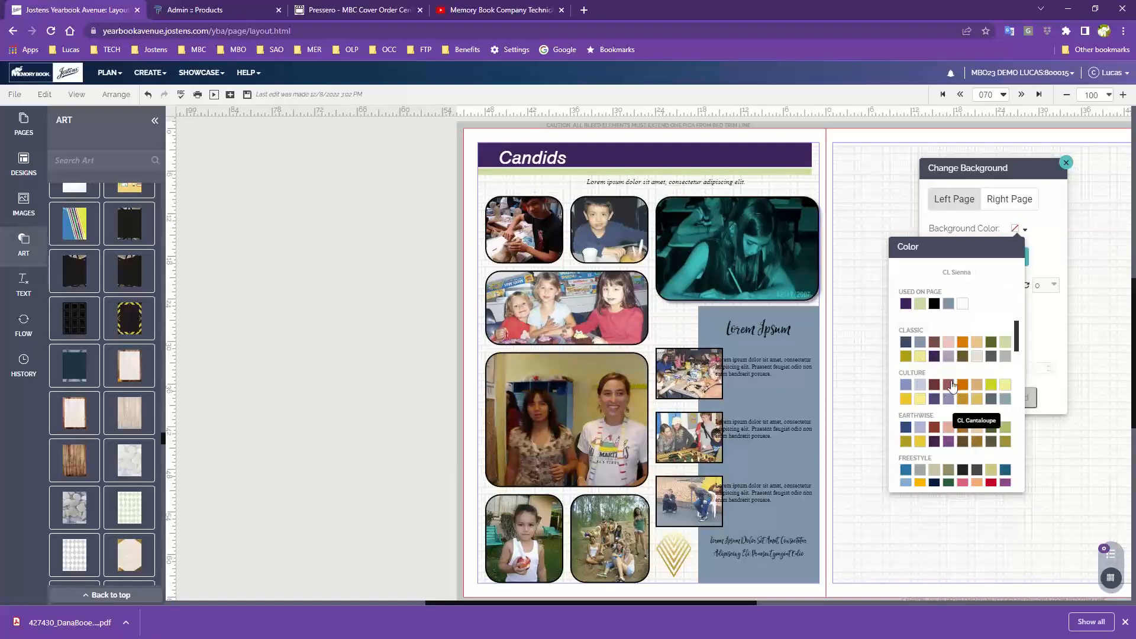
click(922, 357)
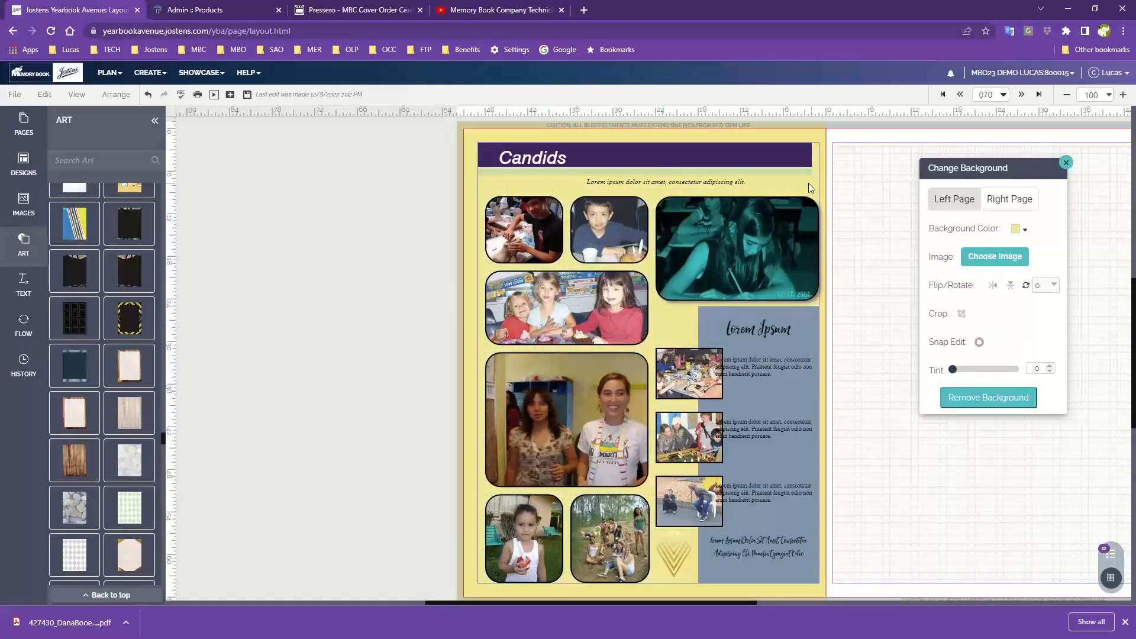
click(795, 175)
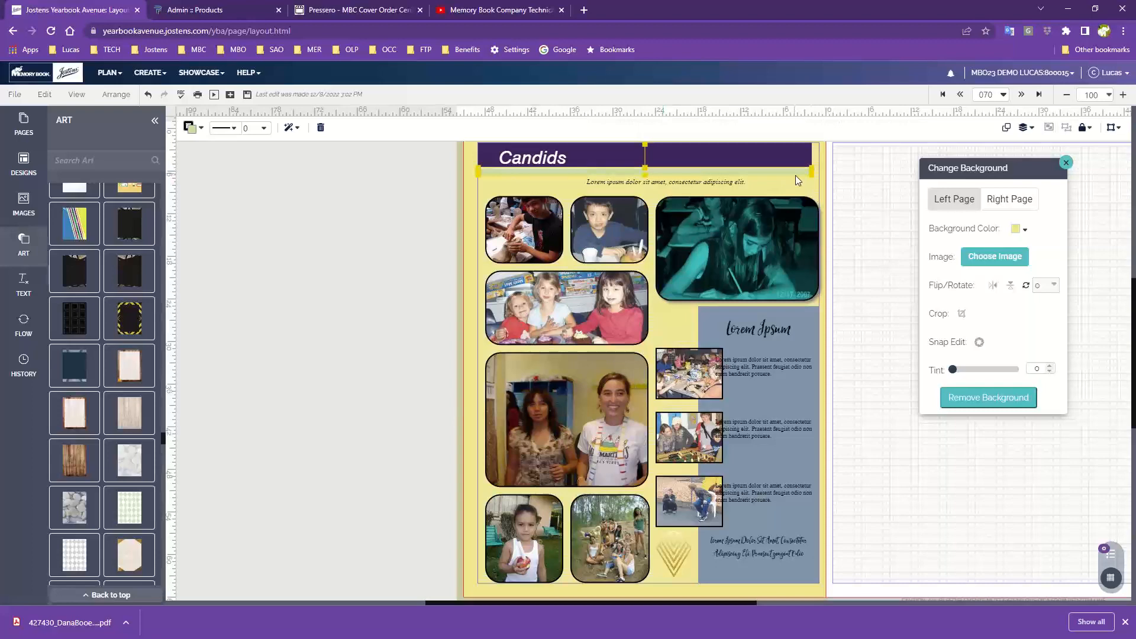
key(Escape)
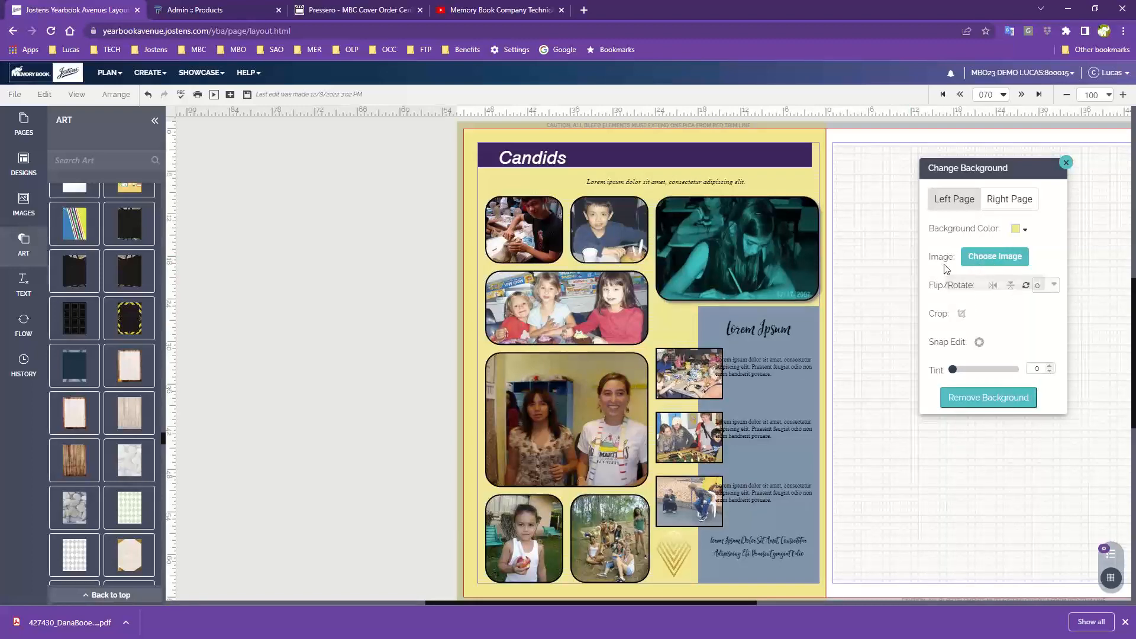
- Start choosing a background image for the left page and show the Abstract collection from the clipart sorted by cover
click(985, 261)
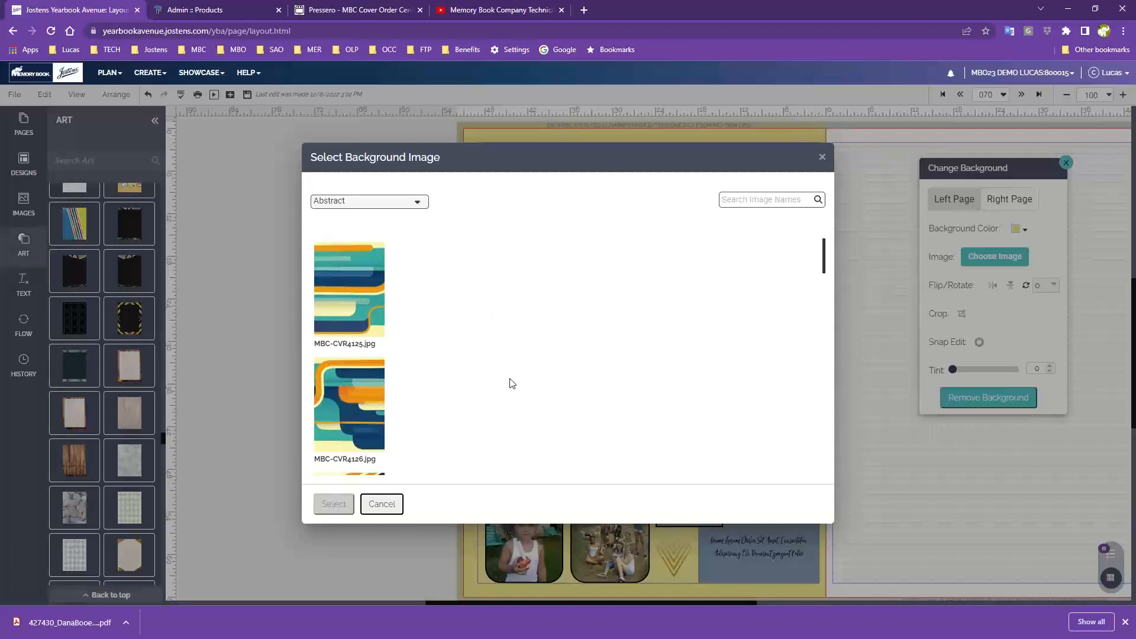
click(407, 202)
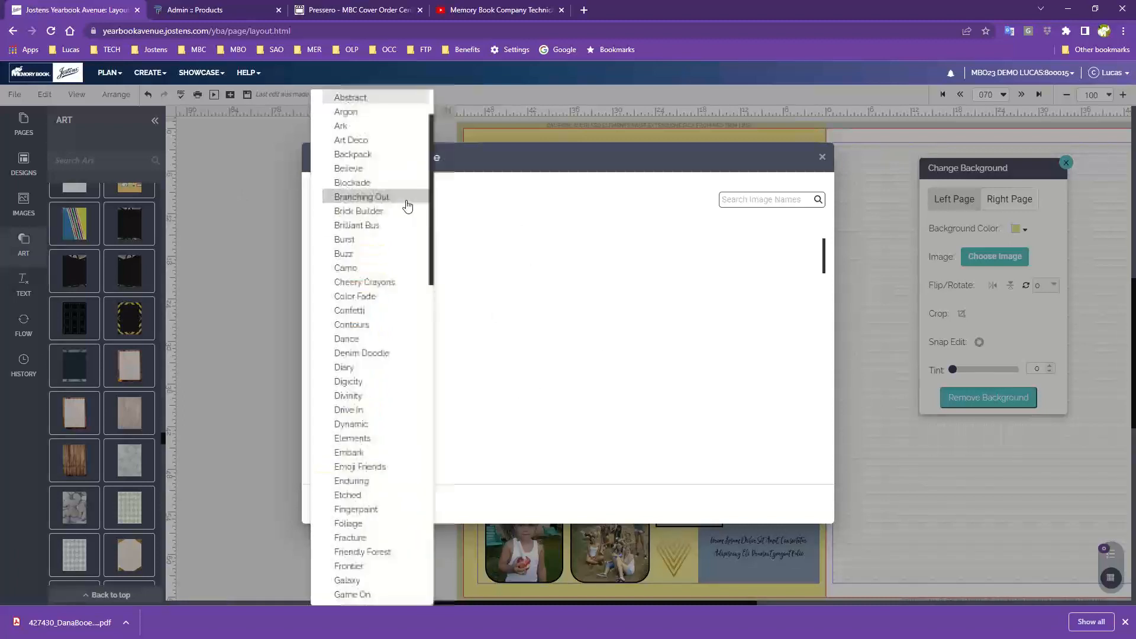
scroll(406, 207, up, 1)
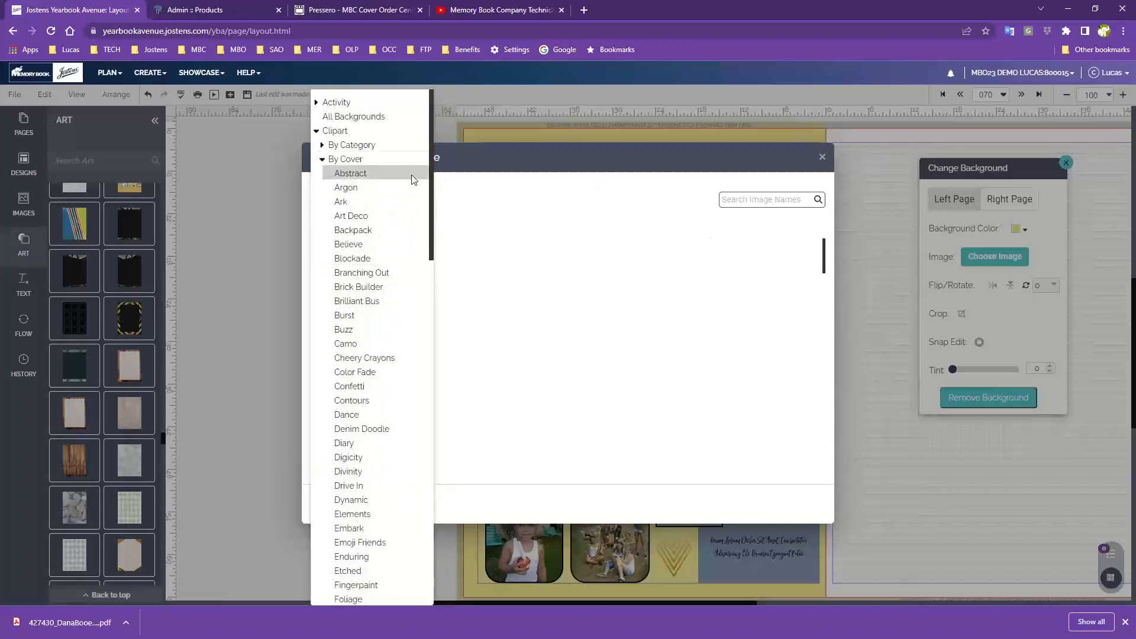
click(531, 212)
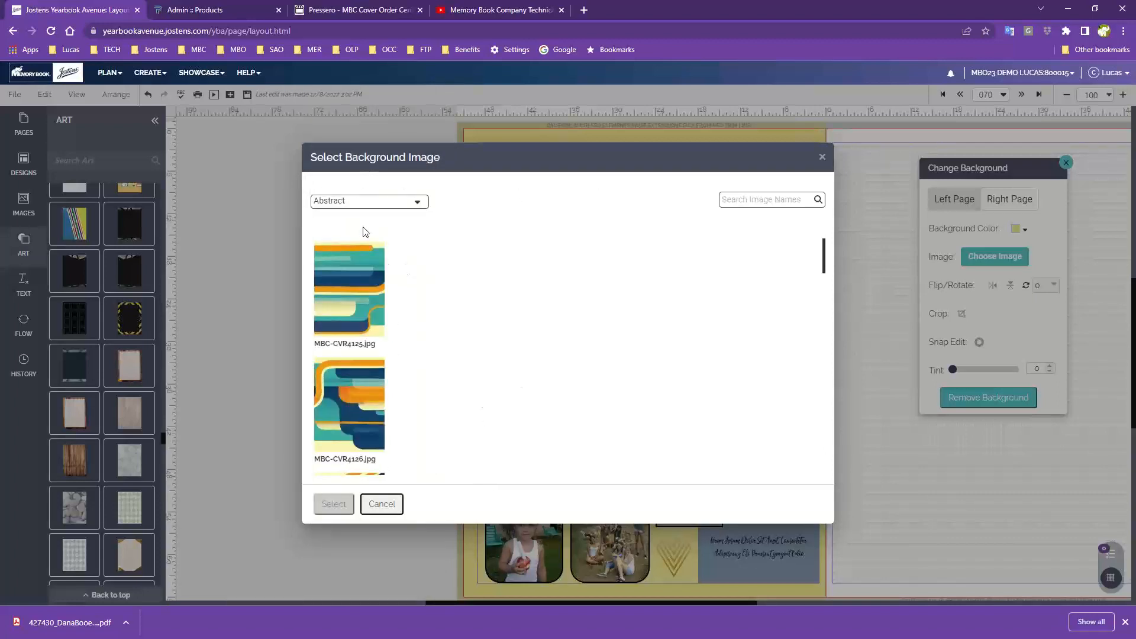
click(355, 210)
scroll(373, 249, up, 1)
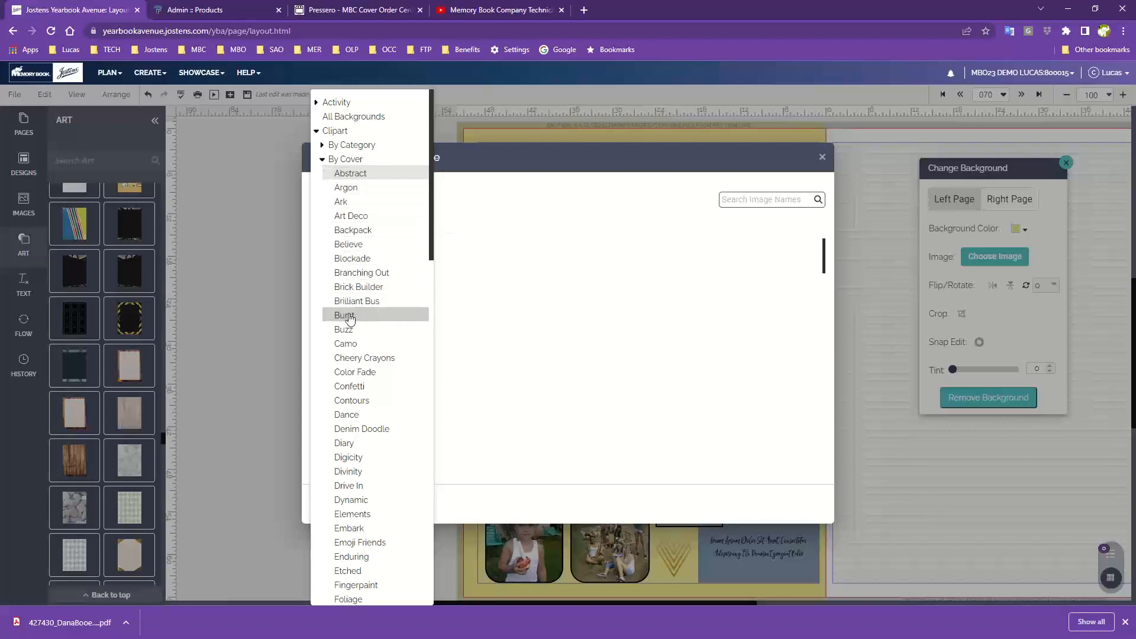
click(343, 174)
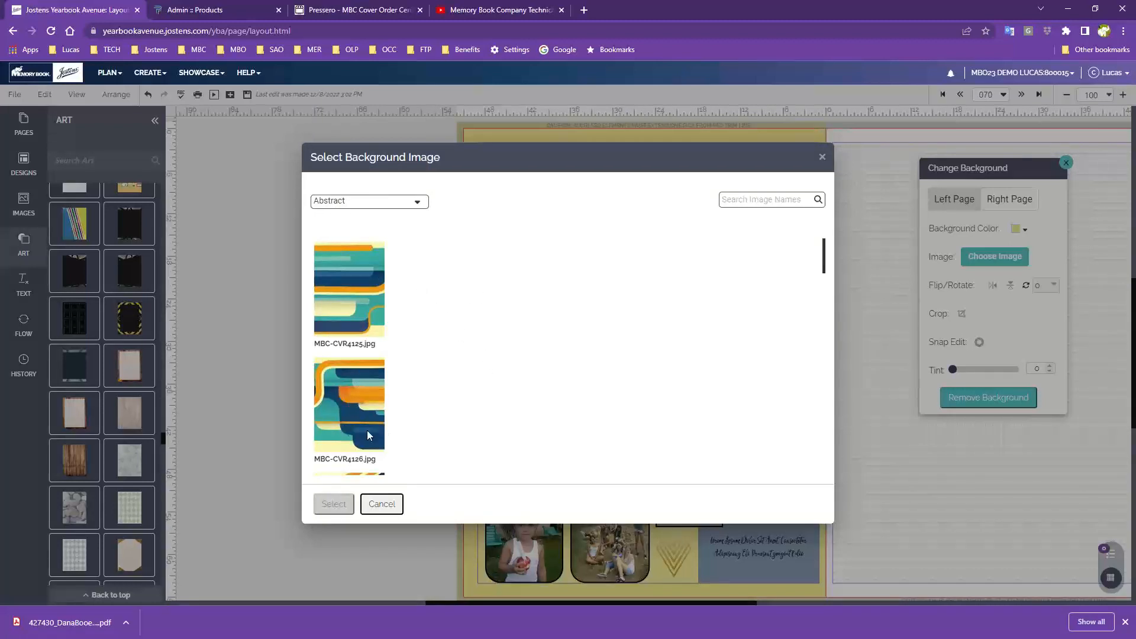
- Set the orange and yellow wavy image MBC-CVR4135.jpg as the left page's background
scroll(338, 421, down, 3)
scroll(336, 421, down, 5)
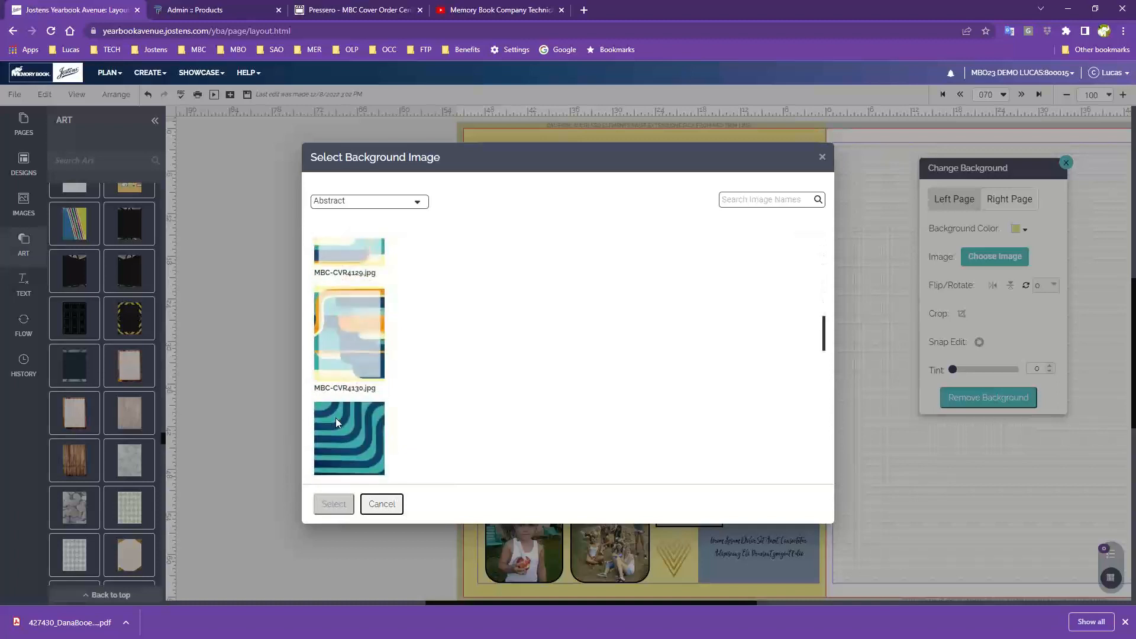
scroll(335, 418, down, 4)
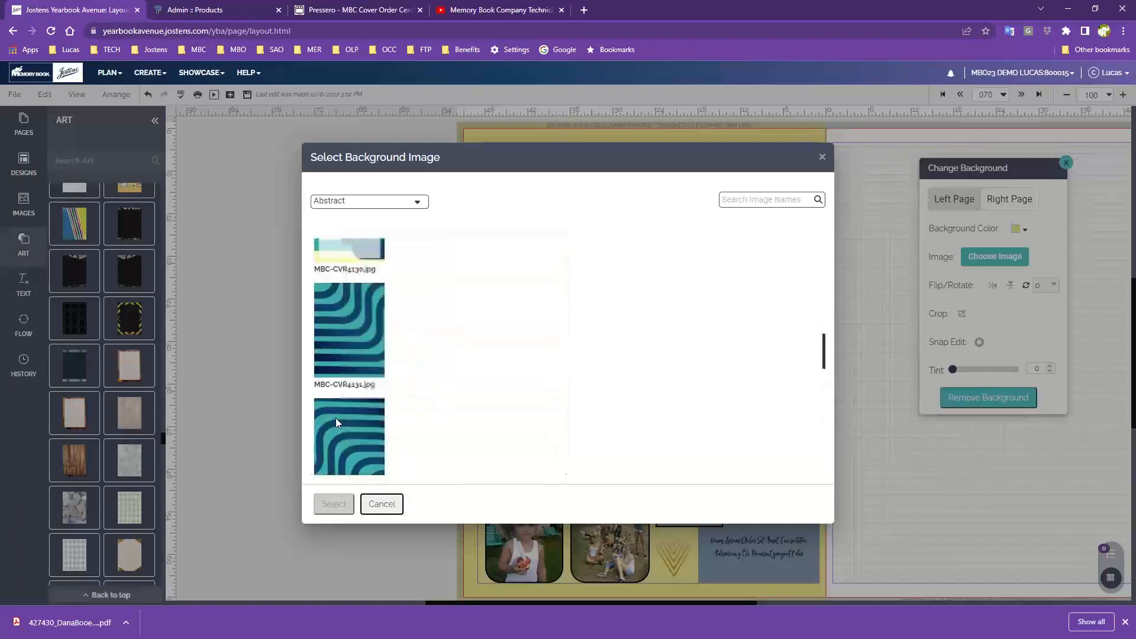
click(352, 296)
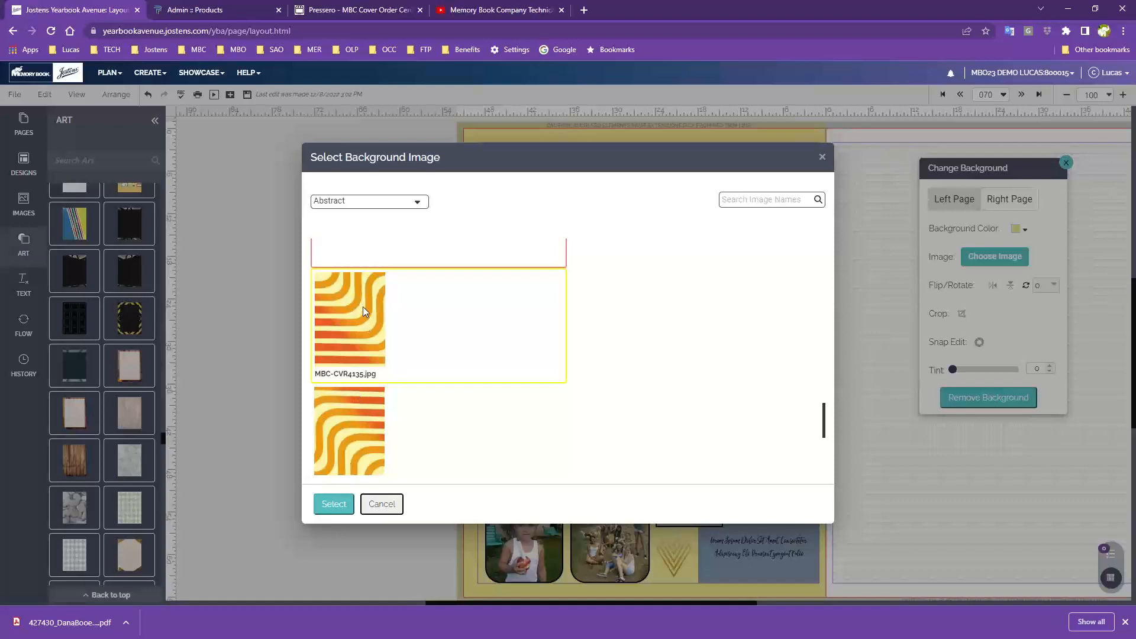
click(335, 506)
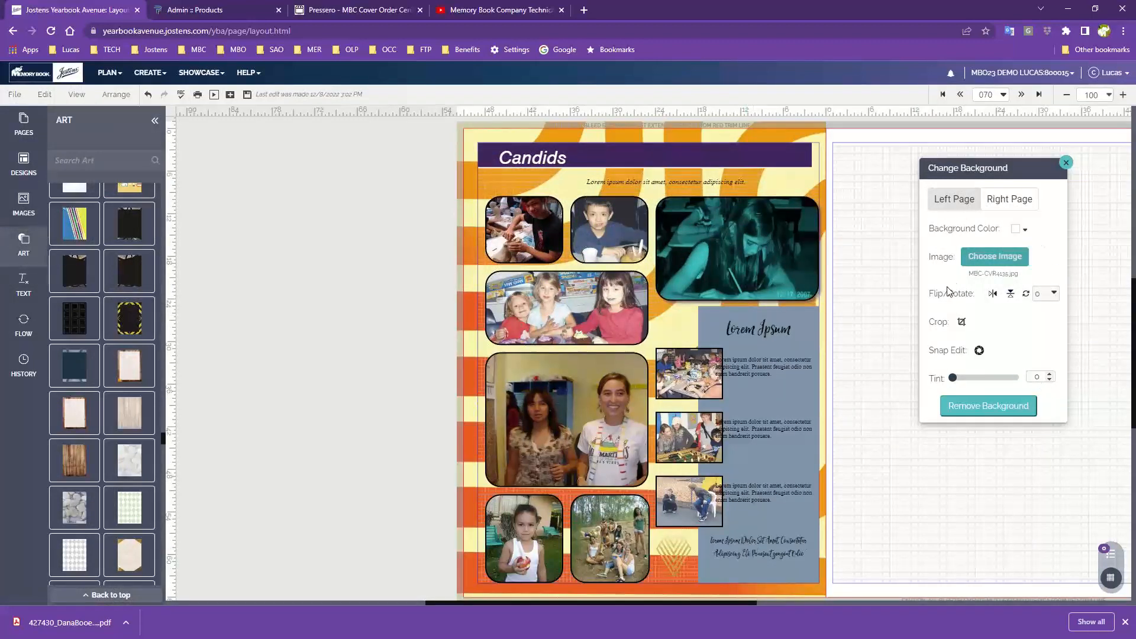
- Try flipping the left page's background image horizontally and vertically, restoring its original orientation each time
click(993, 294)
click(993, 294)
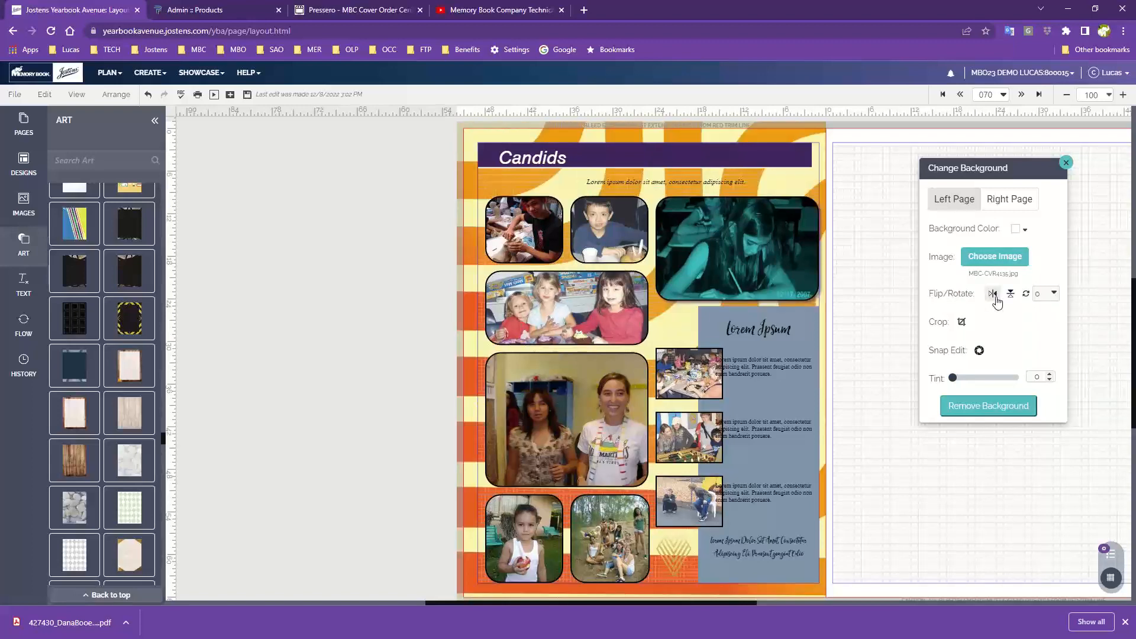
click(1011, 296)
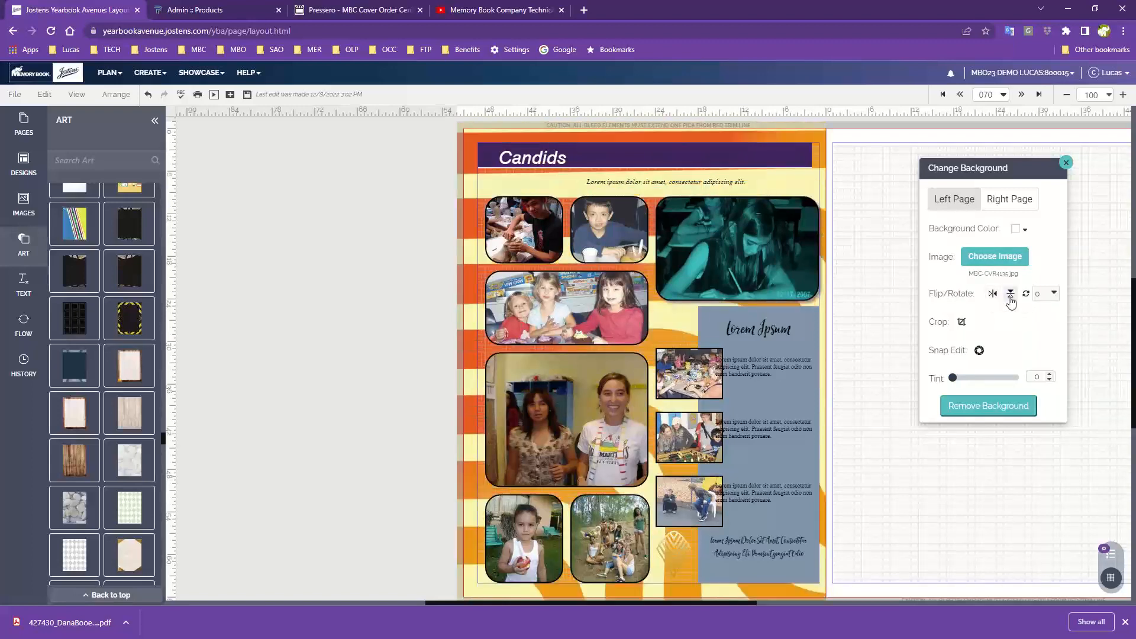
click(1011, 296)
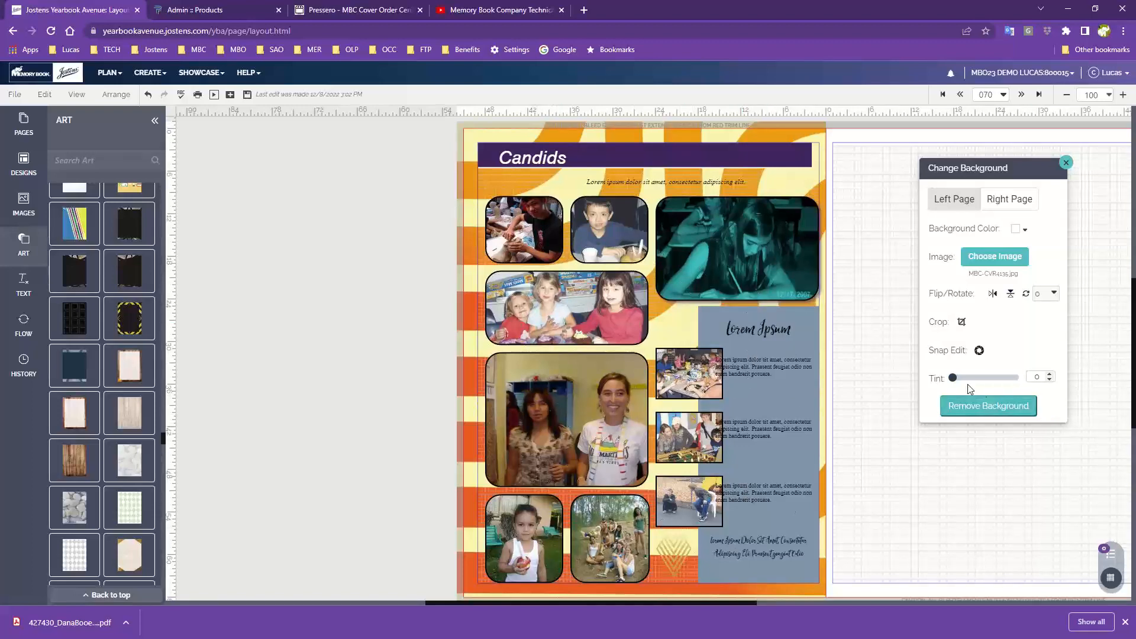
- Try a tint of 71 on the left page's background image and reset it to 0
click(954, 376)
drag(954, 376, 1000, 377)
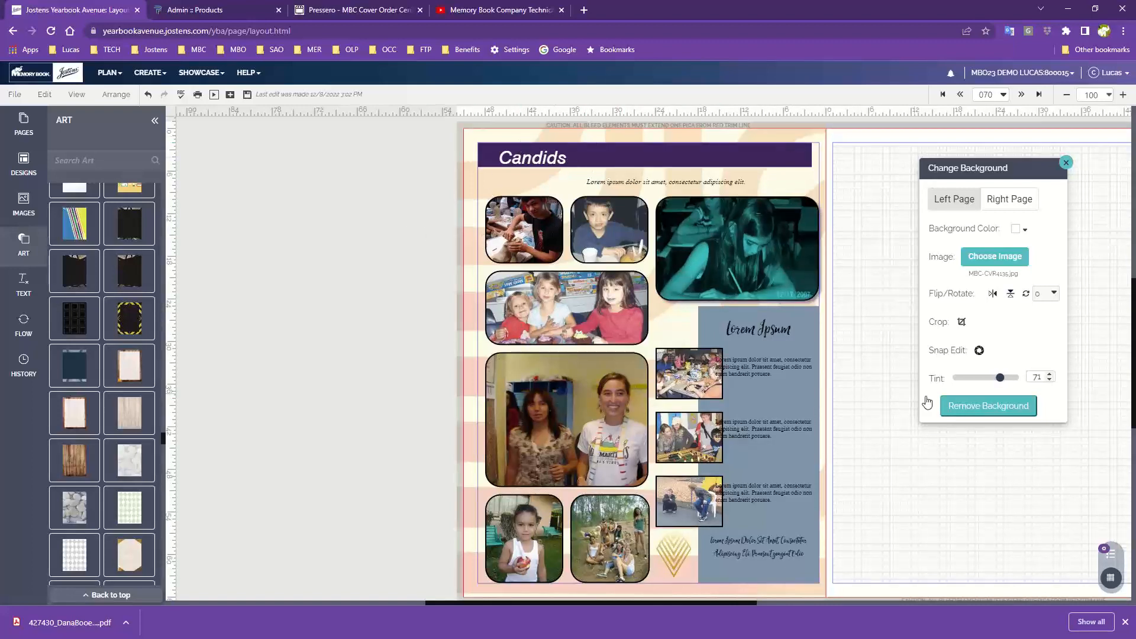
drag(1000, 378, 907, 377)
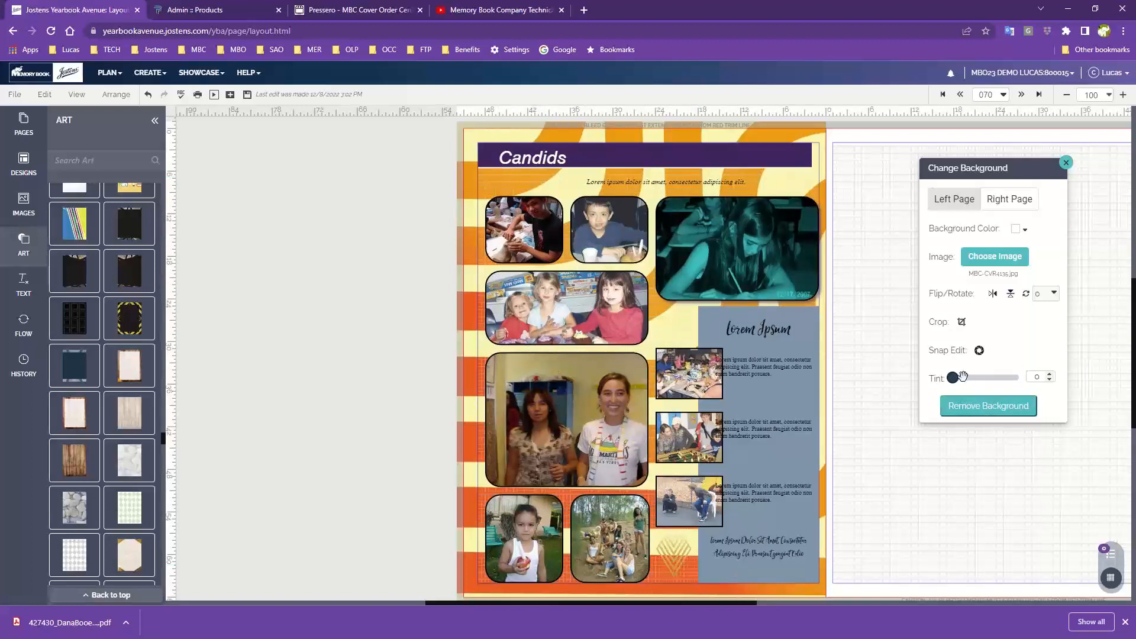
- Fade the left page's background image by setting its tint to 65, and check the whole page
drag(964, 377, 996, 377)
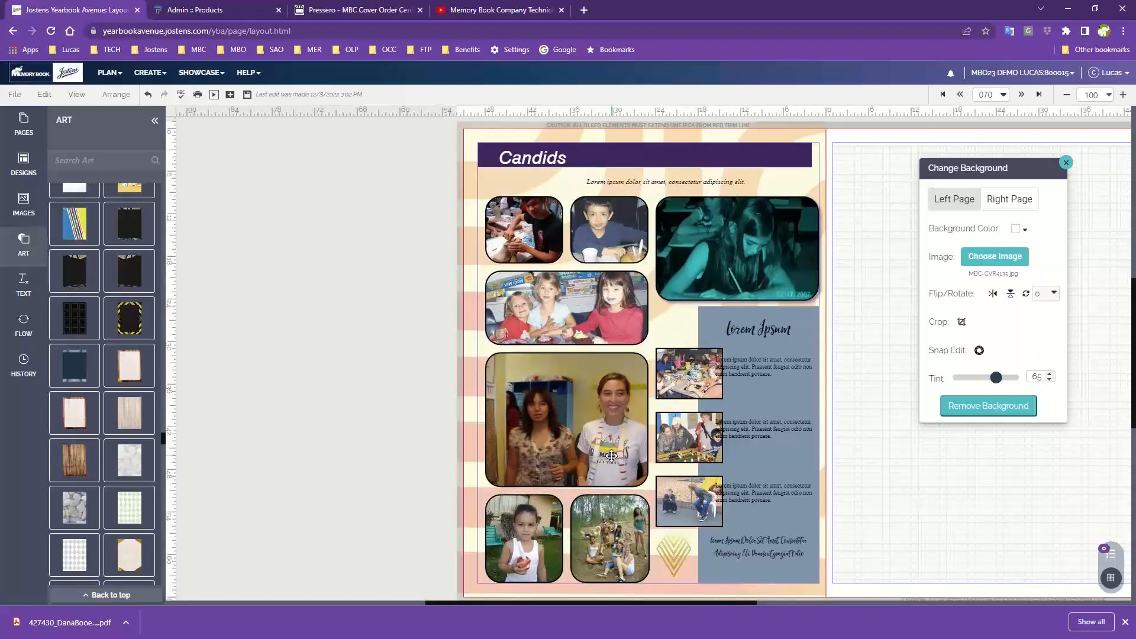
scroll(611, 455, down, 1)
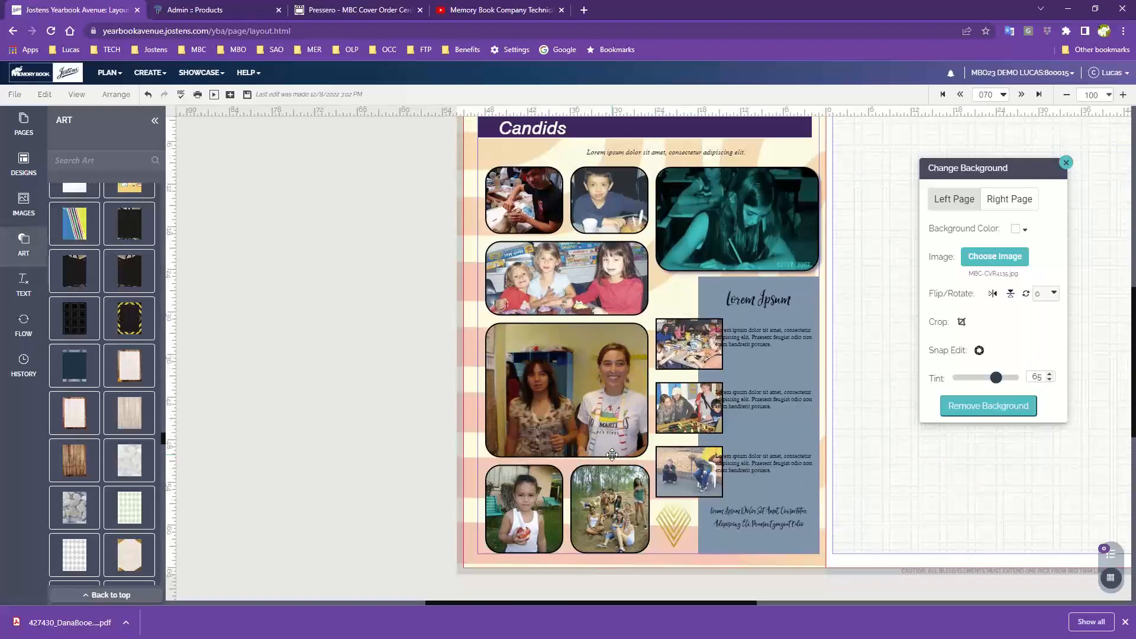
scroll(611, 455, up, 1)
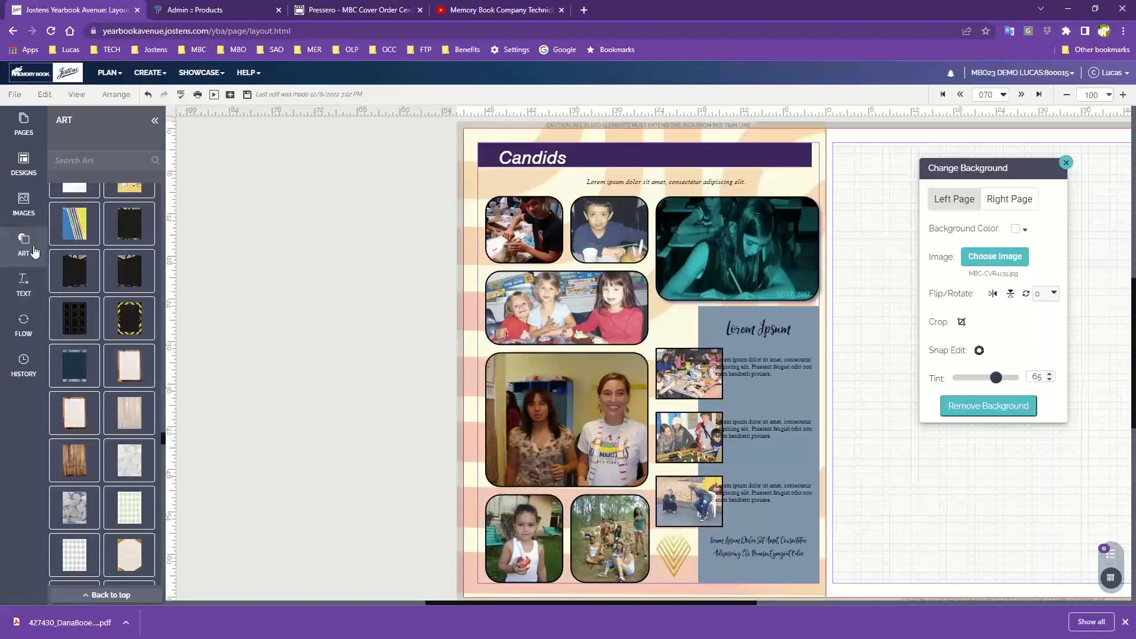
scroll(78, 259, down, 15)
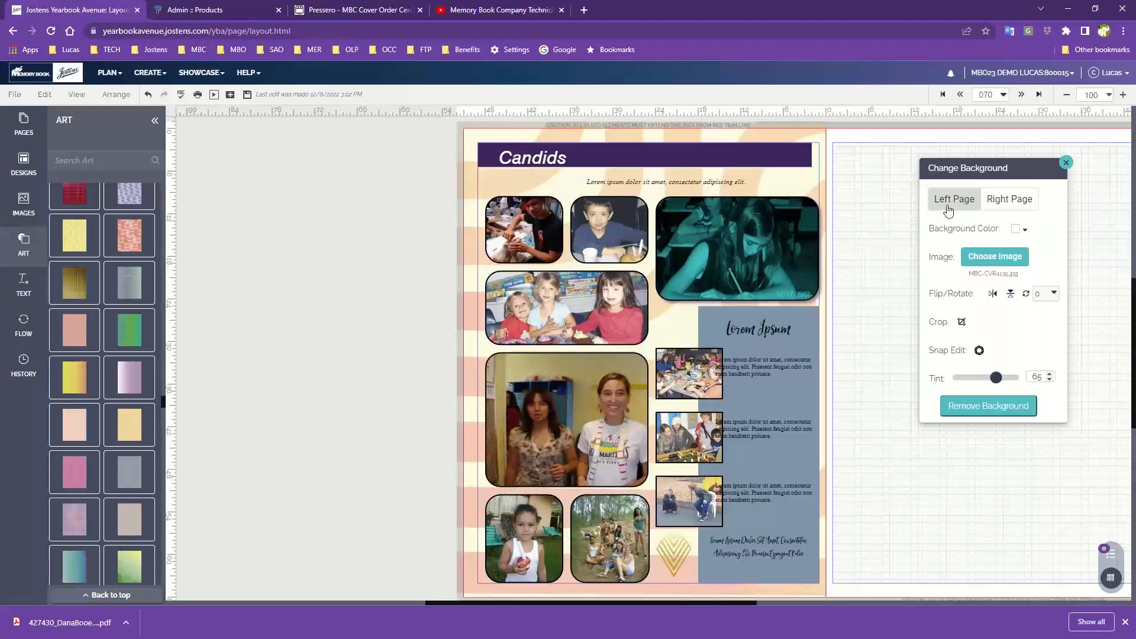
drag(984, 170, 957, 157)
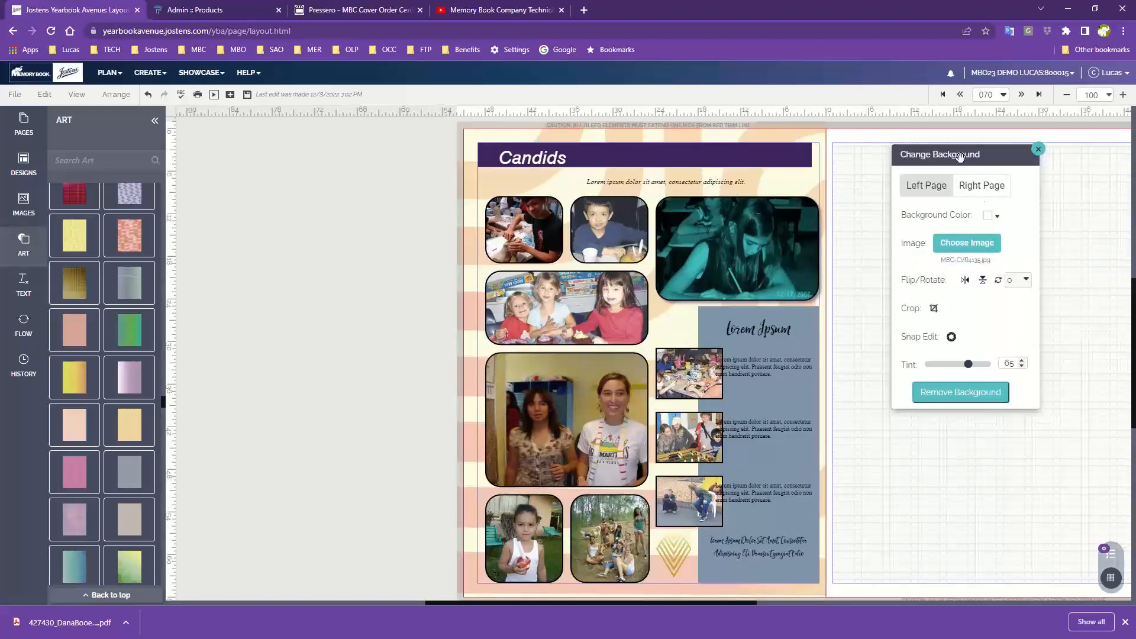
click(45, 97)
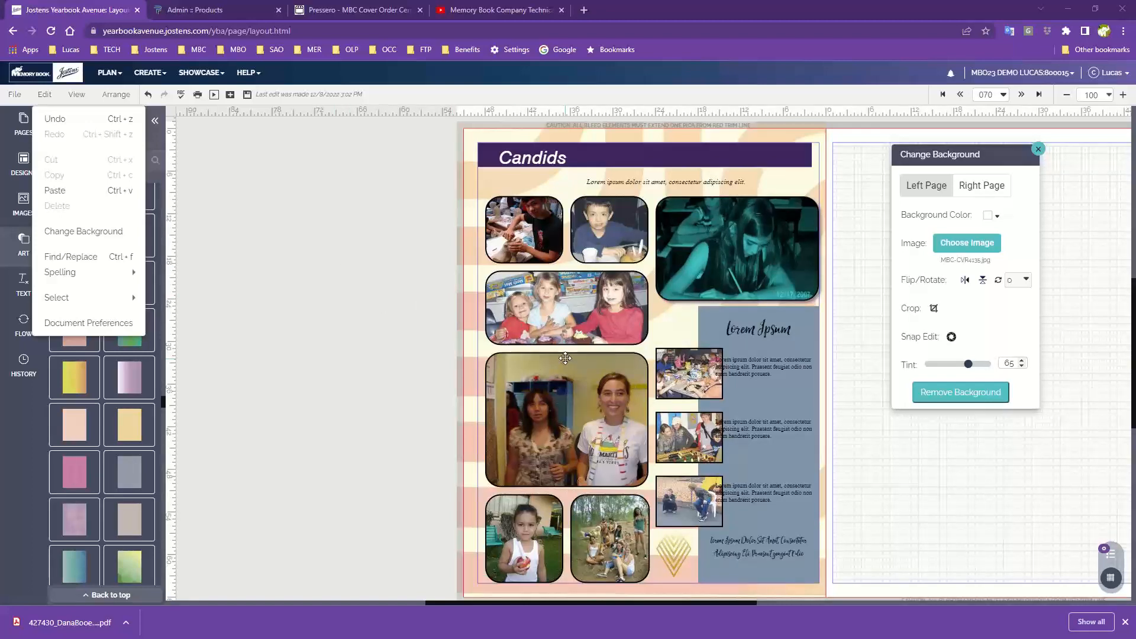
click(113, 95)
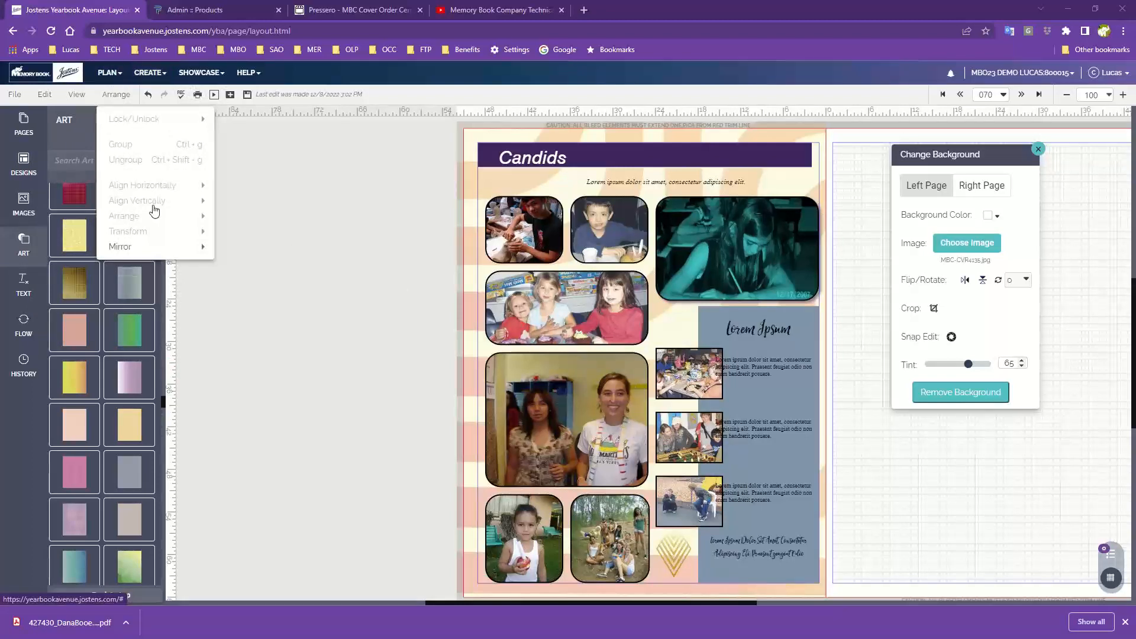
mouse_move(155, 247)
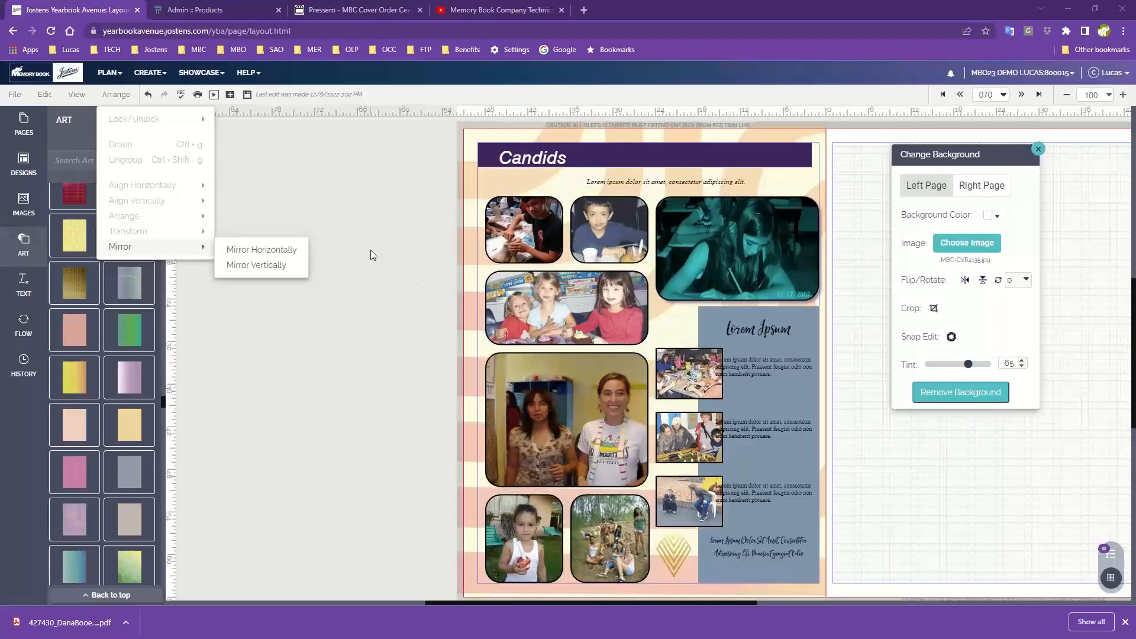
click(311, 143)
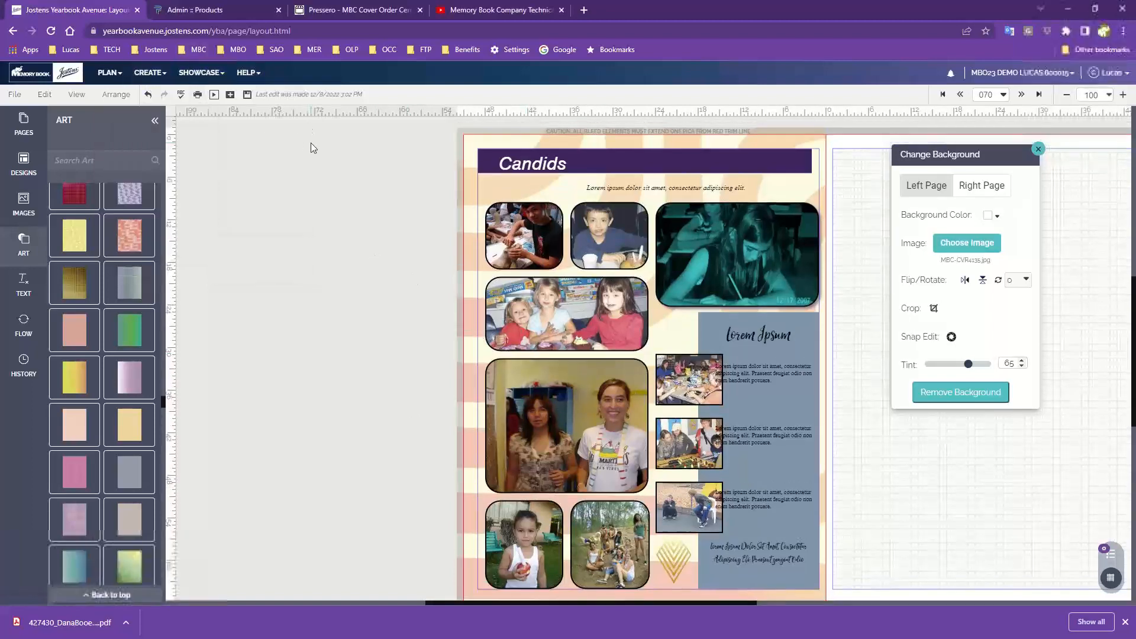